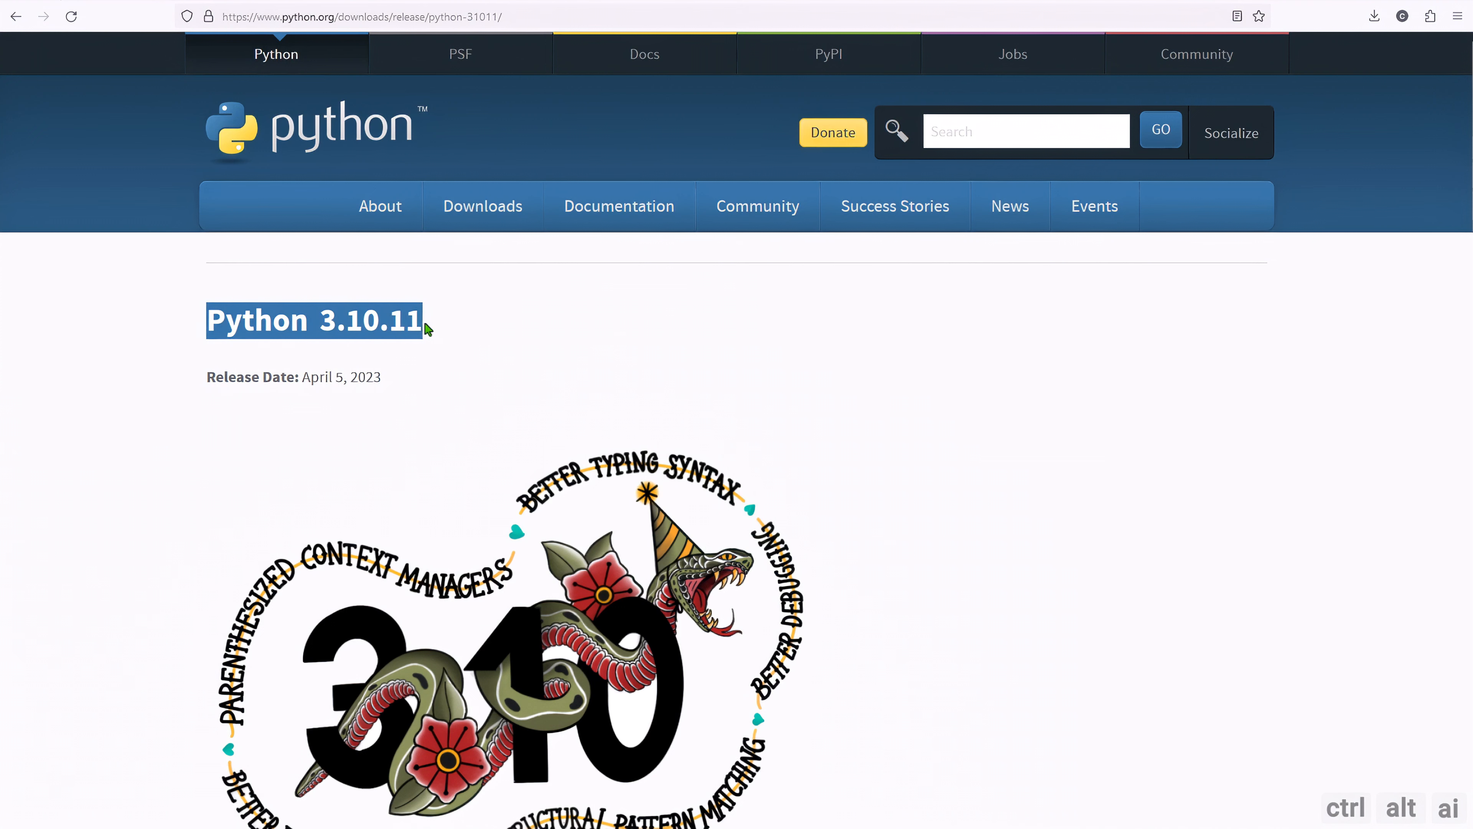
Locate the Windows installer on the Python 3.10.11 release page and set Python's setup to add python.exe to PATH.
{"action": "left_click", "coordinate": [446, 335]}
{"action": "scroll", "coordinate": [540, 417], "scroll_direction": "down", "scroll_amount": 15}
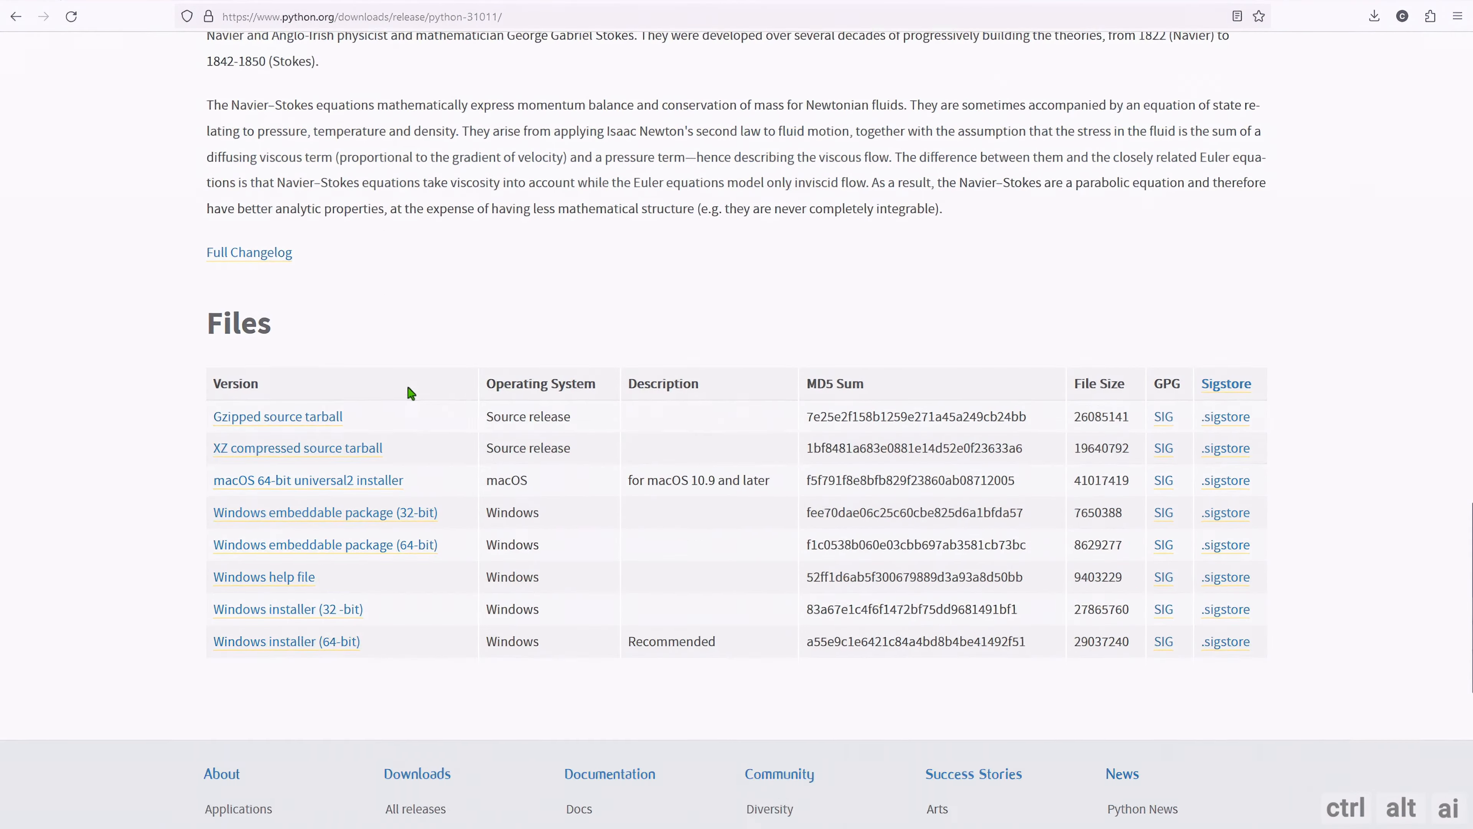
{"action": "scroll", "coordinate": [411, 393], "scroll_direction": "down", "scroll_amount": 5}
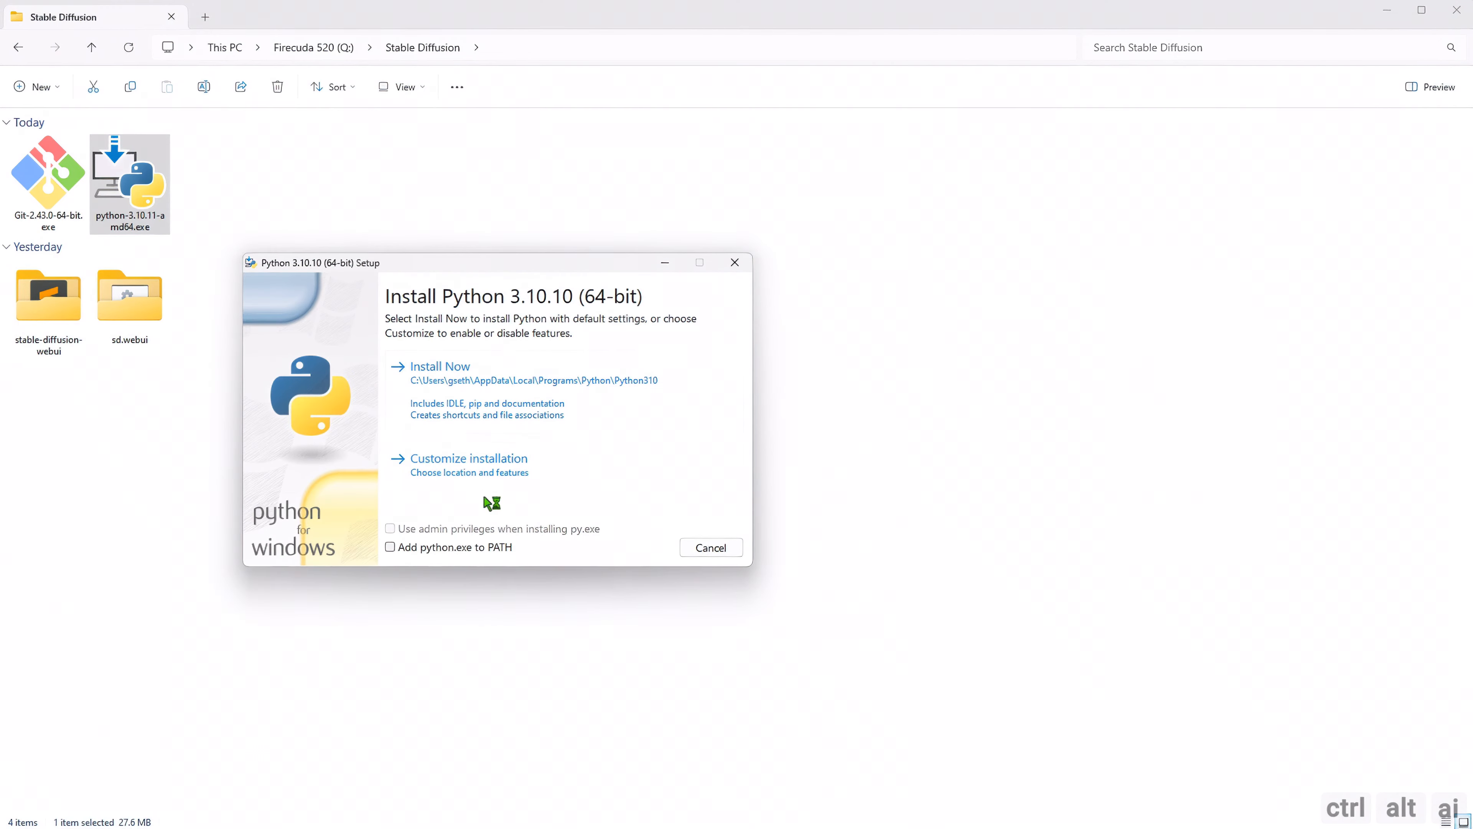
{"action": "left_click", "coordinate": [420, 550]}
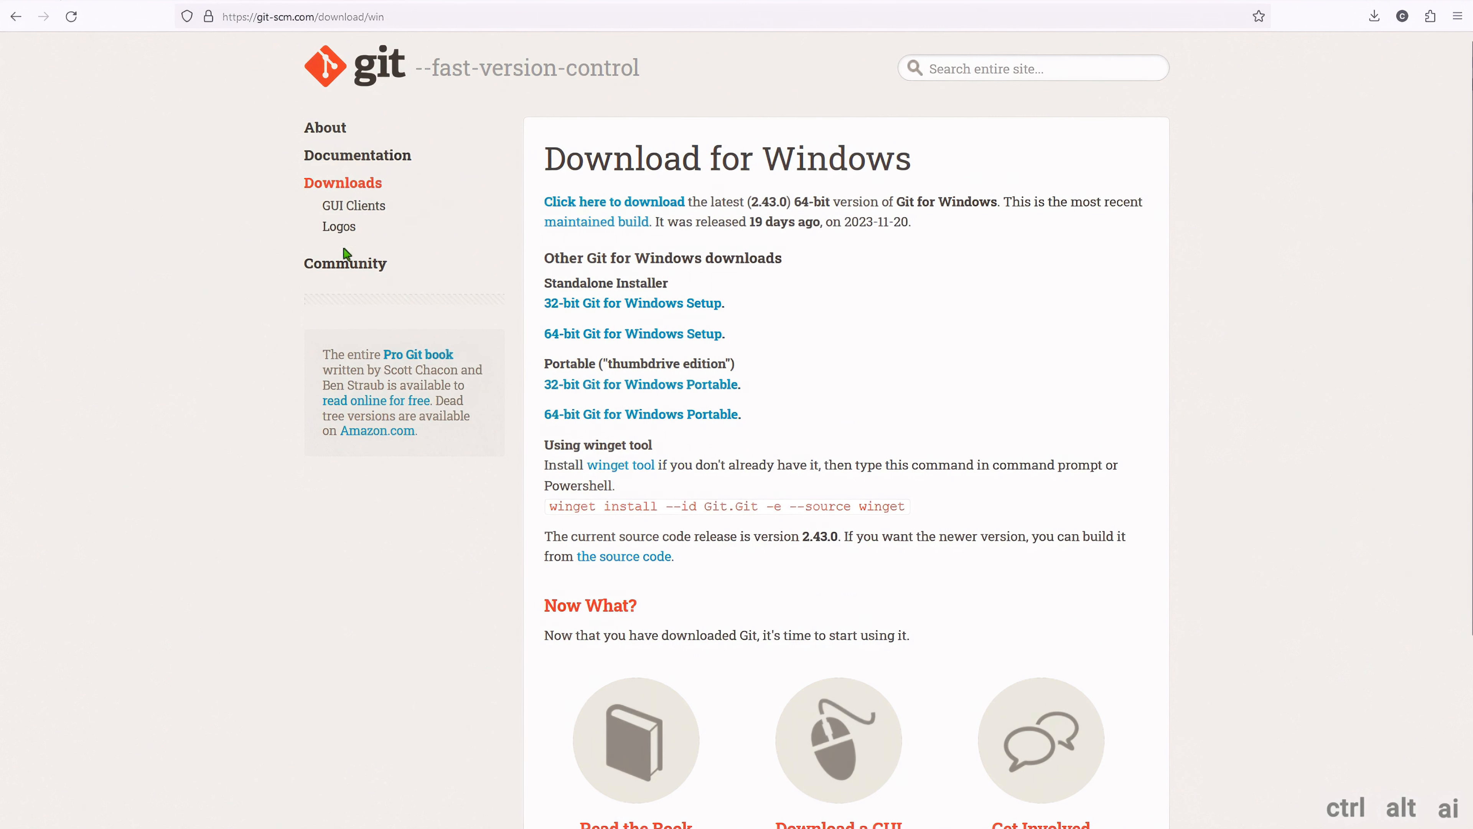
{"action": "left_click", "coordinate": [380, 17]}
{"action": "left_click", "coordinate": [236, 118]}
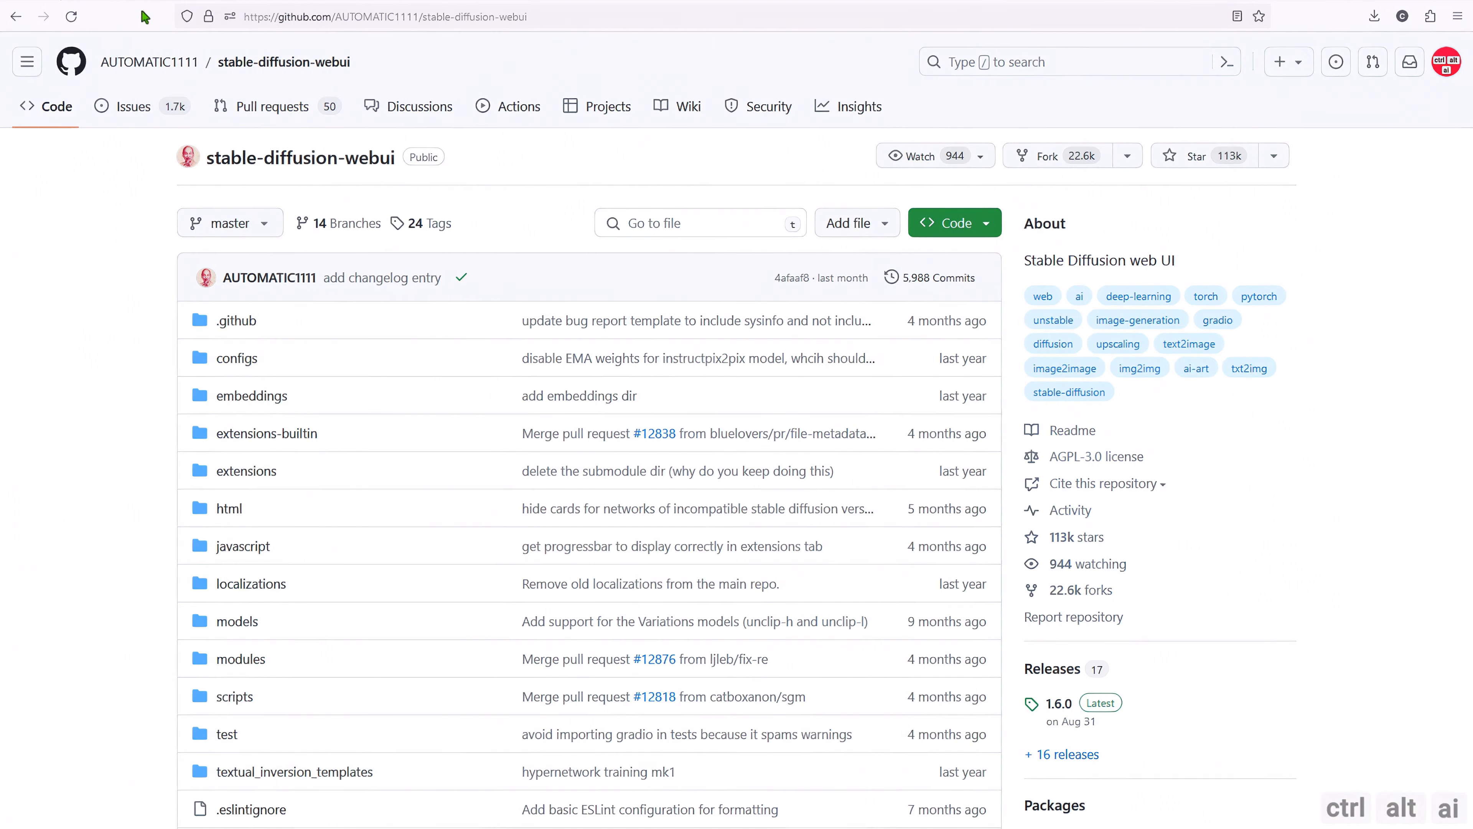
Open the v1.0.0-pre release linked in the README's Windows 10/11 NVidia installation section of the AUTOMATIC1111 stable-diffusion-webui repository.
{"action": "scroll", "coordinate": [165, 328], "scroll_direction": "down", "scroll_amount": 20}
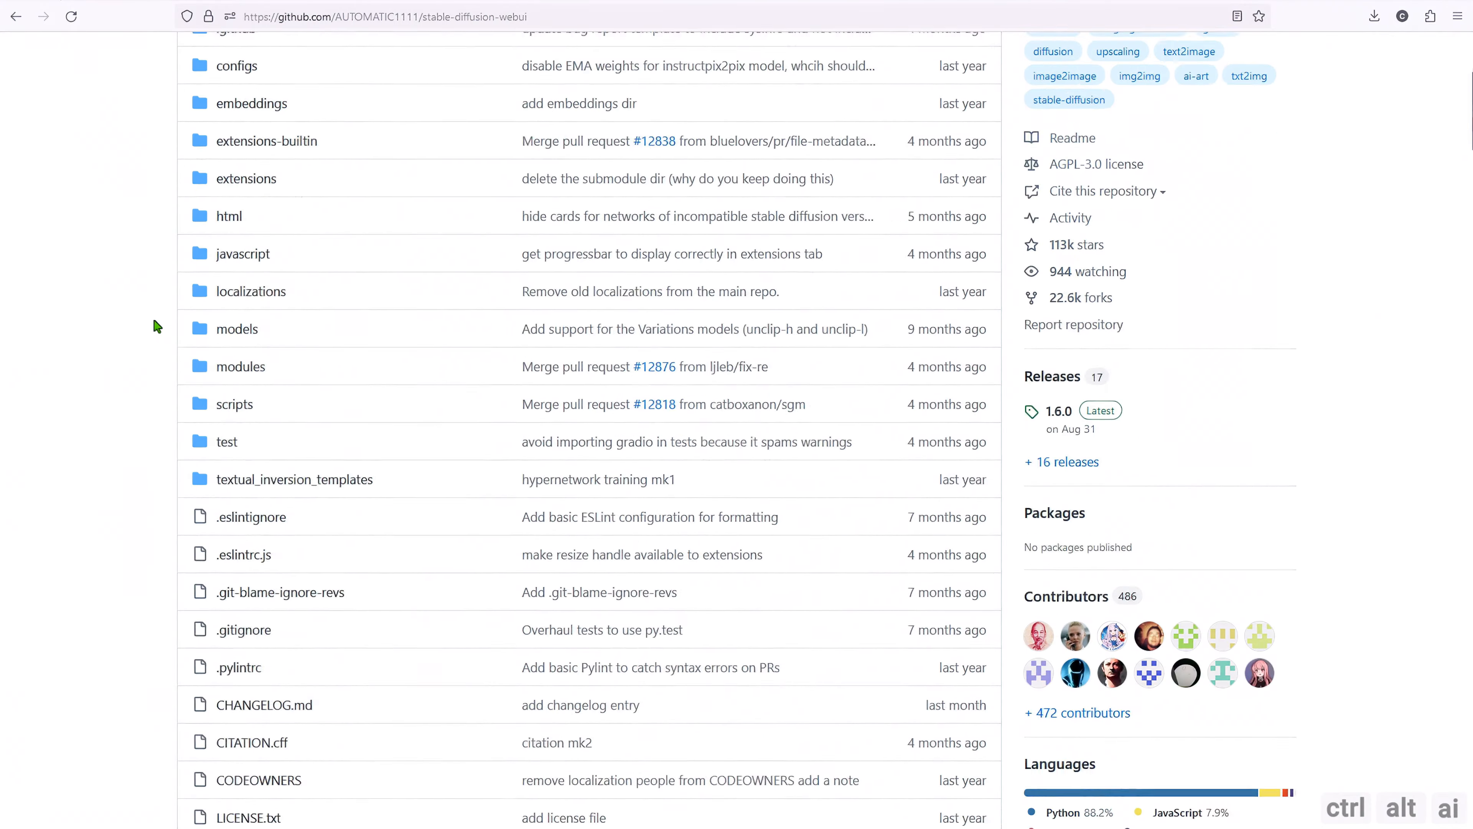
{"action": "scroll", "coordinate": [138, 349], "scroll_direction": "down", "scroll_amount": 20}
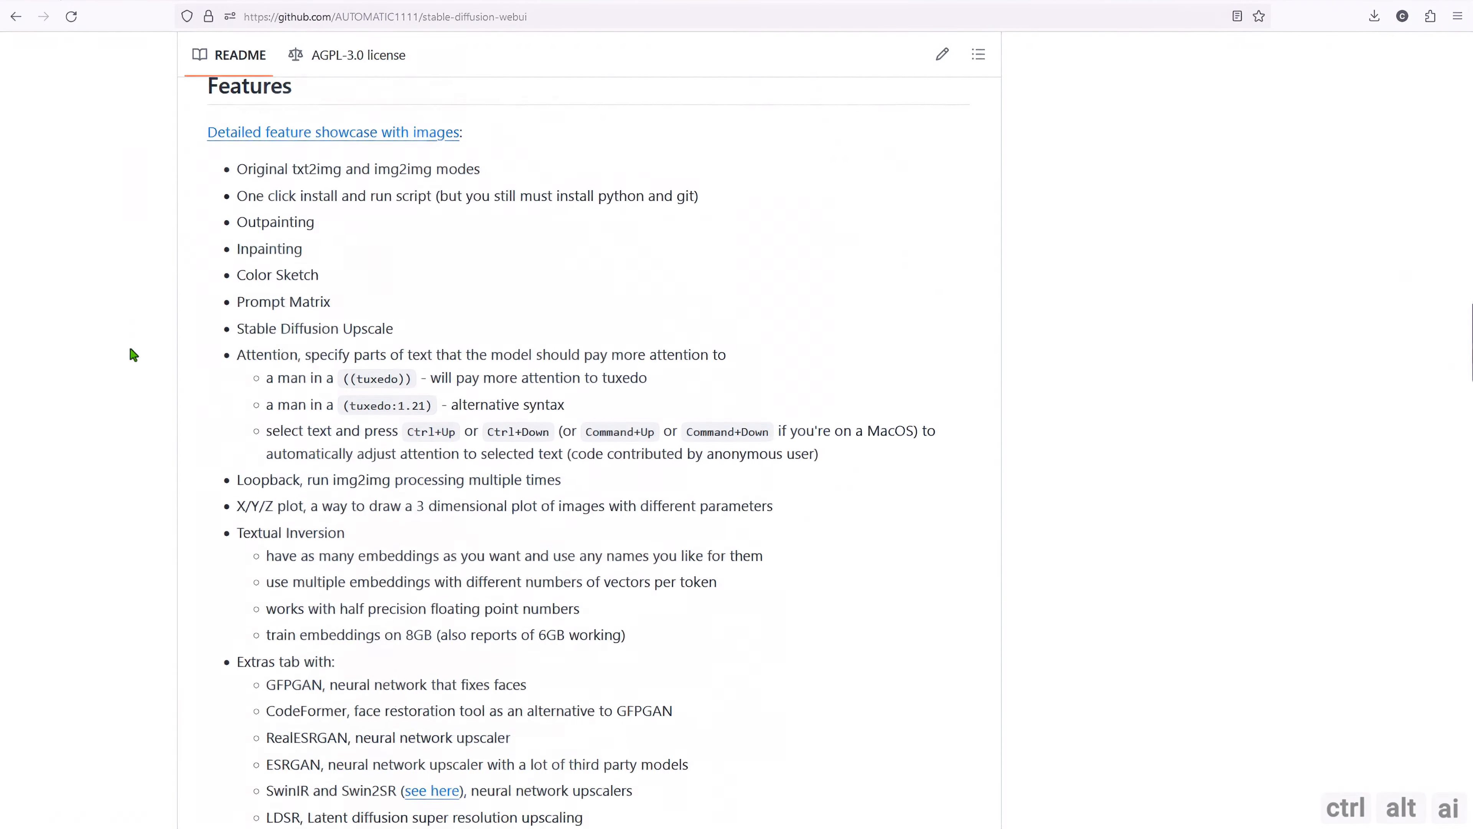
{"action": "scroll", "coordinate": [164, 380], "scroll_direction": "down", "scroll_amount": 15}
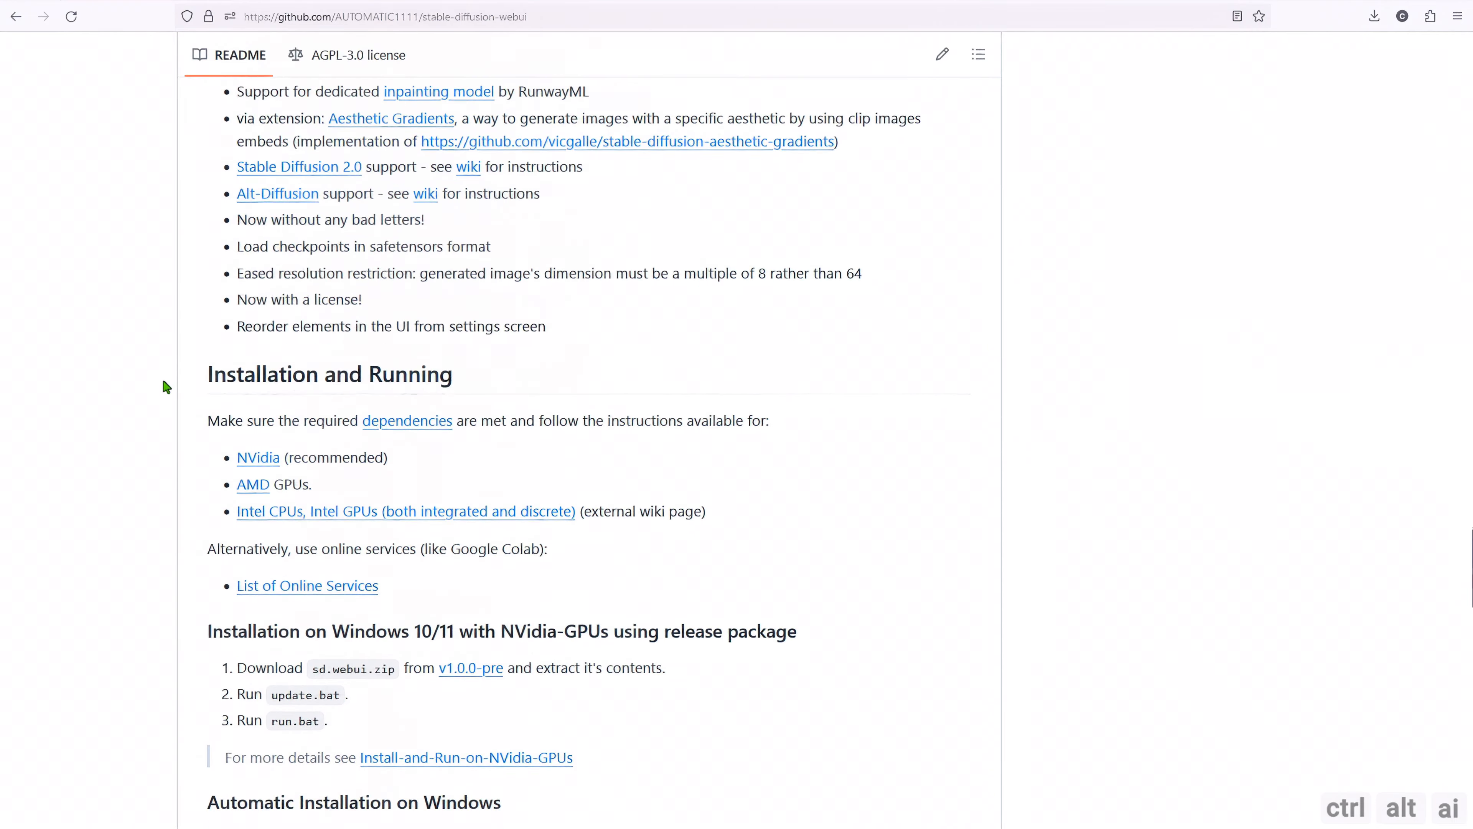
{"action": "left_click_drag", "start_coordinate": [210, 272], "coordinate": [797, 273]}
{"action": "left_click", "coordinate": [743, 271]}
{"action": "left_click", "coordinate": [486, 316]}
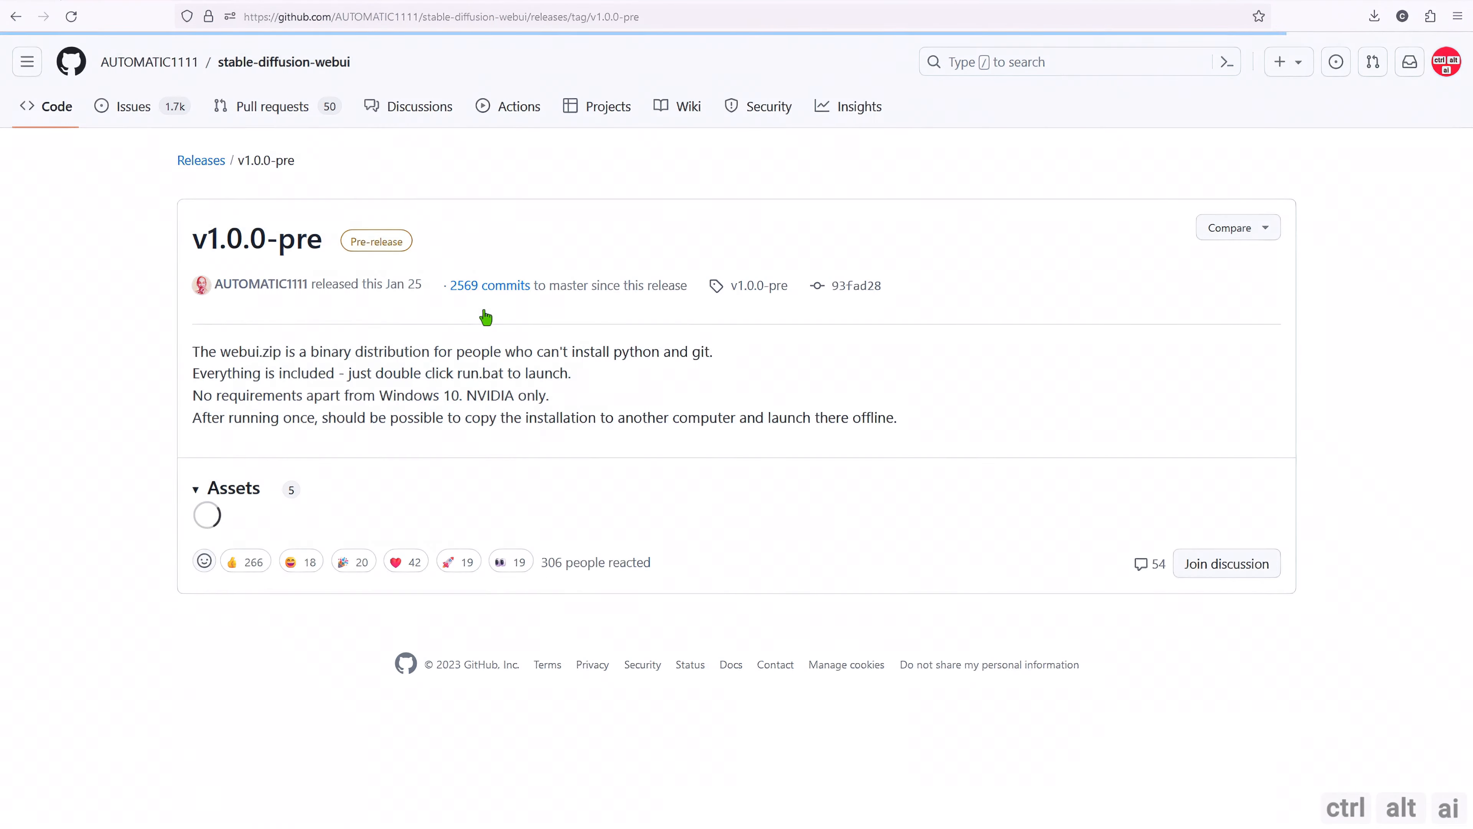
Download sd.webui.zip from the v1.0.0-pre release assets and save it to disk.
{"action": "scroll", "coordinate": [274, 564], "scroll_direction": "down", "scroll_amount": 1}
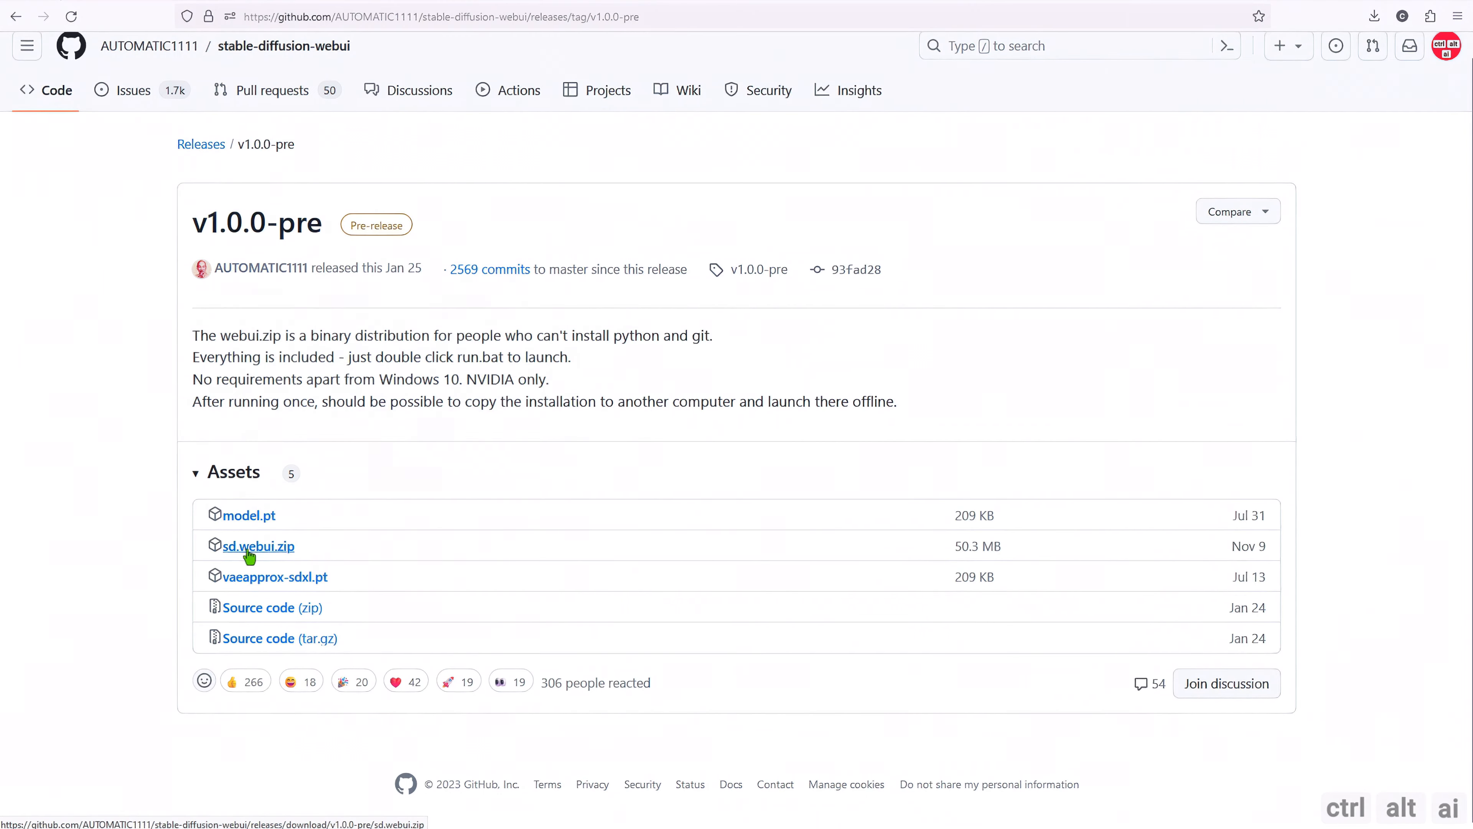
{"action": "left_click", "coordinate": [258, 555]}
{"action": "left_click", "coordinate": [1057, 732]}
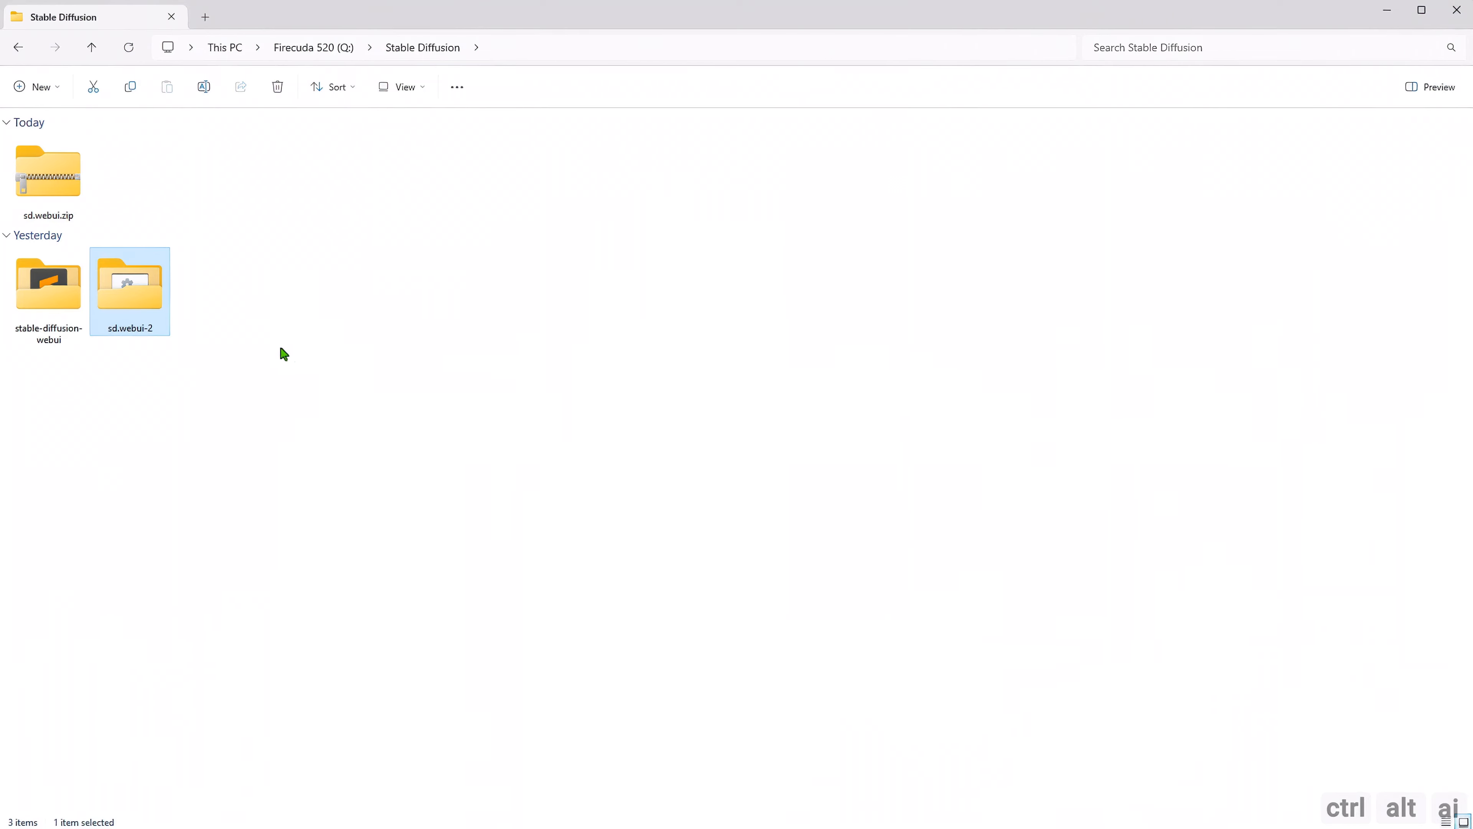
Extract sd.webui.zip with WinRAR into its own sd.webui folder inside the Stable Diffusion folder.
{"action": "right_click", "coordinate": [50, 194]}
{"action": "mouse_move", "coordinate": [131, 598]}
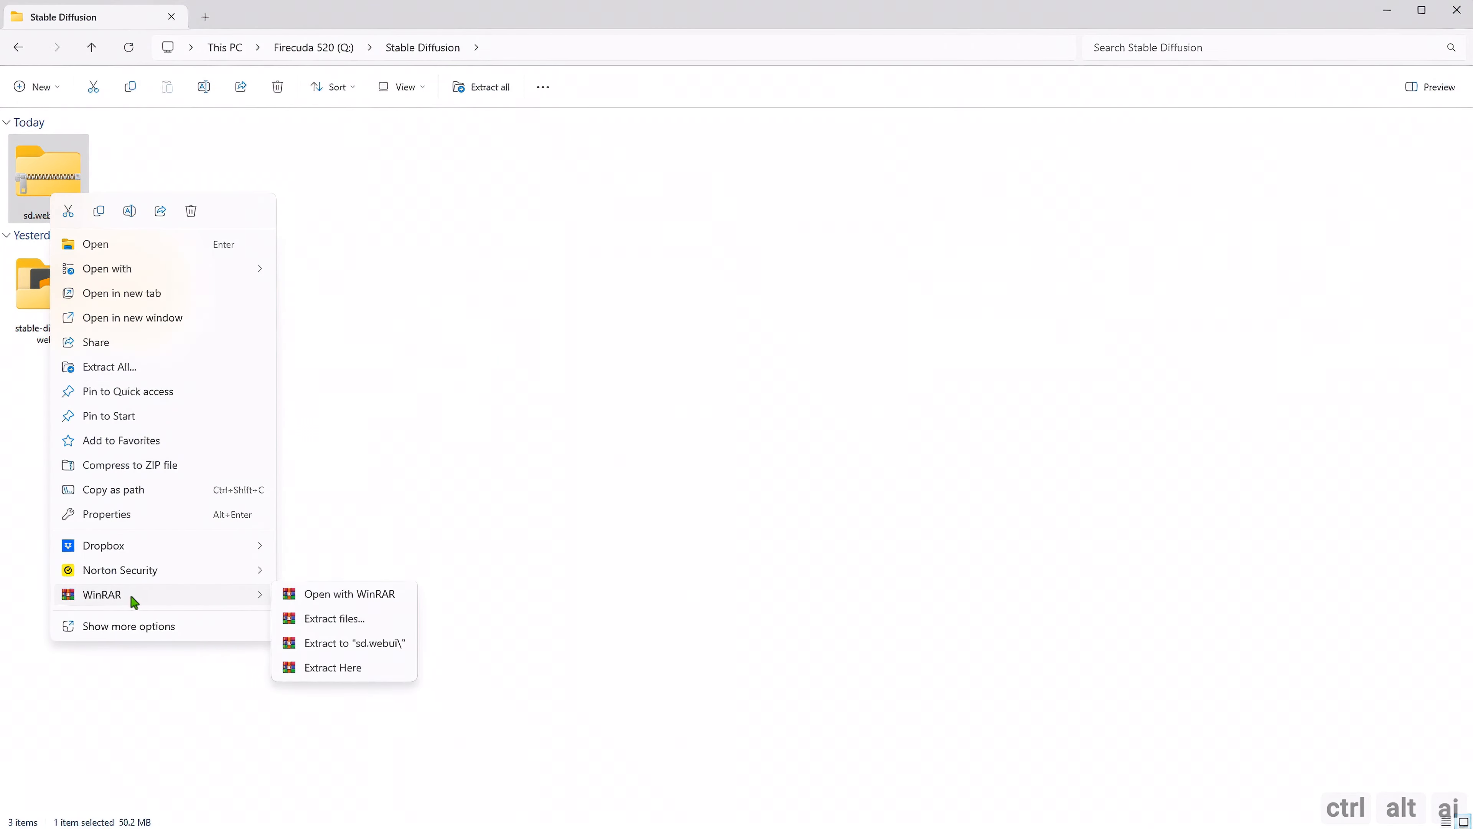
{"action": "left_click", "coordinate": [355, 647]}
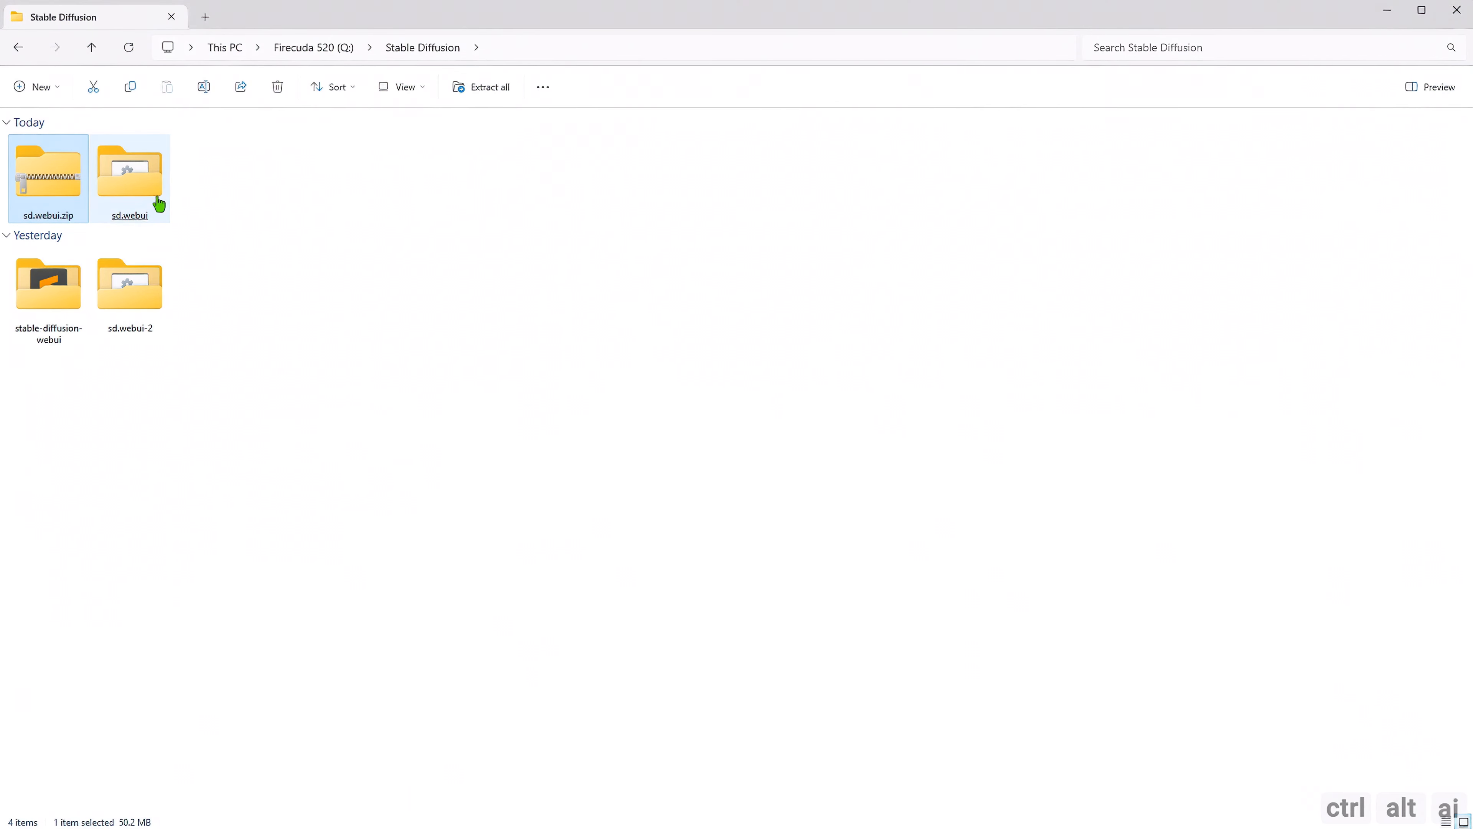
Run update.bat from the extracted sd.webui folder and dismiss its console once the update has finished.
{"action": "left_click", "coordinate": [146, 196]}
{"action": "double_click", "coordinate": [146, 196]}
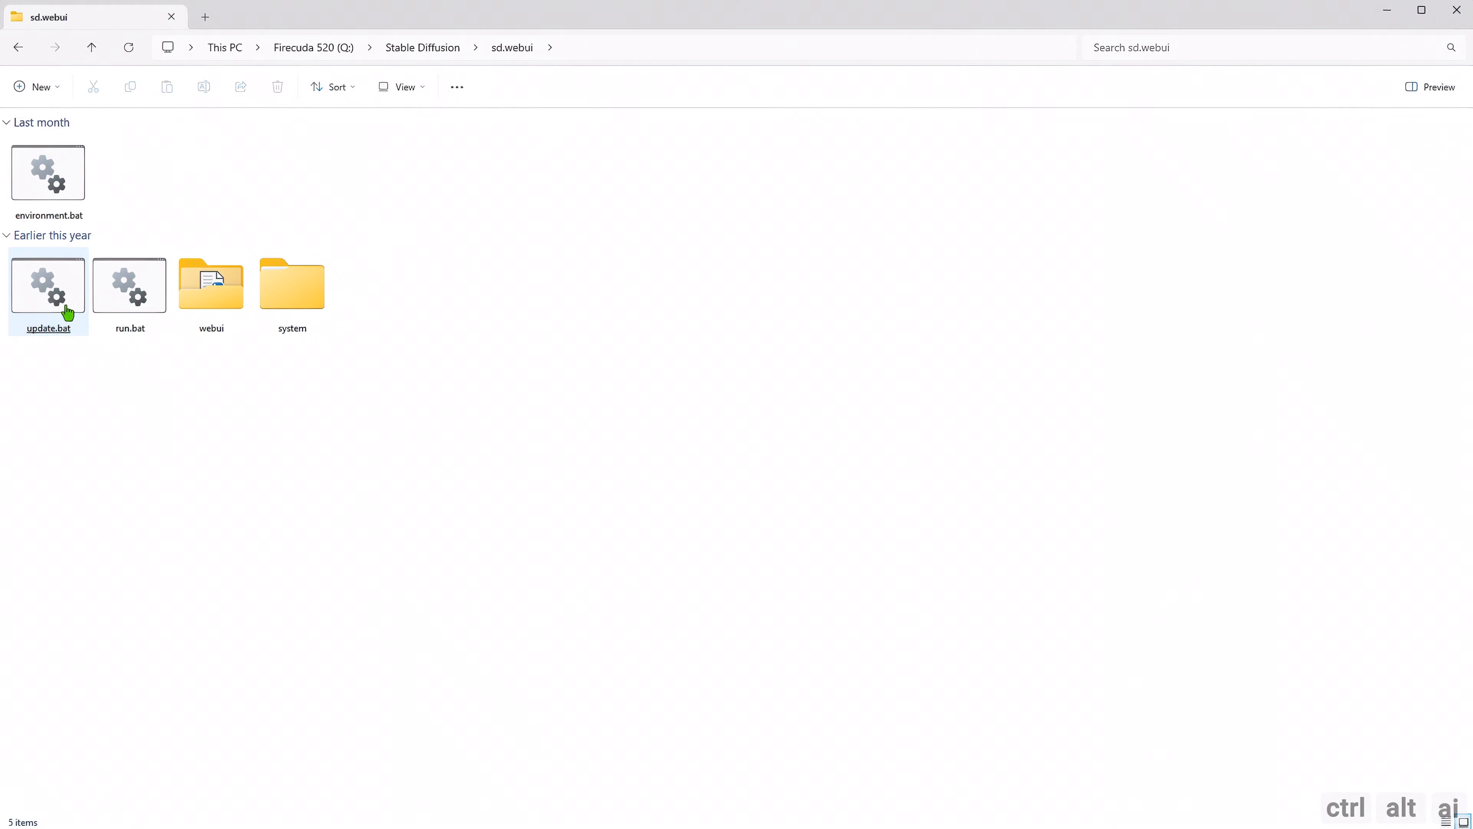
{"action": "double_click", "coordinate": [63, 310]}
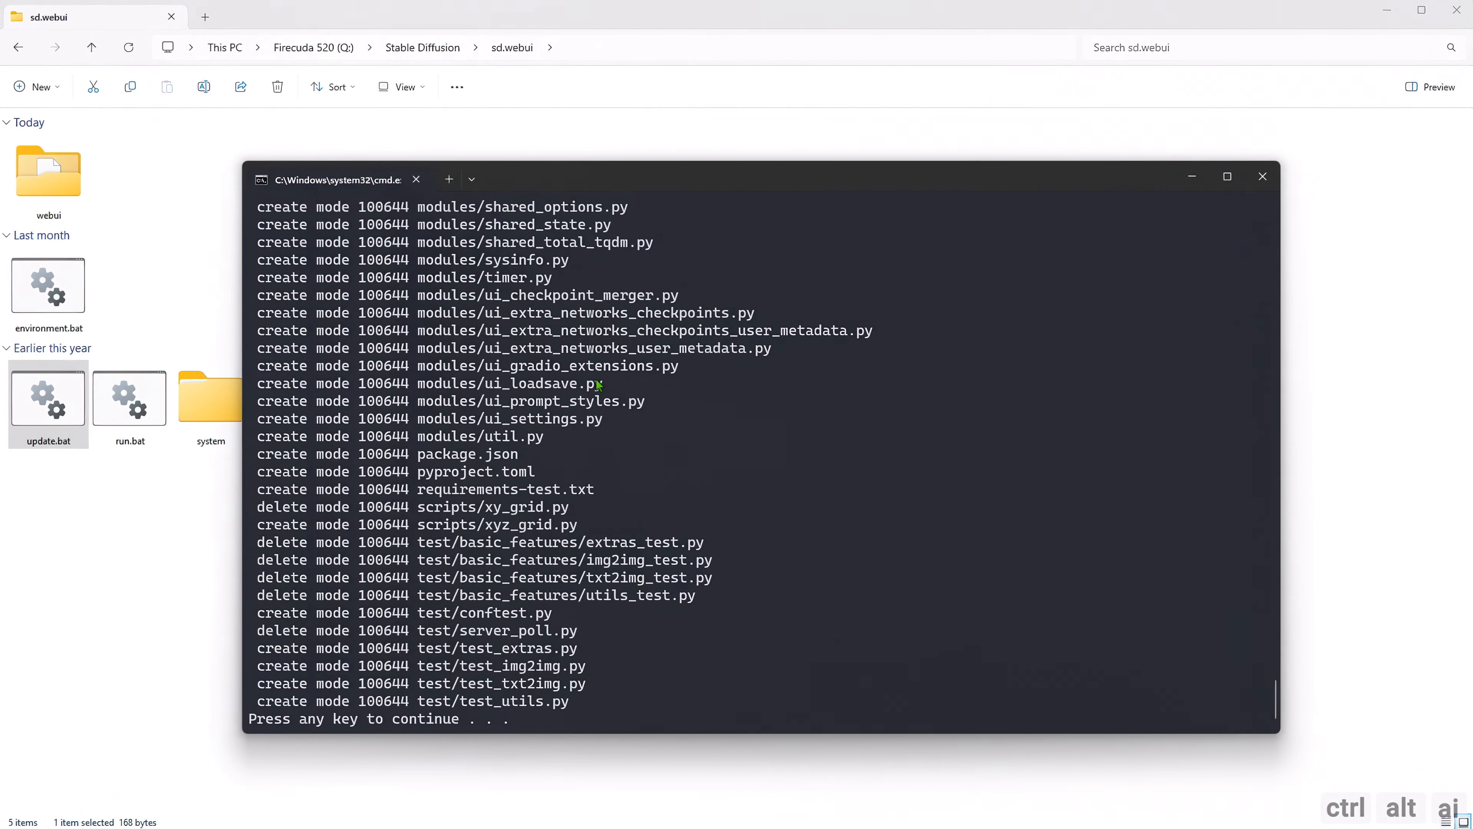
{"action": "key", "text": "Return"}
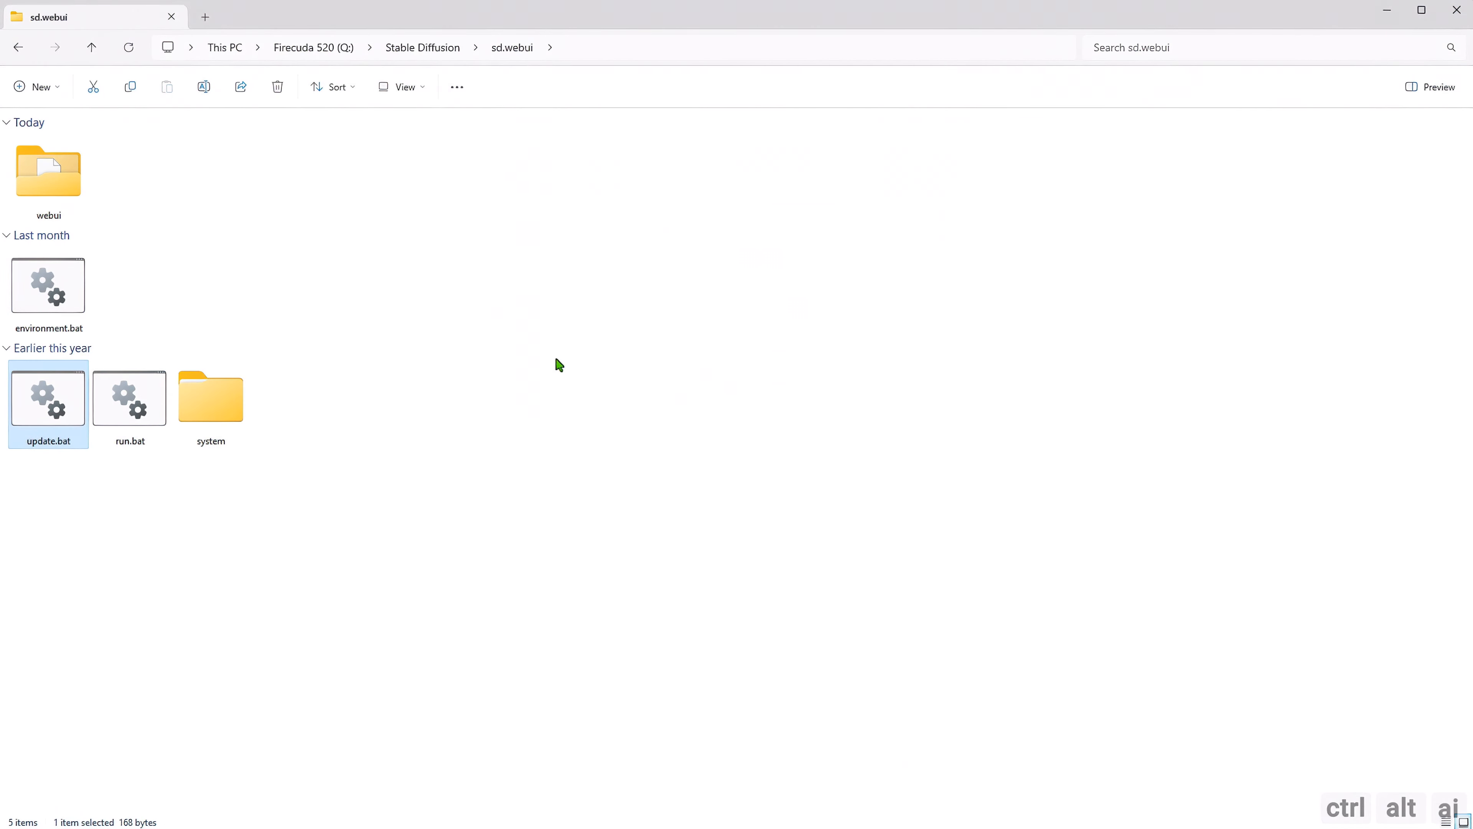
Run webui.bat from the webui subfolder and load the bookmarked Automatic1111 page in a new Firefox tab.
{"action": "double_click", "coordinate": [83, 196]}
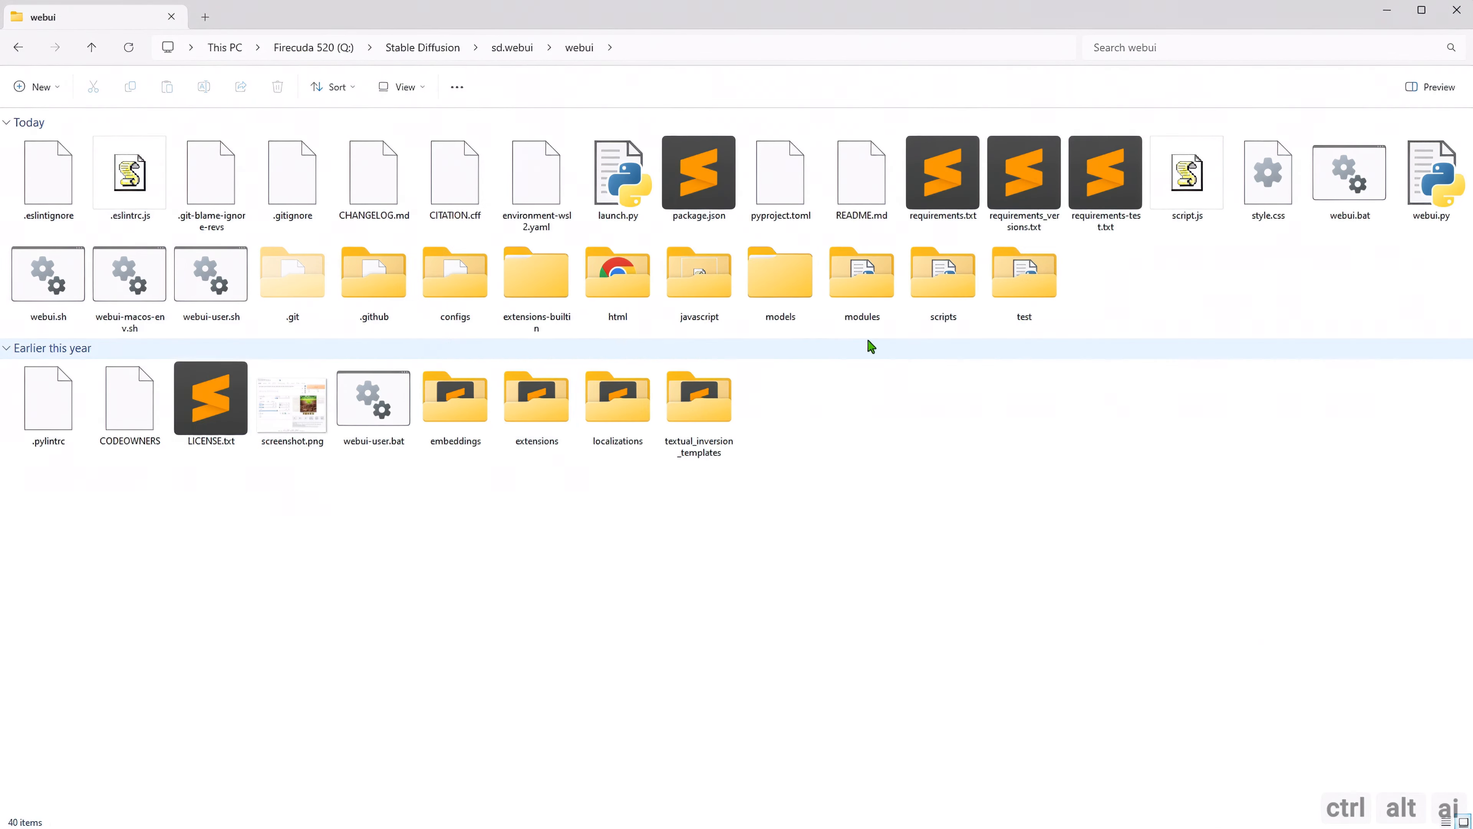
{"action": "left_click", "coordinate": [1360, 201]}
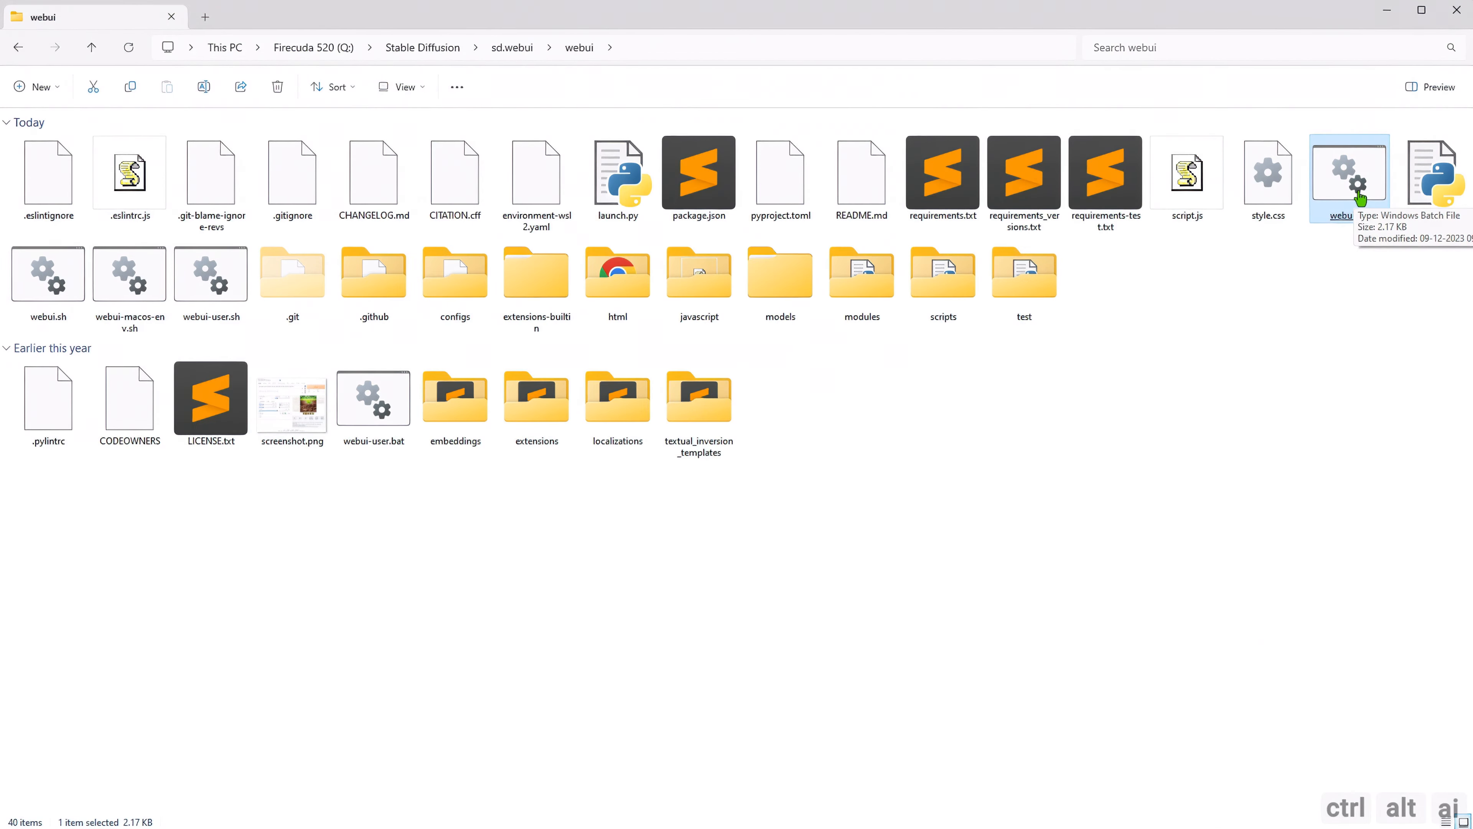
{"action": "double_click", "coordinate": [1360, 198]}
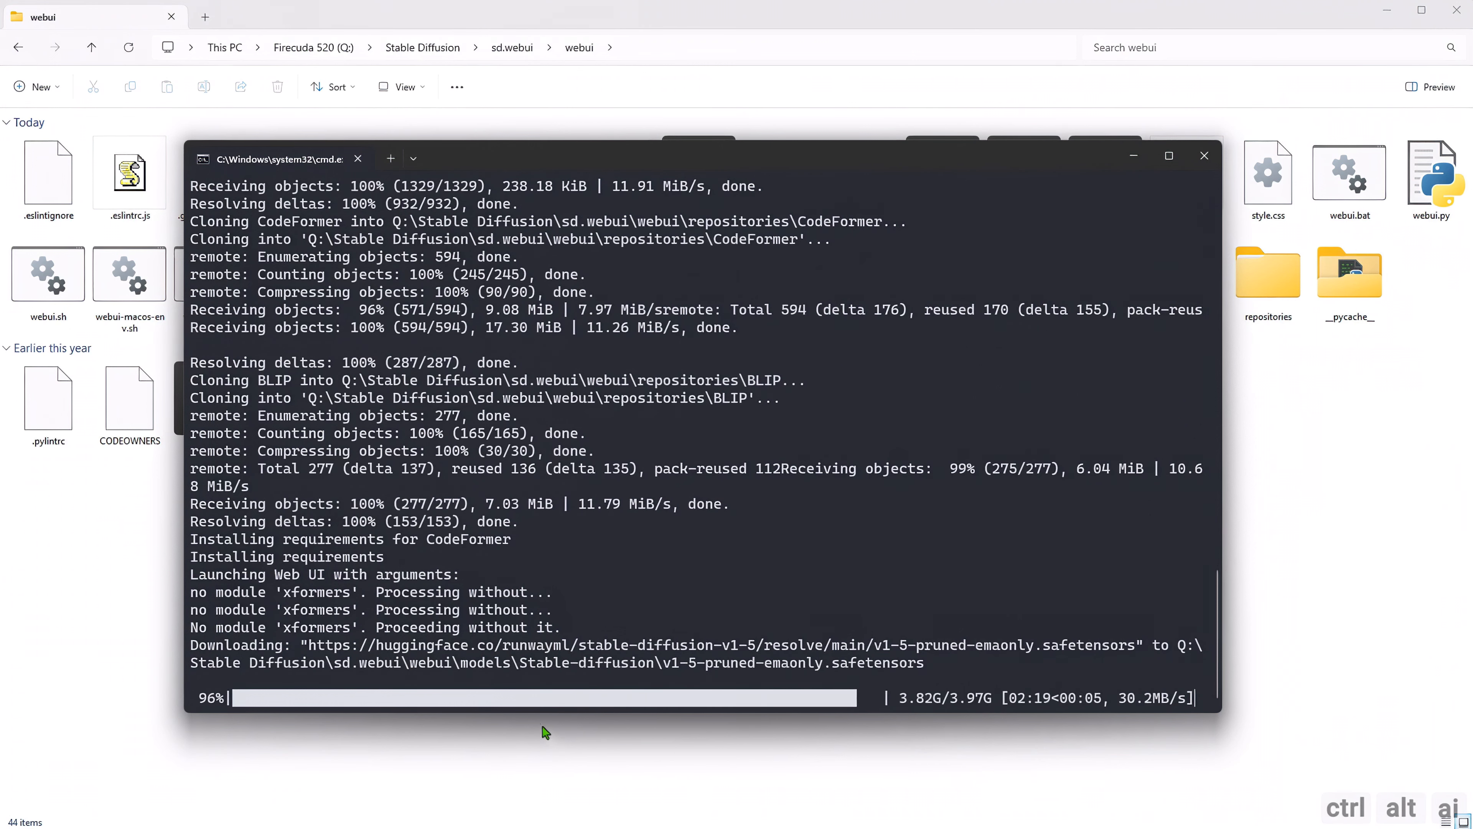
{"action": "left_click", "coordinate": [316, 1]}
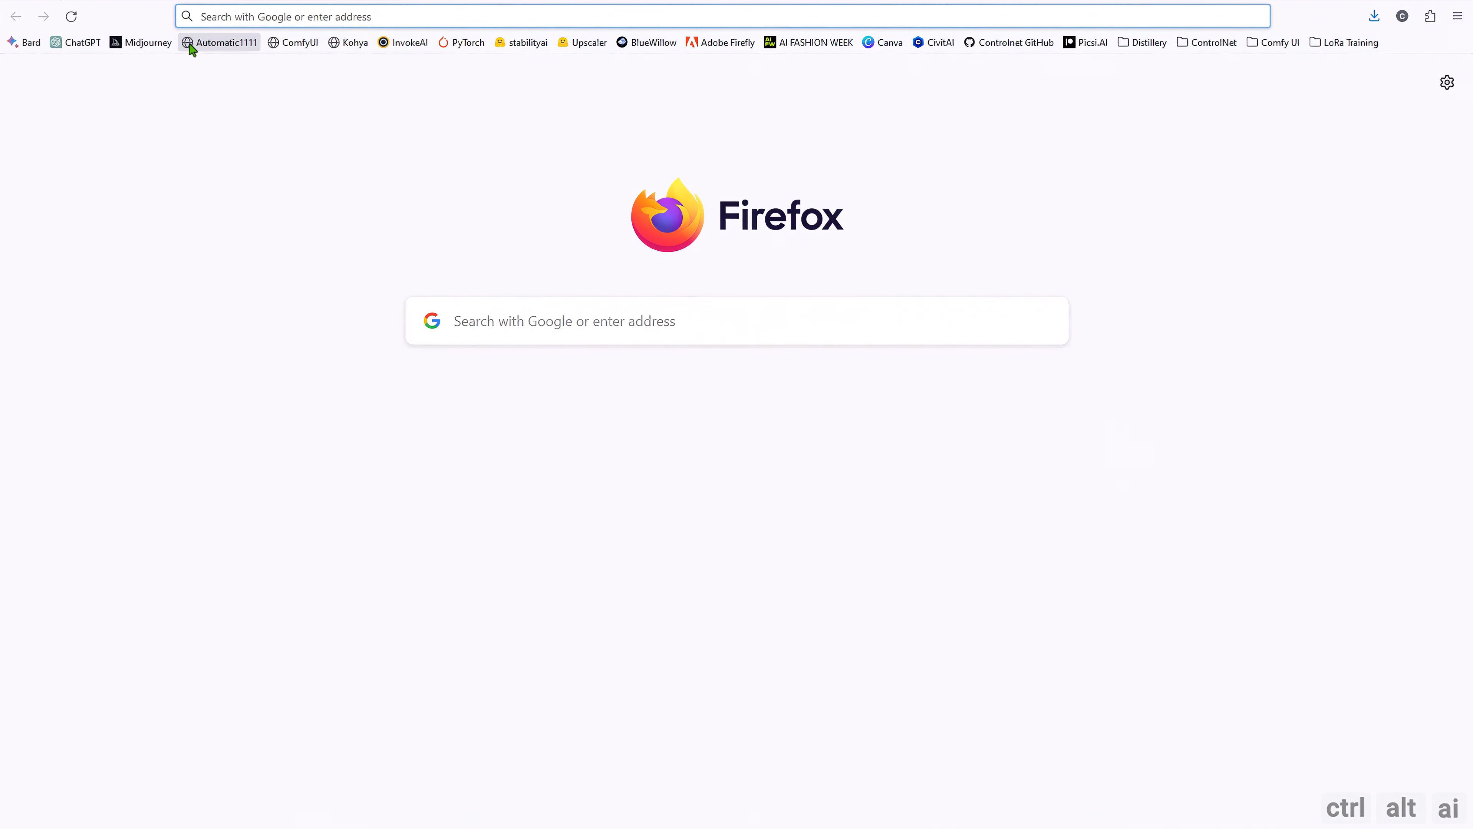
{"action": "left_click", "coordinate": [225, 40]}
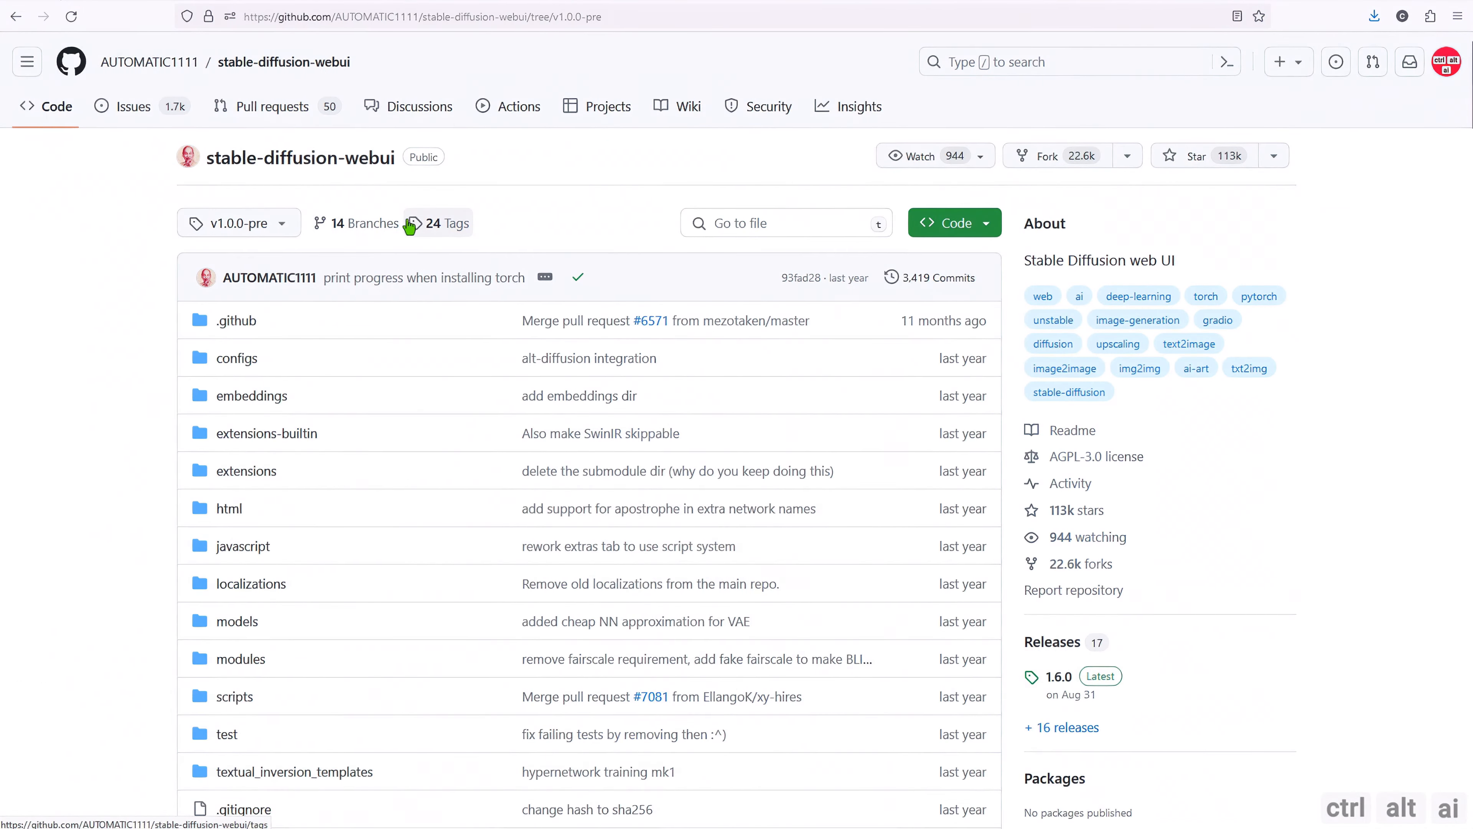
Open the branches page of the stable-diffusion-webui repository on GitHub and review its default and active branches.
{"action": "left_click", "coordinate": [352, 232]}
{"action": "scroll", "coordinate": [333, 389], "scroll_direction": "down", "scroll_amount": 3}
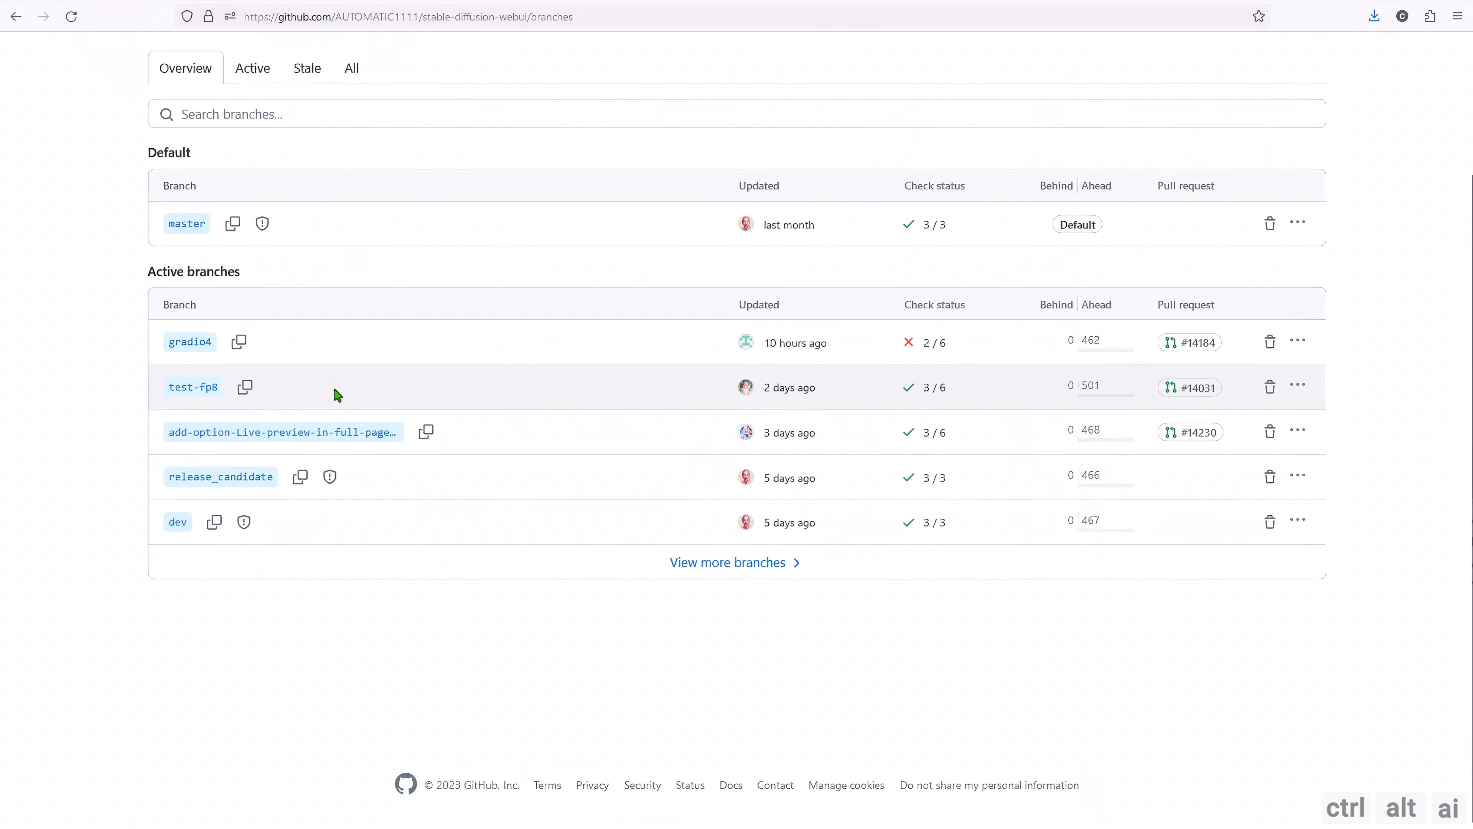
{"action": "scroll", "coordinate": [104, 84], "scroll_direction": "up", "scroll_amount": 3}
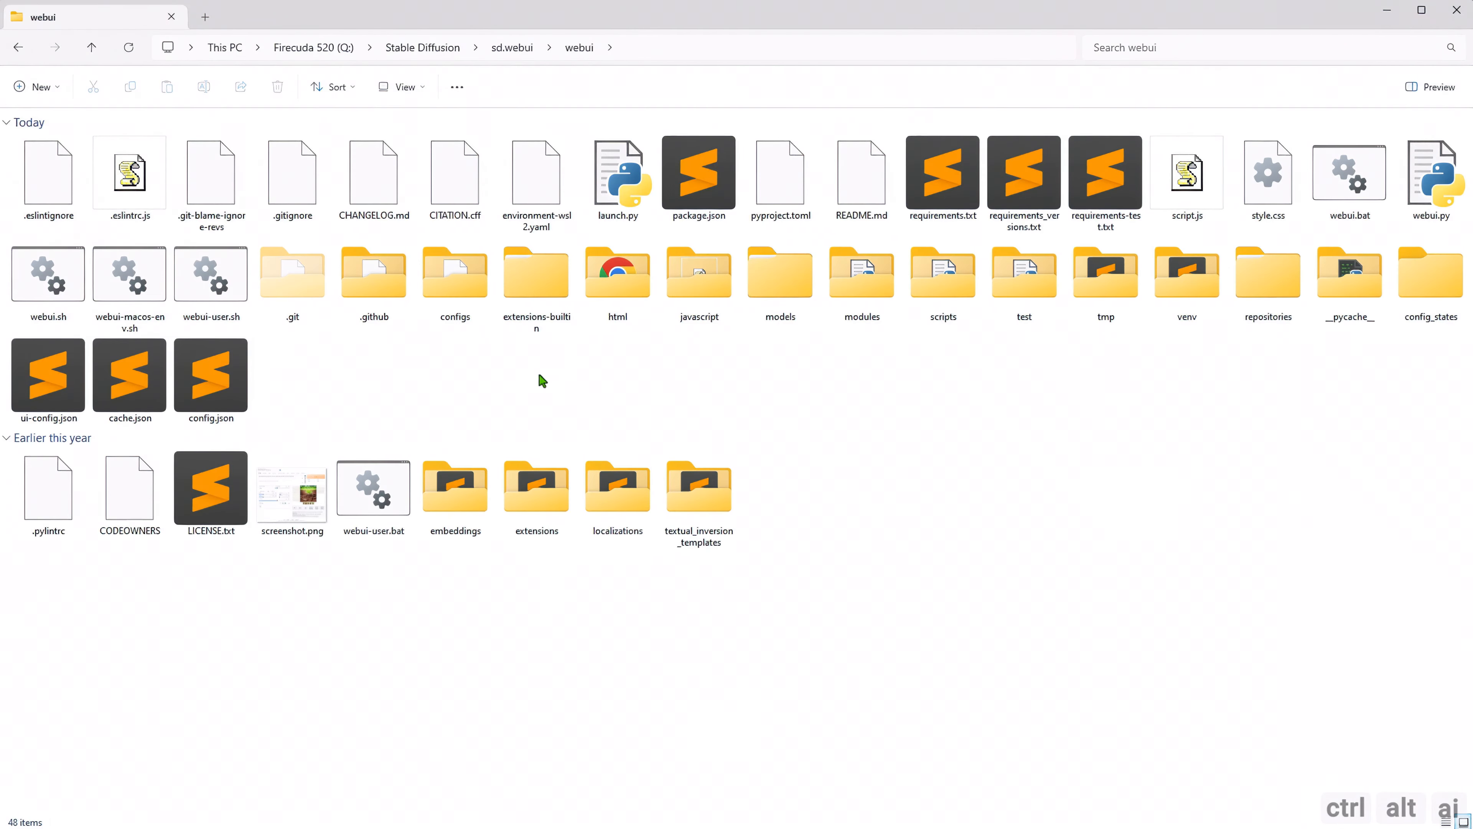
Open a terminal in the webui folder, list all branches with "git branch -a" and check the current one.
{"action": "right_click", "coordinate": [539, 378]}
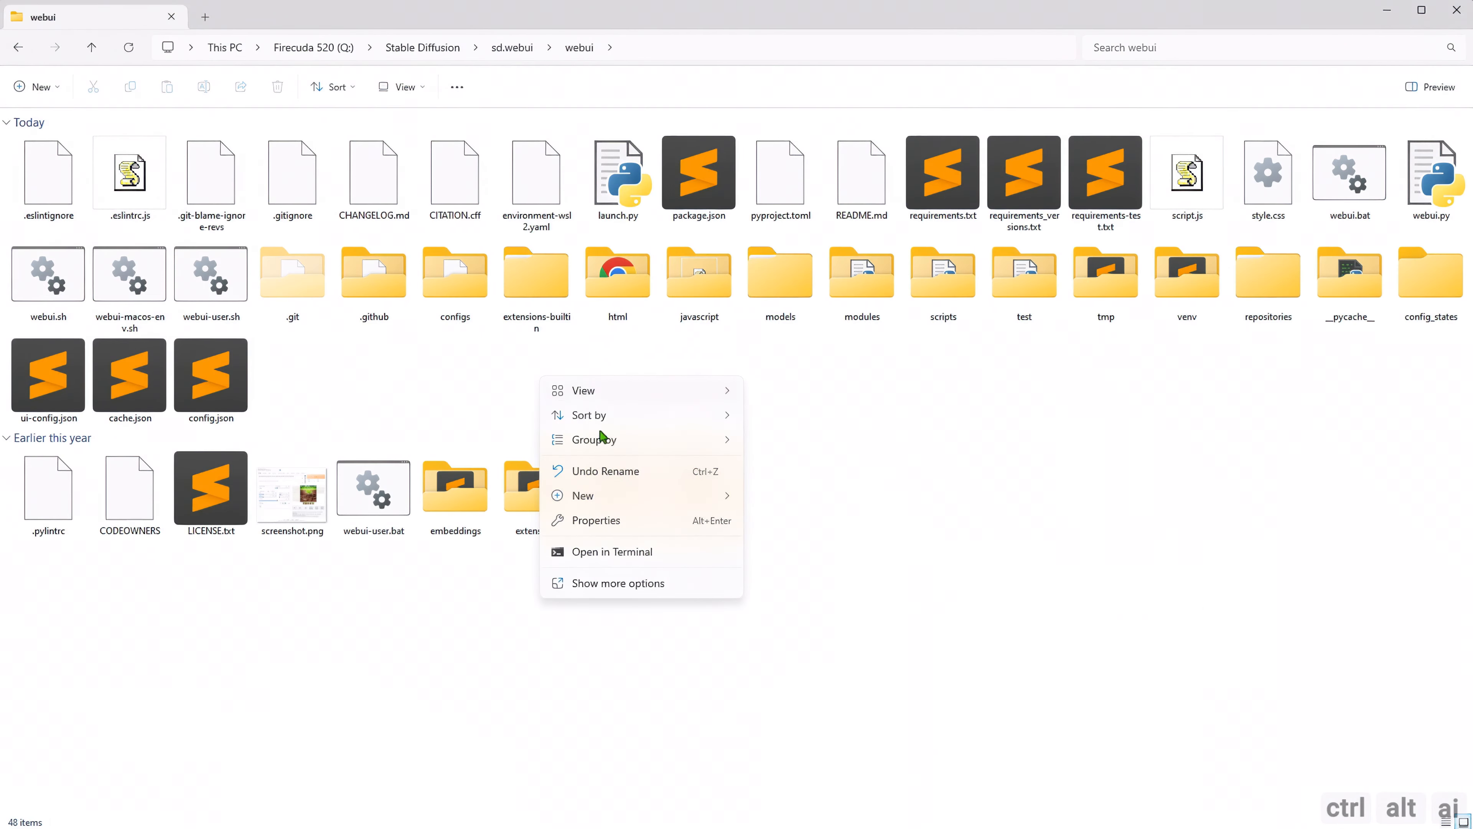
{"action": "left_click", "coordinate": [640, 552]}
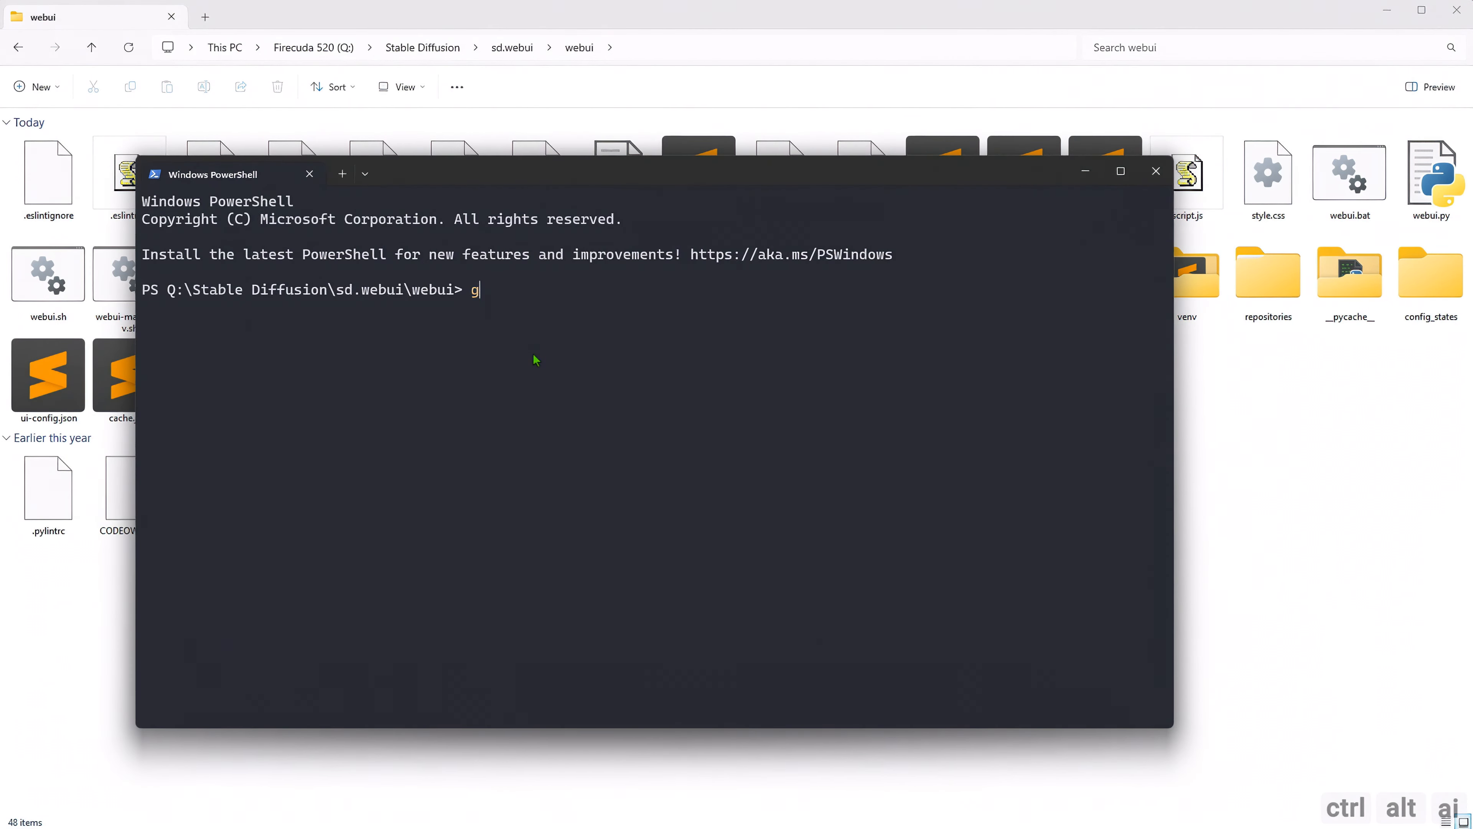
{"action": "type", "text": "git branch -a"}
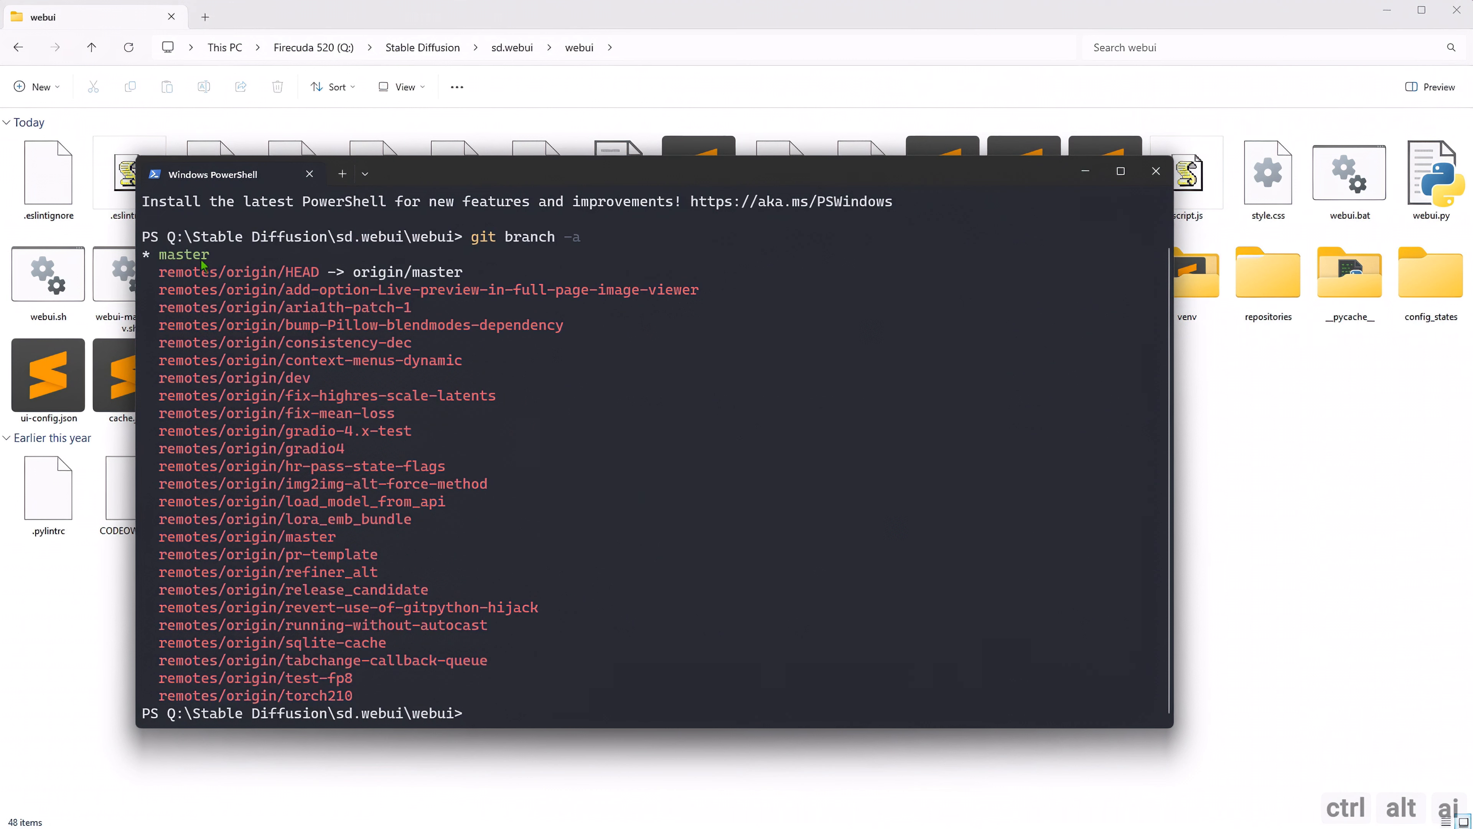
{"action": "left_click_drag", "start_coordinate": [217, 257], "coordinate": [146, 259]}
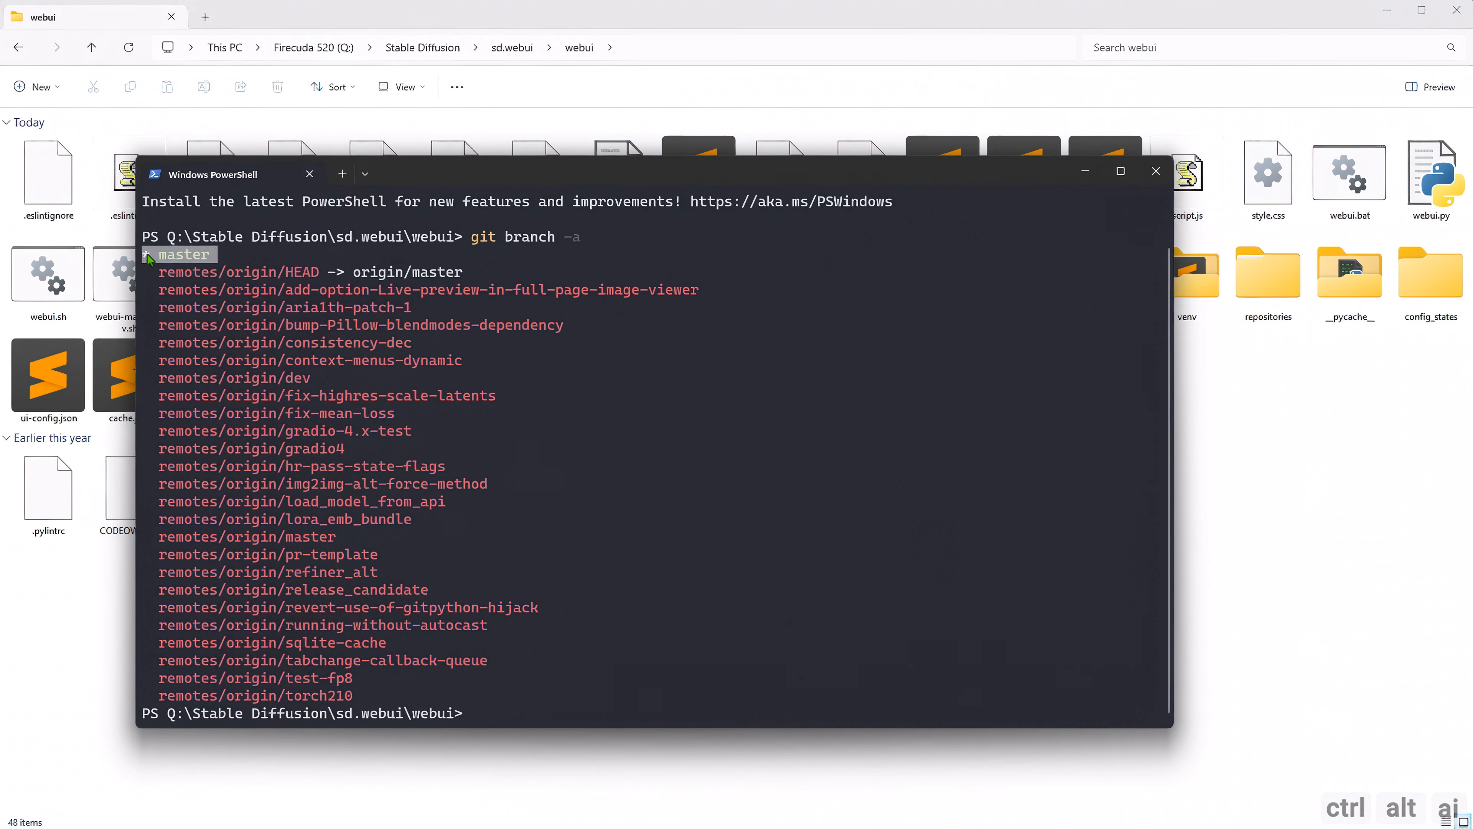
{"action": "left_click", "coordinate": [265, 271]}
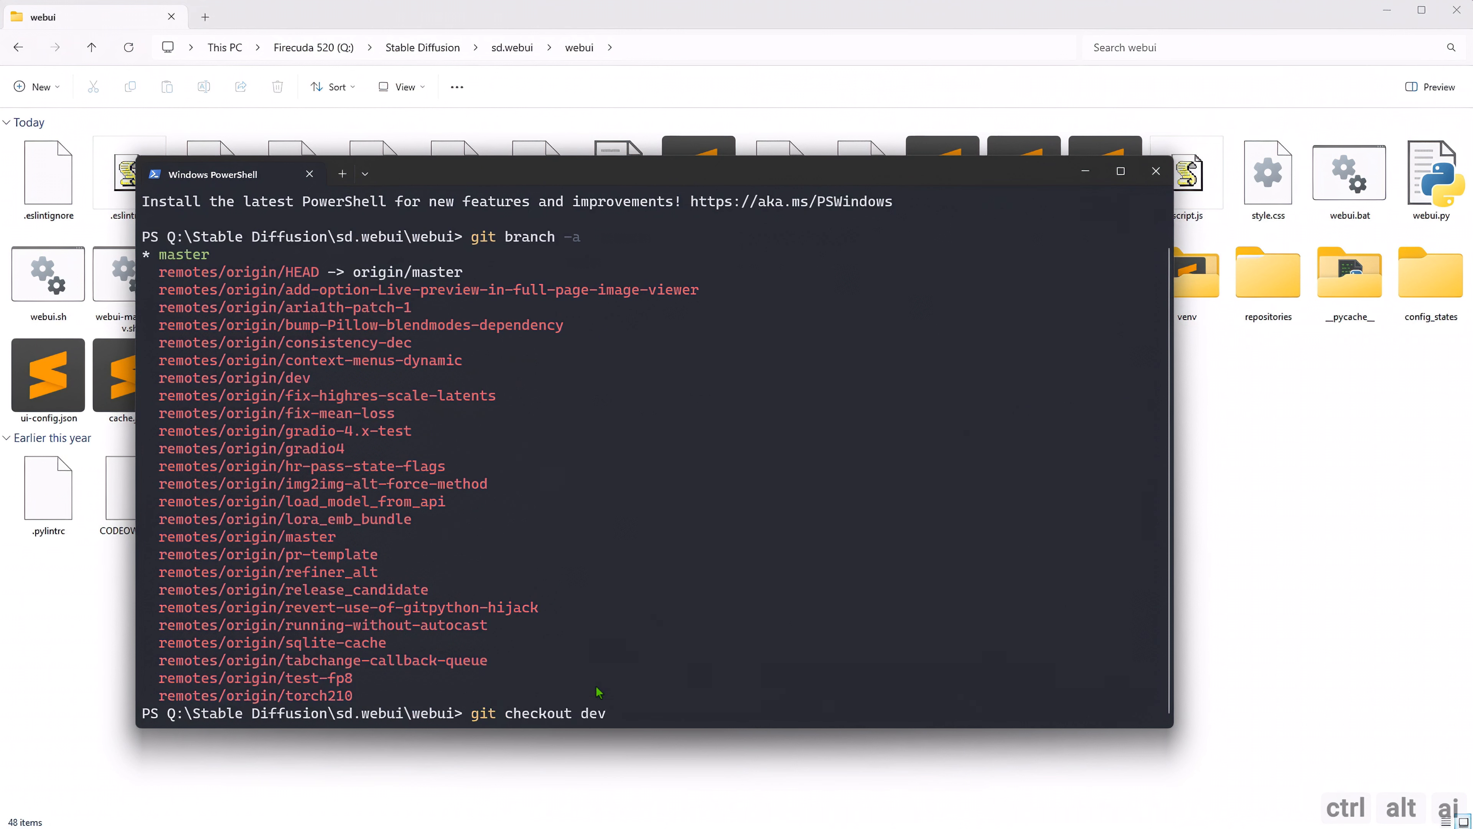
Switch the repository with "git checkout dev", verify the active branch using "git branch -a" and close the terminal.
{"action": "key", "text": "Return"}
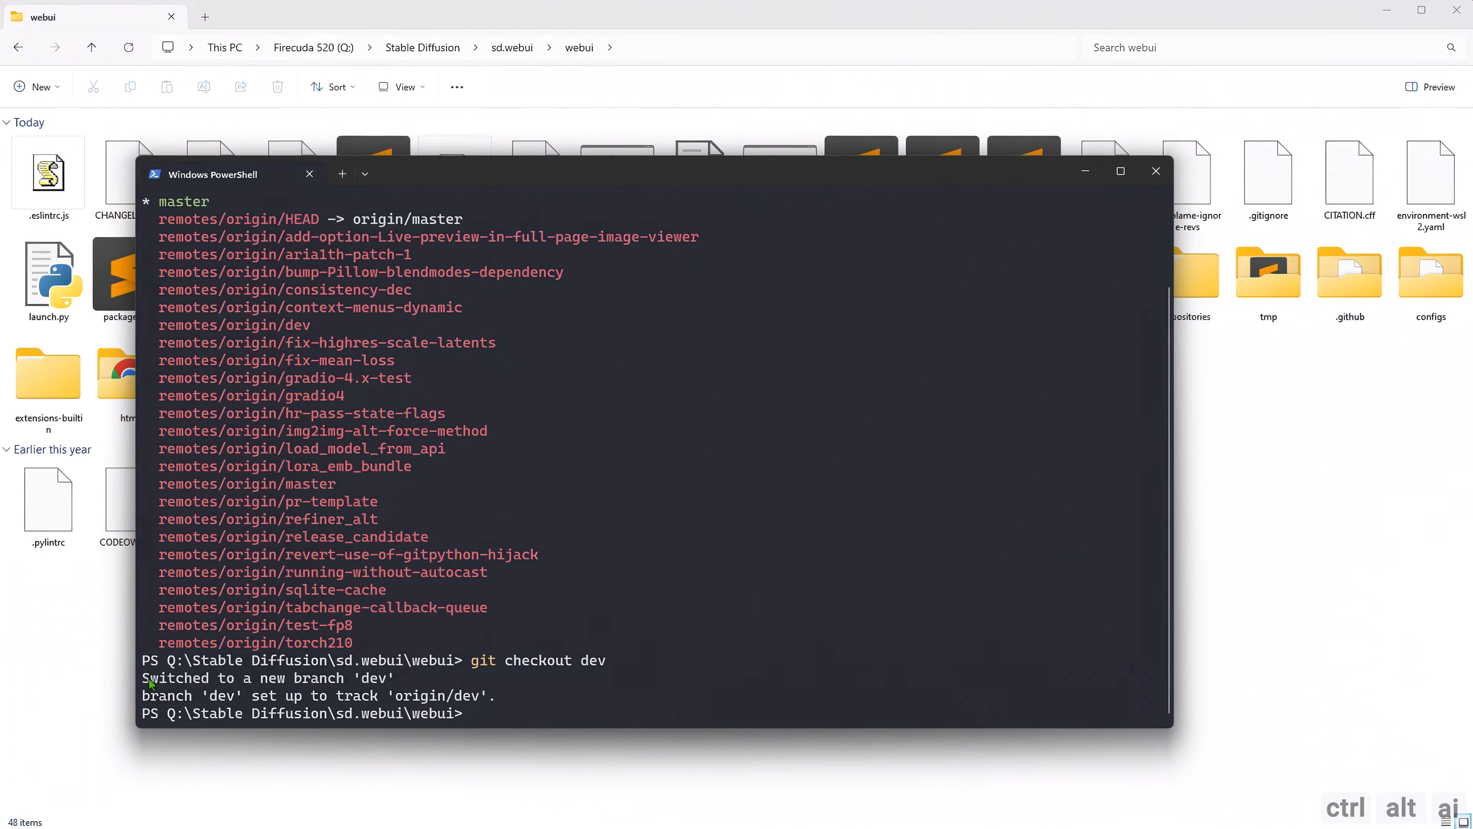
{"action": "left_click_drag", "start_coordinate": [149, 683], "coordinate": [406, 684]}
{"action": "right_click", "coordinate": [406, 684]}
{"action": "key", "text": "Return"}
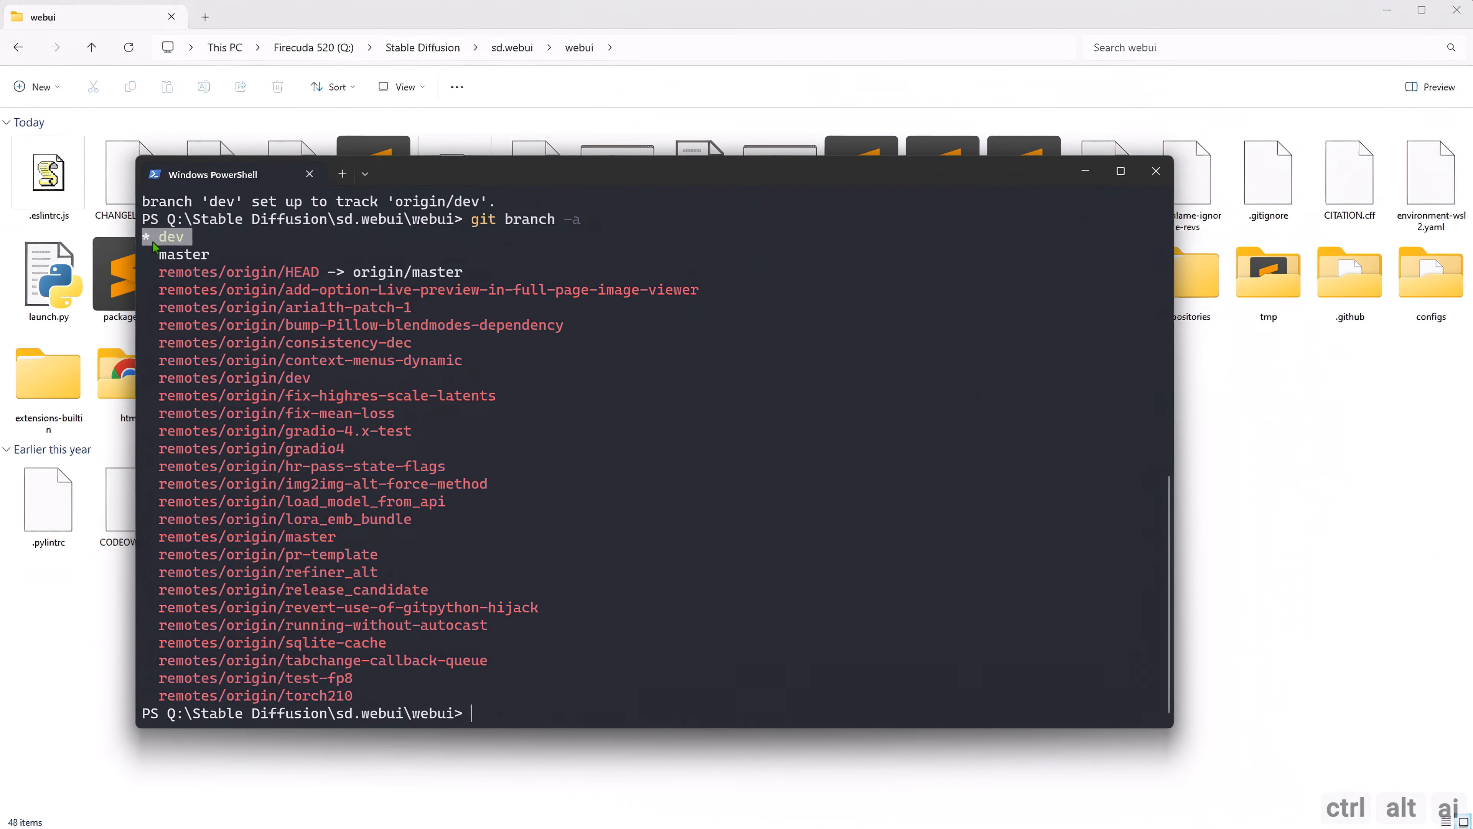
{"action": "left_click", "coordinate": [1155, 171]}
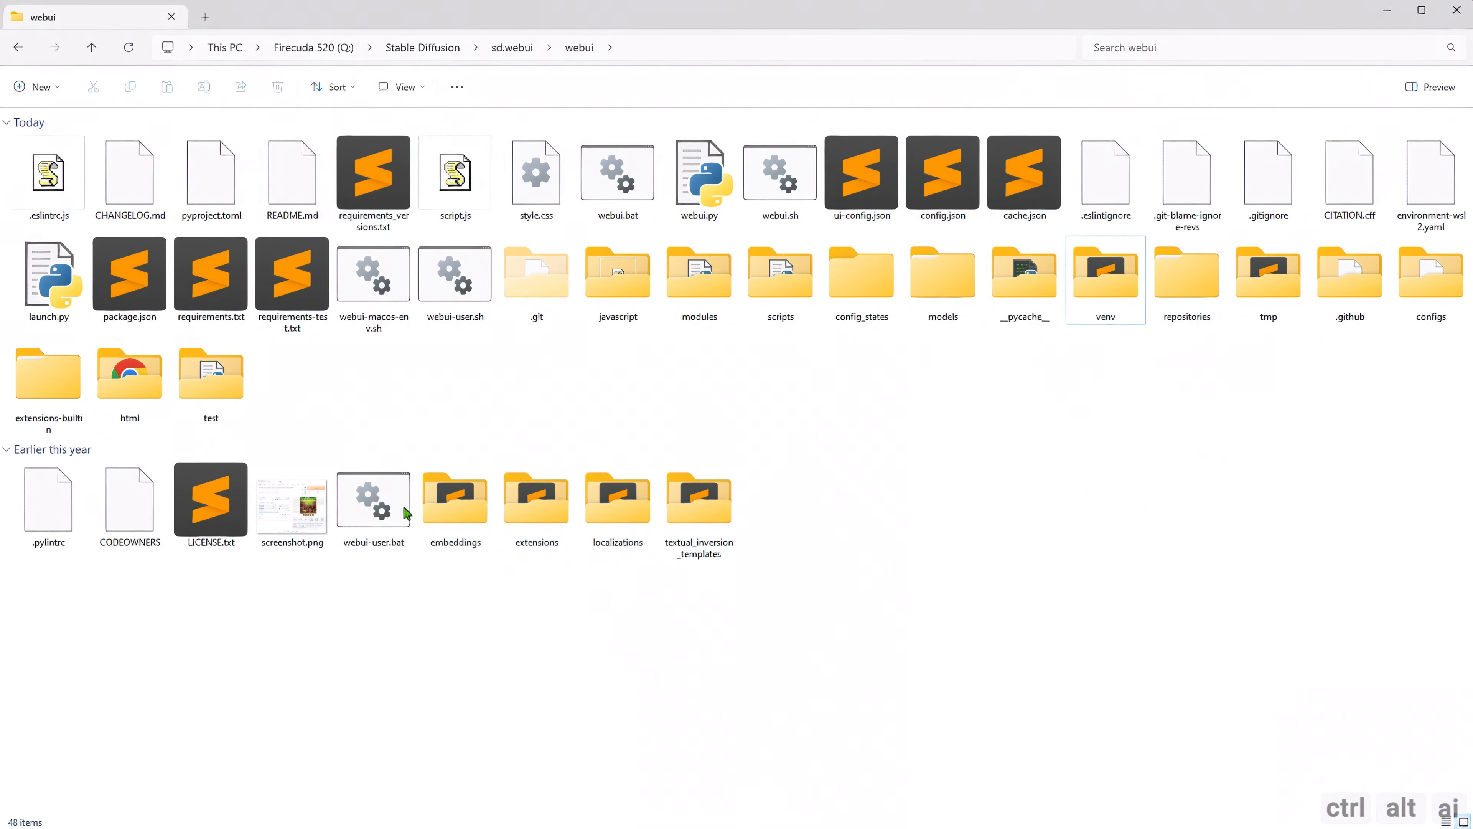
Launch webui-user.bat from the webui folder and open the Automatic1111 bookmark in Firefox.
{"action": "left_click", "coordinate": [383, 519]}
{"action": "double_click", "coordinate": [383, 518]}
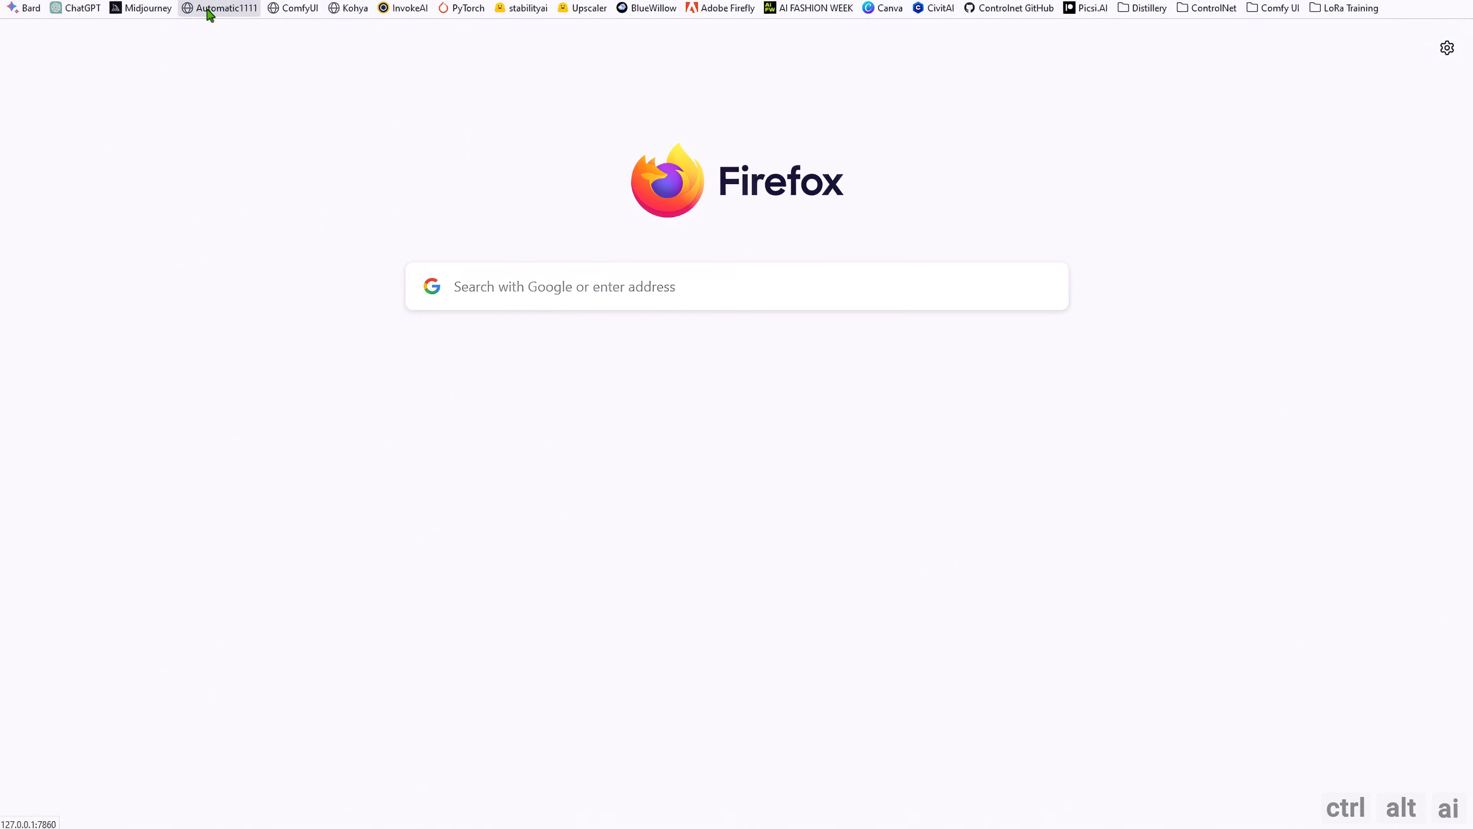
{"action": "left_click", "coordinate": [209, 10]}
{"action": "left_click", "coordinate": [649, 103]}
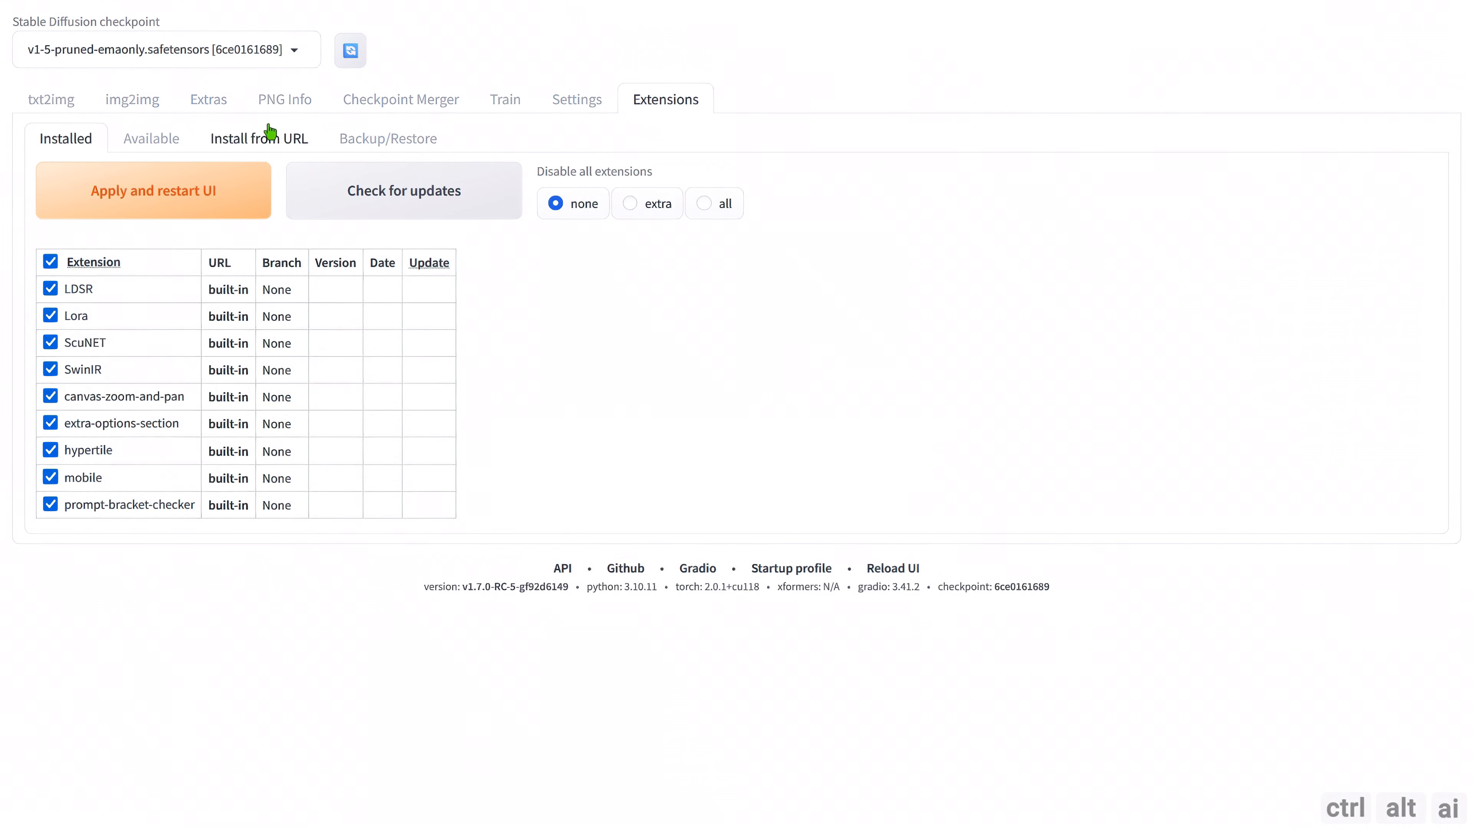
{"action": "left_click", "coordinate": [259, 144]}
{"action": "left_click", "coordinate": [166, 206]}
{"action": "type", "text": "https://github.com/NVIDIA/Stable-Diffusion-WebUI-TensorRT.git"}
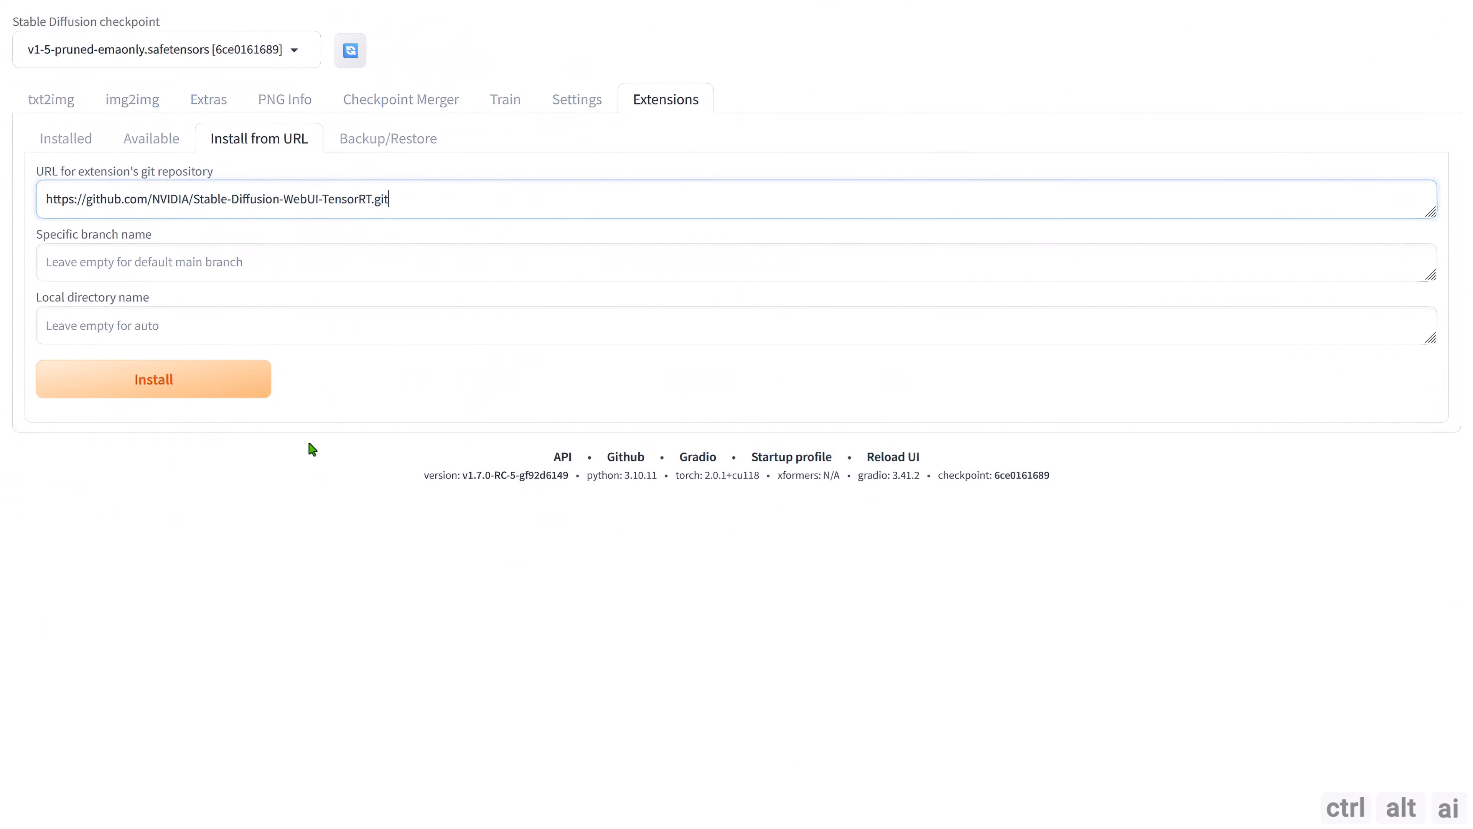
{"action": "left_click", "coordinate": [178, 384]}
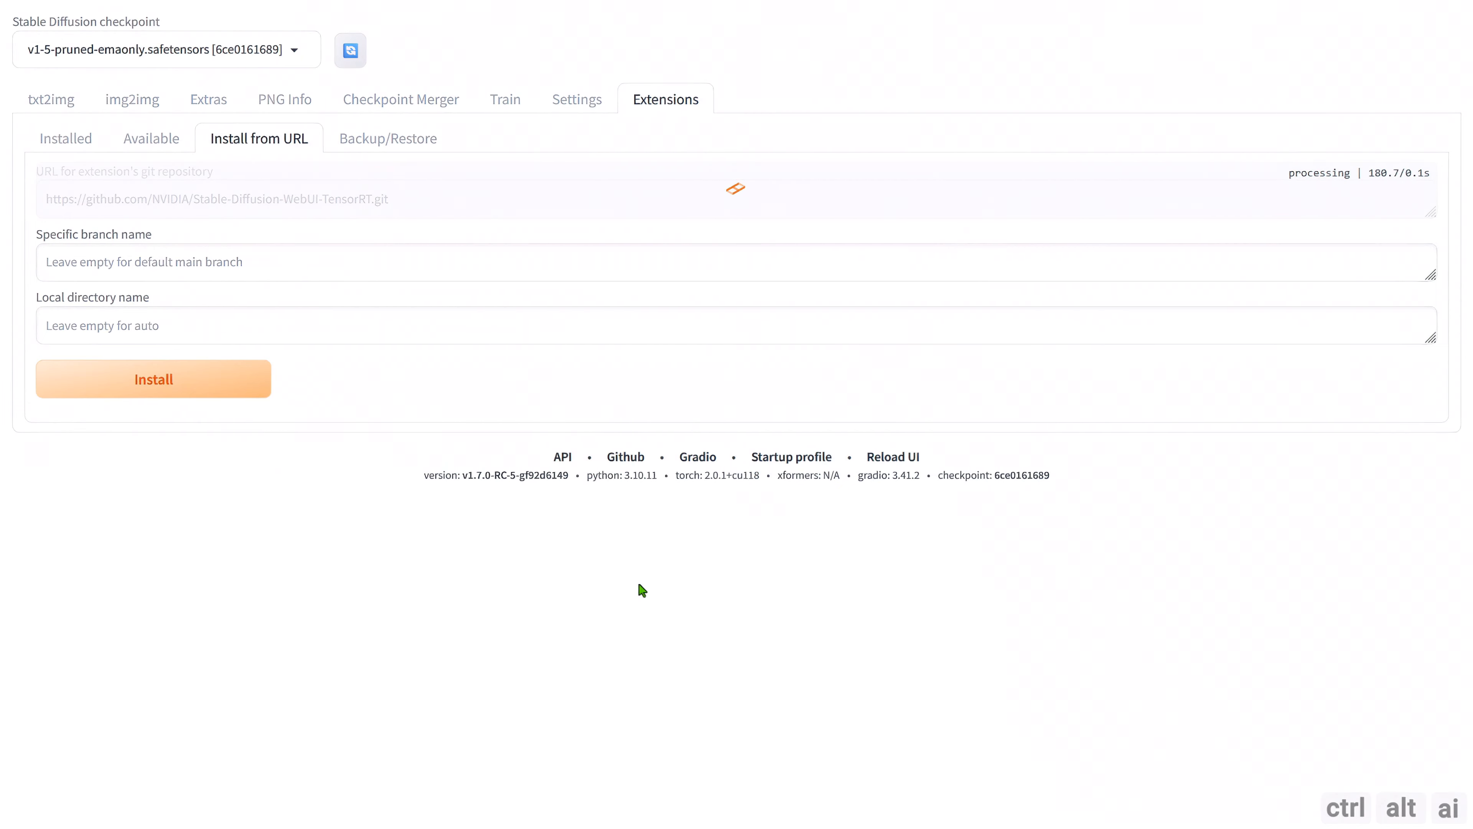
{"action": "left_click_drag", "start_coordinate": [38, 422], "coordinate": [743, 422]}
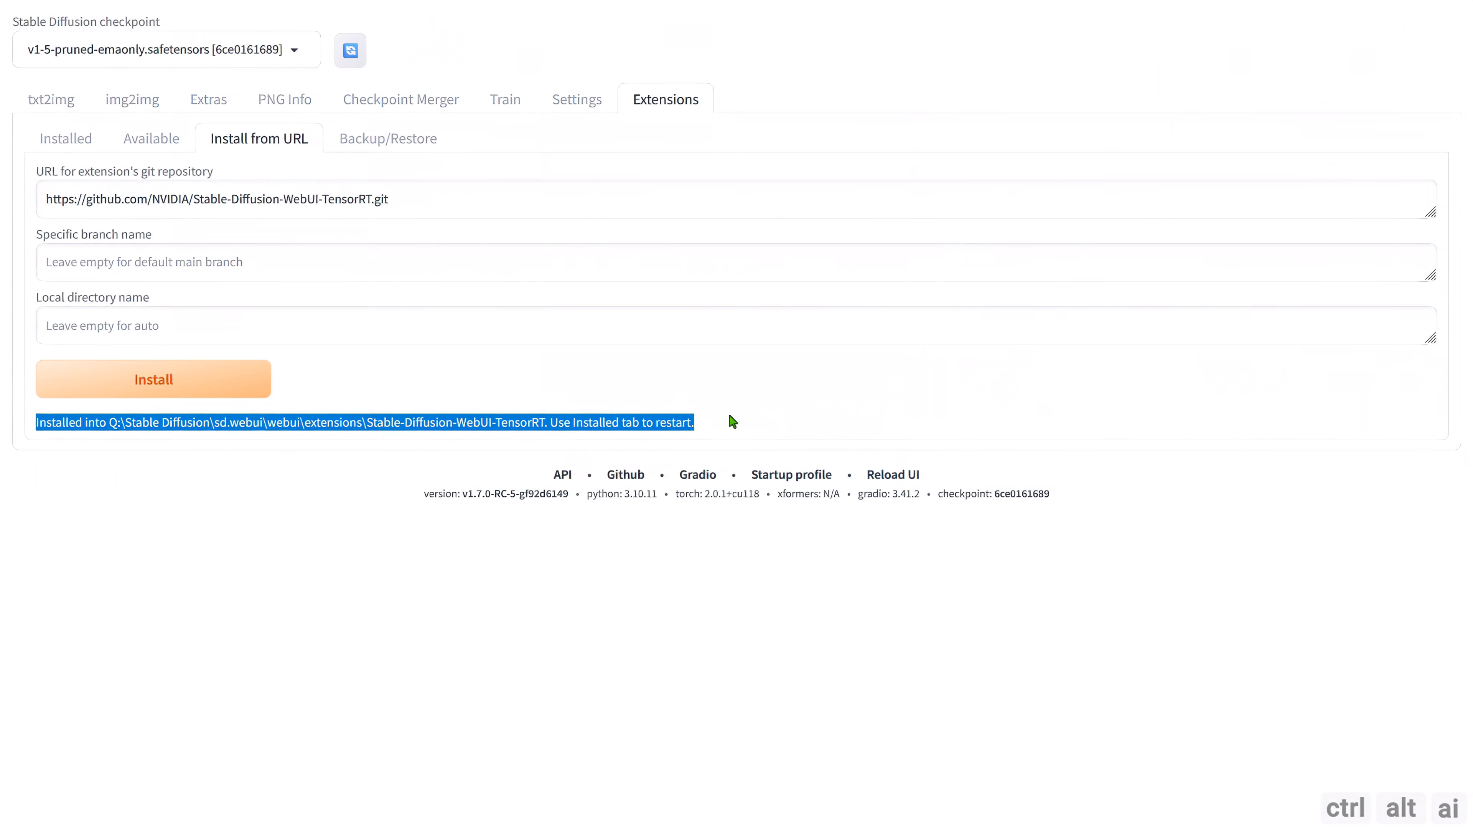
Examine the console output of the TensorRT extension's install script, from the start of the error report to its final error code.
{"action": "left_click", "coordinate": [175, 472]}
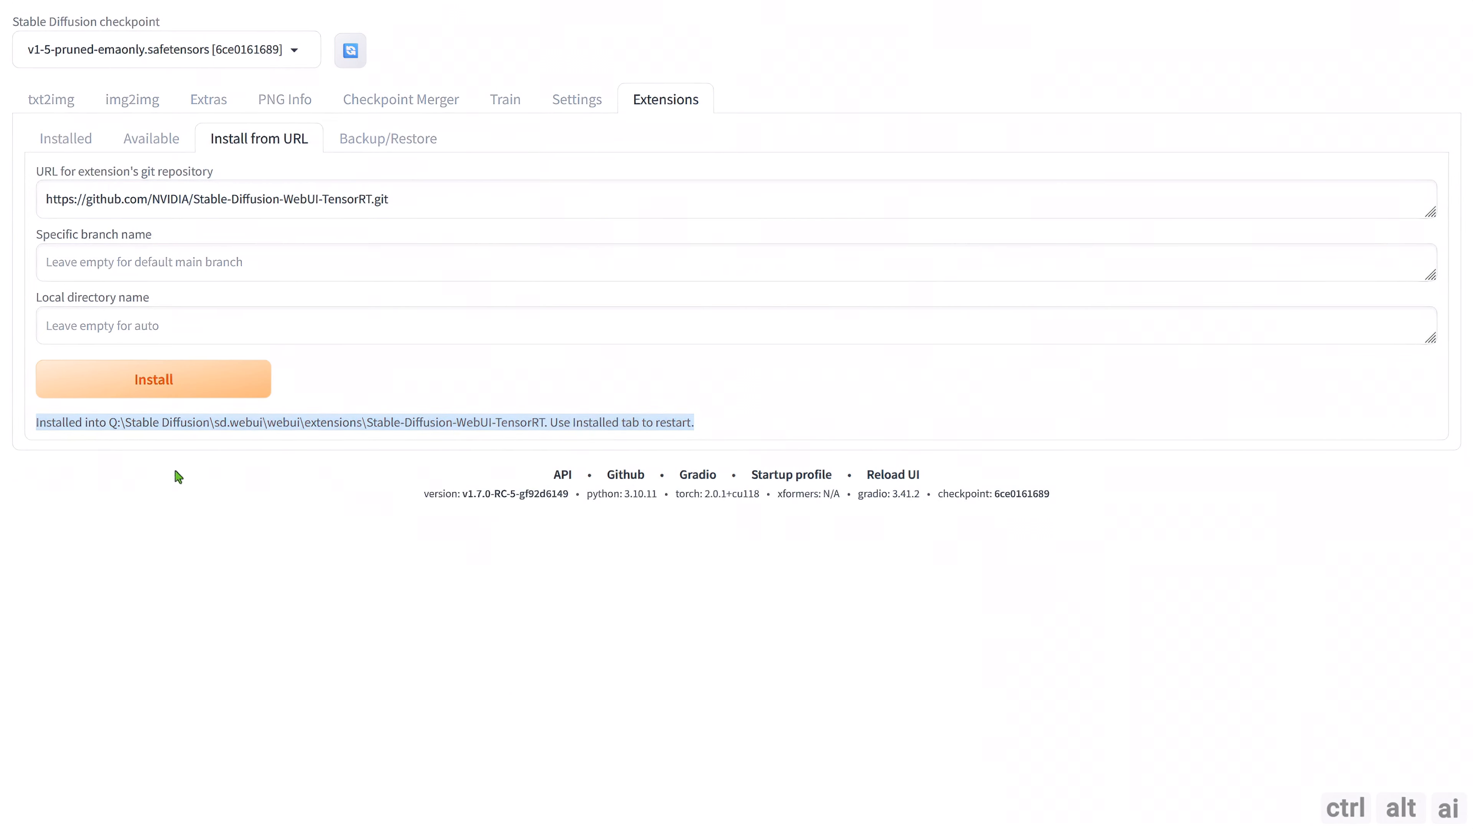
{"action": "left_click", "coordinate": [378, 827]}
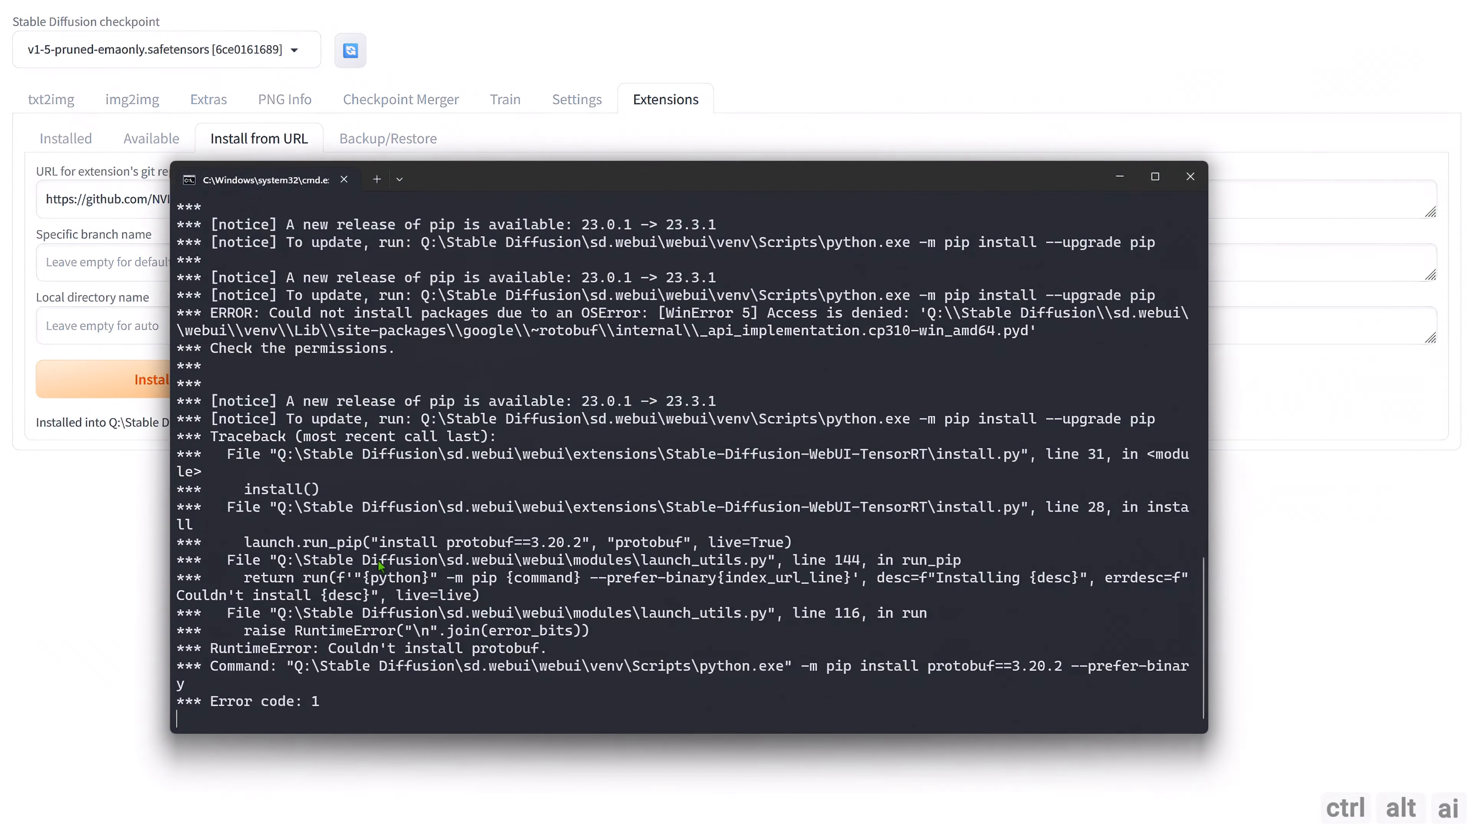
{"action": "left_click_drag", "start_coordinate": [465, 180], "coordinate": [466, 165]}
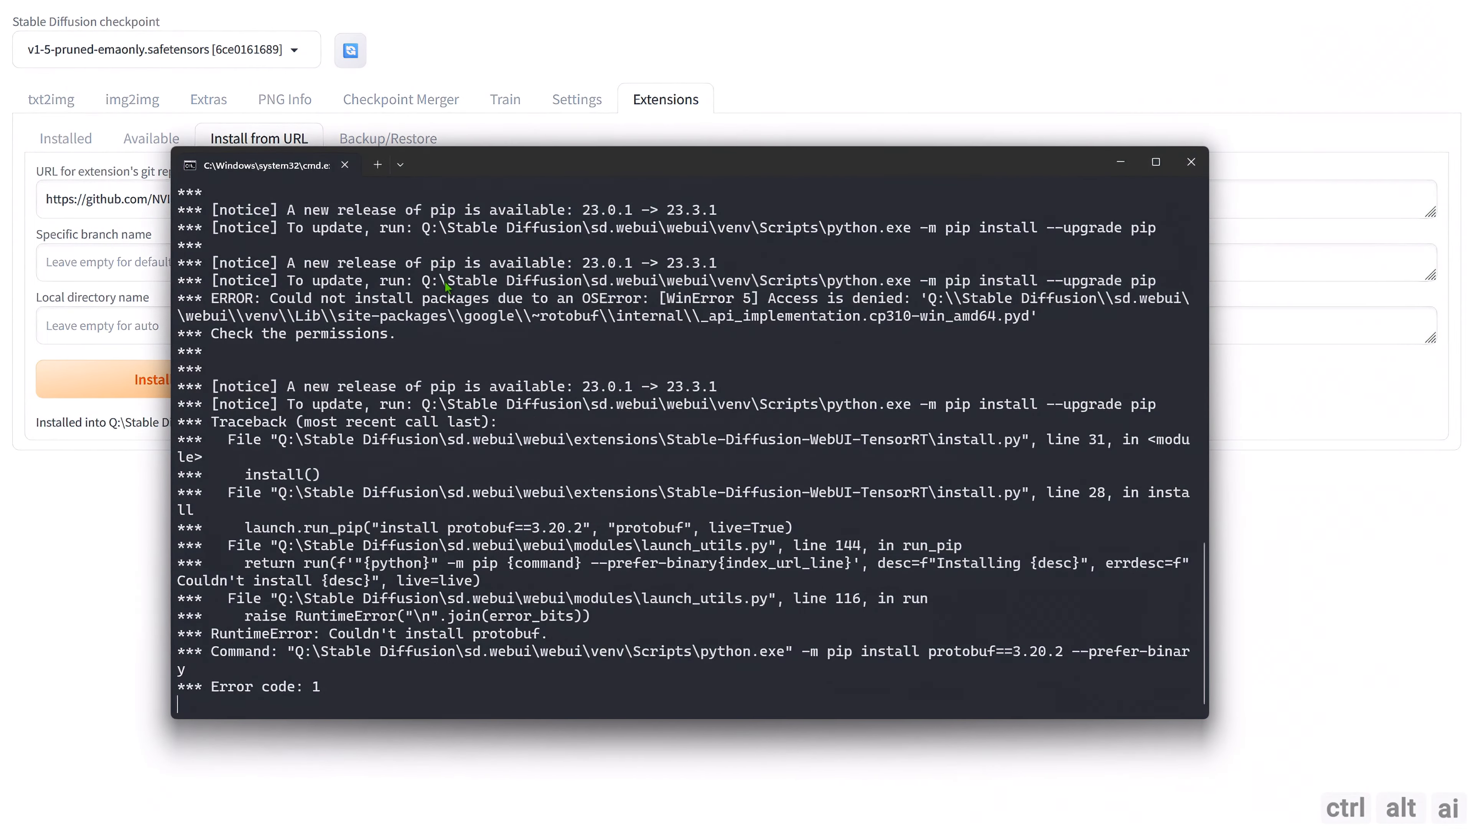
{"action": "scroll", "coordinate": [416, 384], "scroll_direction": "up", "scroll_amount": 2}
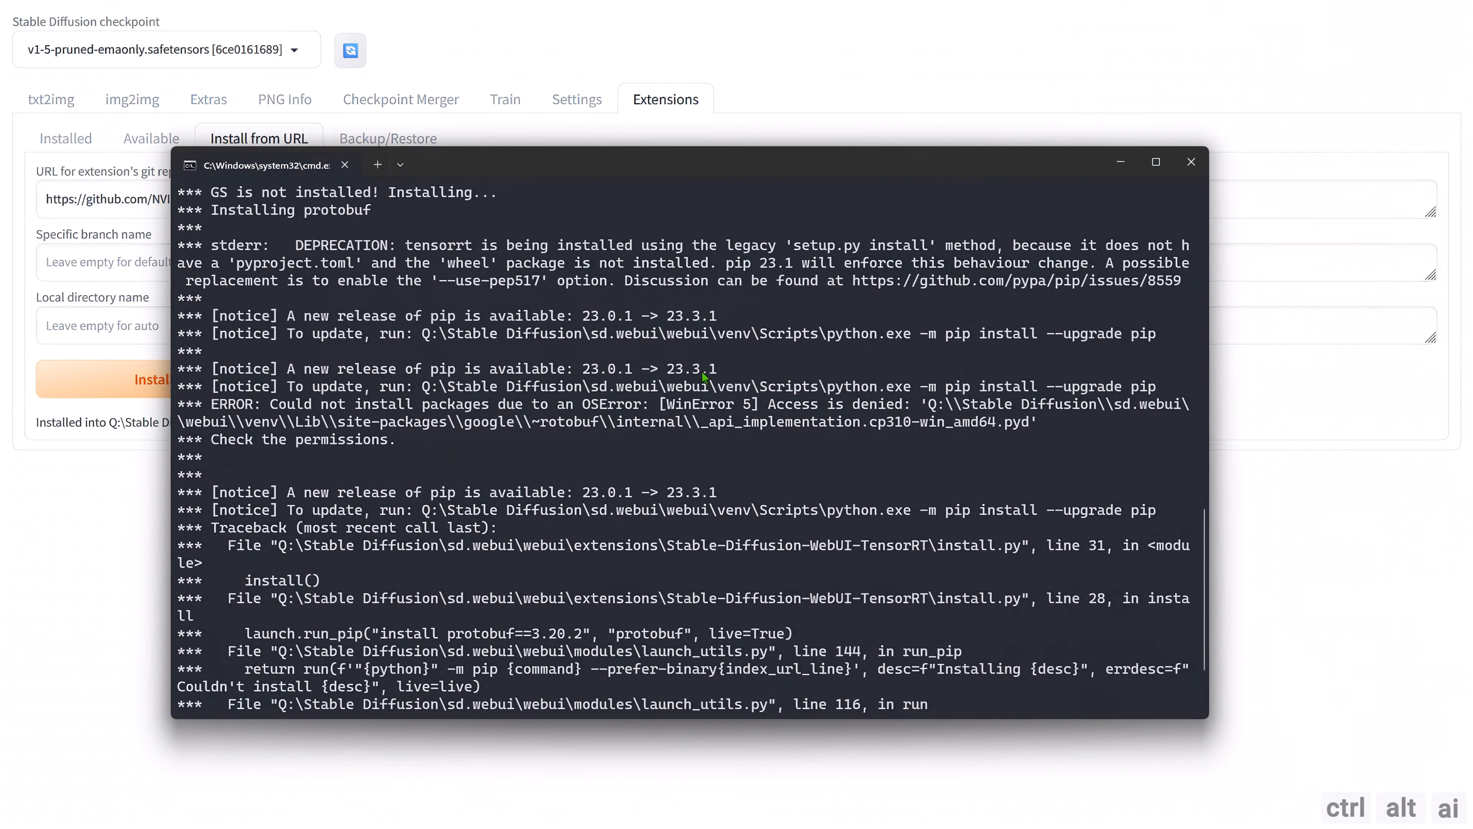
{"action": "scroll", "coordinate": [334, 525], "scroll_direction": "down", "scroll_amount": 2}
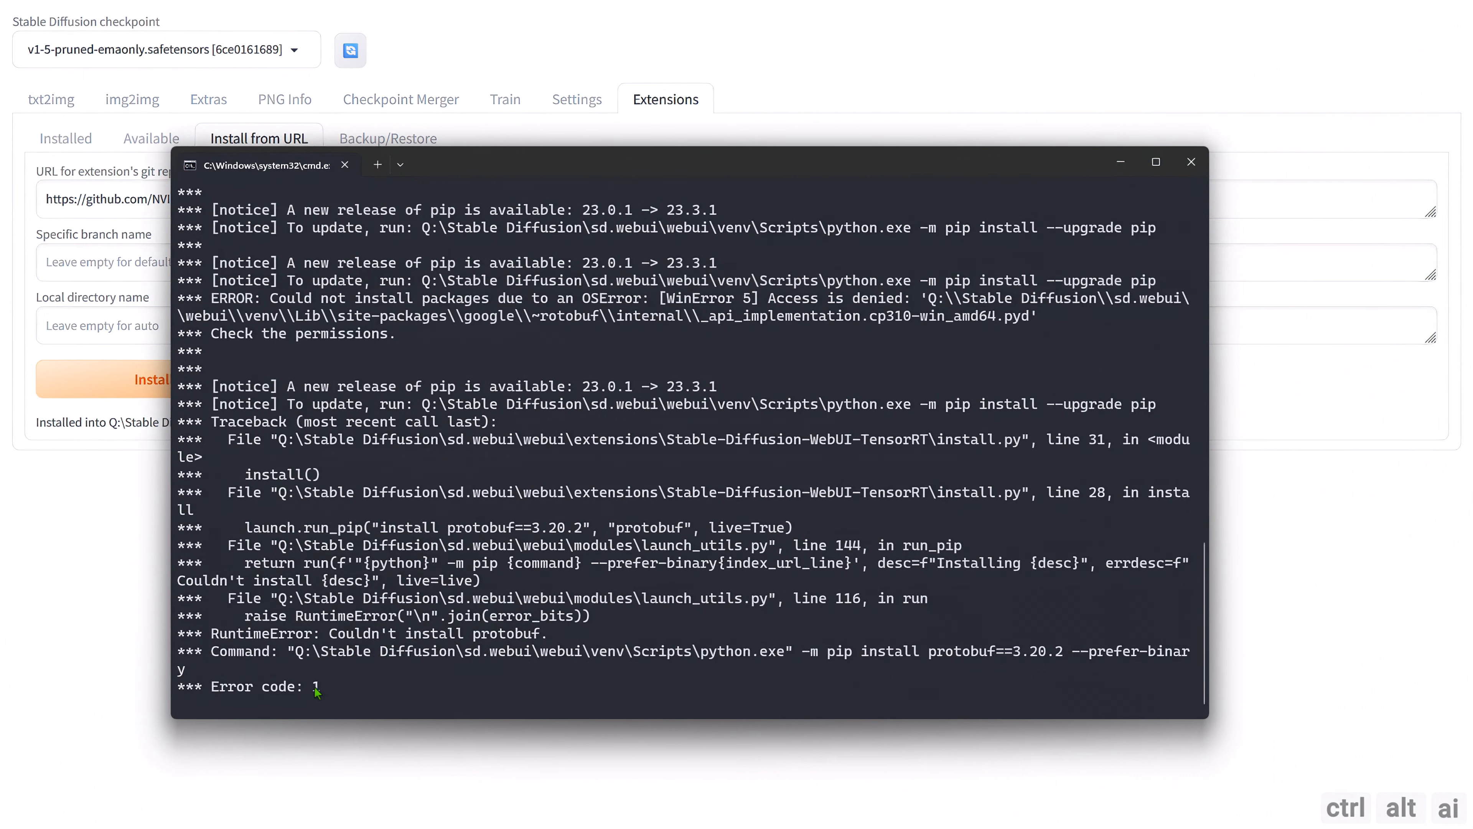
{"action": "left_click_drag", "start_coordinate": [346, 690], "coordinate": [205, 499]}
{"action": "left_click", "coordinate": [206, 510]}
{"action": "scroll", "coordinate": [218, 513], "scroll_direction": "up", "scroll_amount": 6}
{"action": "scroll", "coordinate": [339, 518], "scroll_direction": "up", "scroll_amount": 2}
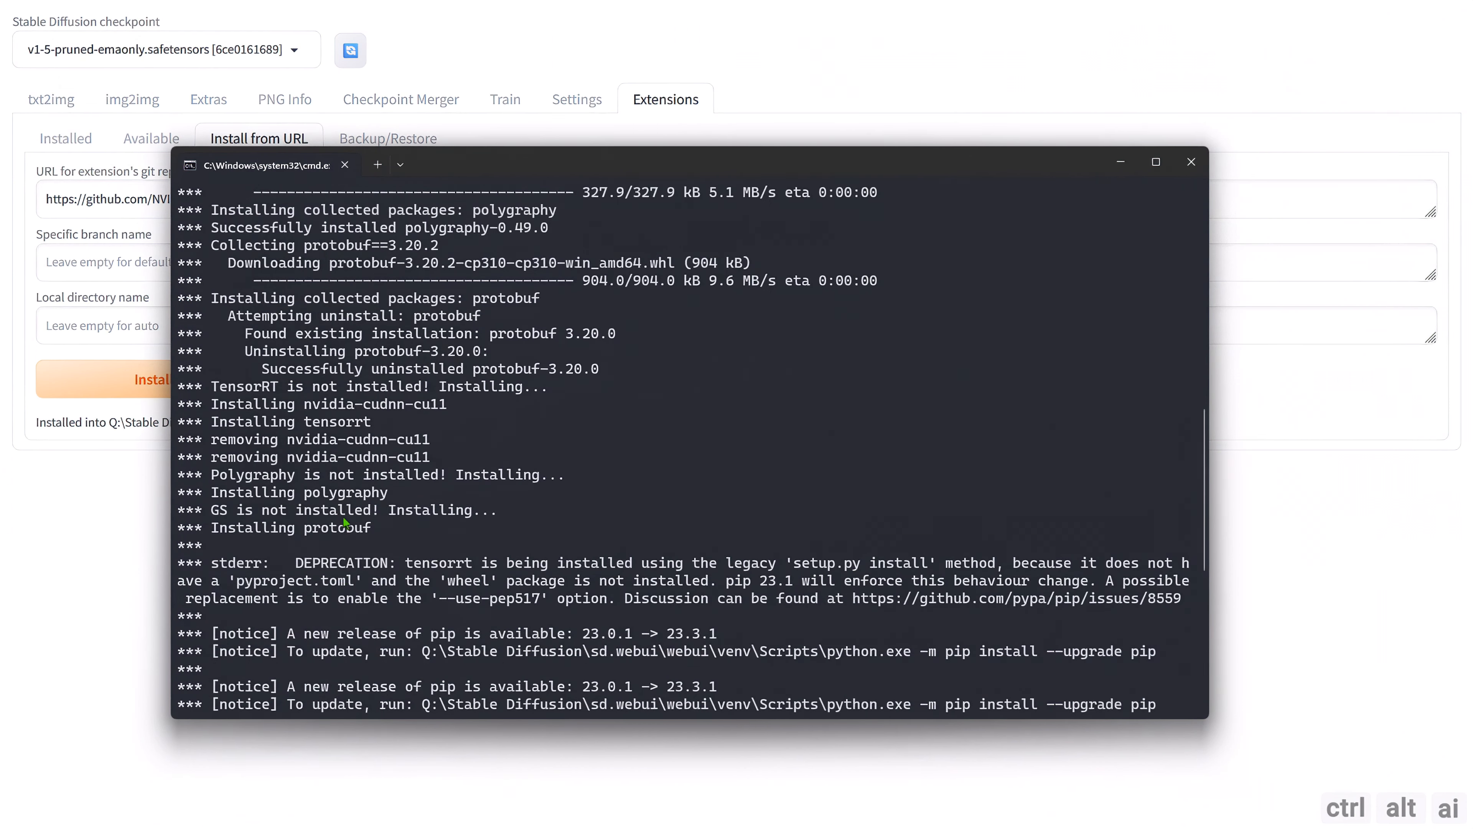
{"action": "scroll", "coordinate": [344, 522], "scroll_direction": "up", "scroll_amount": 9}
{"action": "left_click_drag", "start_coordinate": [210, 351], "coordinate": [486, 356]}
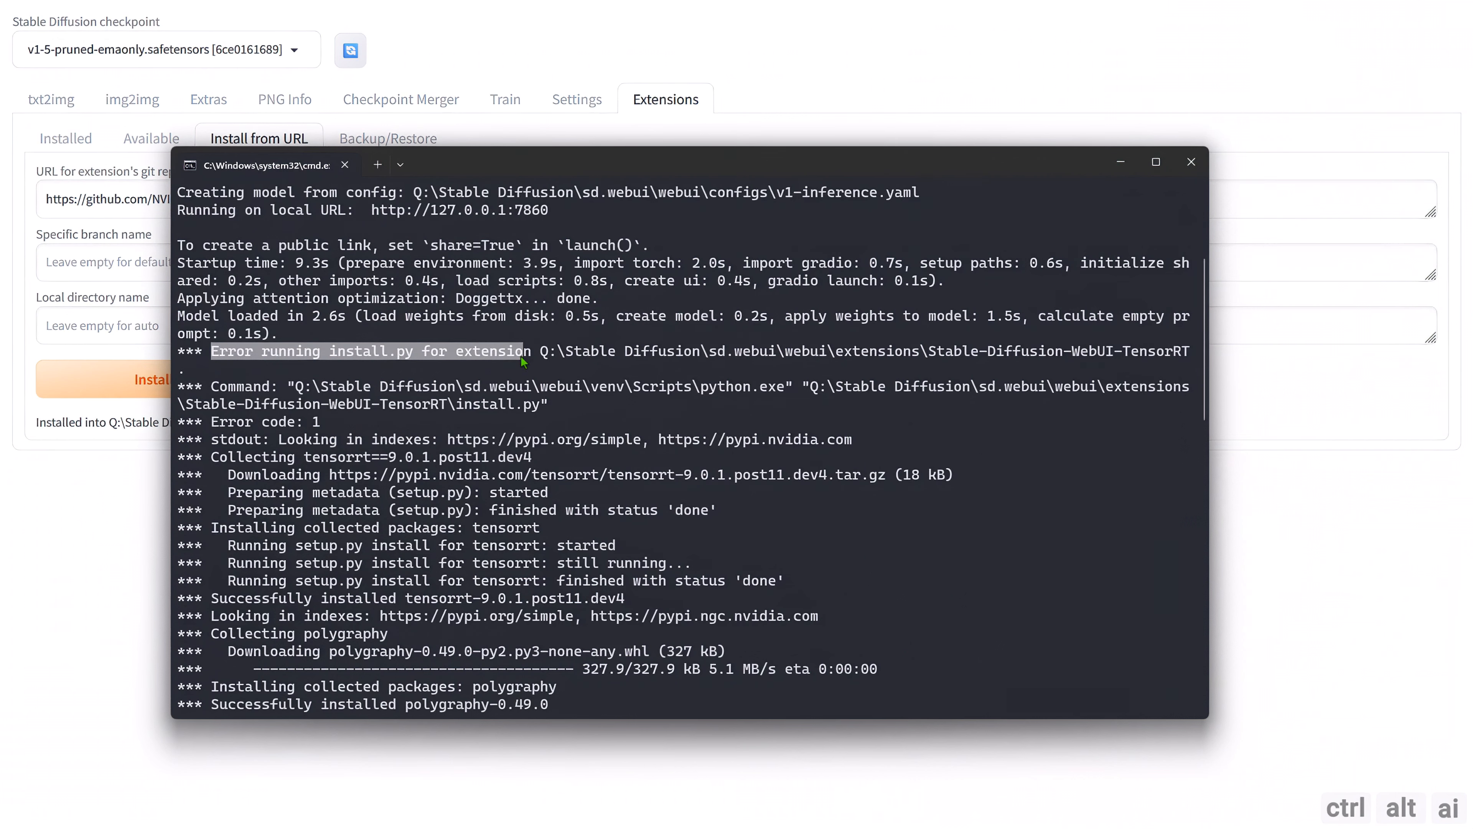
{"action": "scroll", "coordinate": [610, 402], "scroll_direction": "down", "scroll_amount": 1}
{"action": "scroll", "coordinate": [530, 448], "scroll_direction": "down", "scroll_amount": 3}
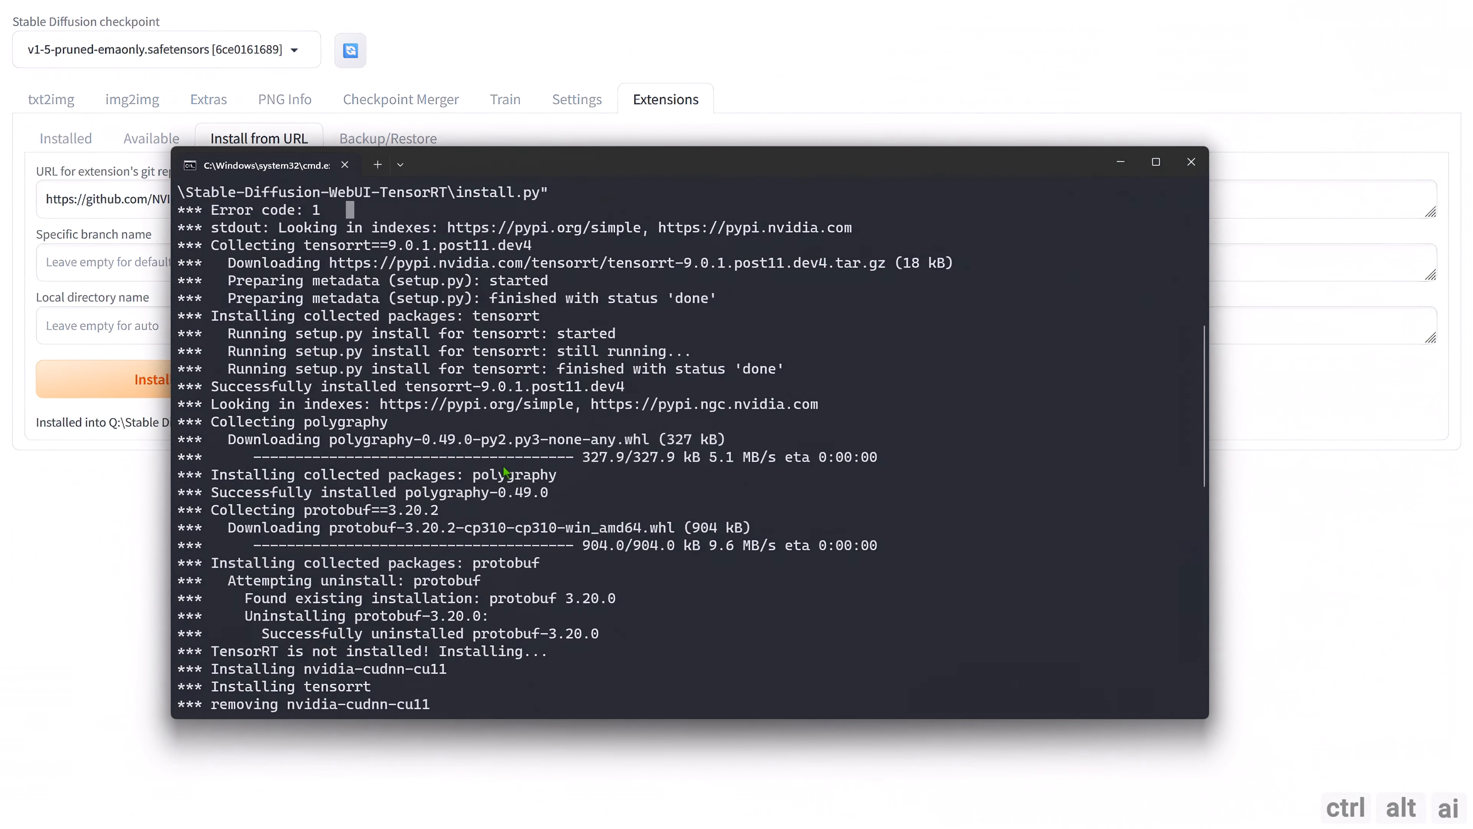
{"action": "scroll", "coordinate": [505, 471], "scroll_direction": "down", "scroll_amount": 12}
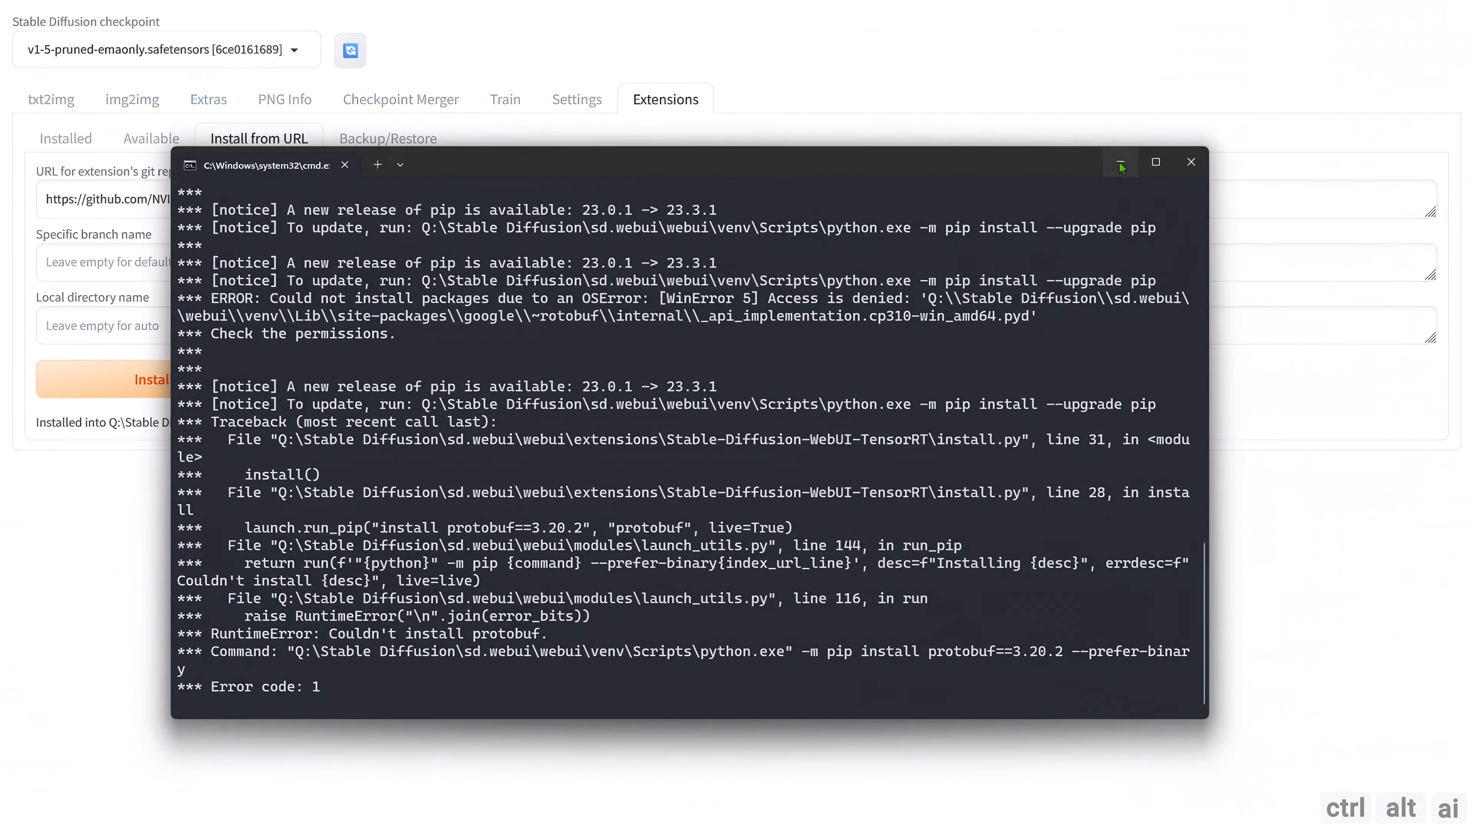
{"action": "left_click", "coordinate": [1119, 164]}
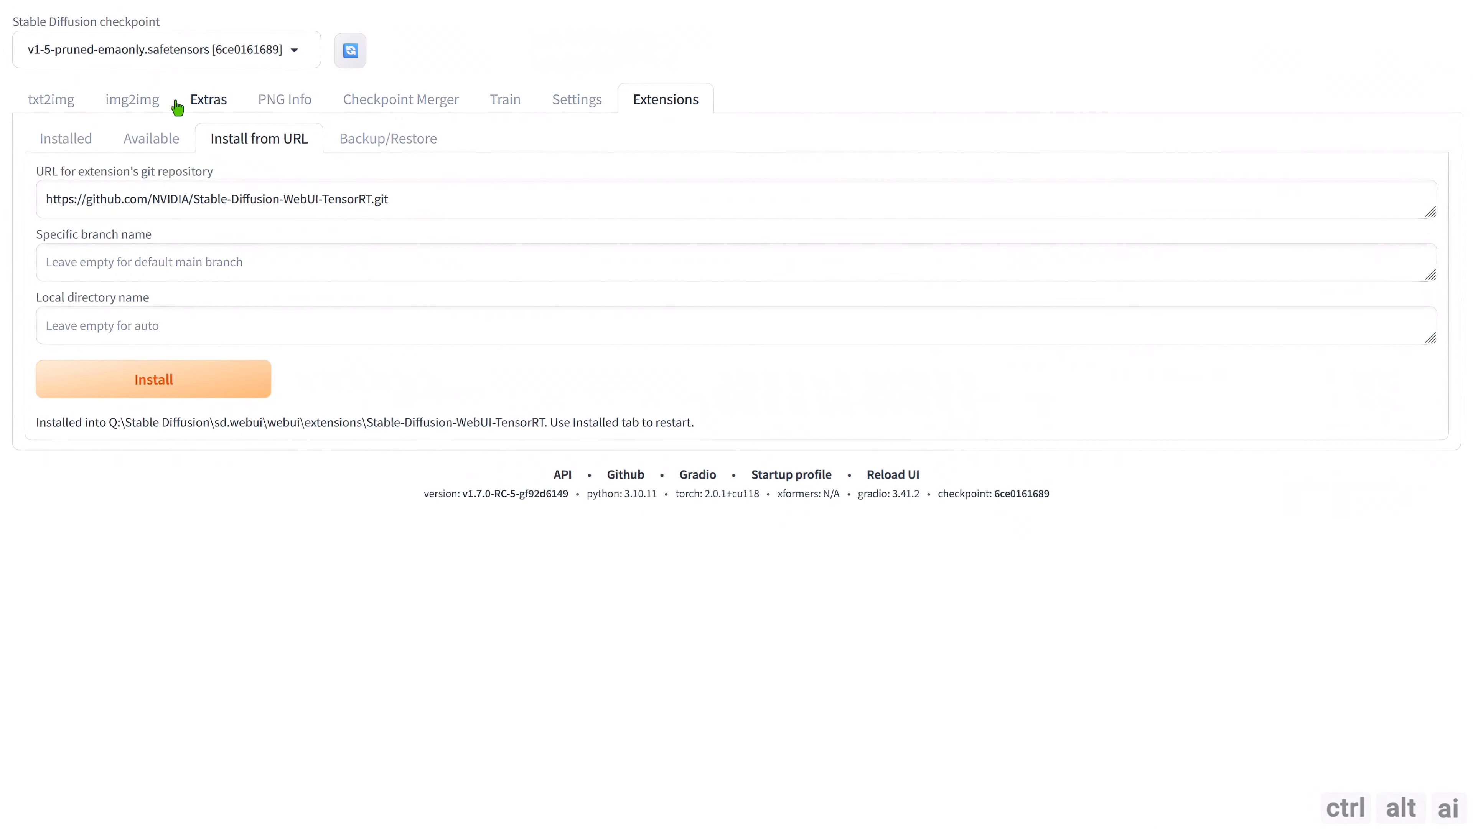
Apply the installed extensions, restart the UI and dismiss the python.exe "Entry Point Not Found" dialogs.
{"action": "left_click", "coordinate": [84, 141]}
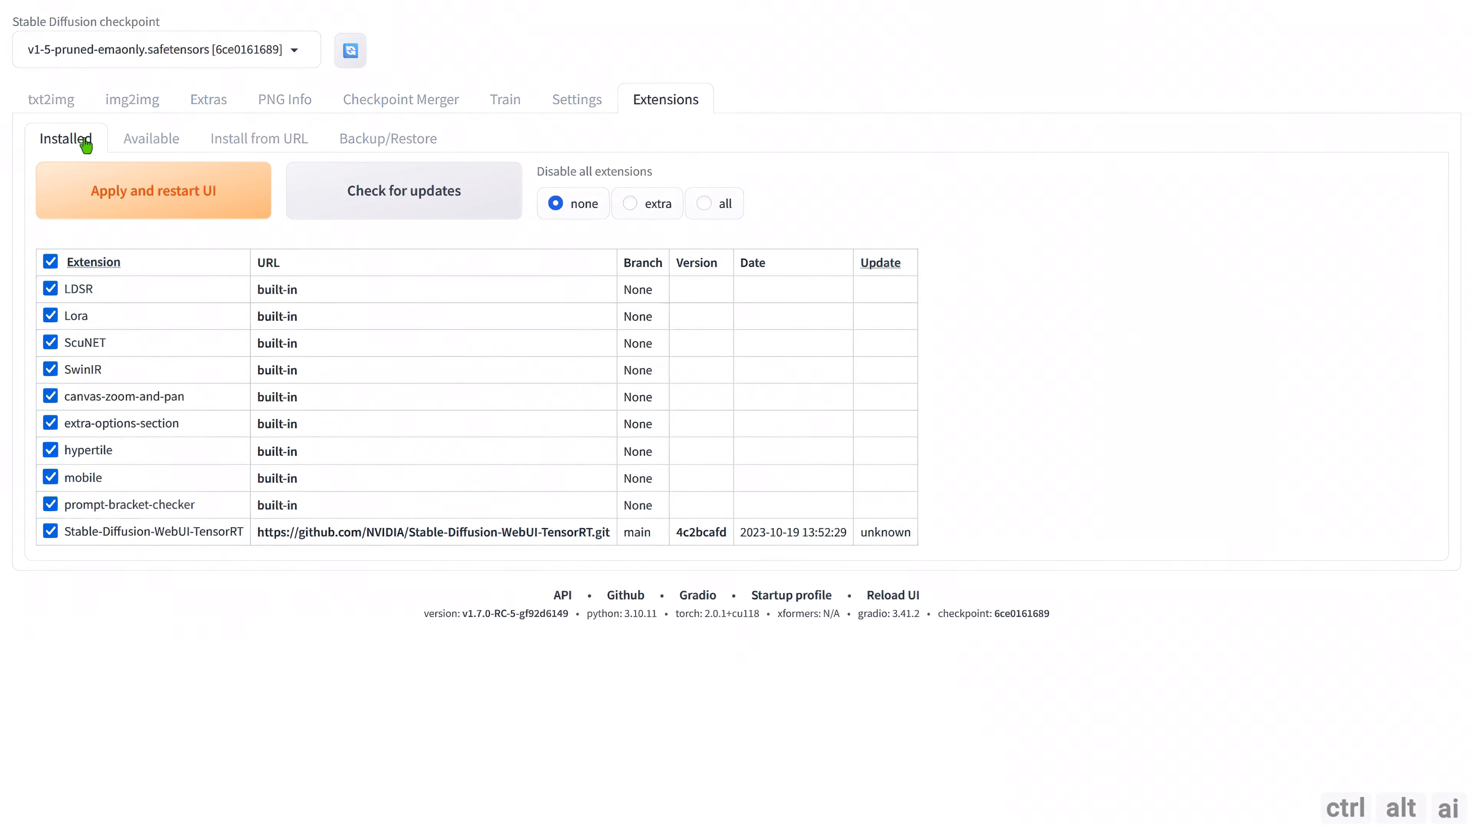
{"action": "left_click", "coordinate": [168, 206]}
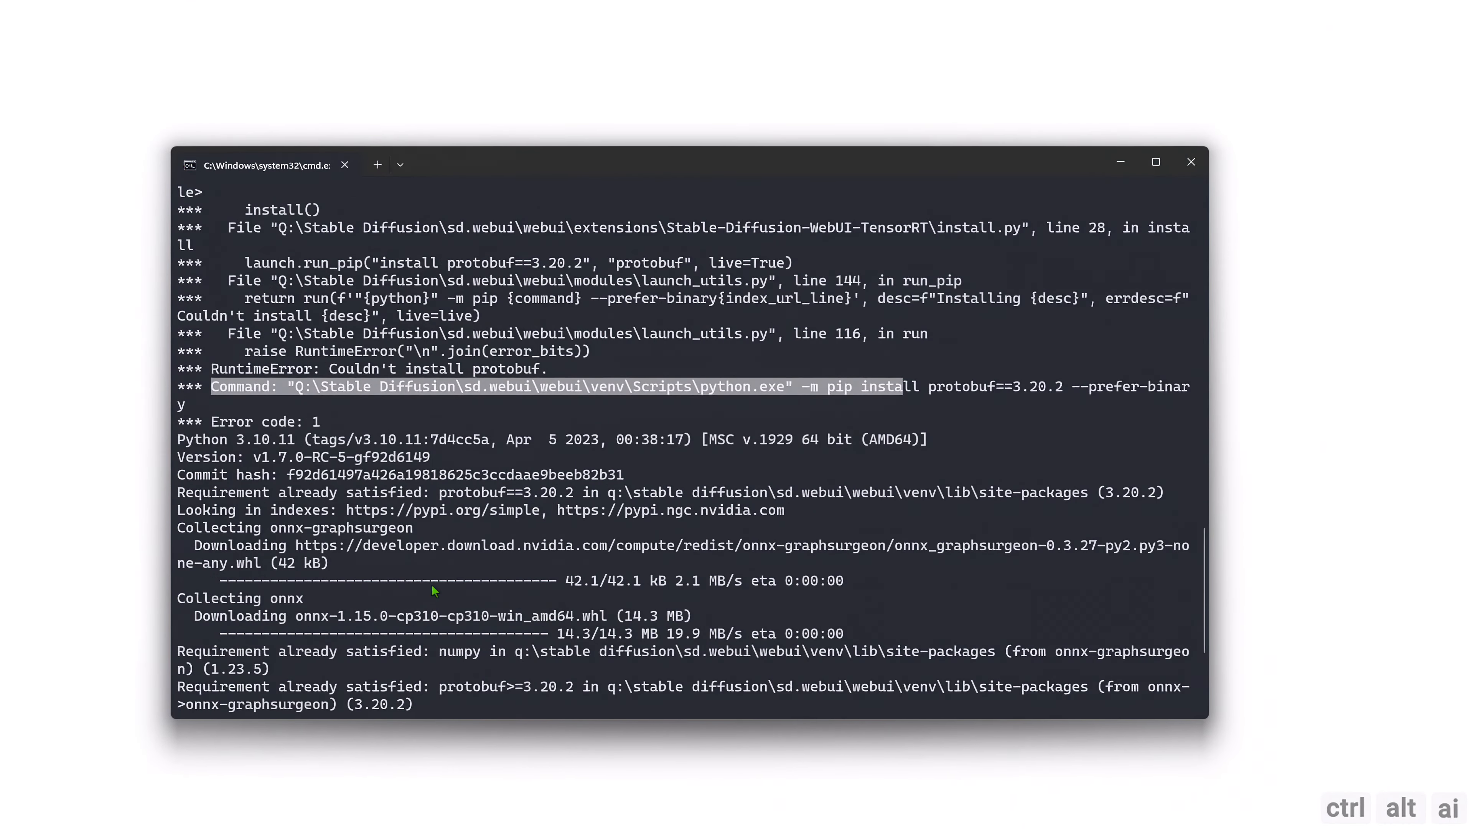
{"action": "left_click_drag", "start_coordinate": [190, 401], "coordinate": [624, 402]}
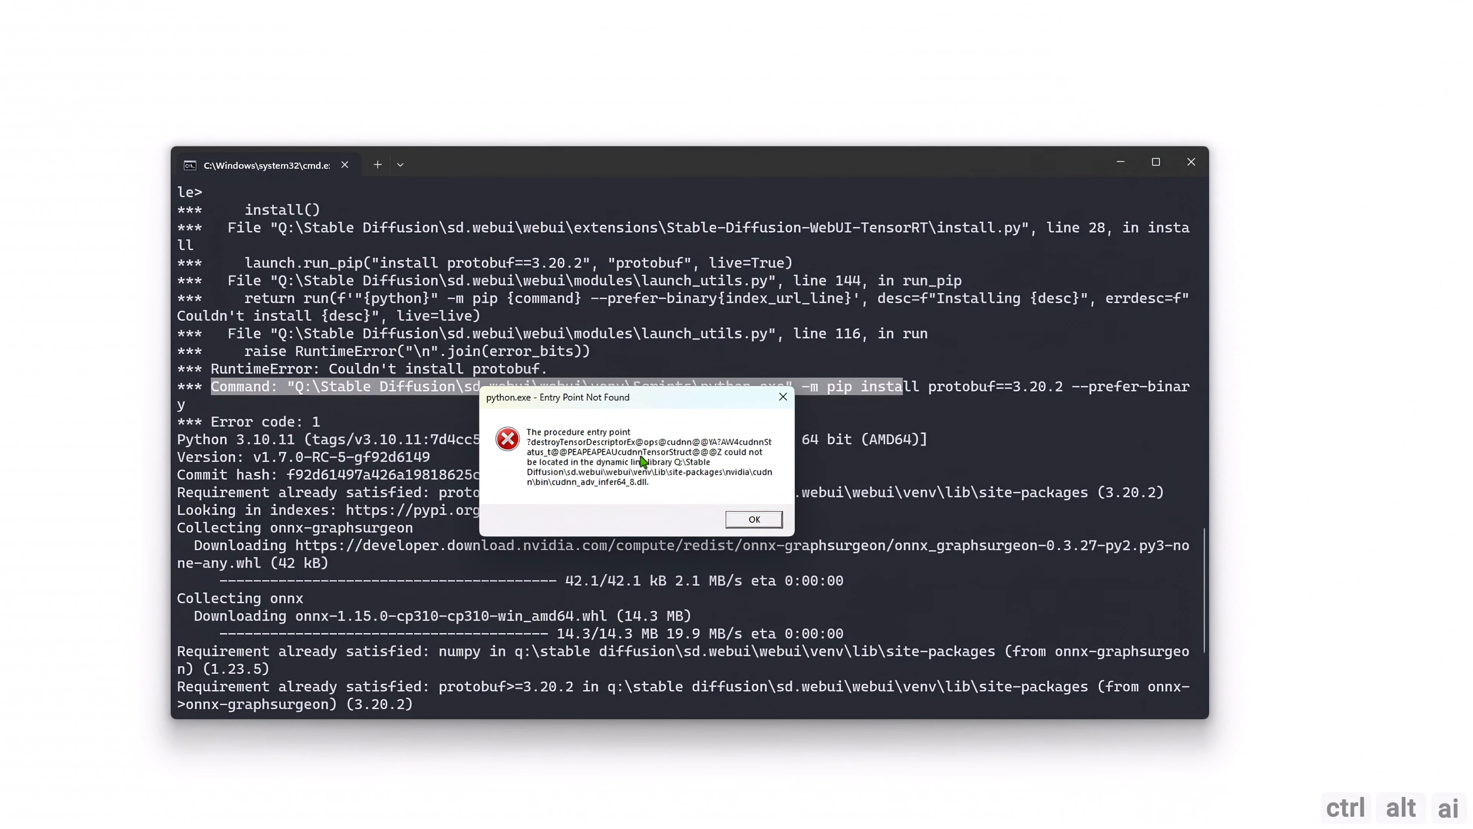
{"action": "left_click", "coordinate": [753, 521]}
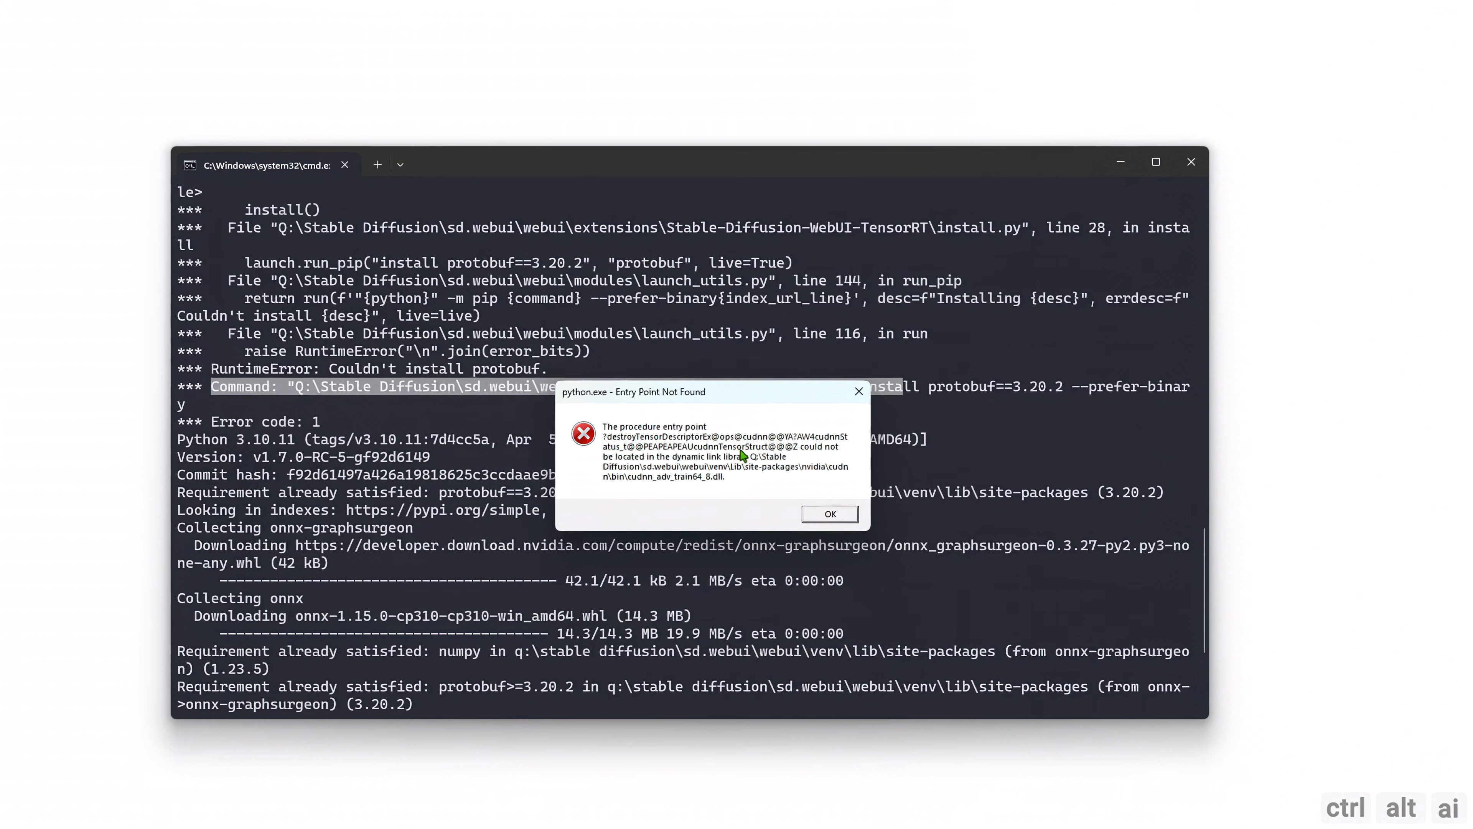
{"action": "left_click_drag", "start_coordinate": [815, 400], "coordinate": [443, 400]}
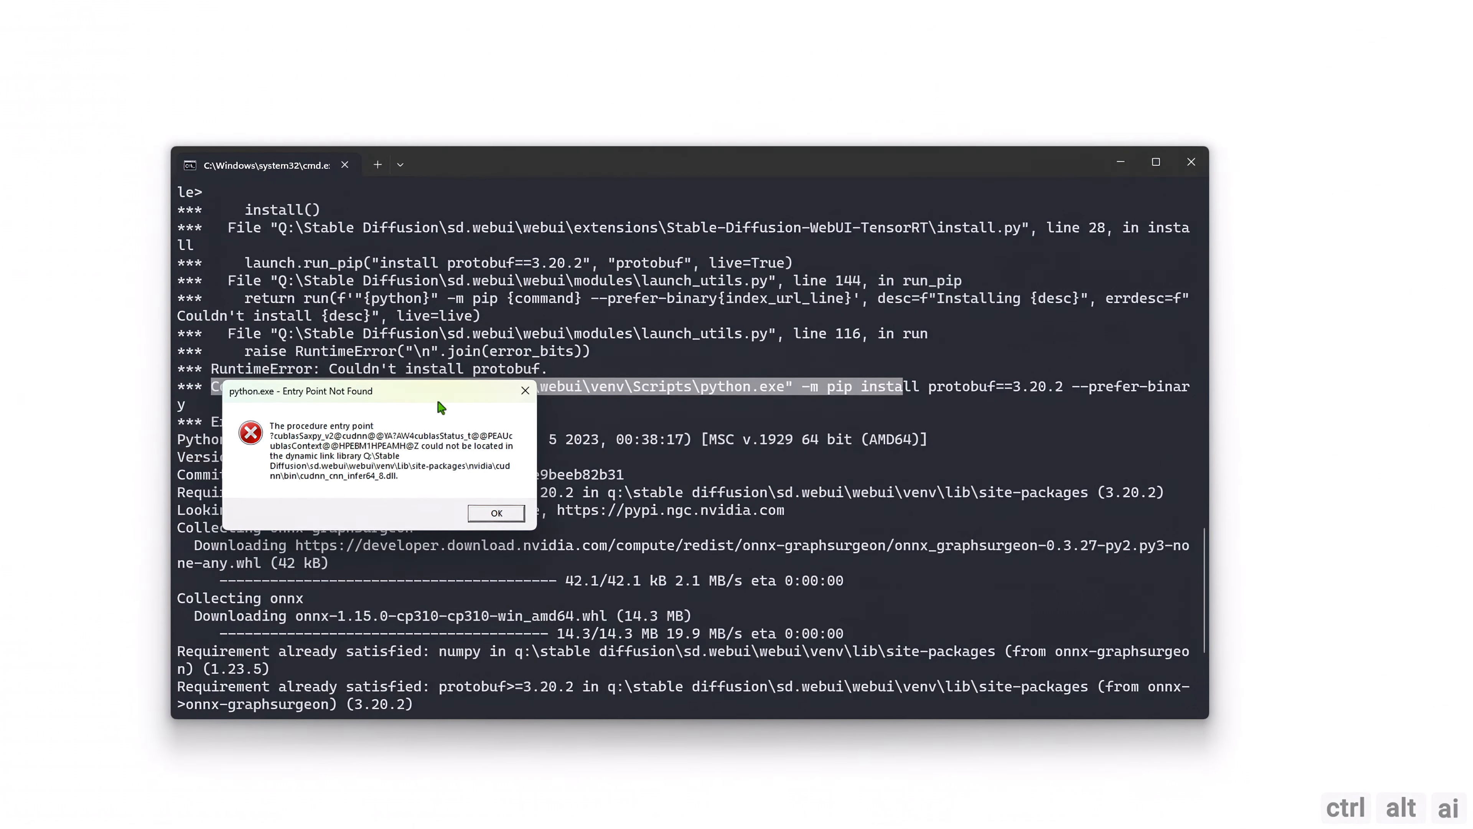
{"action": "left_click", "coordinate": [502, 514]}
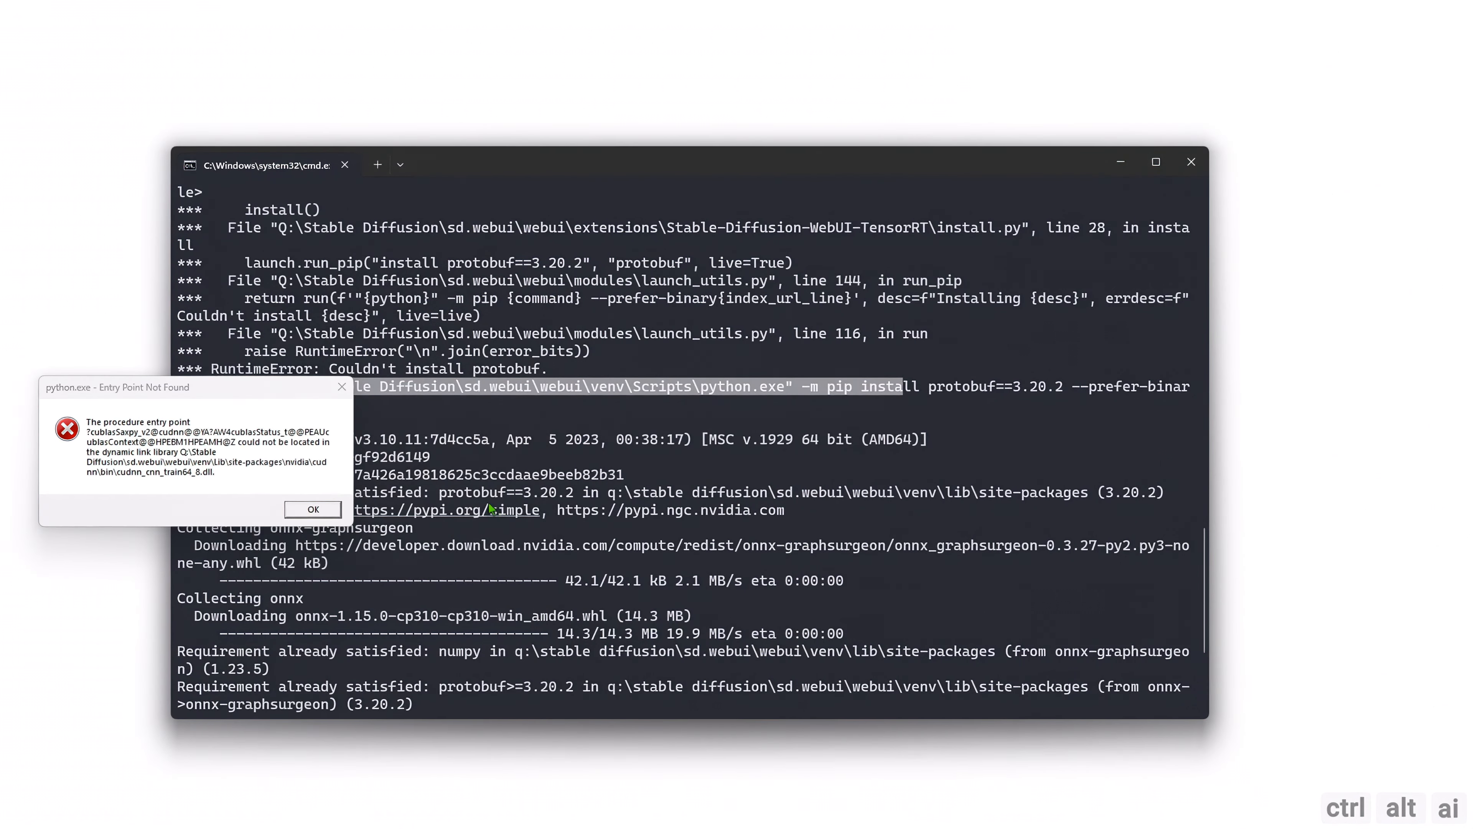
{"action": "left_click_drag", "start_coordinate": [259, 394], "coordinate": [525, 397]}
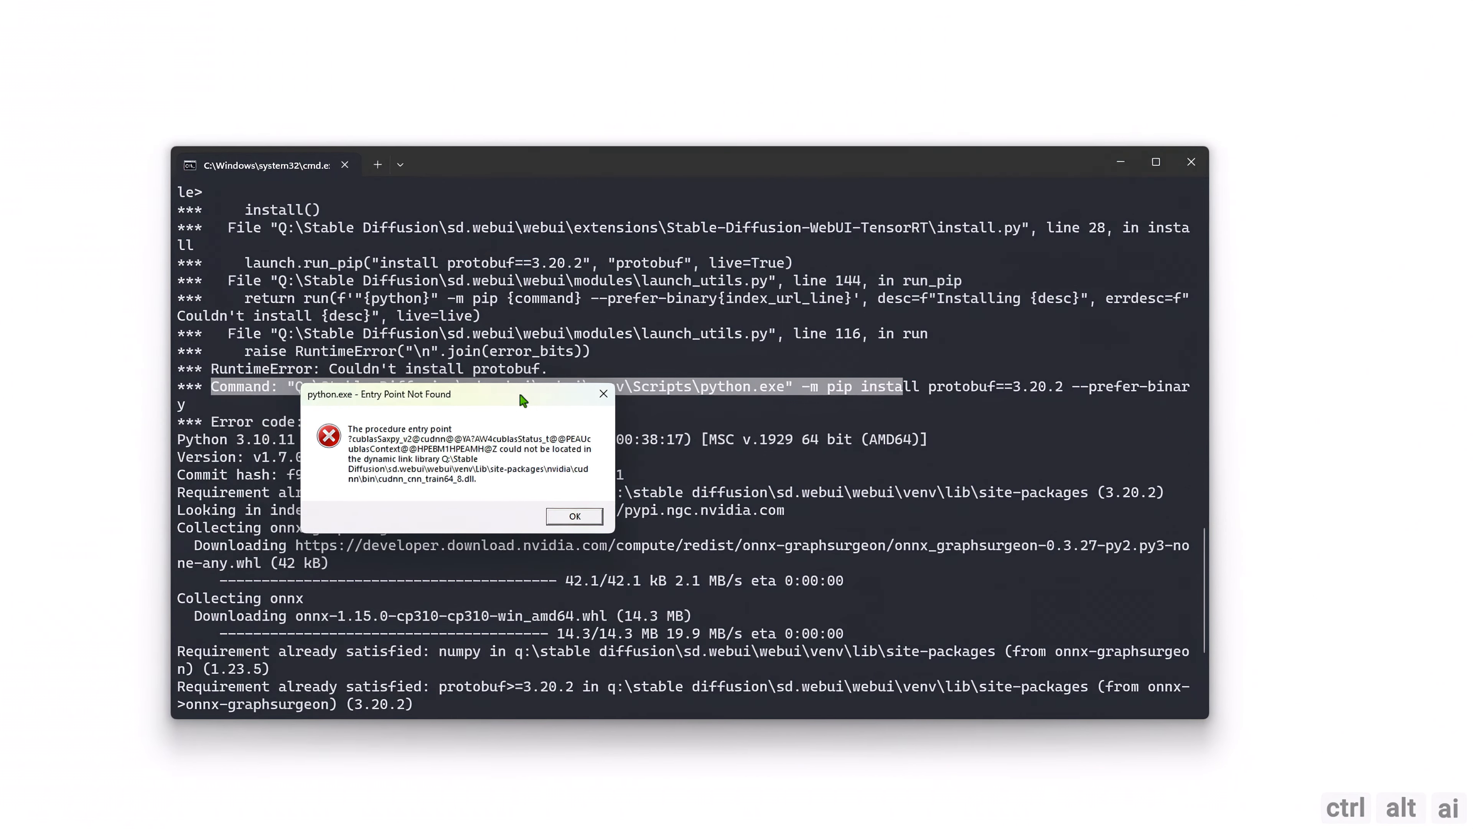
{"action": "left_click", "coordinate": [558, 525]}
{"action": "left_click", "coordinate": [465, 48]}
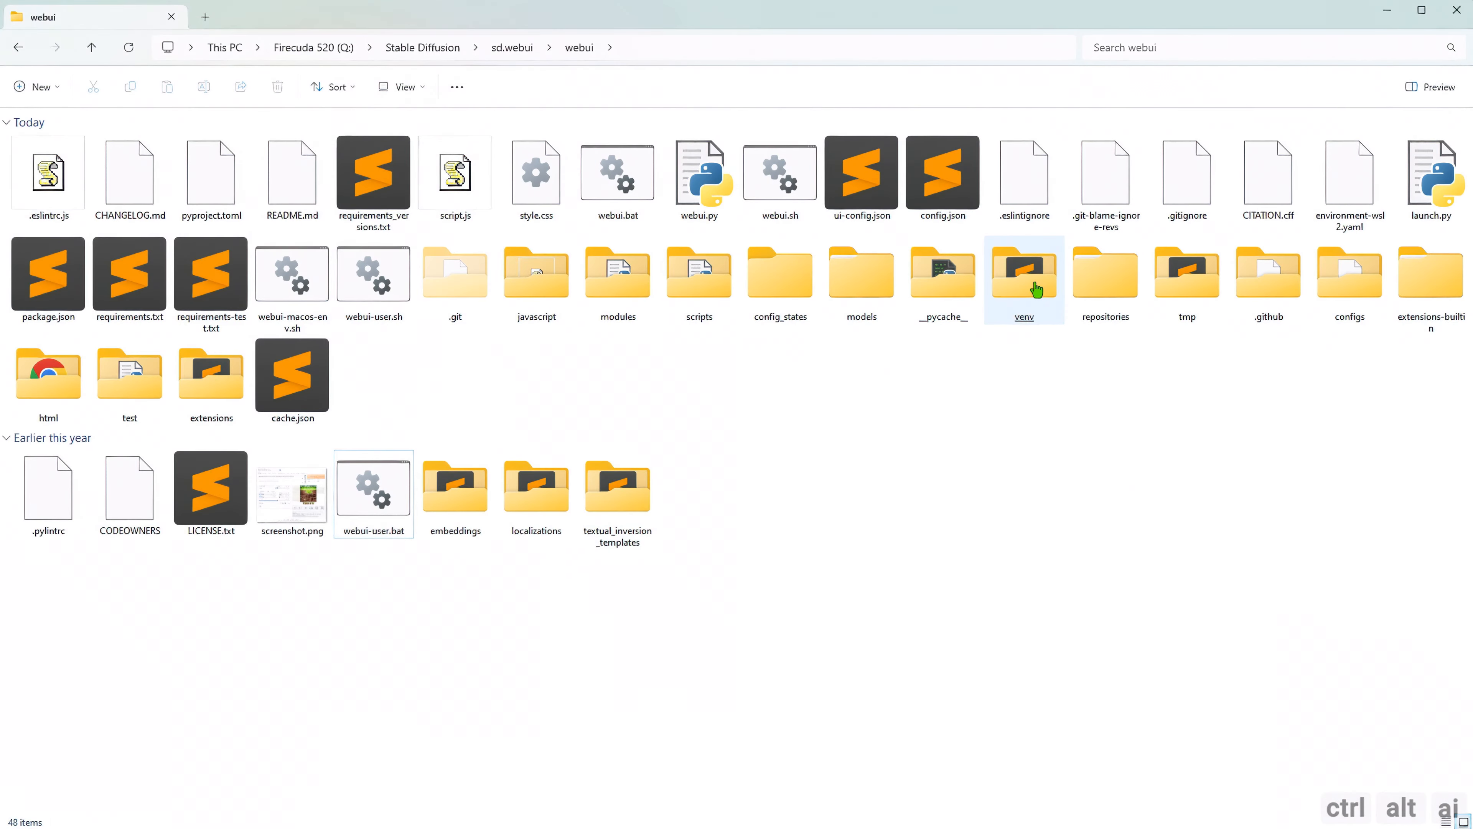
Permanently delete the venv folder from the webui folder.
{"action": "left_click", "coordinate": [1037, 289]}
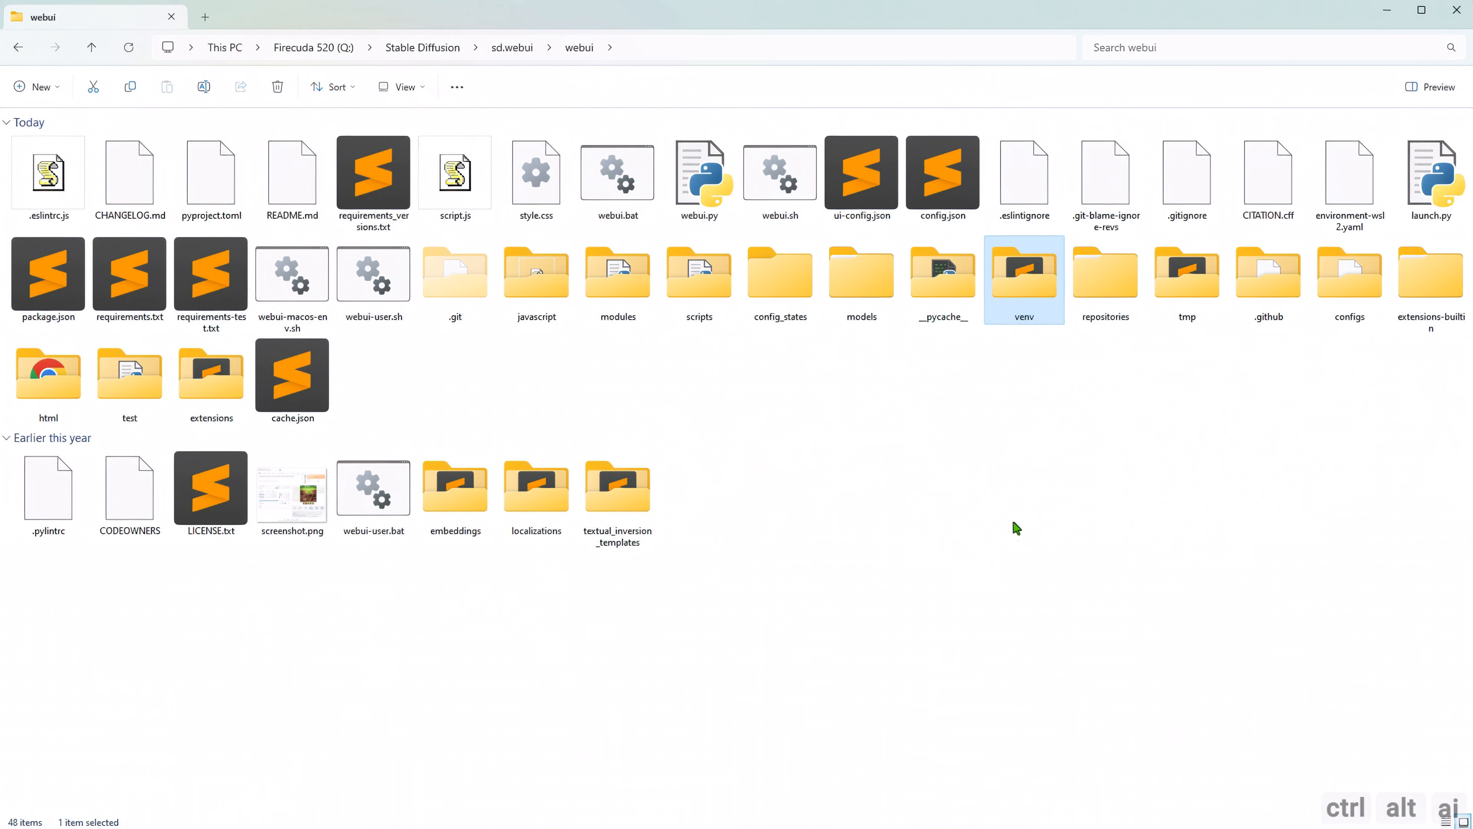
{"action": "key", "text": "shift+Delete"}
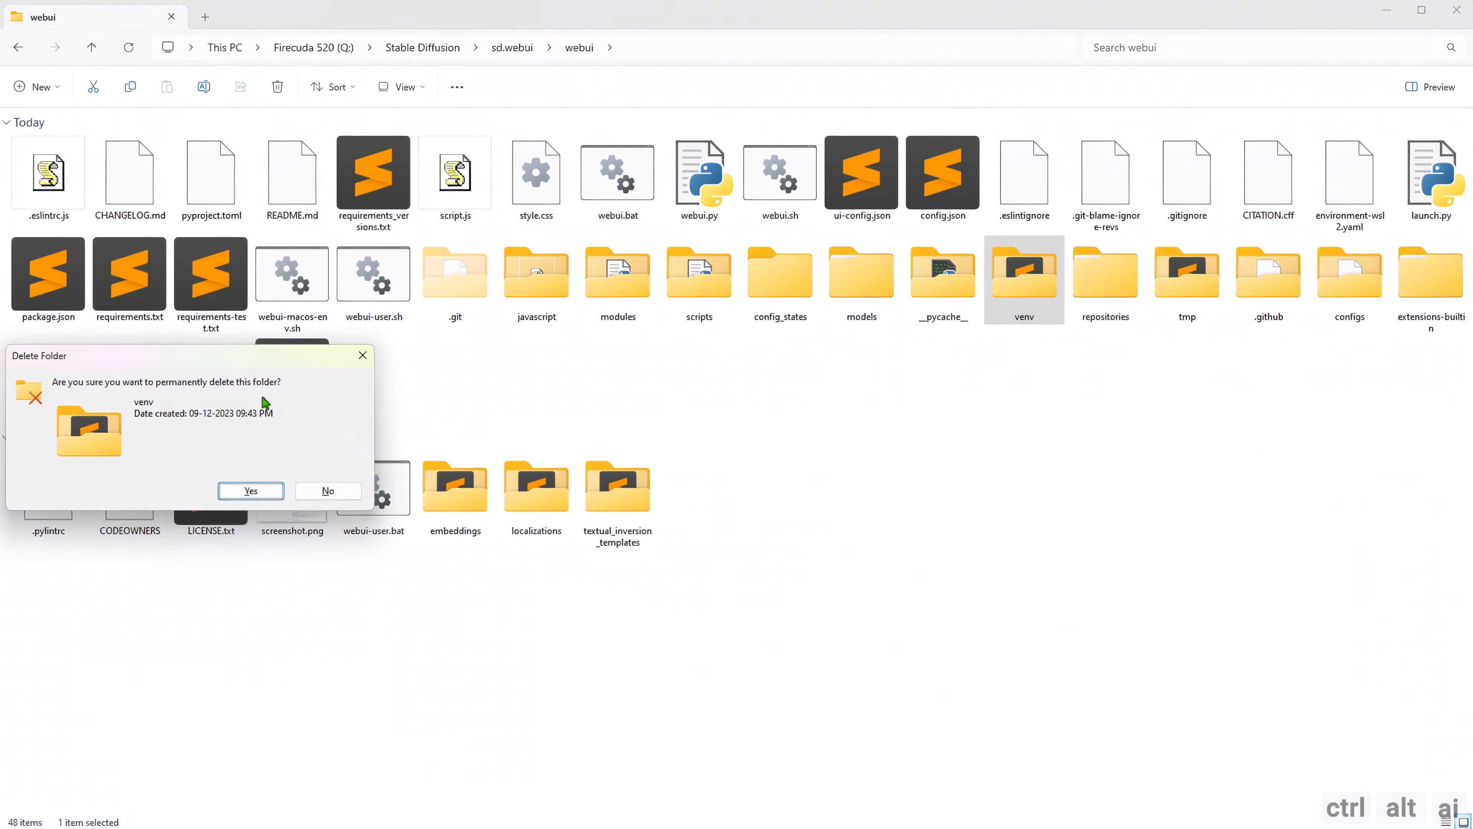
{"action": "left_click_drag", "start_coordinate": [222, 359], "coordinate": [704, 369]}
{"action": "left_click", "coordinate": [739, 500]}
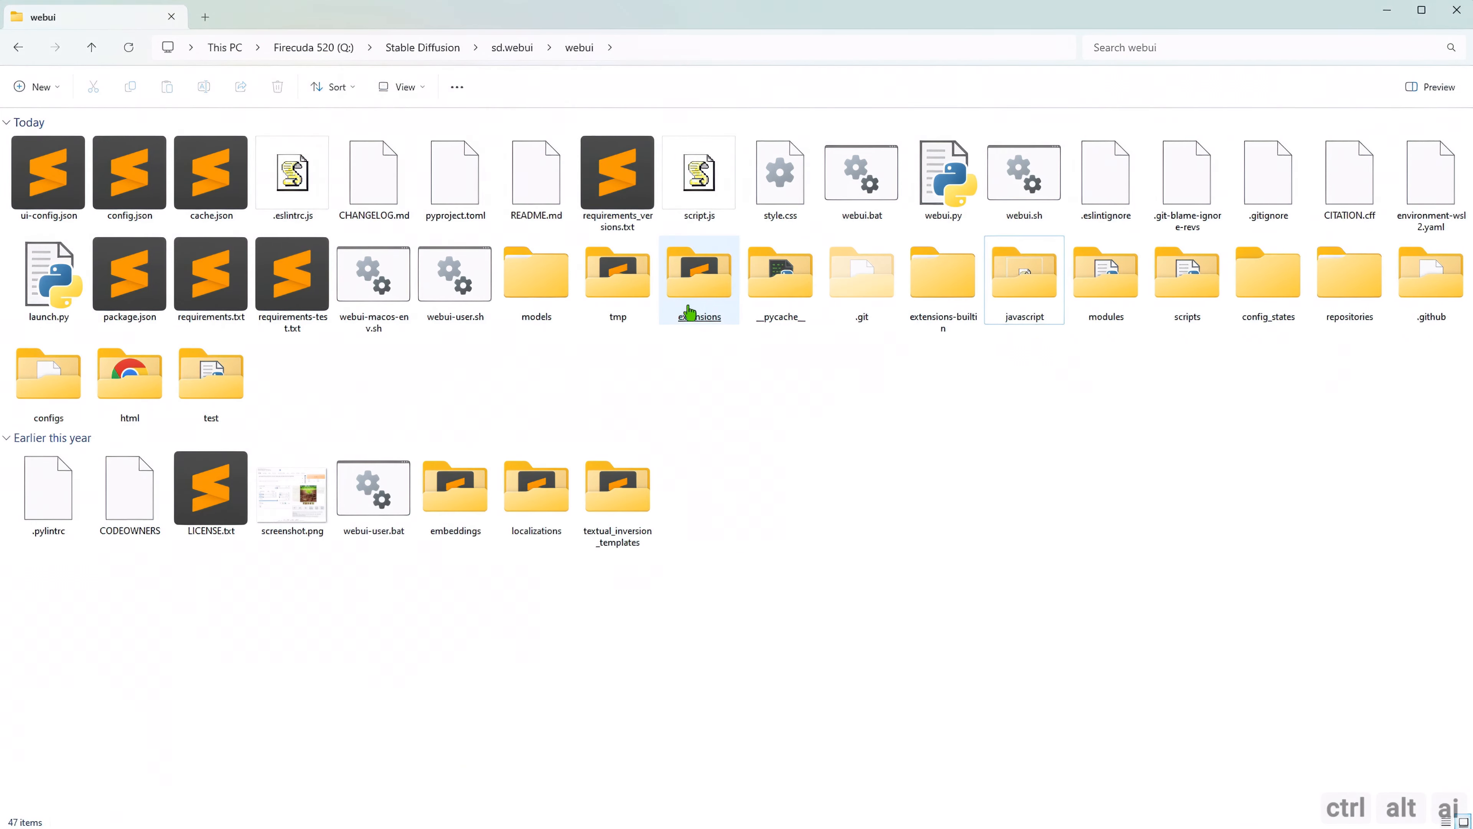
Permanently delete the Stable-Diffusion-WebUI-TensorRT folder from the extensions folder.
{"action": "double_click", "coordinate": [696, 301]}
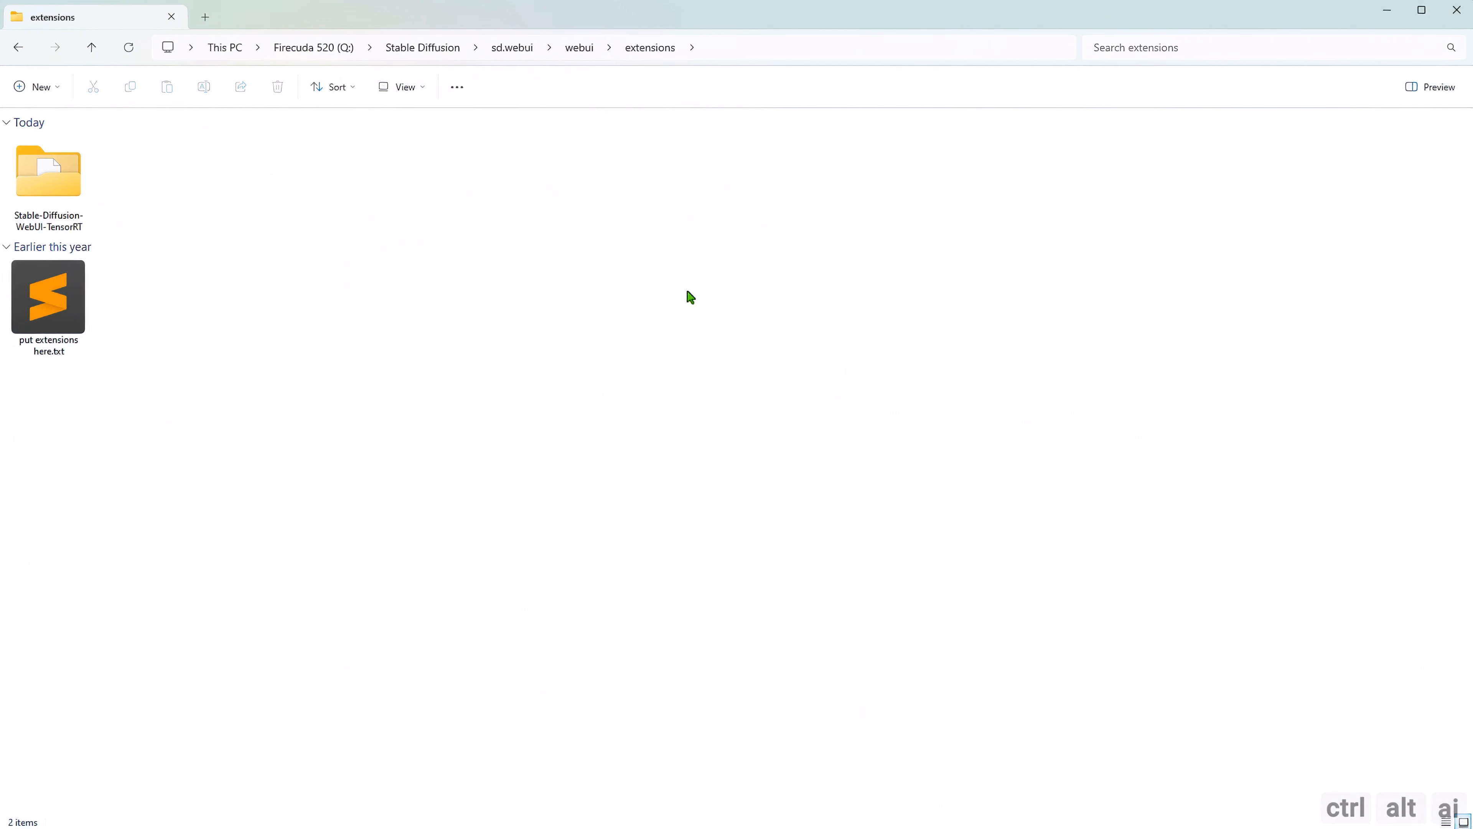
{"action": "left_click", "coordinate": [61, 211]}
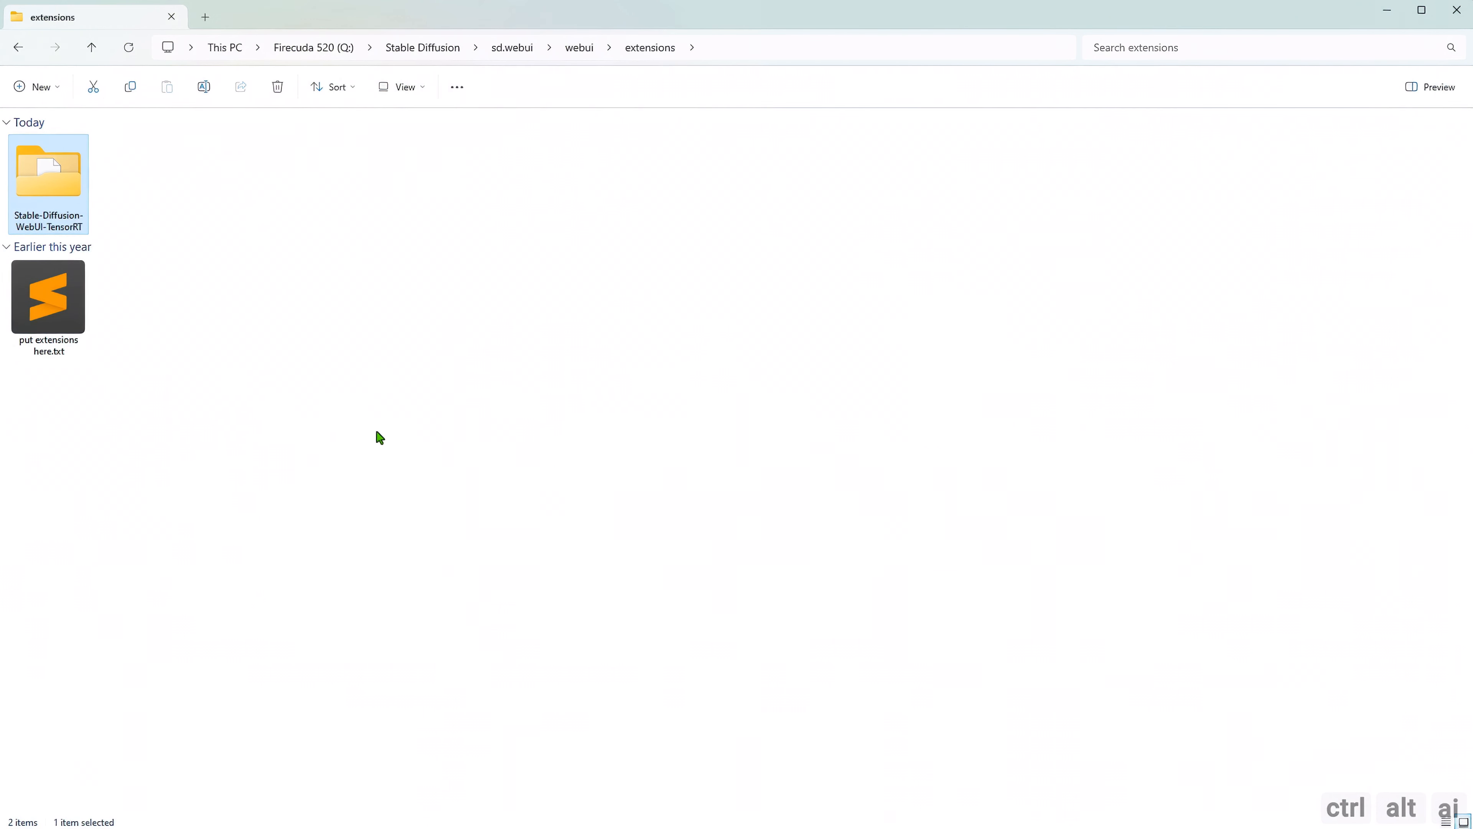
{"action": "key", "text": "shift+Delete"}
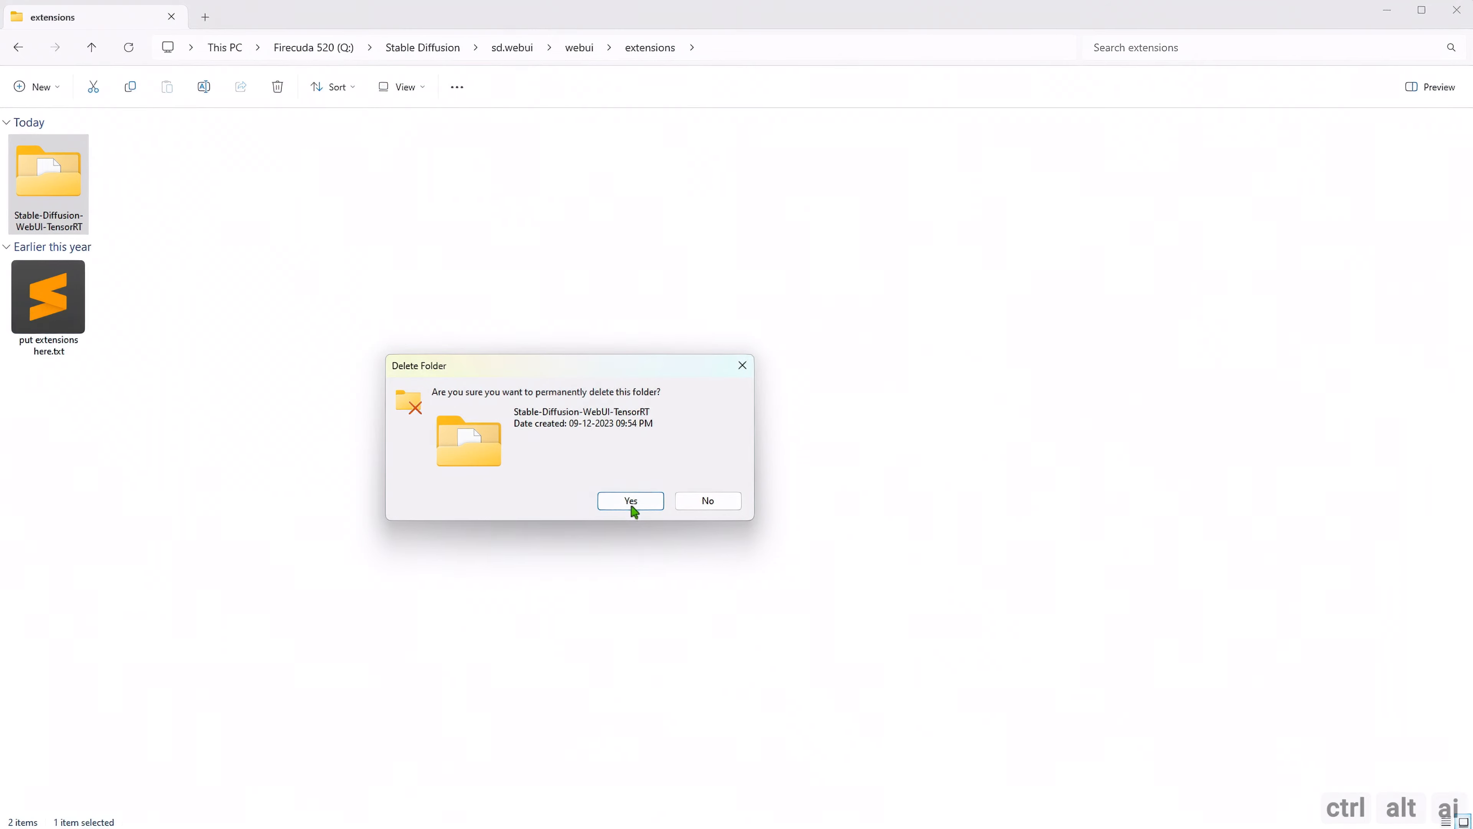
{"action": "left_click", "coordinate": [631, 502]}
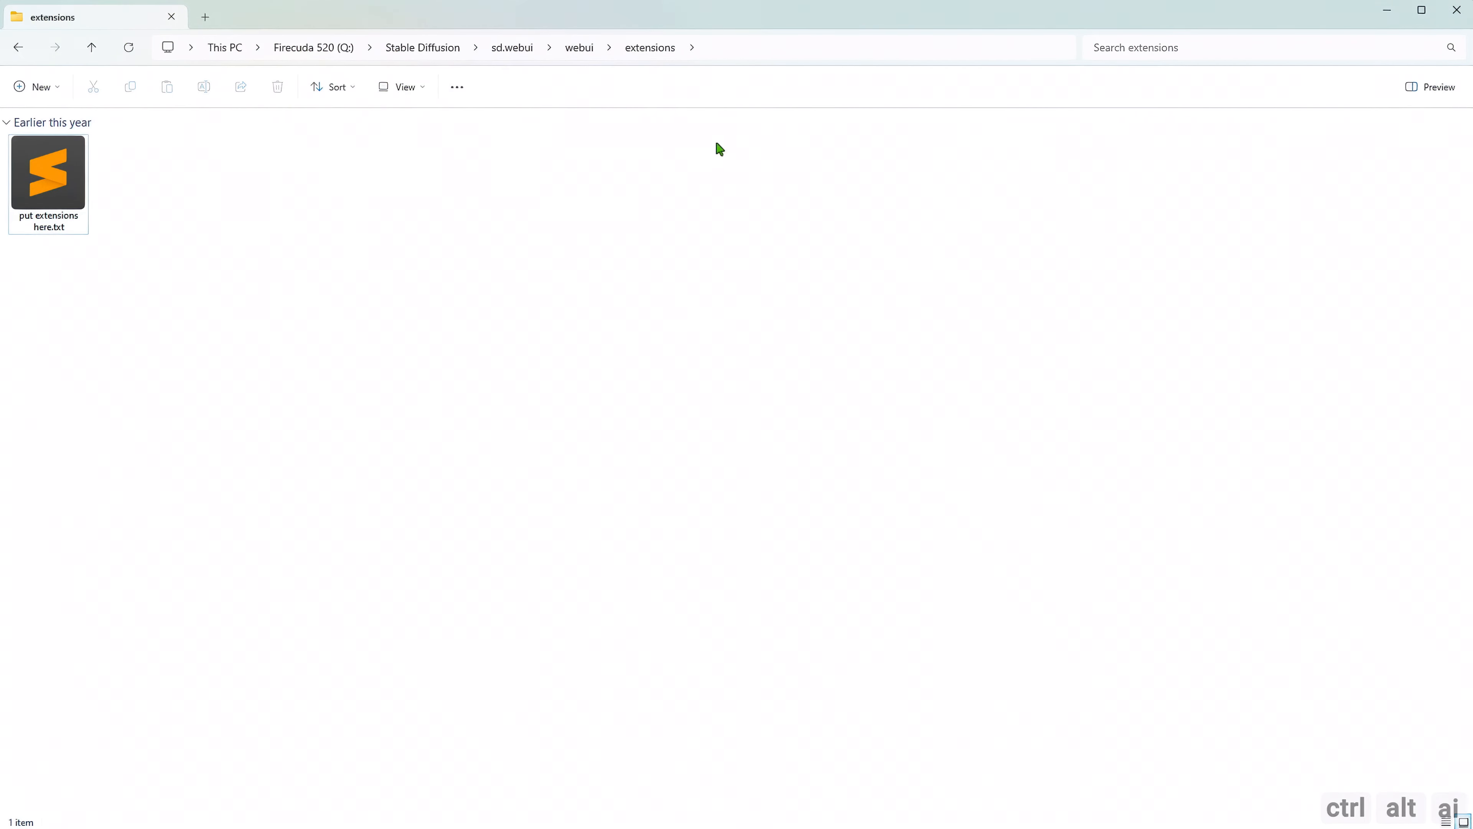
Run webui.bat from the webui folder to rebuild the virtual environment, and close its console once the model has loaded.
{"action": "left_click", "coordinate": [592, 52]}
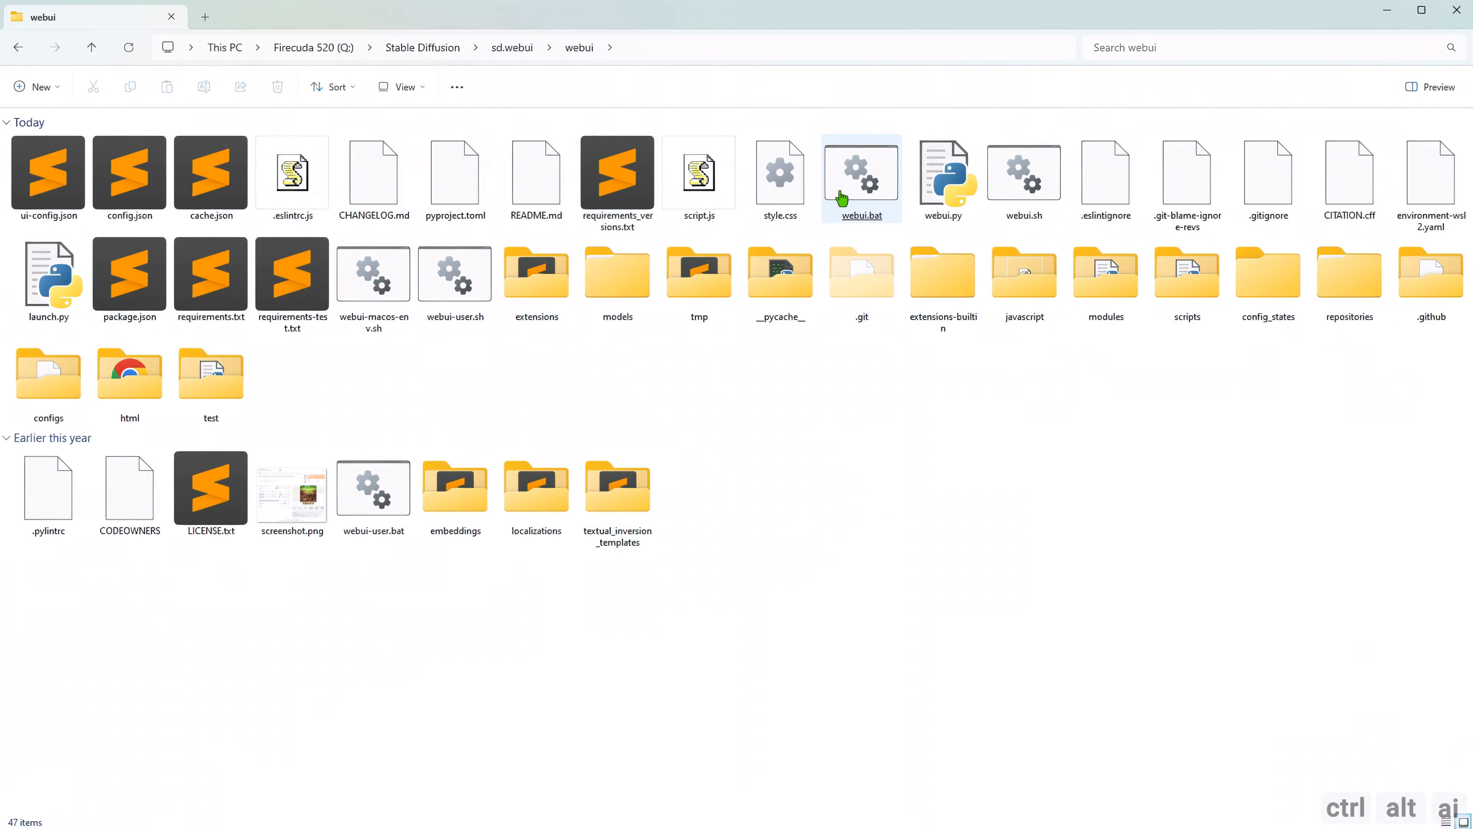
{"action": "left_click", "coordinate": [857, 184]}
{"action": "double_click", "coordinate": [857, 185]}
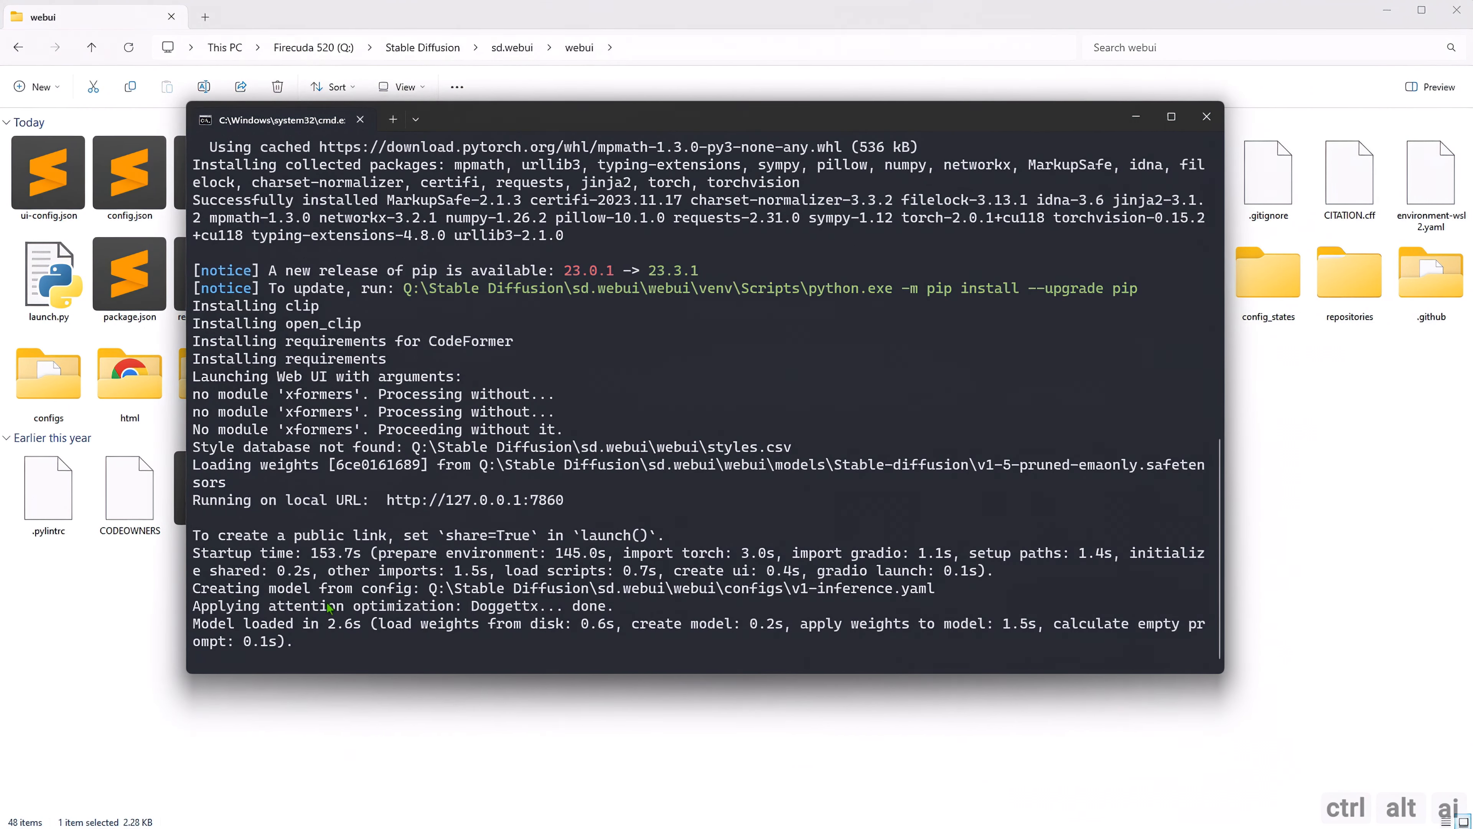
{"action": "left_click", "coordinate": [1207, 117]}
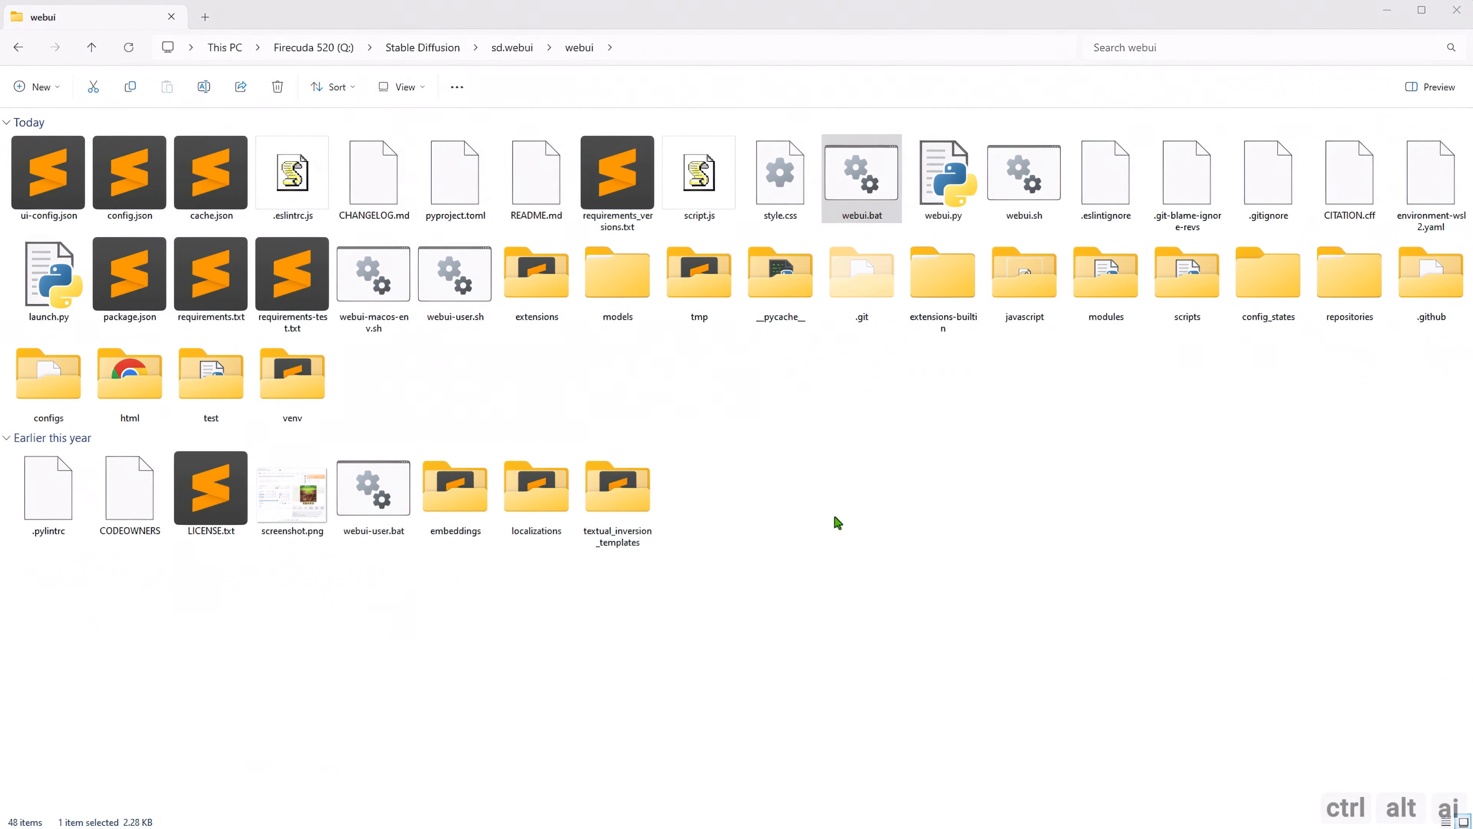
{"action": "right_click", "coordinate": [667, 384]}
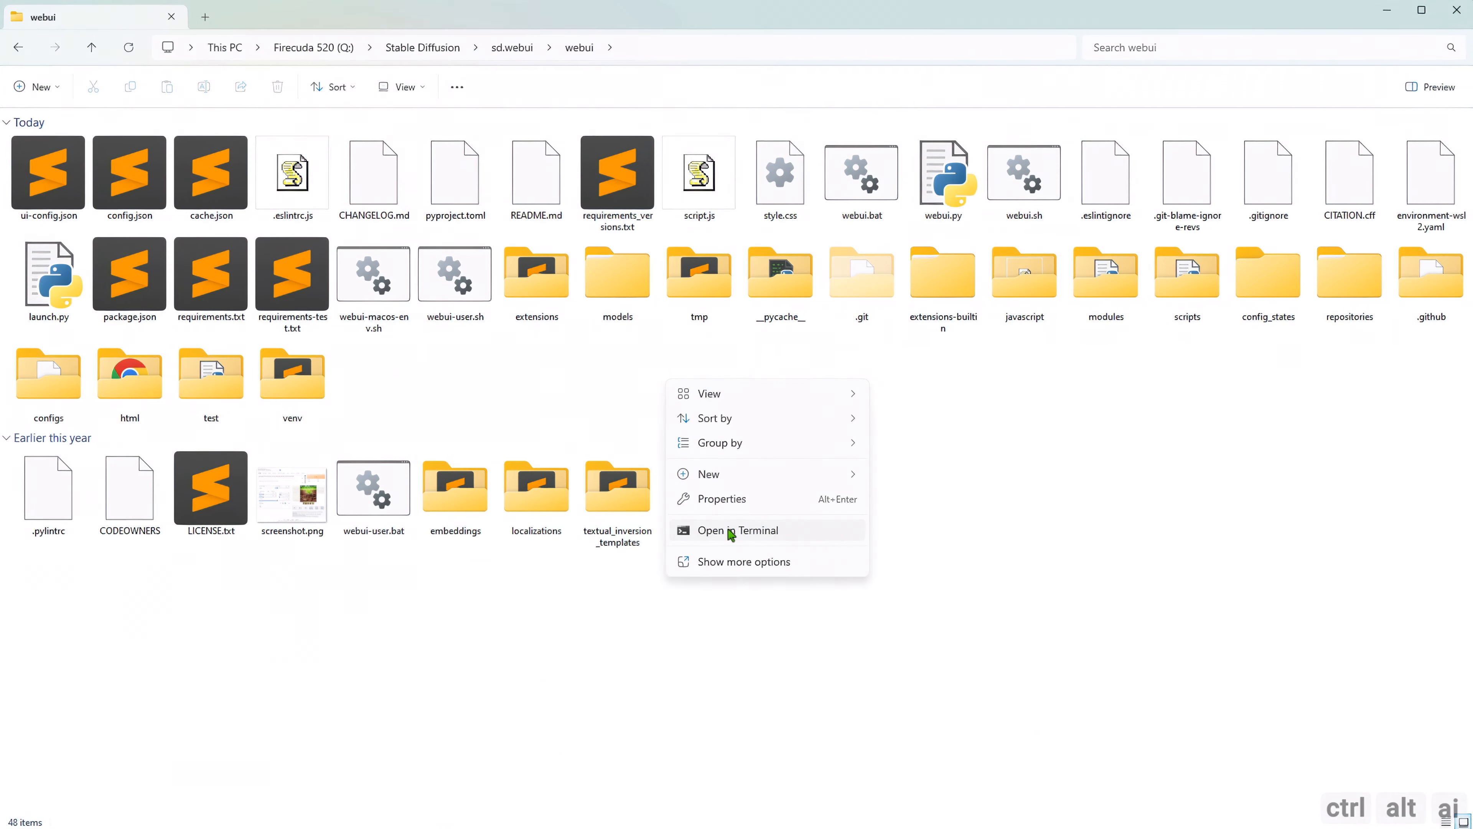
{"action": "left_click", "coordinate": [730, 532]}
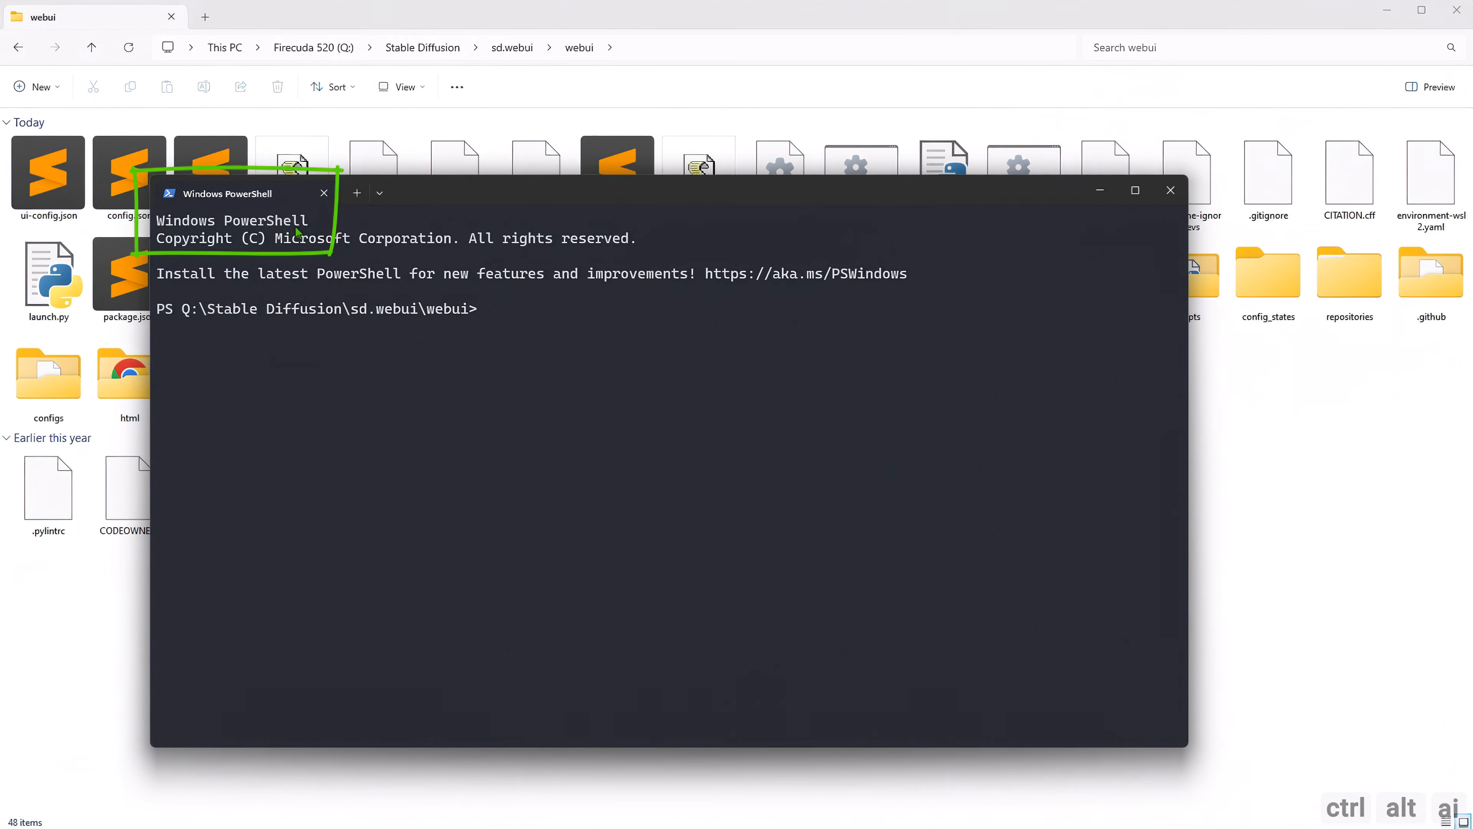
{"action": "left_click", "coordinate": [1163, 197]}
Switch the Command Prompt to the Q: drive.
{"action": "left_click_drag", "start_coordinate": [0, 157], "coordinate": [699, 150]}
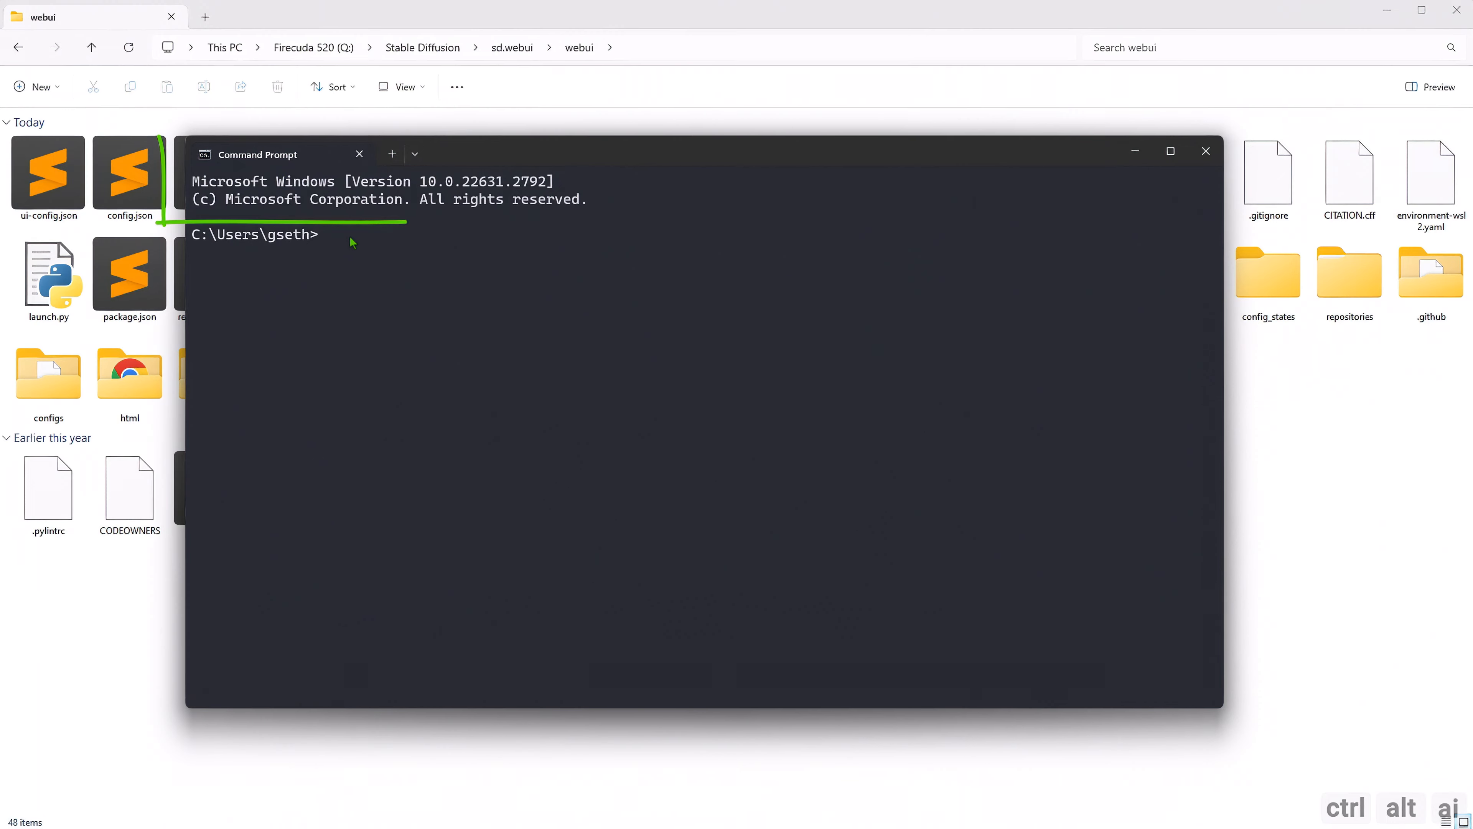
{"action": "left_click_drag", "start_coordinate": [448, 163], "coordinate": [443, 192]}
{"action": "type", "text": "Q:"}
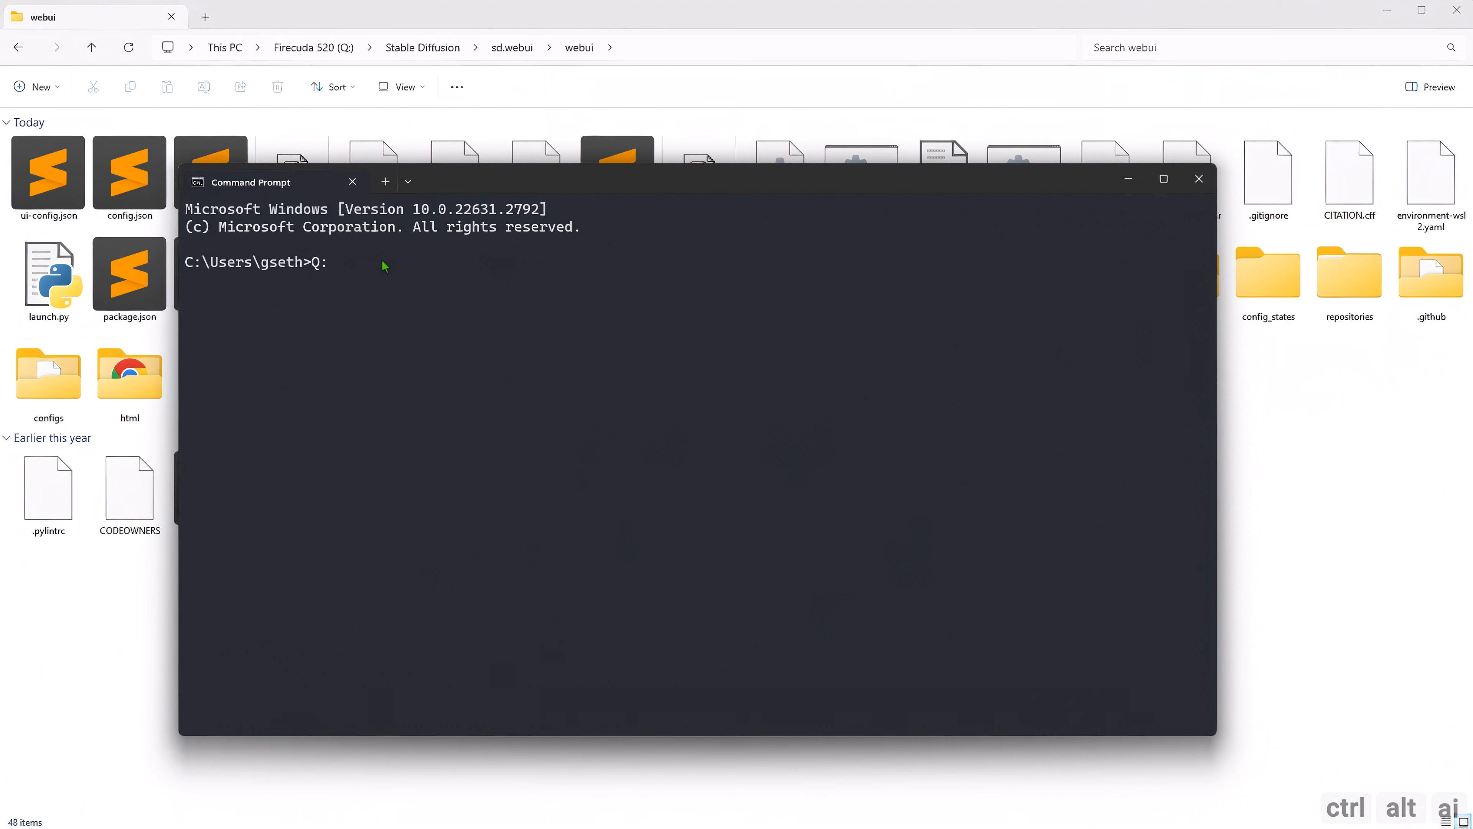
{"action": "key", "text": "Return"}
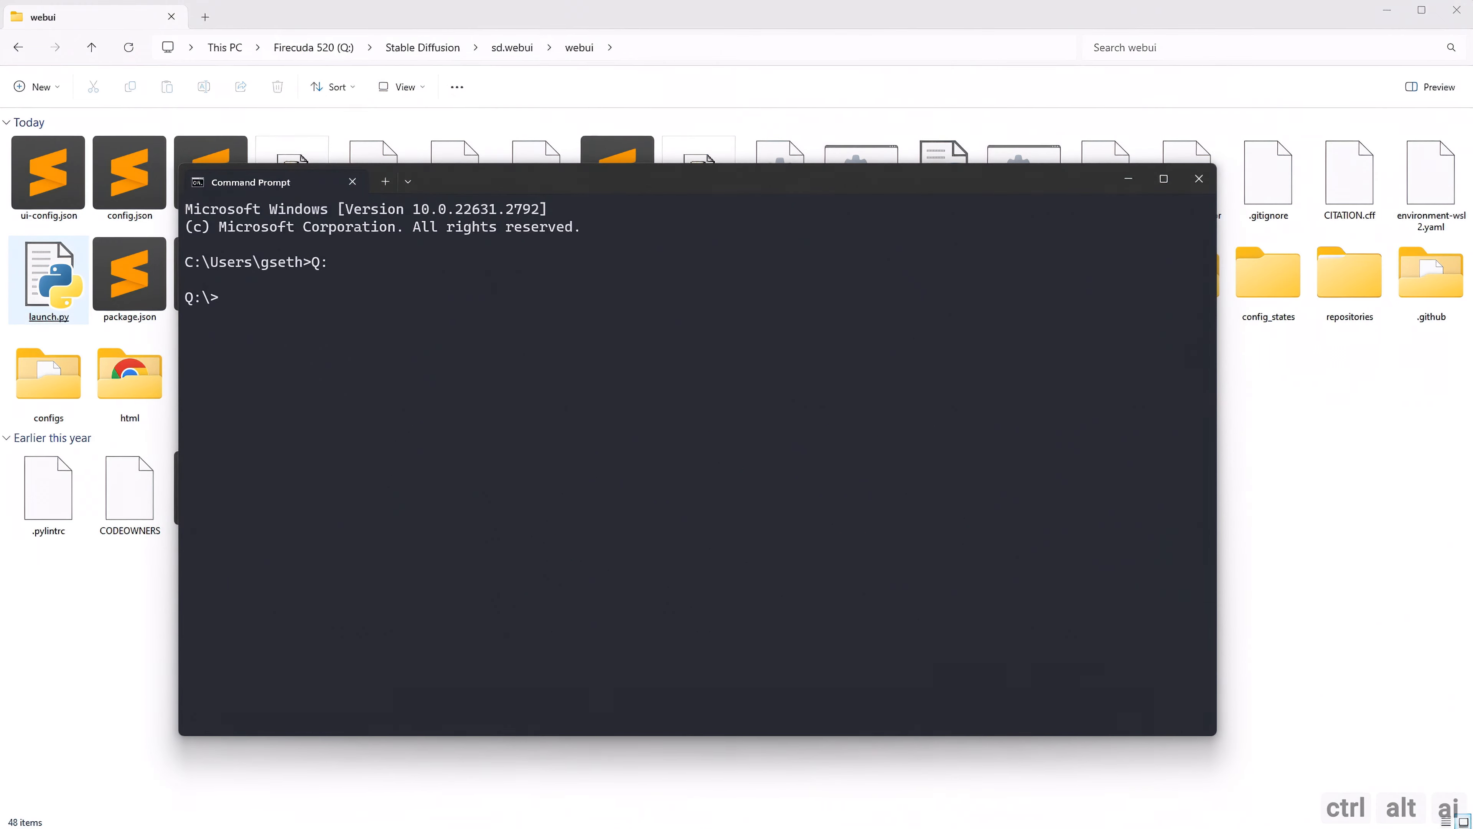
Copy the webui folder's path from File Explorer and change the Command Prompt directory to Q:\Stable Diffusion\sd.webui\webui.
{"action": "left_click", "coordinate": [692, 21]}
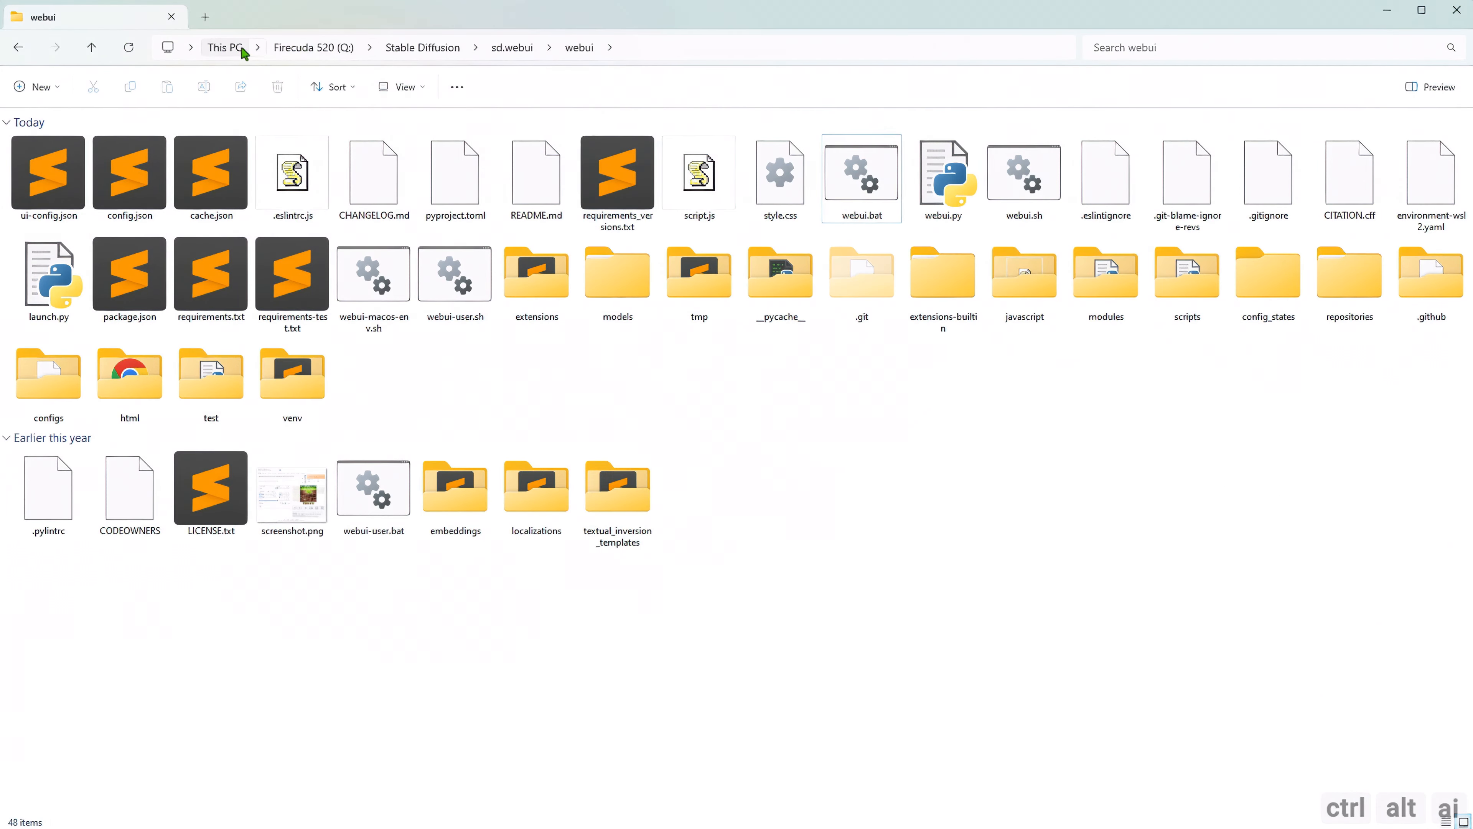
{"action": "left_click", "coordinate": [638, 53]}
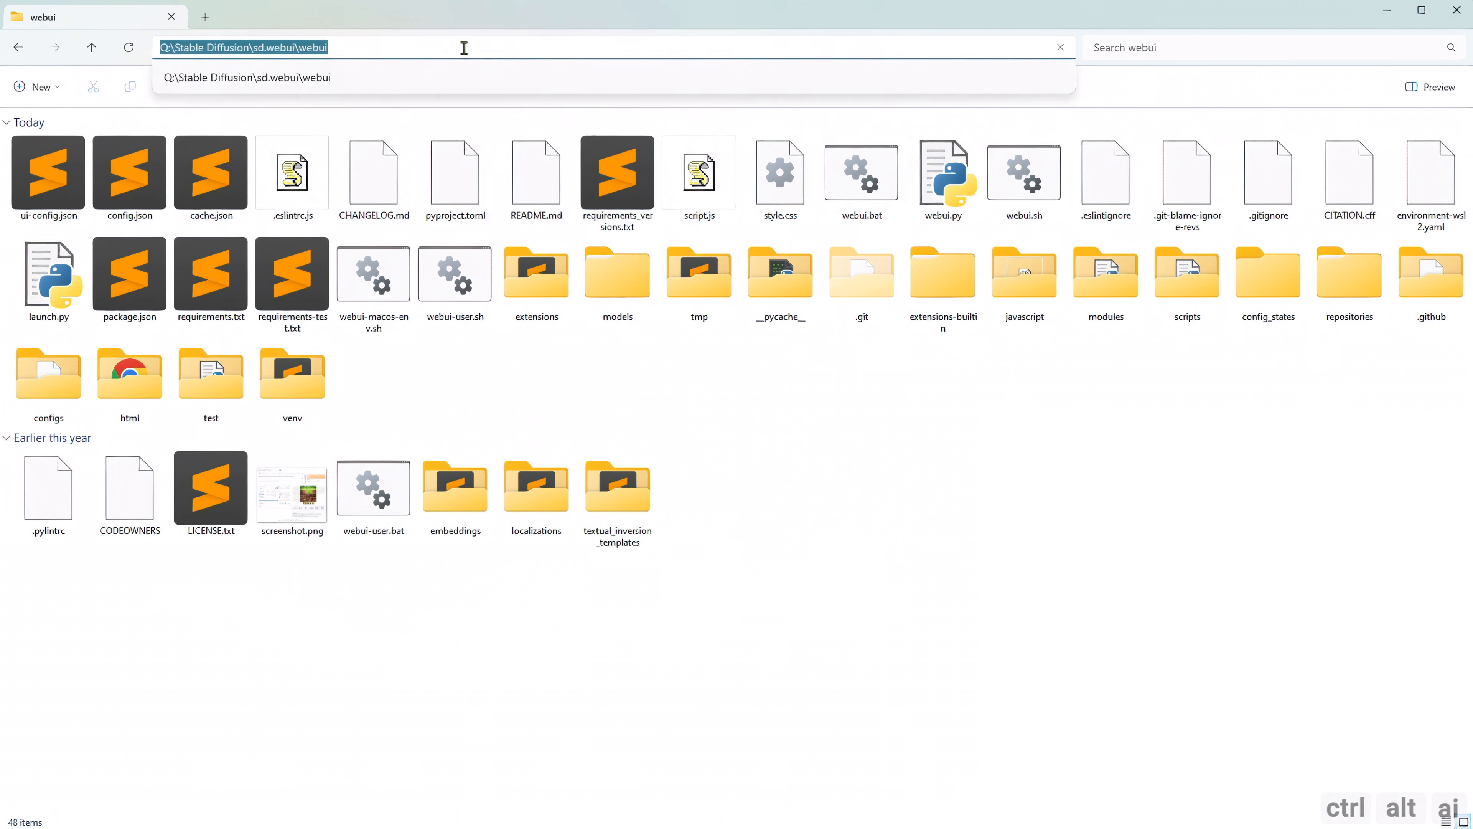
{"action": "right_click", "coordinate": [309, 47]}
{"action": "left_click", "coordinate": [348, 86]}
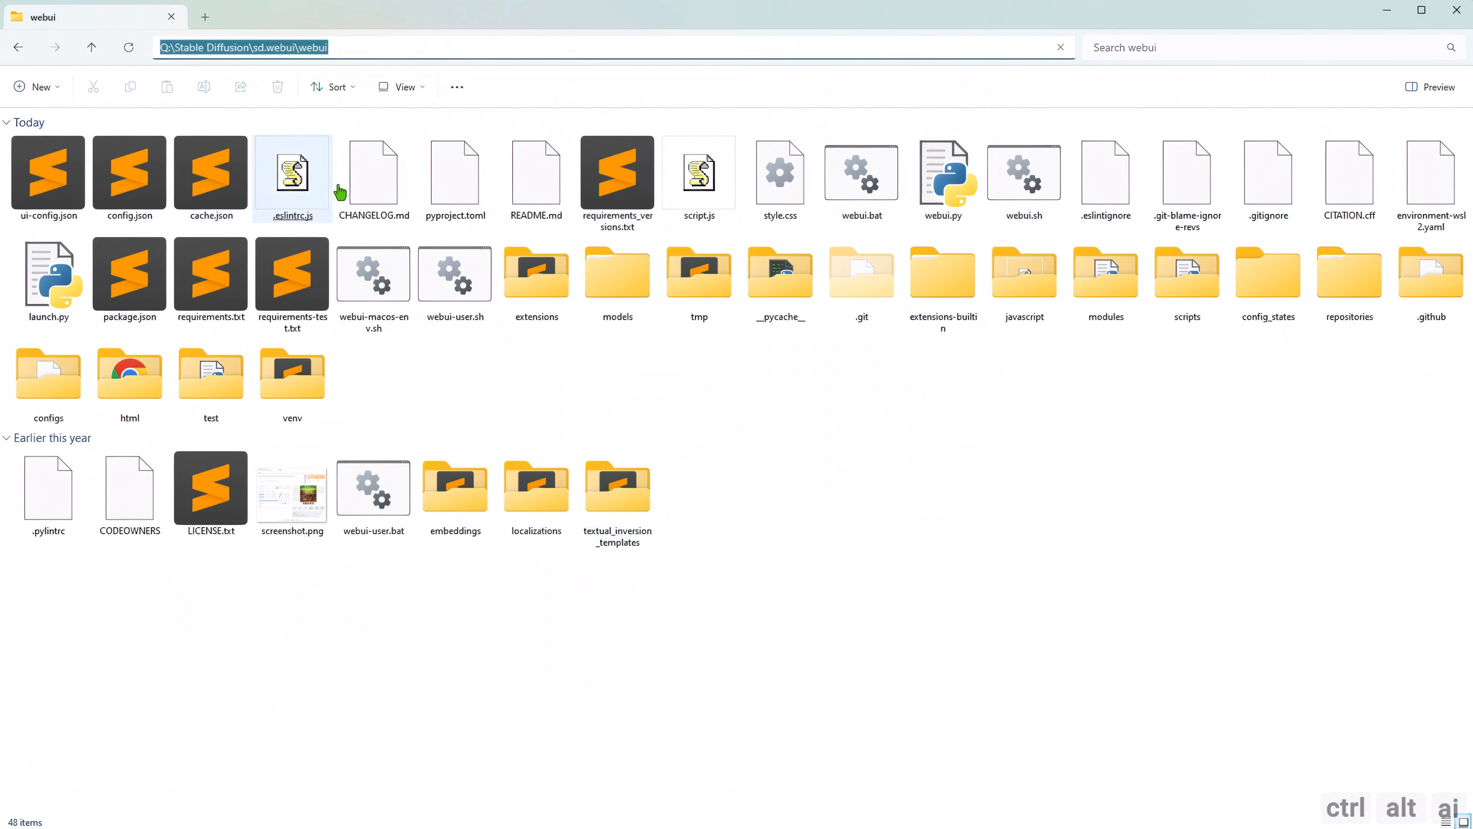
{"action": "left_click", "coordinate": [771, 567]}
{"action": "key", "text": "alt+Tab"}
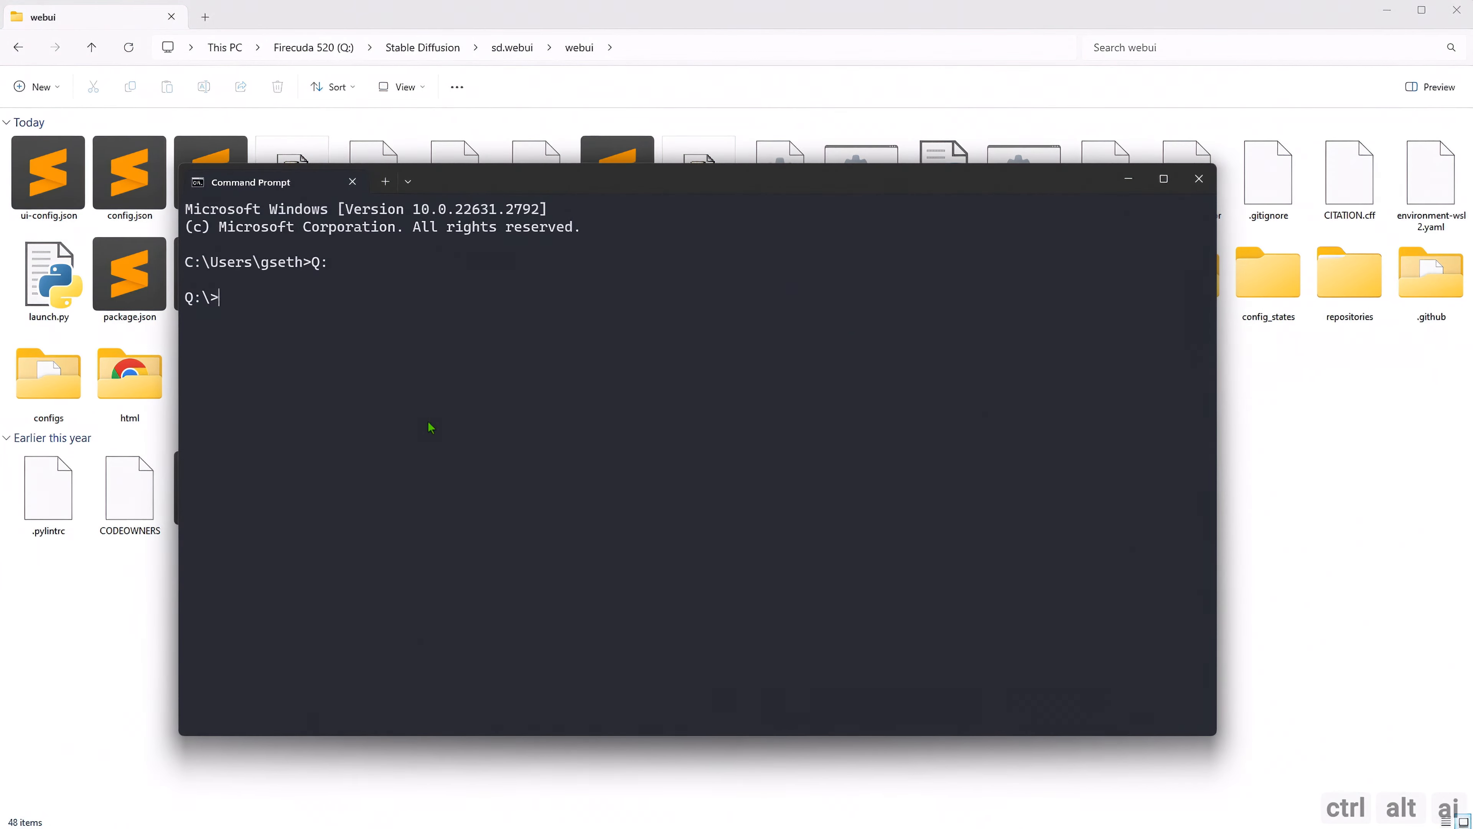
{"action": "type", "text": "cd"}
{"action": "key", "text": "ctrl+v"}
{"action": "key", "text": "Return"}
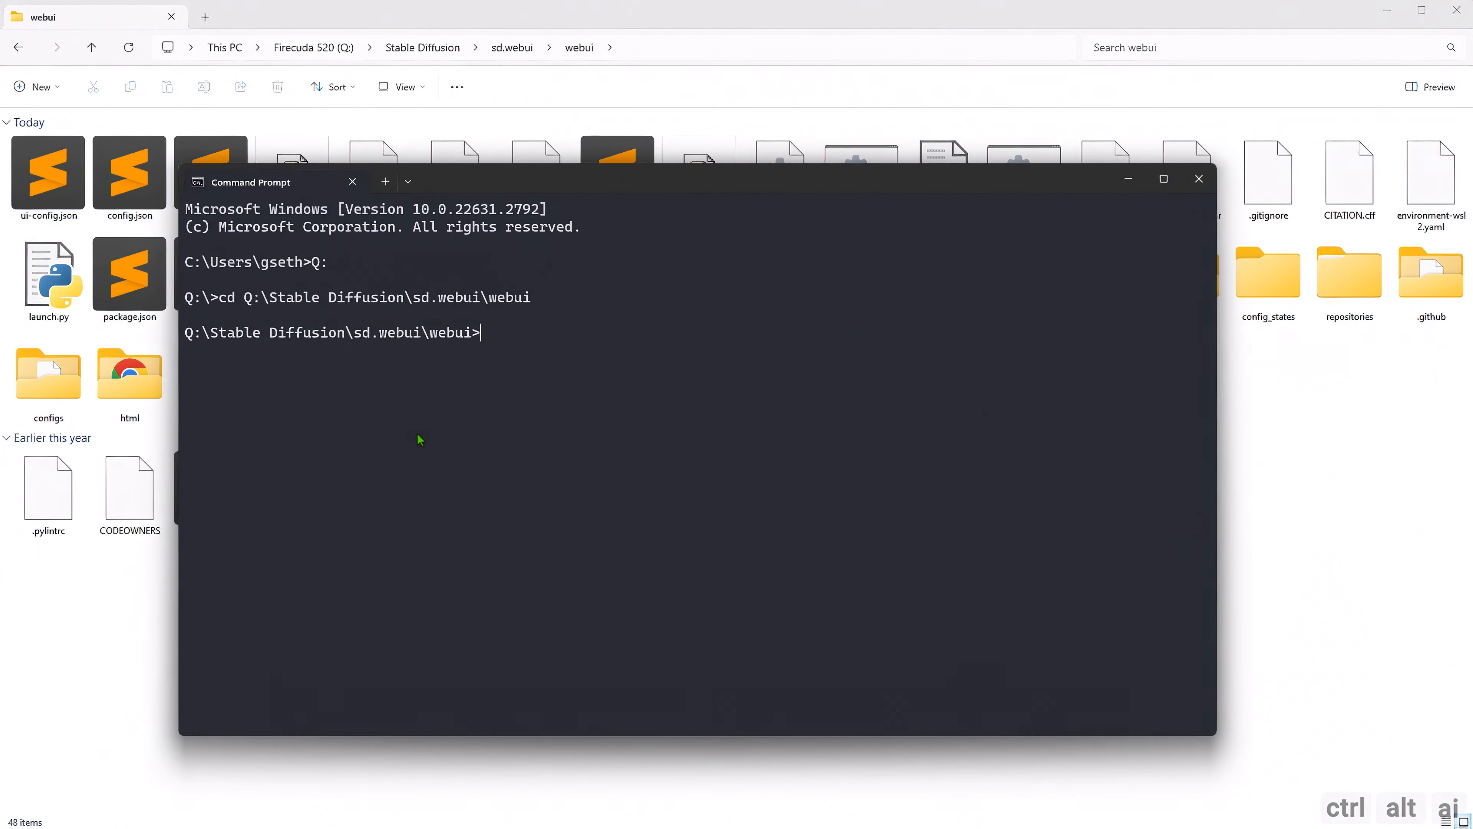
Activate the virtual environment by running venv\scripts\activate.bat.
{"action": "type", "text": "venv\\scripts\\activate."}
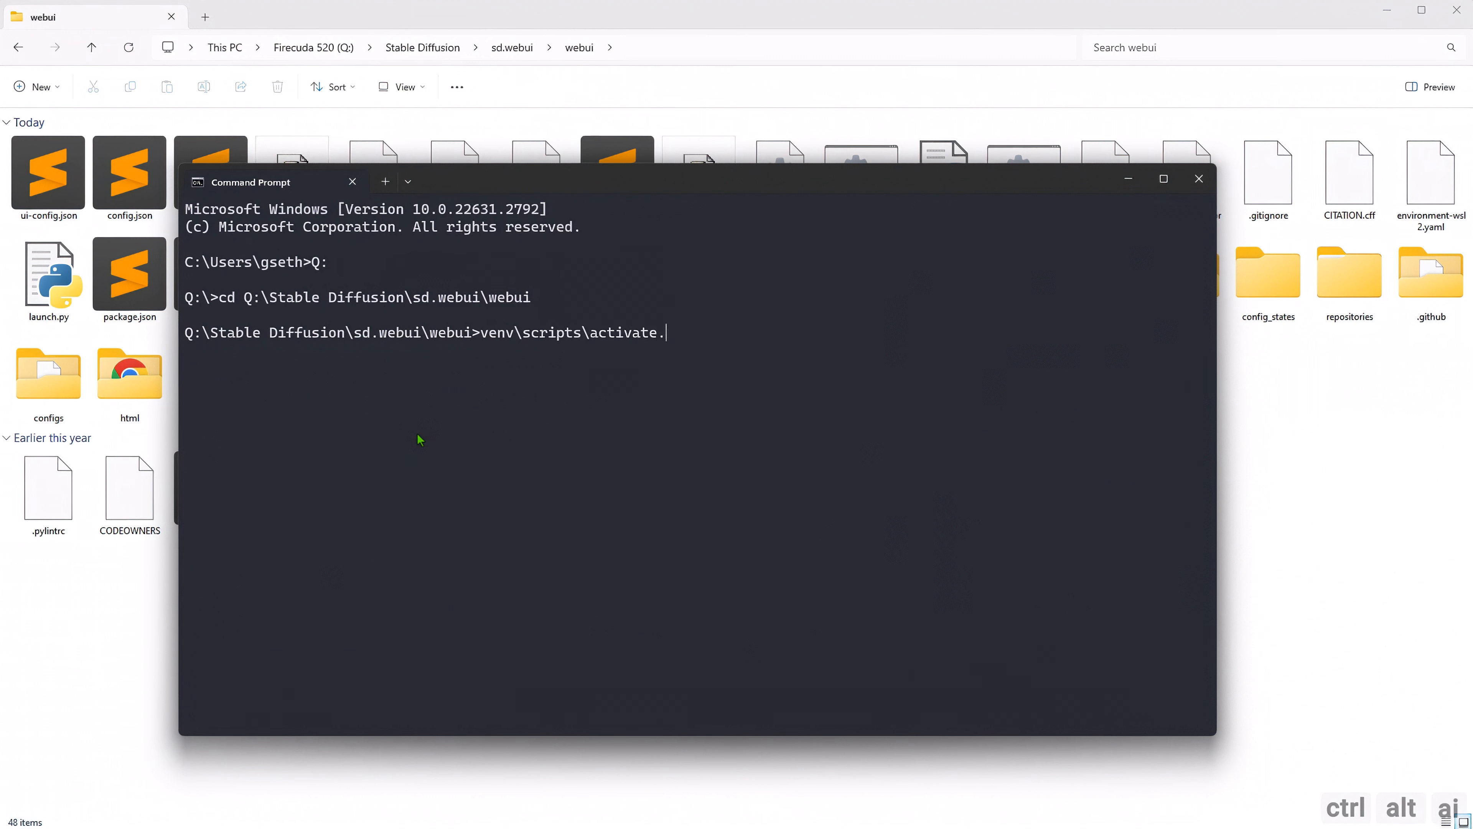
{"action": "type", "text": "bat"}
{"action": "key", "text": "Return"}
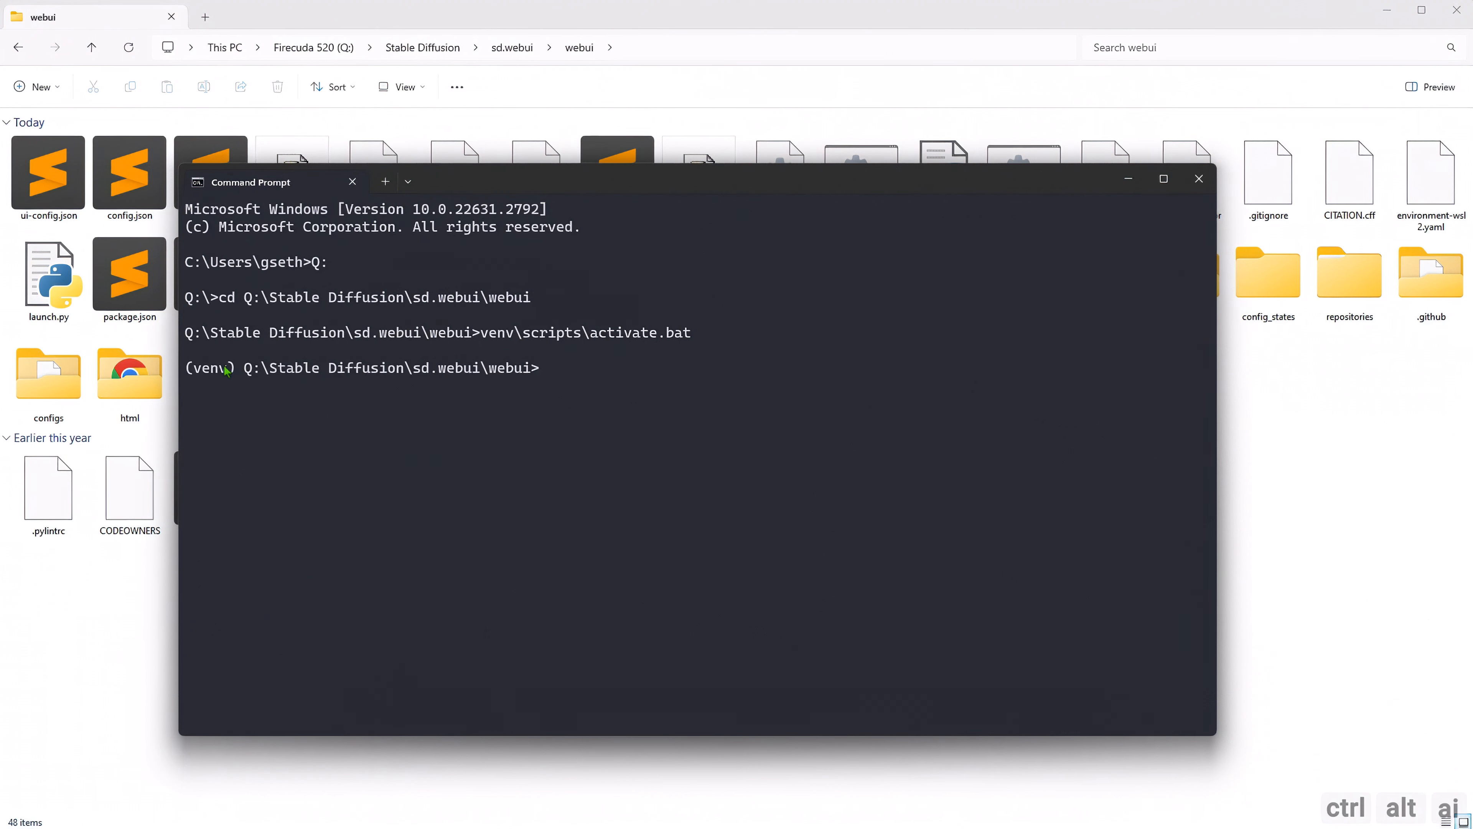
{"action": "left_click_drag", "start_coordinate": [235, 369], "coordinate": [185, 369]}
{"action": "left_click", "coordinate": [546, 371]}
Run pip uninstall tensorrt in the virtual environment to clear any existing TensorRT package.
{"action": "type", "text": "pip uninstall tensorrt"}
{"action": "key", "text": "Return"}
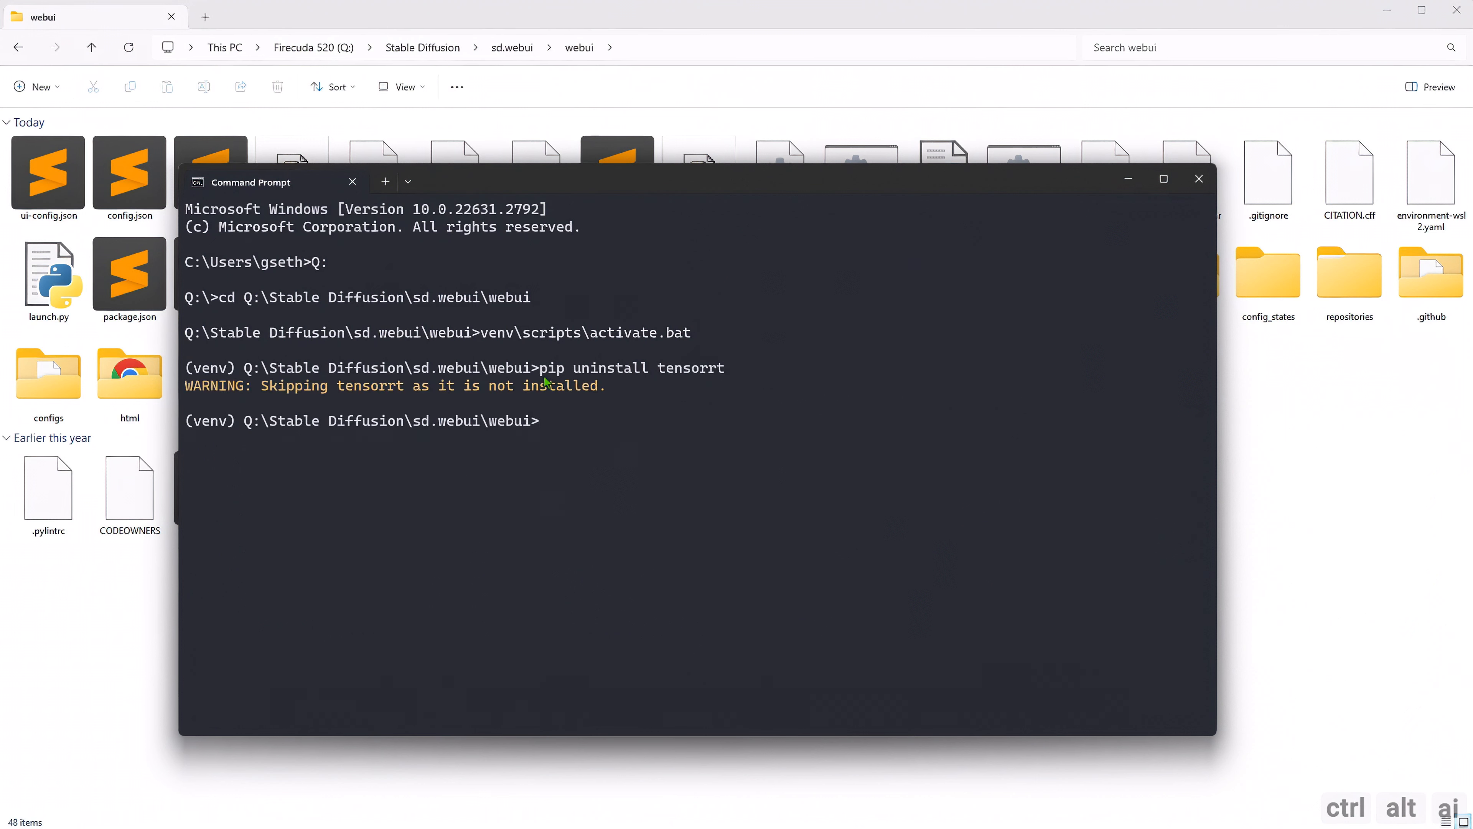
{"action": "left_click_drag", "start_coordinate": [263, 385], "coordinate": [609, 387]}
{"action": "left_click", "coordinate": [607, 391]}
Clear pip's cached files with pip cache purge.
{"action": "type", "text": "pip"}
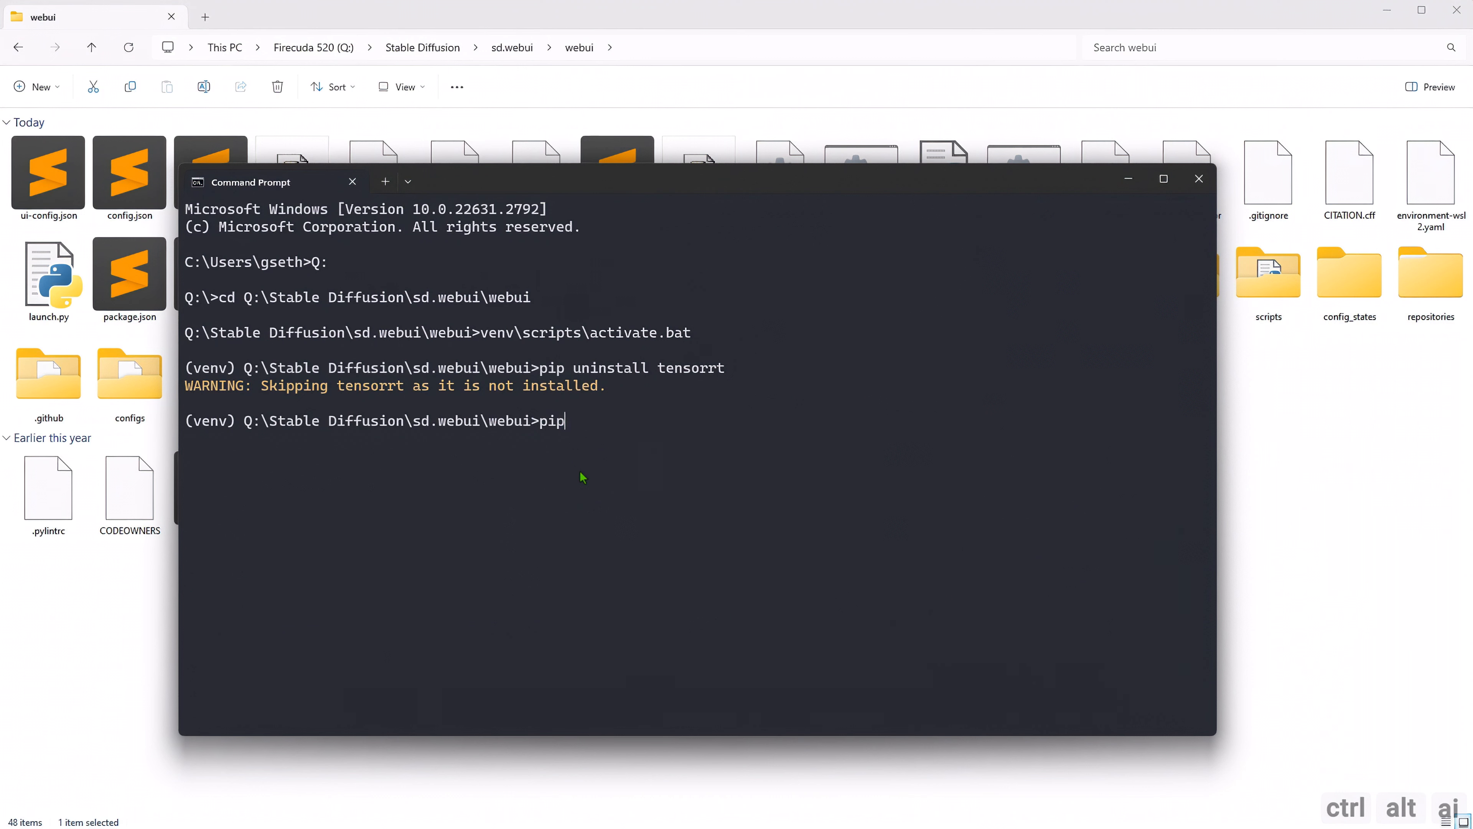
{"action": "type", "text": " cache purge"}
{"action": "key", "text": "Return"}
{"action": "left_click_drag", "start_coordinate": [346, 440], "coordinate": [187, 443]}
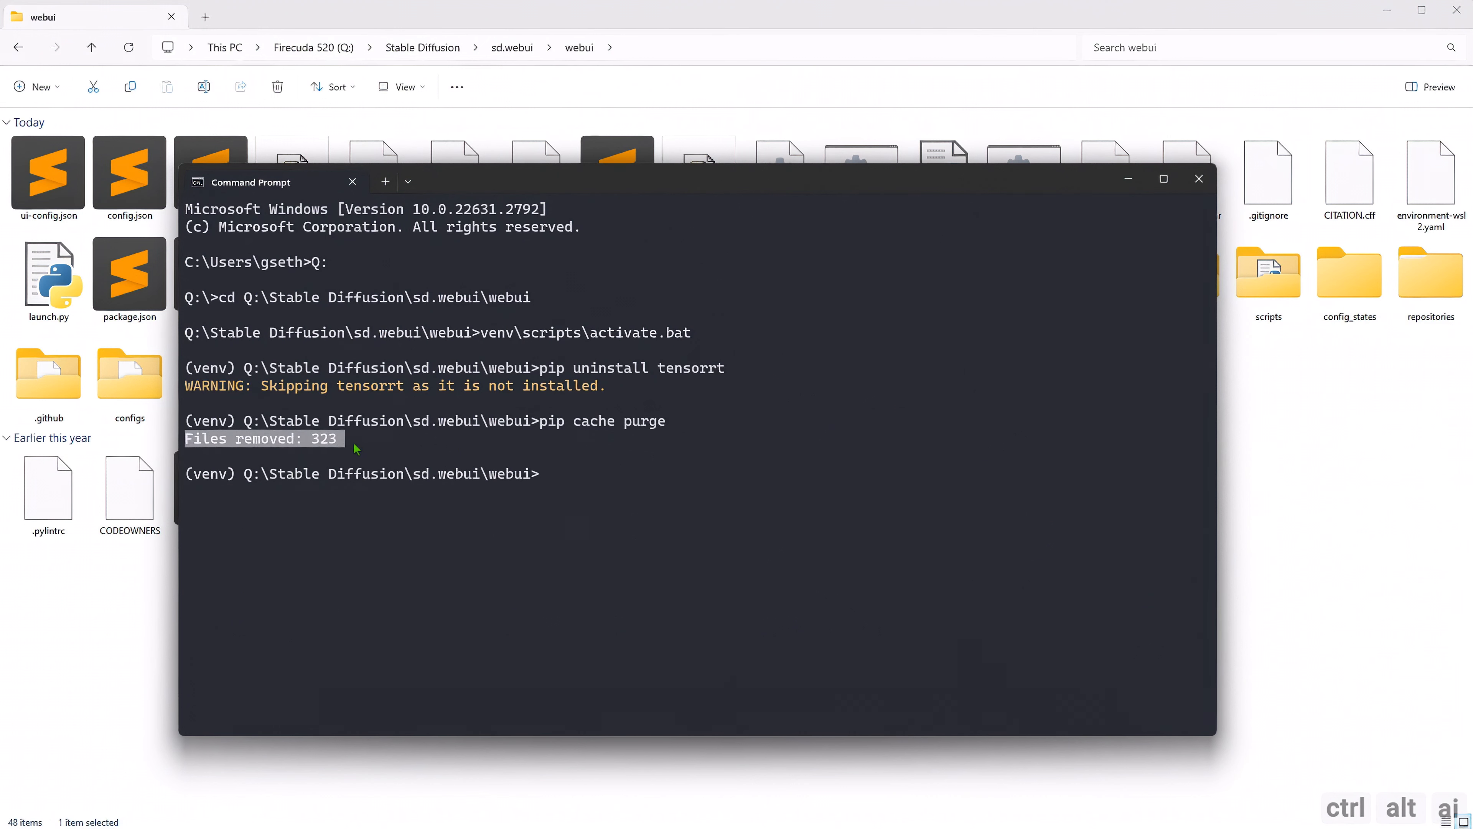
{"action": "left_click", "coordinate": [356, 444]}
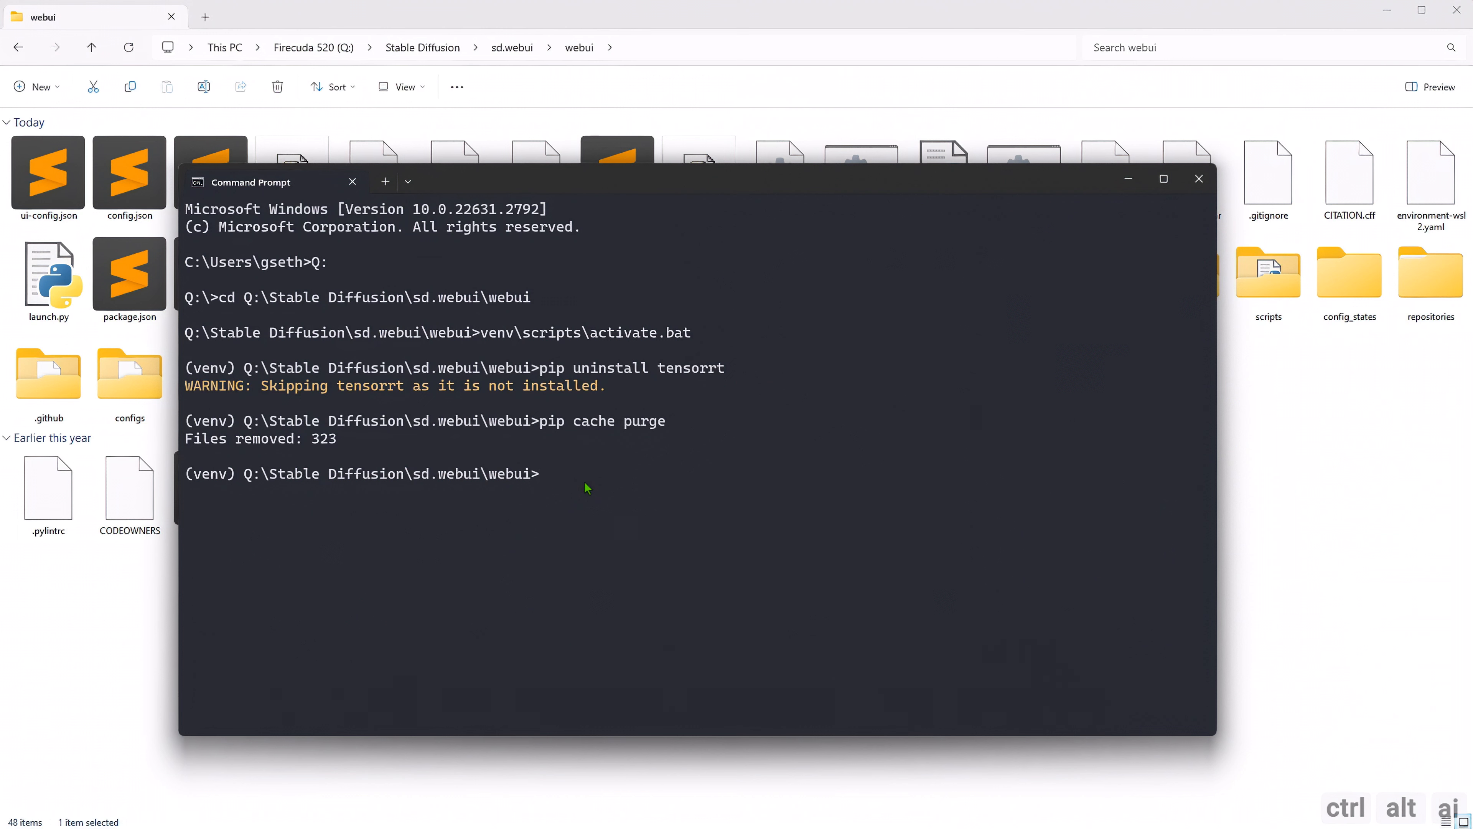
{"action": "type", "text": "pip install --pre --extra-ind"}
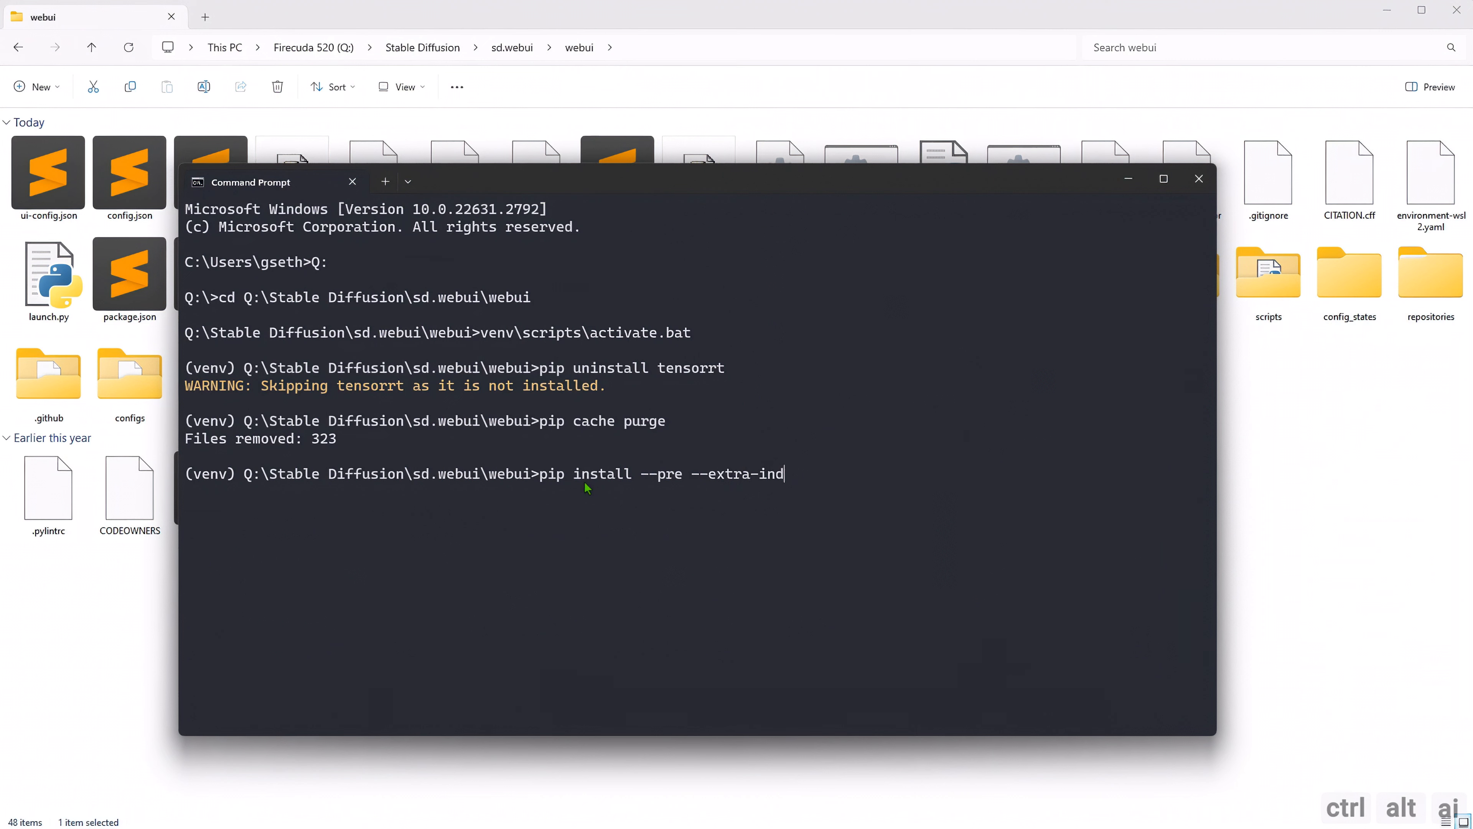
{"action": "type", "text": "ex-url"}
{"action": "key", "text": "ctrl+v"}
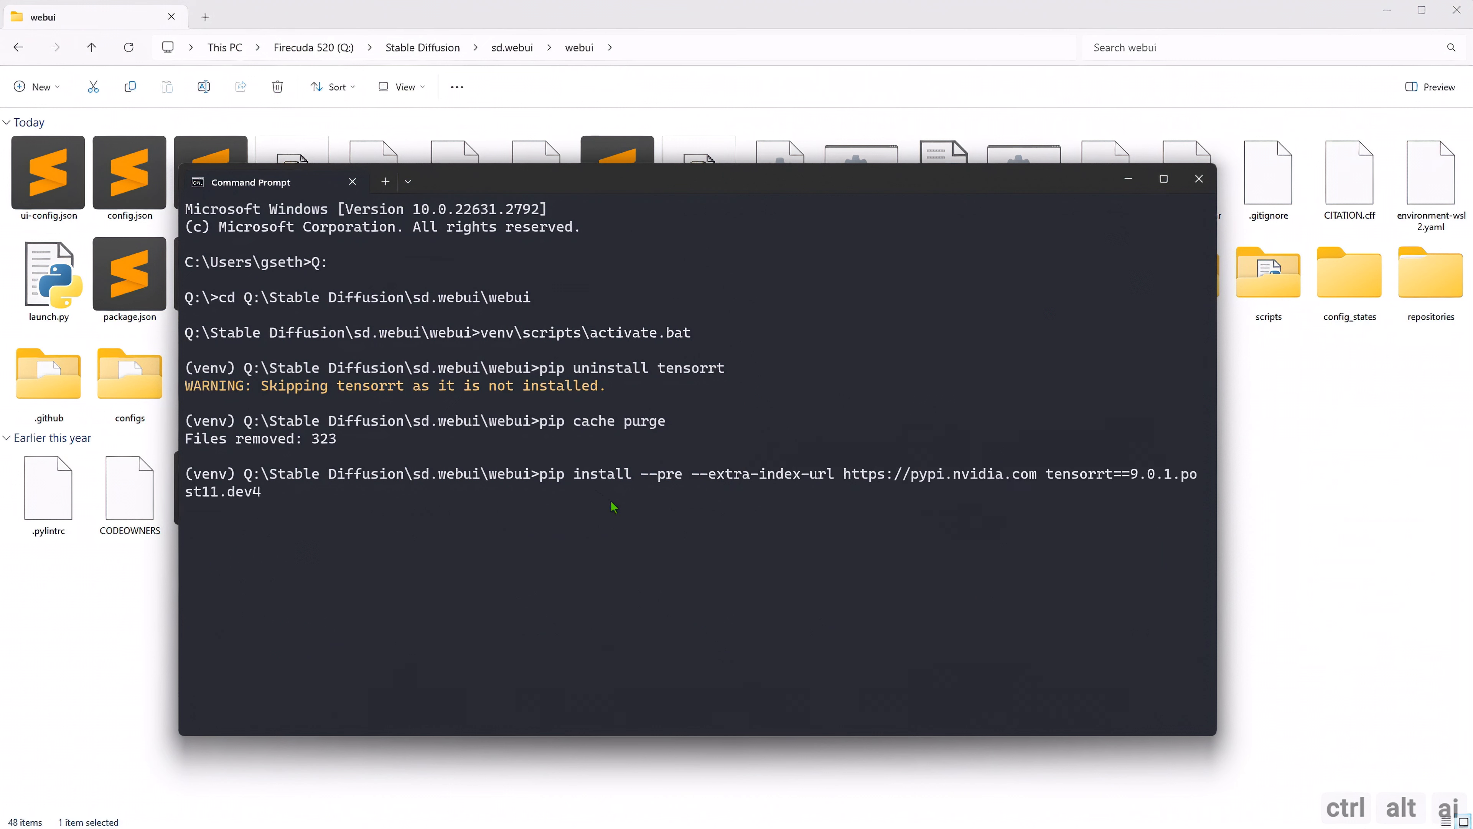
{"action": "key", "text": "Return"}
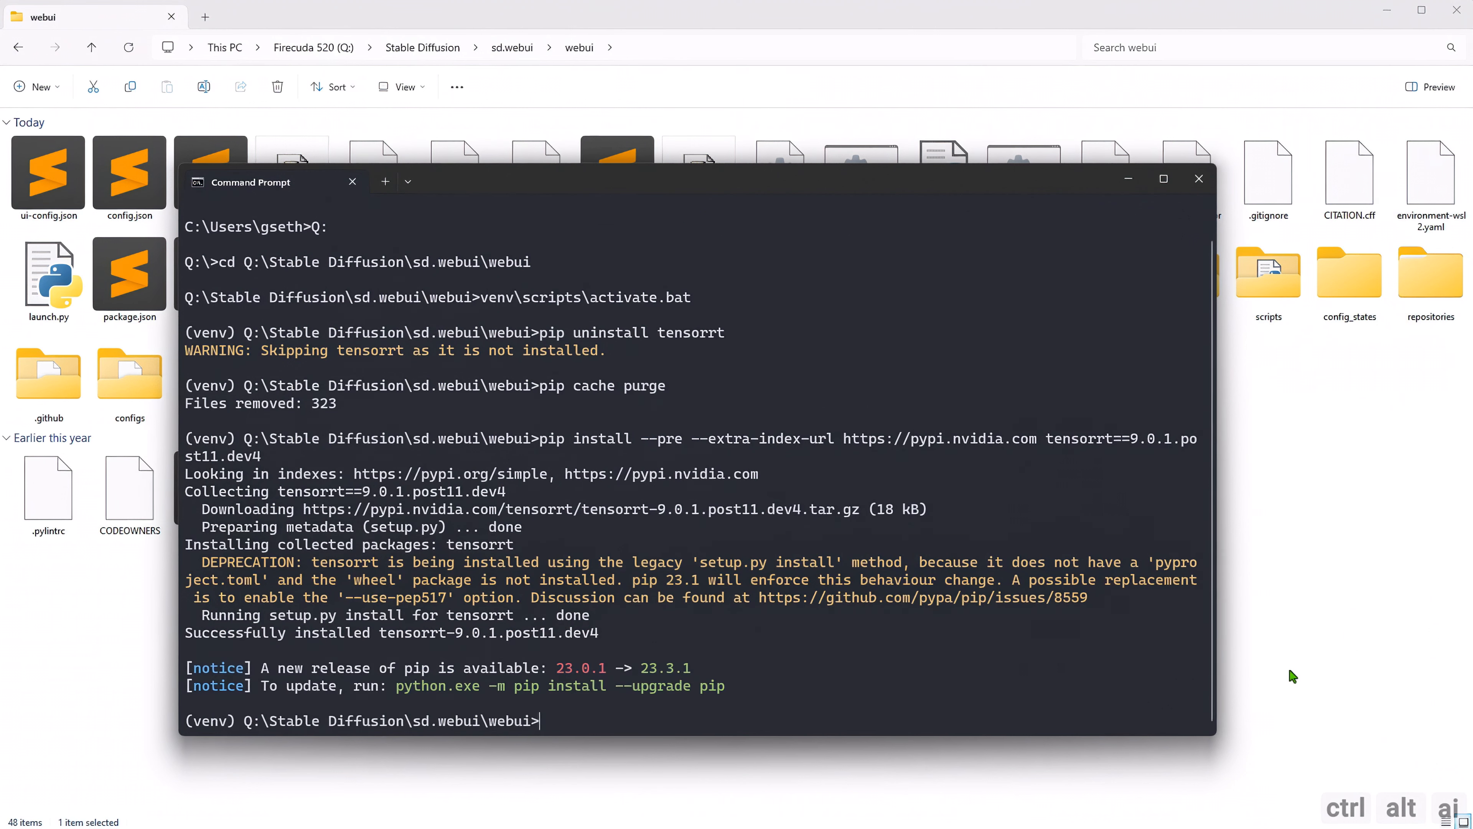
Uninstall the cuDNN package with pip uninstall -y nvidia-cudnn-cu11.
{"action": "type", "text": "pip uninstall -y nvidia"}
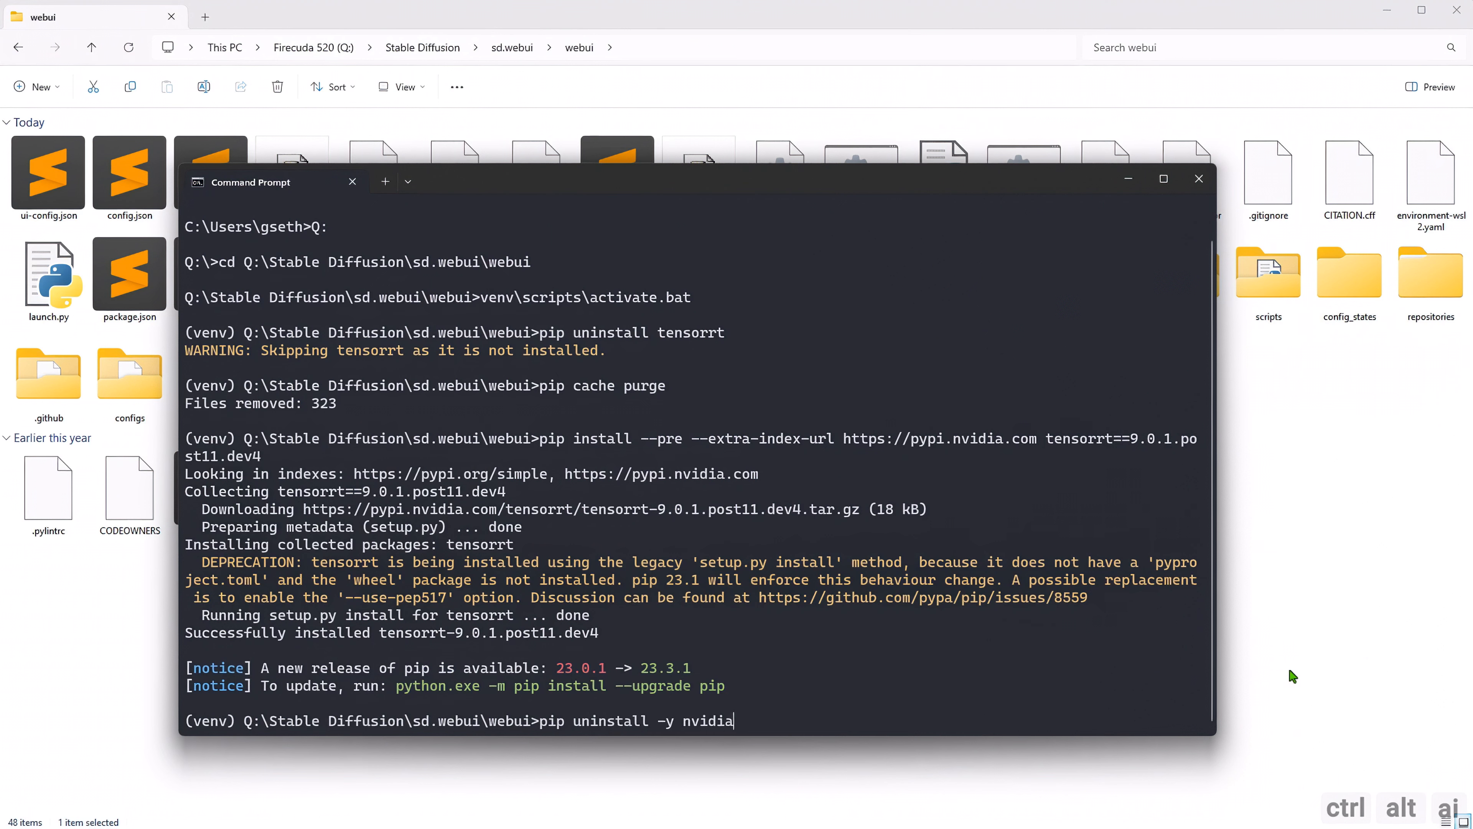
{"action": "type", "text": "-cudnn-cu11"}
{"action": "key", "text": "Return"}
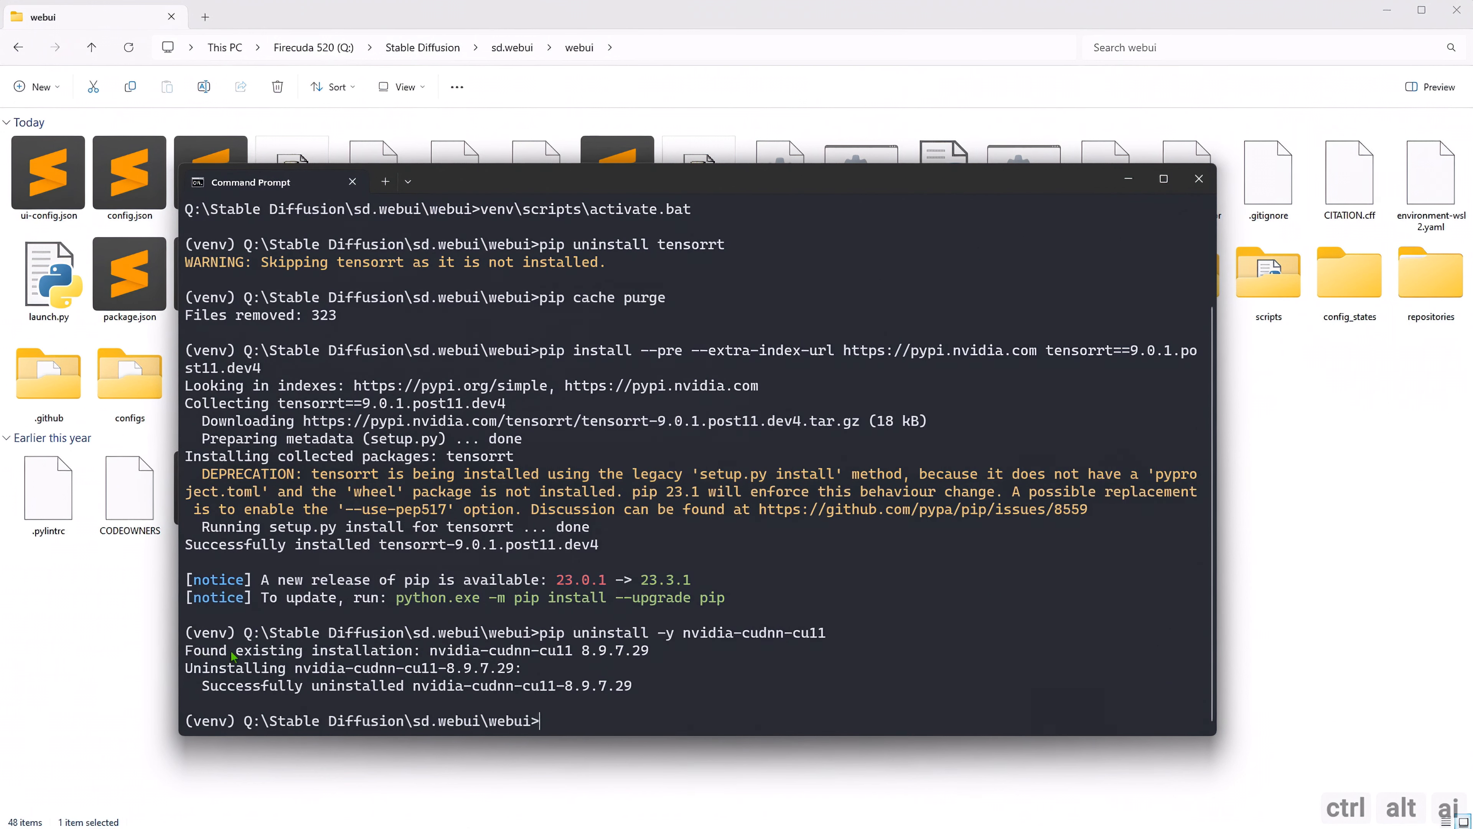
{"action": "left_click_drag", "start_coordinate": [654, 654], "coordinate": [185, 654]}
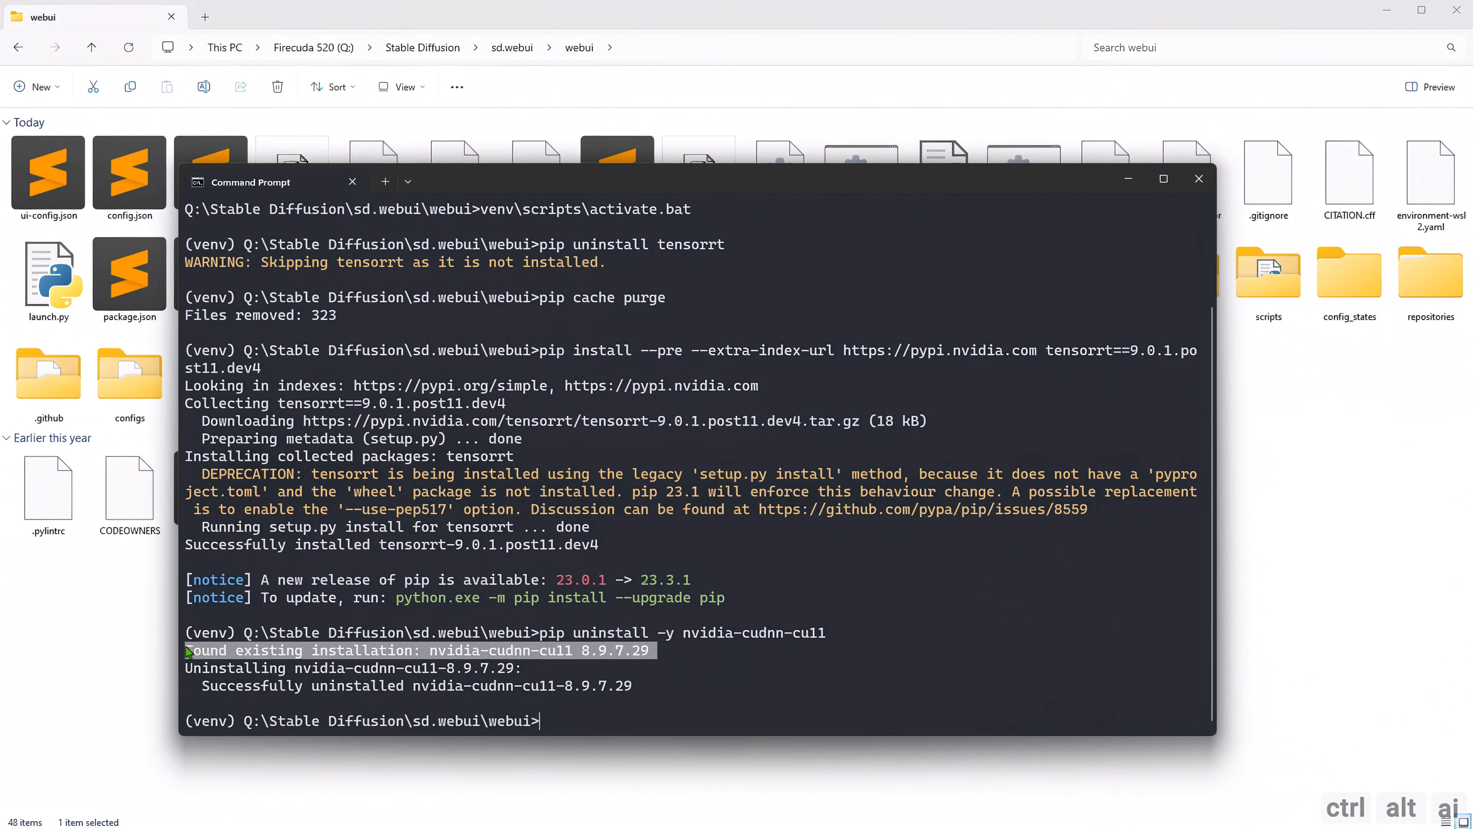
{"action": "left_click_drag", "start_coordinate": [638, 686], "coordinate": [212, 687]}
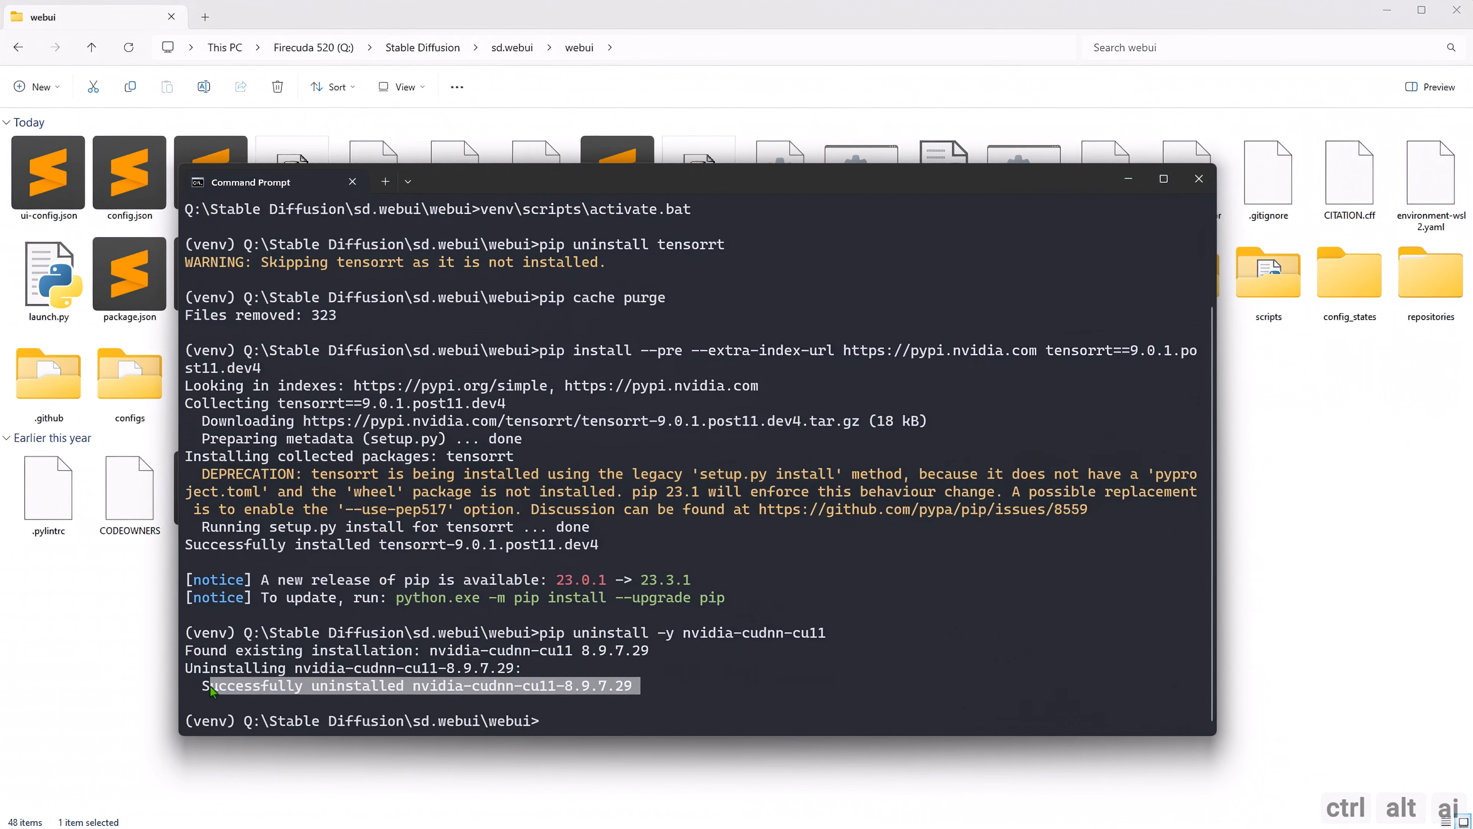
{"action": "right_click", "coordinate": [237, 687]}
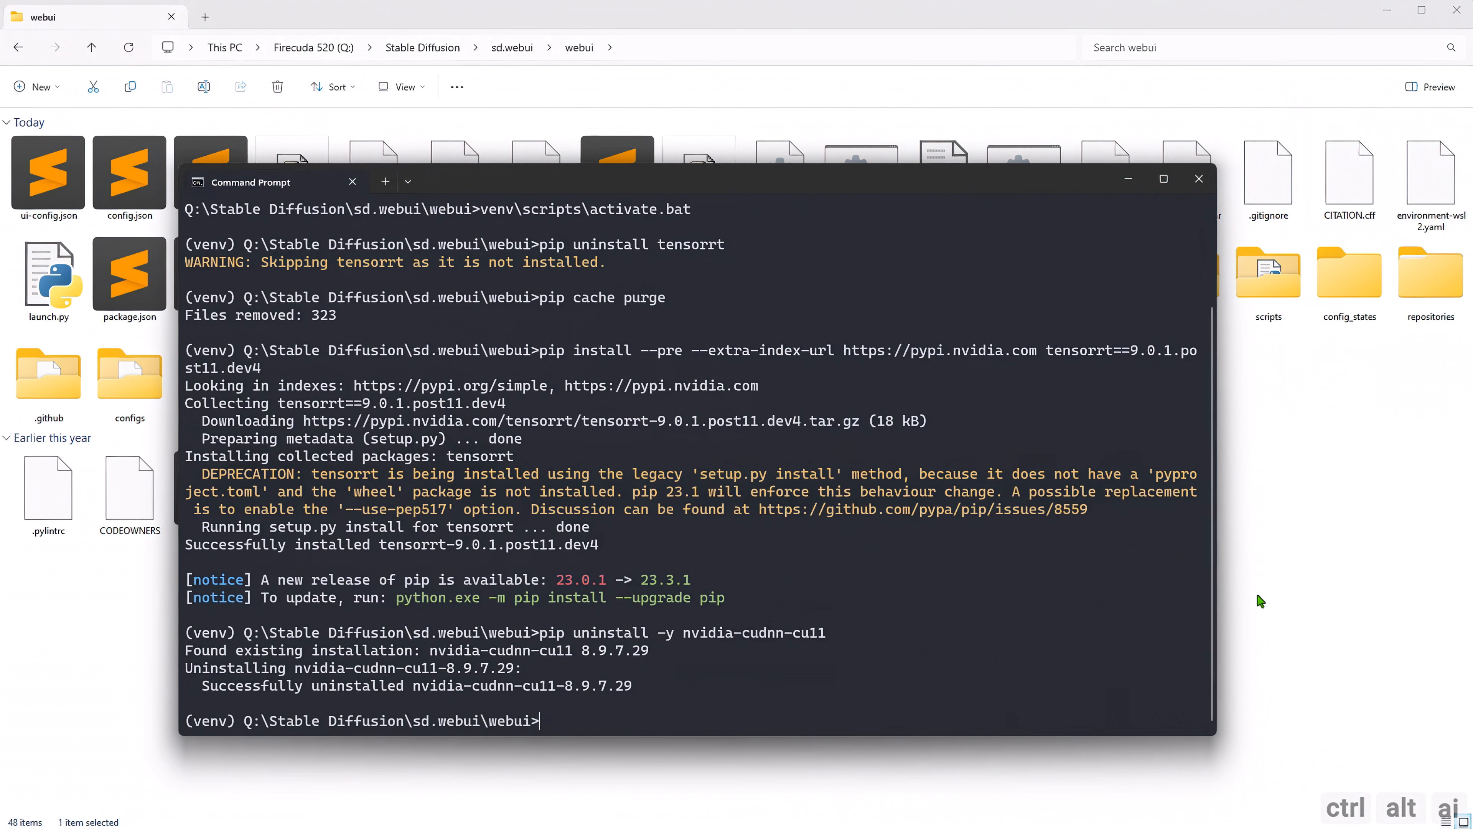
Install the onnxruntime package with pip in the virtual environment.
{"action": "type", "text": "pip install onnxruntime"}
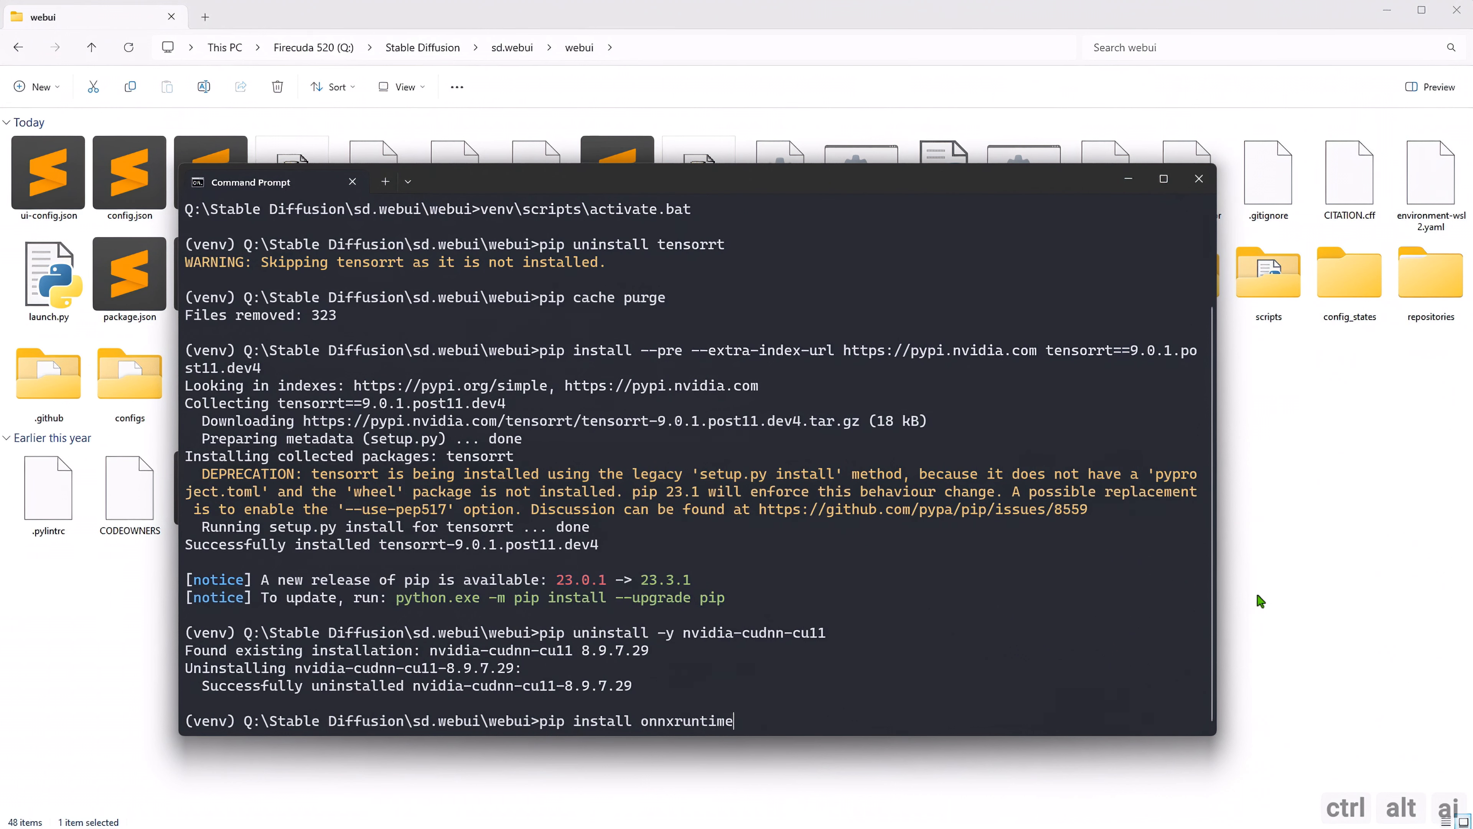
{"action": "key", "text": "Return"}
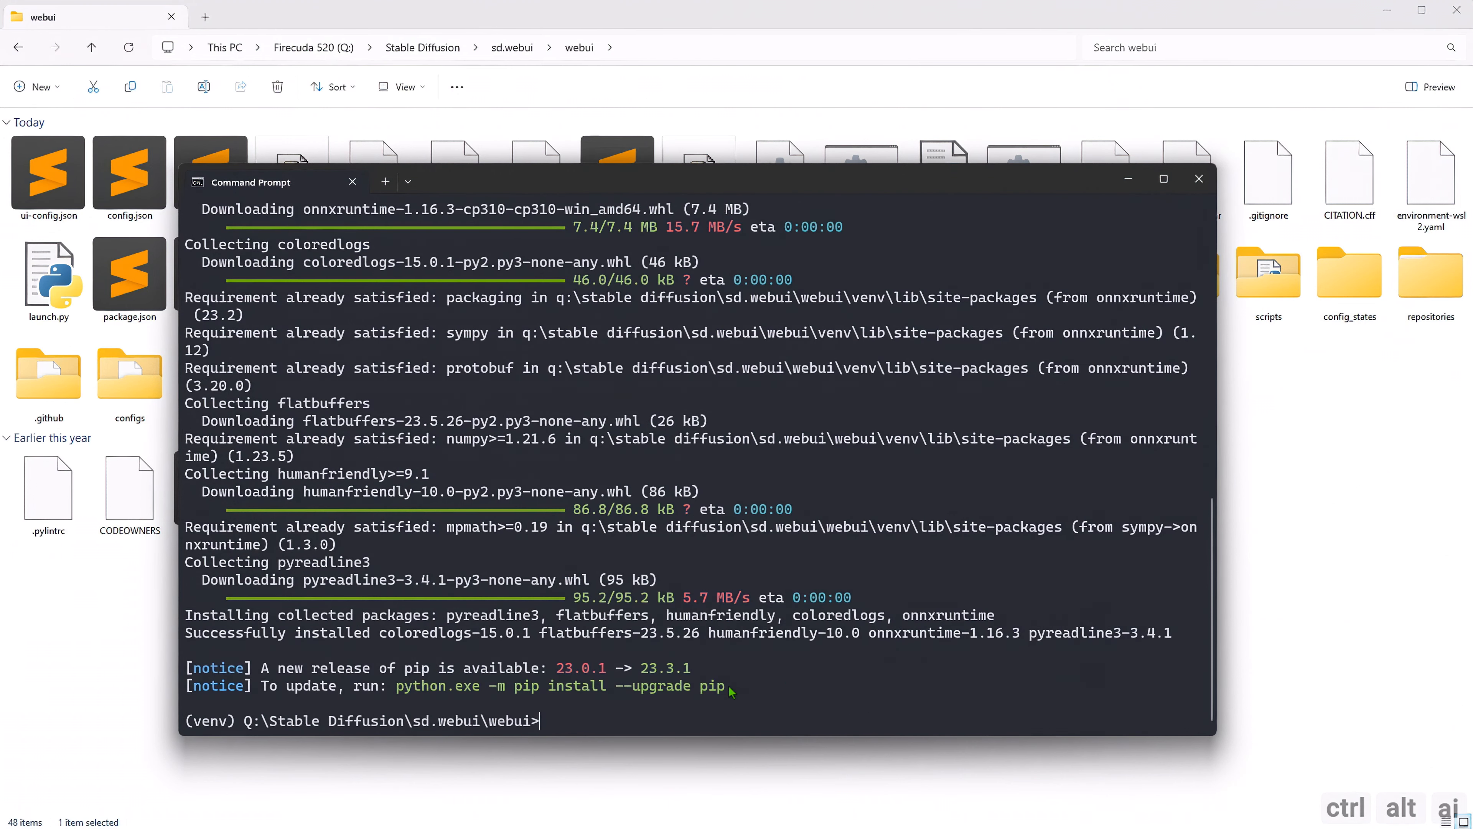
Upgrade pip by copying and running the suggested command python.exe -m pip install --upgrade pip.
{"action": "left_click_drag", "start_coordinate": [729, 691], "coordinate": [396, 689]}
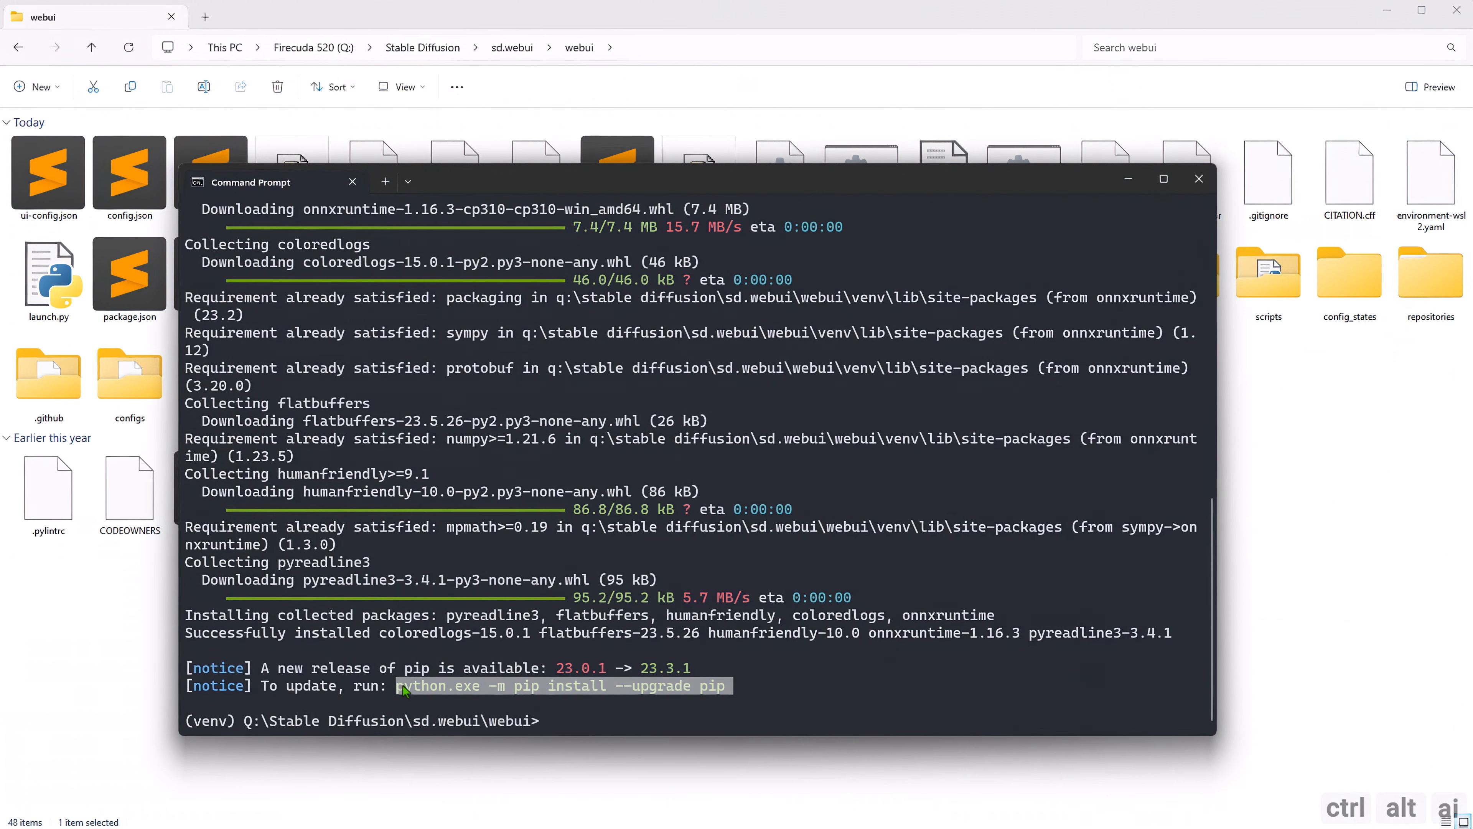
{"action": "key", "text": "ctrl+c"}
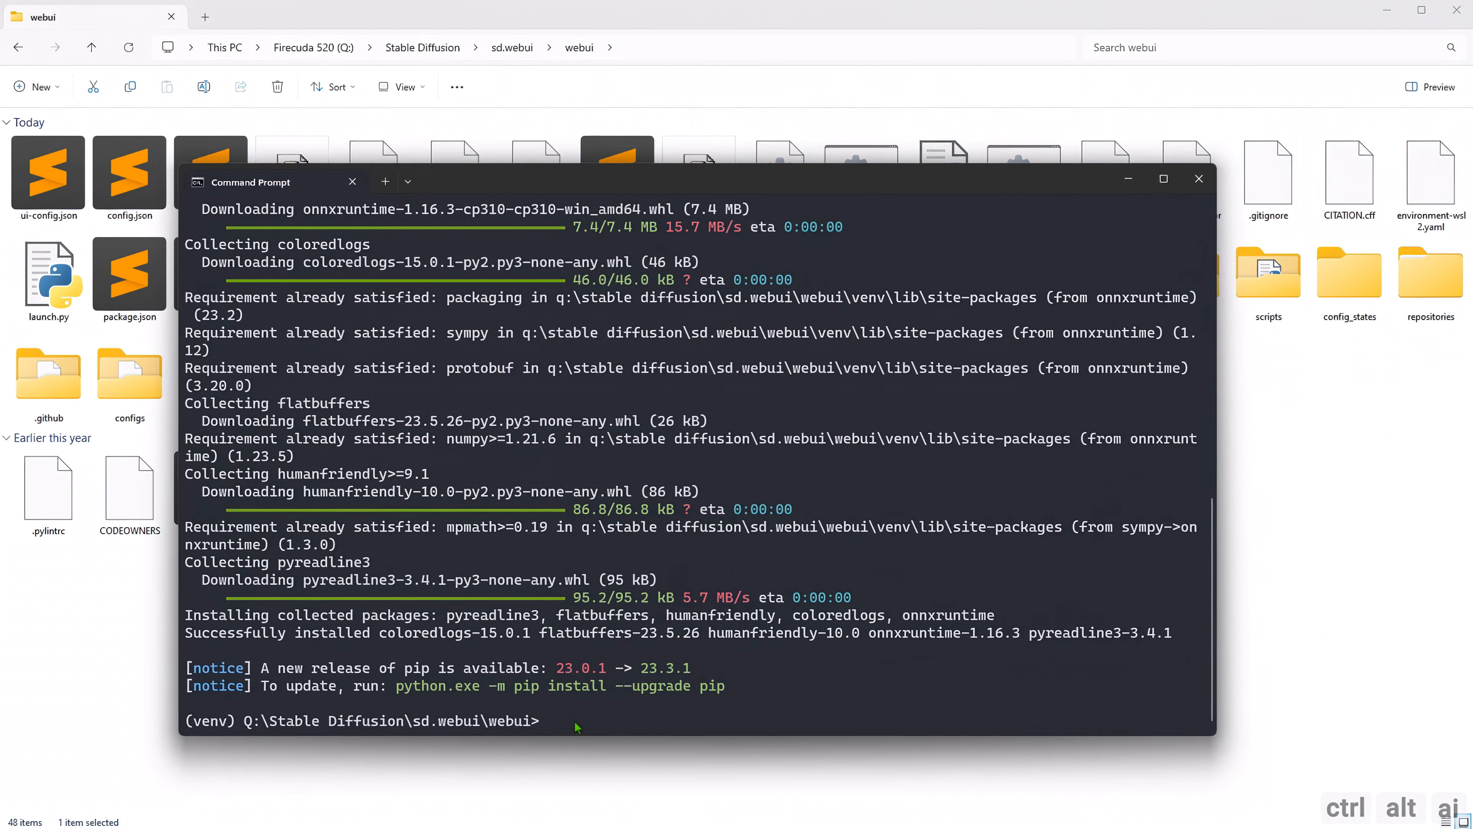
{"action": "key", "text": "ctrl+v"}
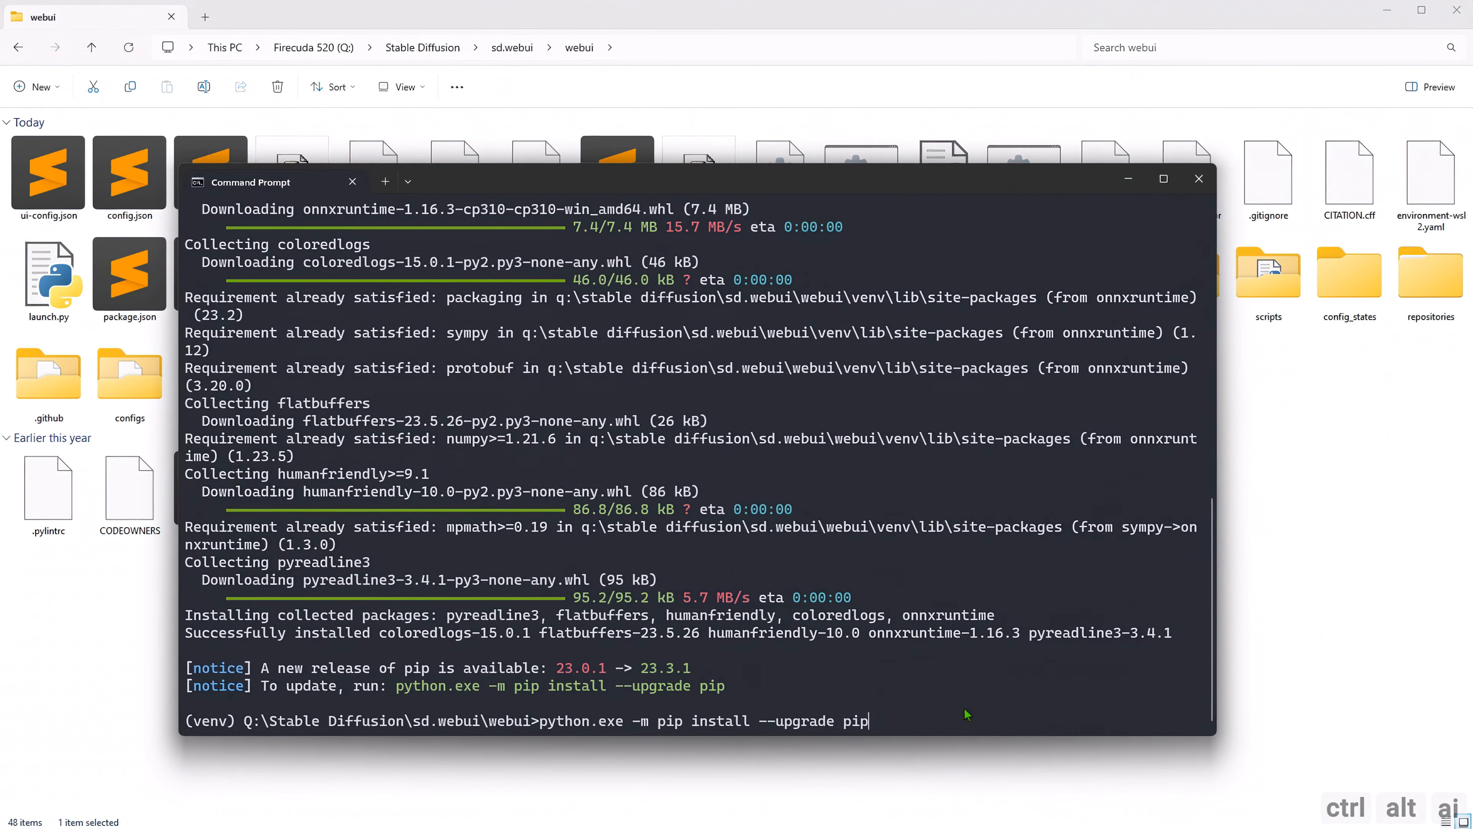
{"action": "key", "text": "Return"}
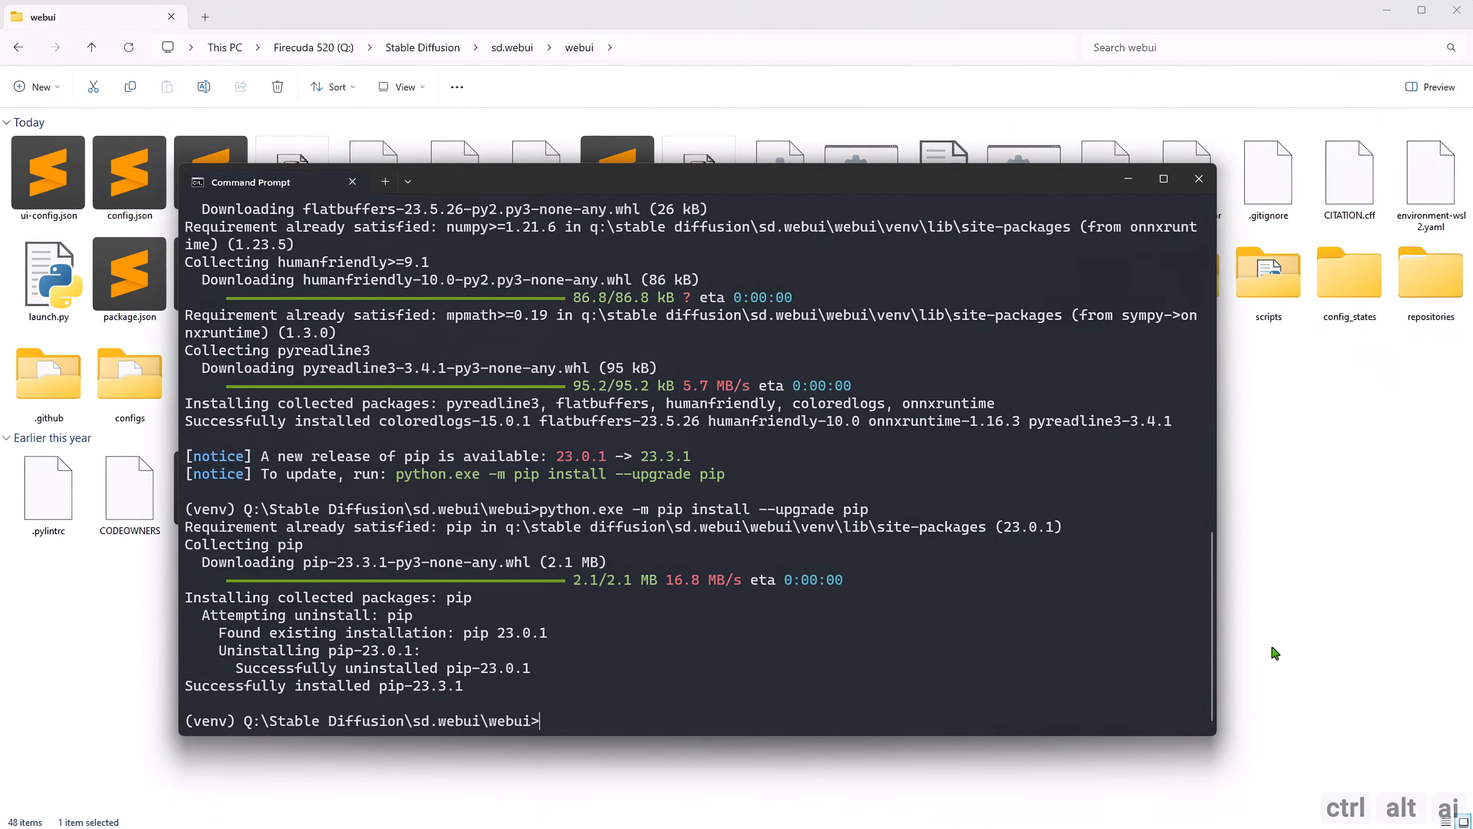
Install the onnx package with pip install onnx.
{"action": "type", "text": "pip install onnx"}
{"action": "key", "text": "Return"}
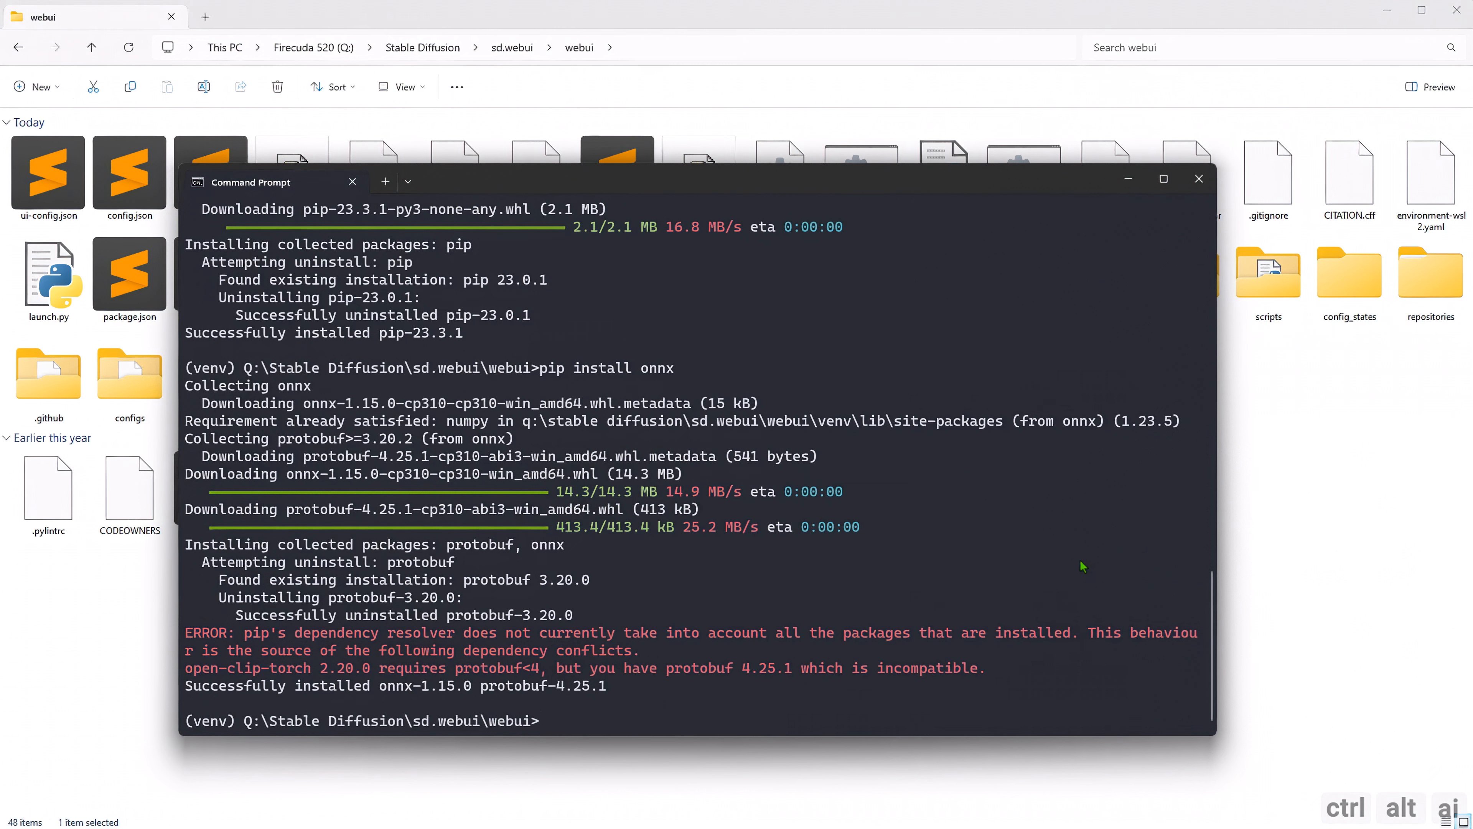
Install the colored package with pip install colored.
{"action": "type", "text": "pip install colored"}
{"action": "key", "text": "Return"}
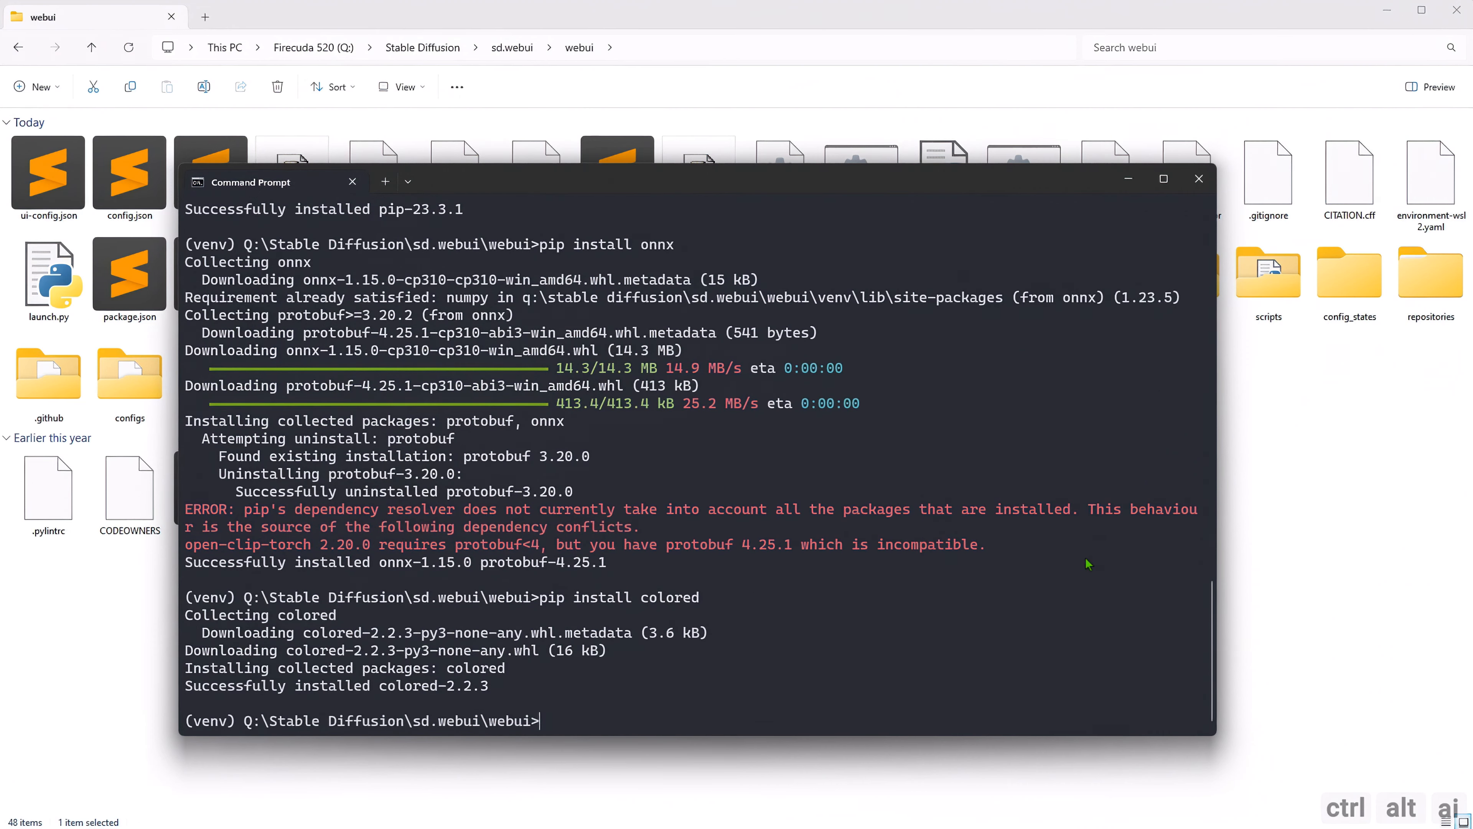
Deactivate the virtual environment by running venv\scripts\deactivate.bat.
{"action": "type", "text": "venv\\scripts\\deactivate"}
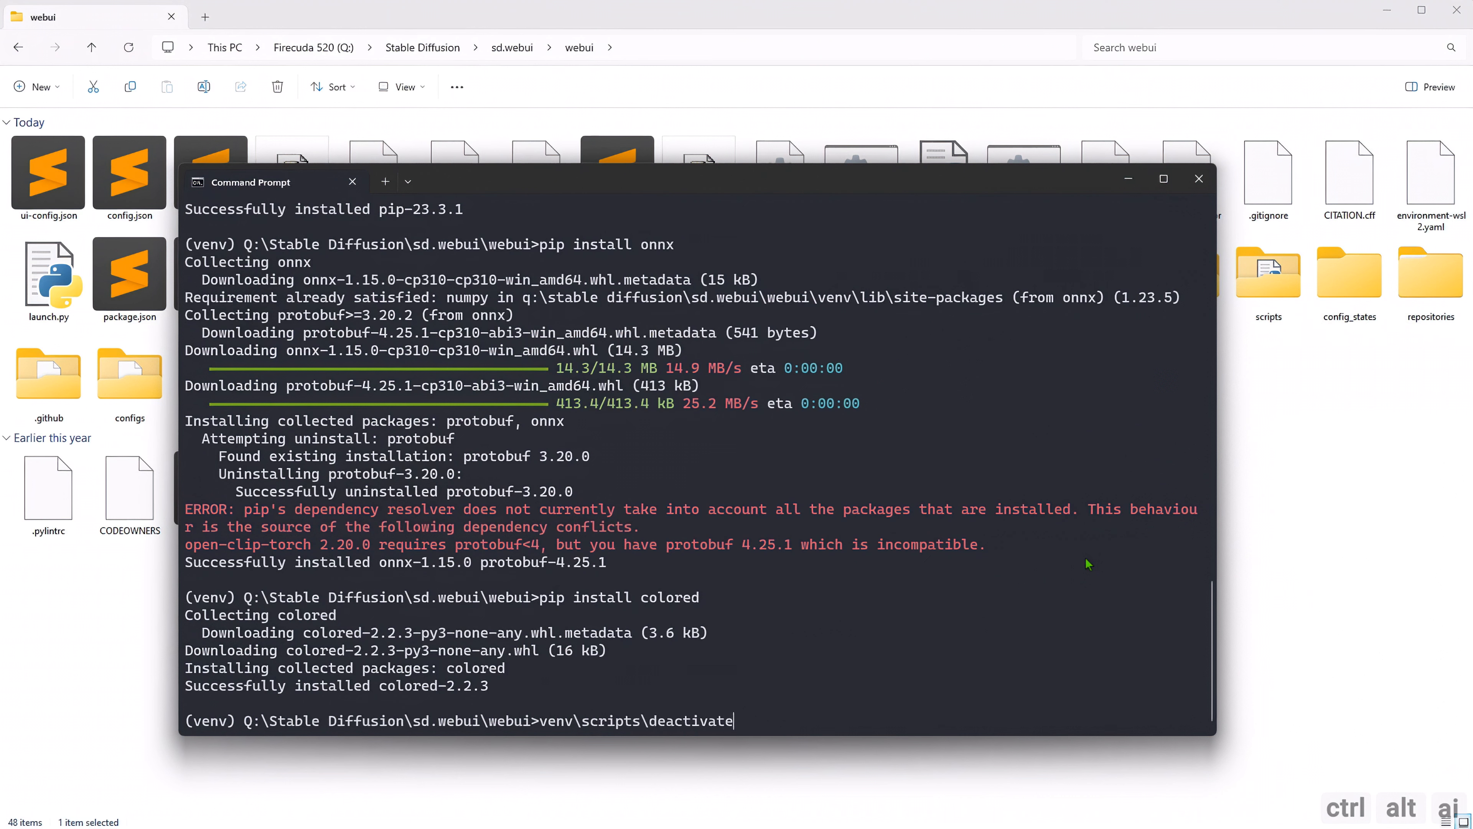
{"action": "type", "text": ".bat"}
{"action": "key", "text": "Return"}
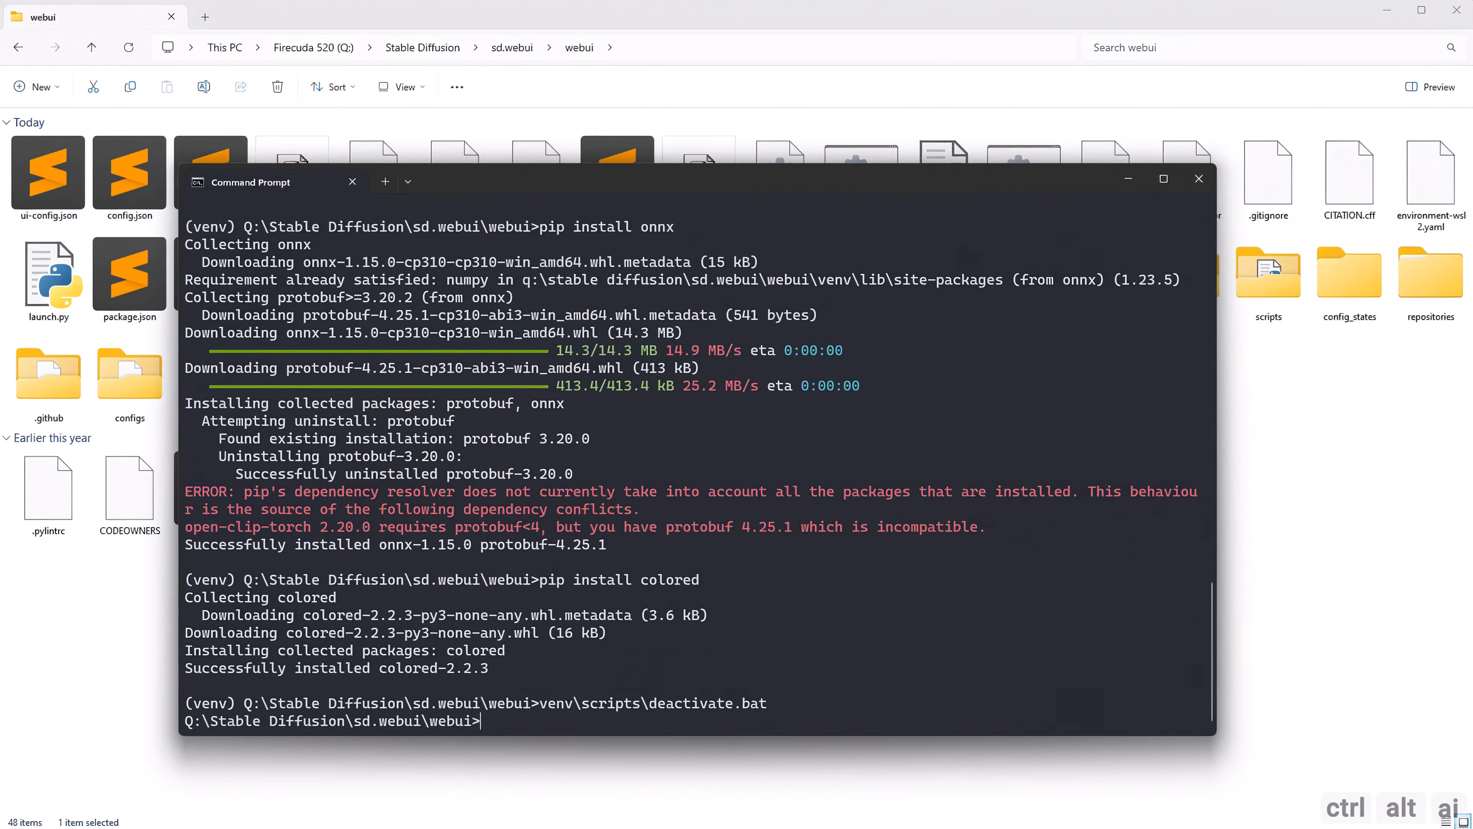
Launch the web UI from the Command Prompt with webui.bat.
{"action": "type", "text": "webui.bat"}
{"action": "key", "text": "Return"}
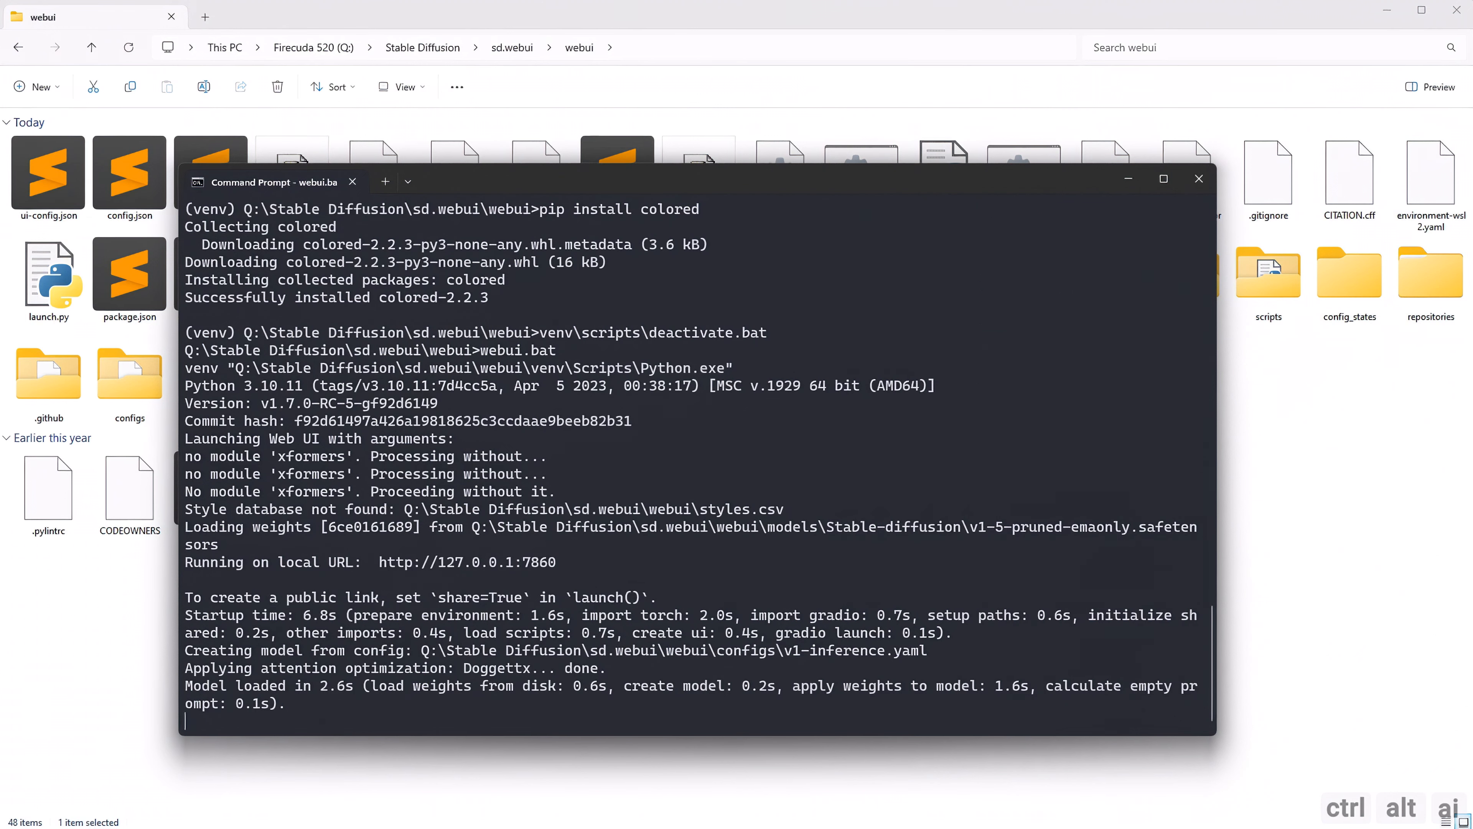
{"action": "key", "text": "alt+Tab"}
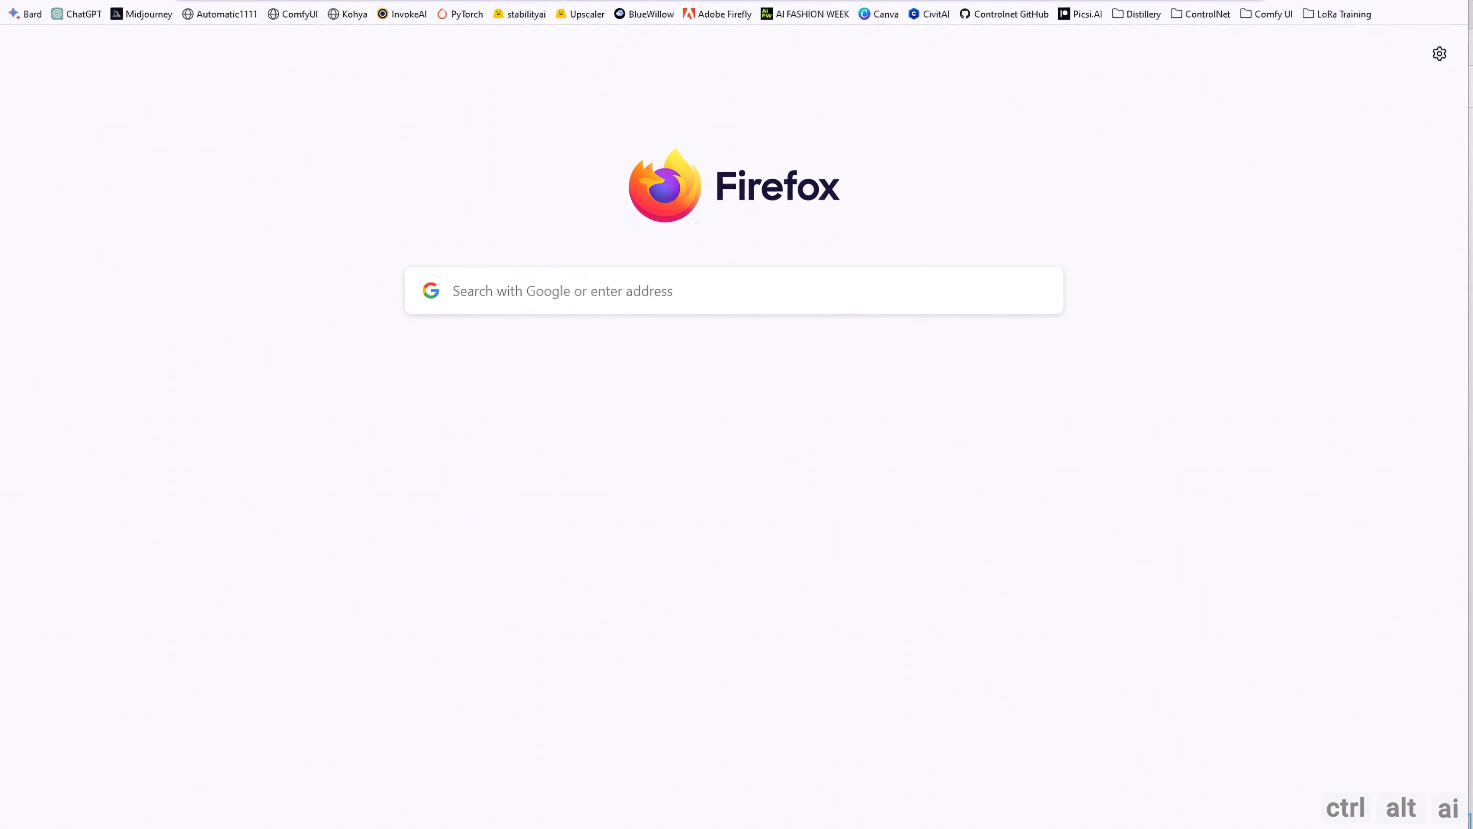
{"action": "left_click", "coordinate": [219, 11]}
{"action": "left_click", "coordinate": [662, 109]}
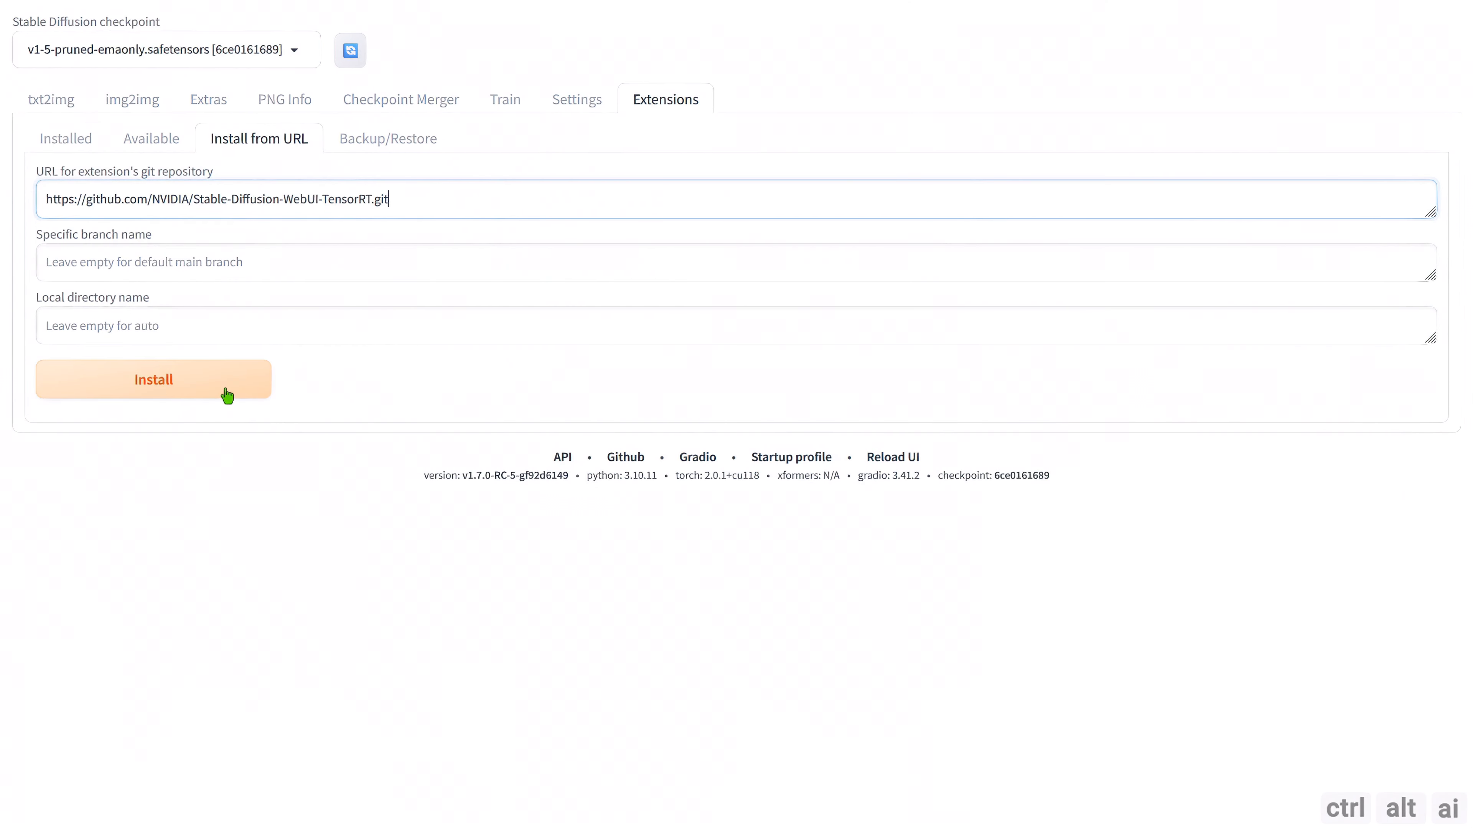
{"action": "left_click", "coordinate": [227, 395]}
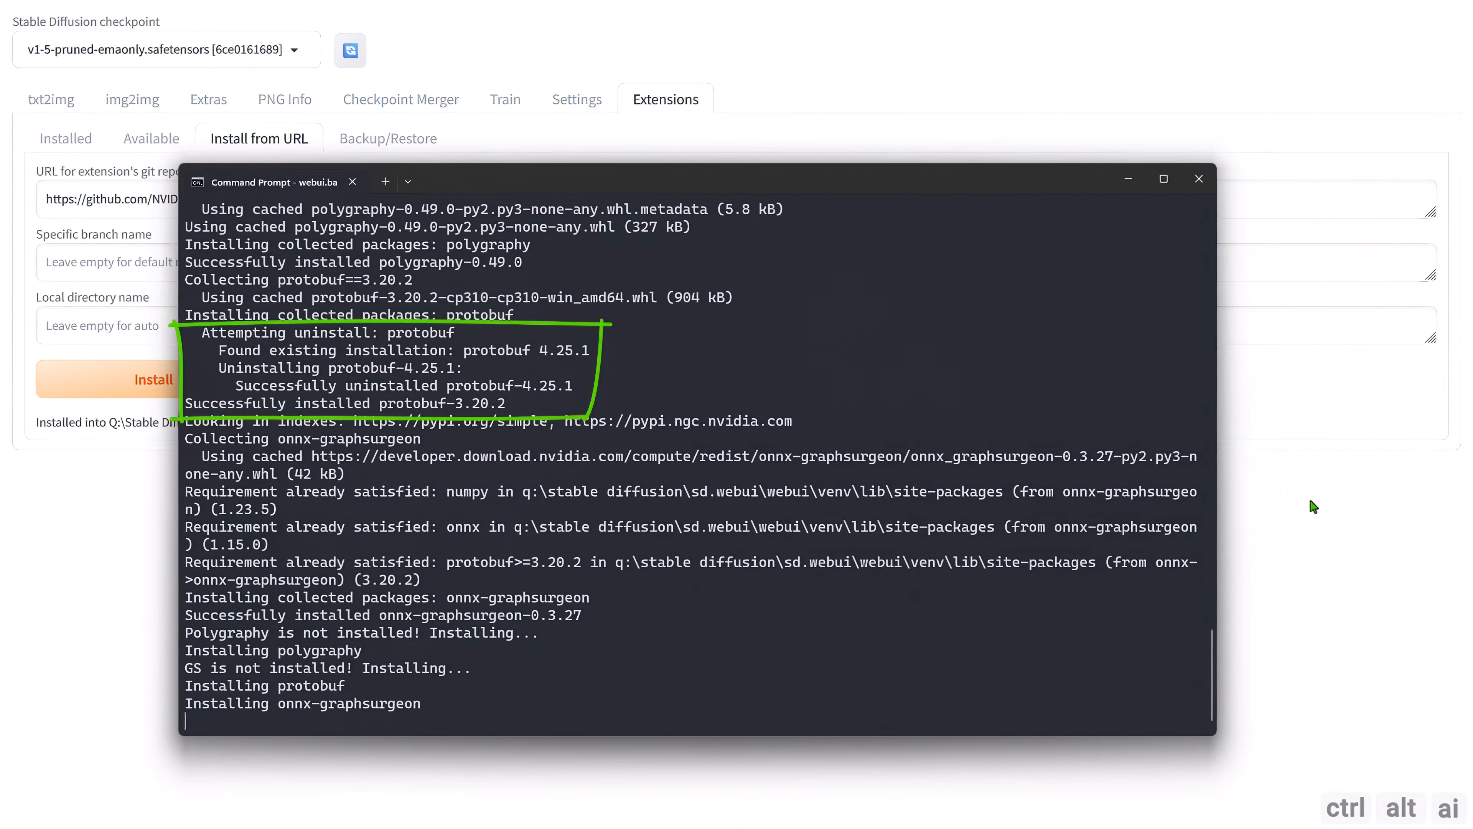
Apply the newly installed Stable-Diffusion-WebUI-TensorRT extension from the installed extensions list and restart the web UI.
{"action": "left_click", "coordinate": [91, 559]}
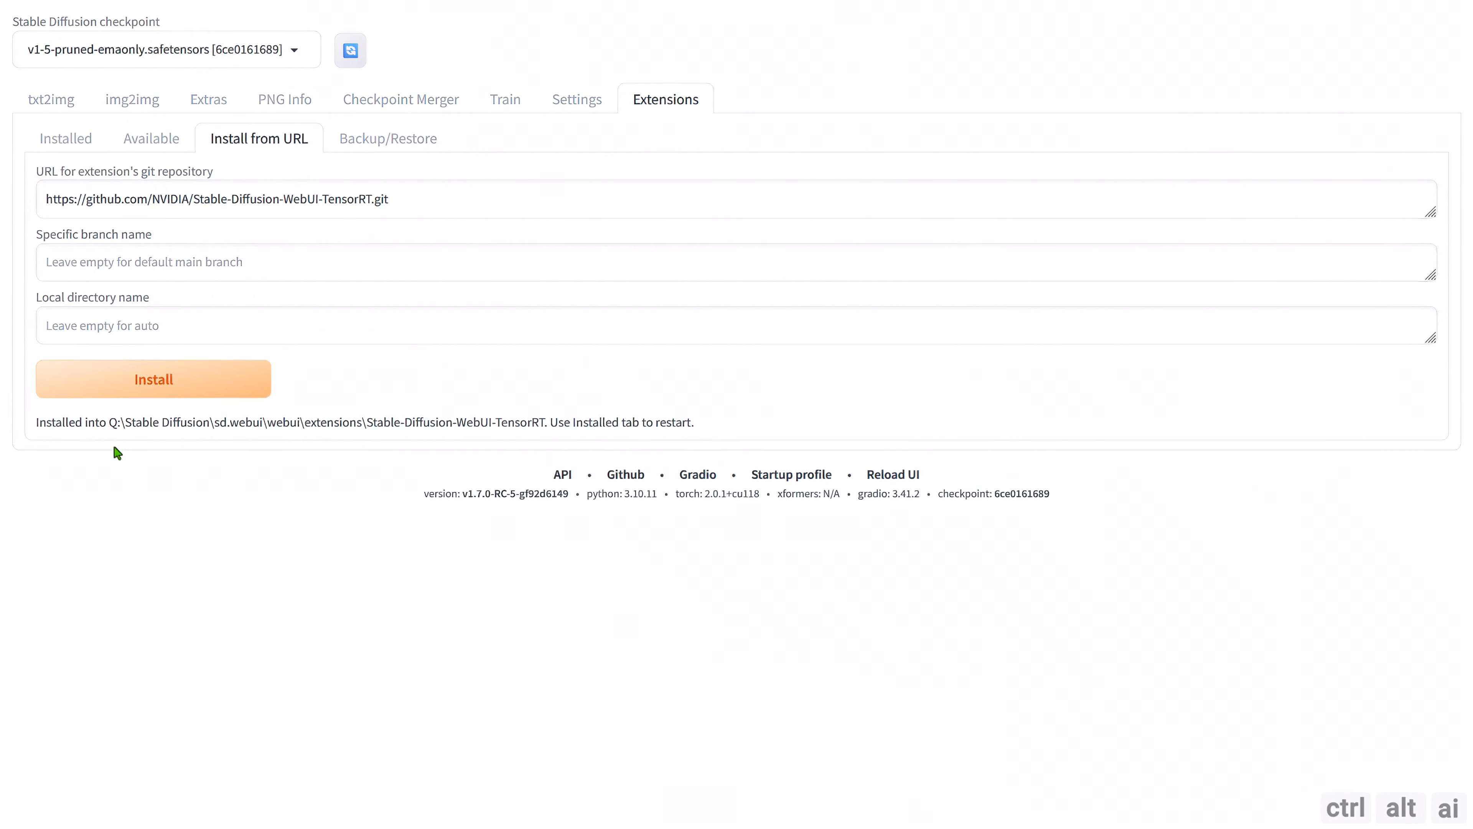
{"action": "left_click_drag", "start_coordinate": [36, 422], "coordinate": [733, 431]}
{"action": "left_click", "coordinate": [719, 429]}
{"action": "left_click", "coordinate": [97, 145]}
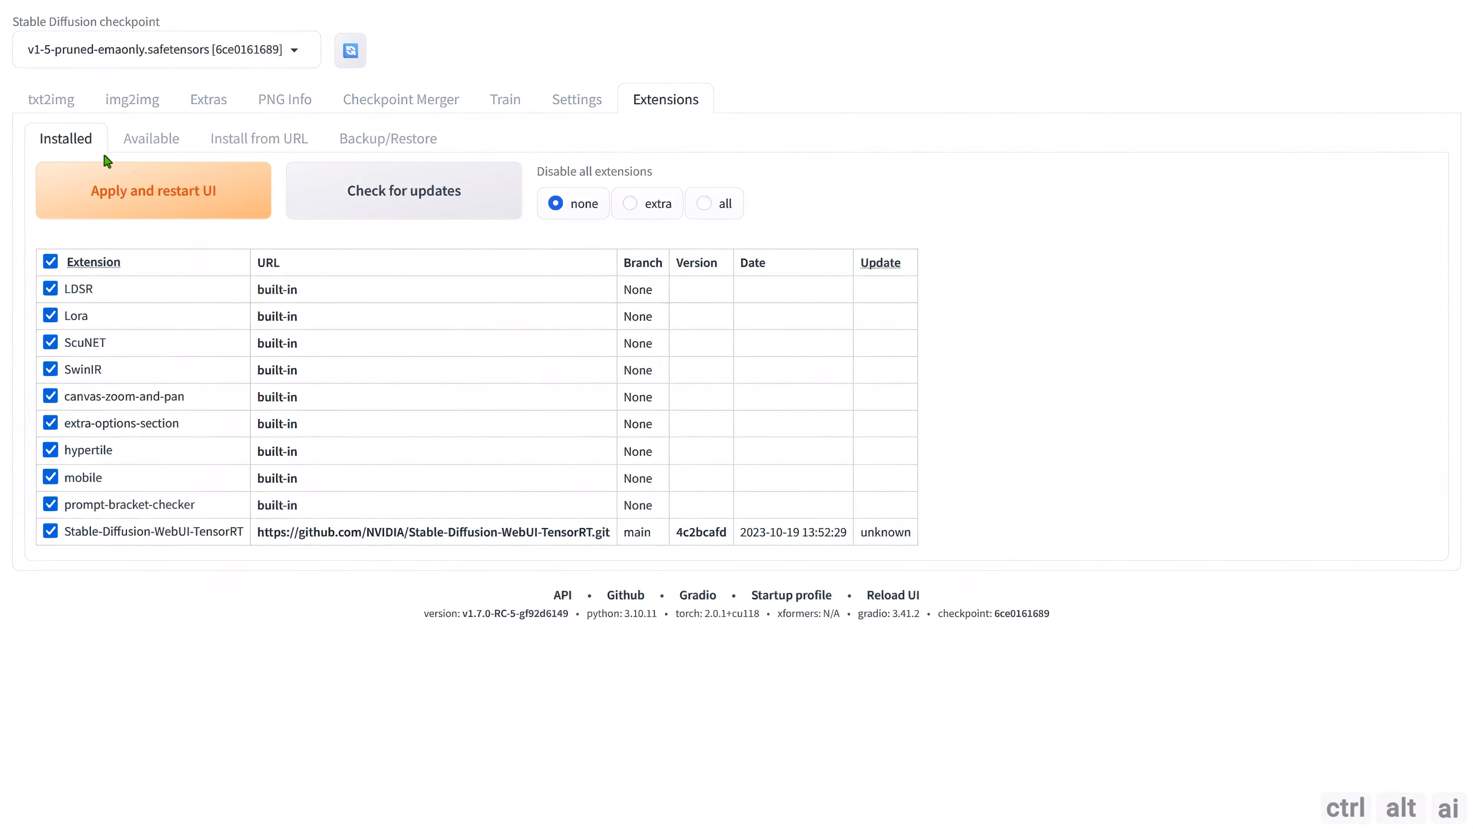
{"action": "left_click", "coordinate": [204, 210]}
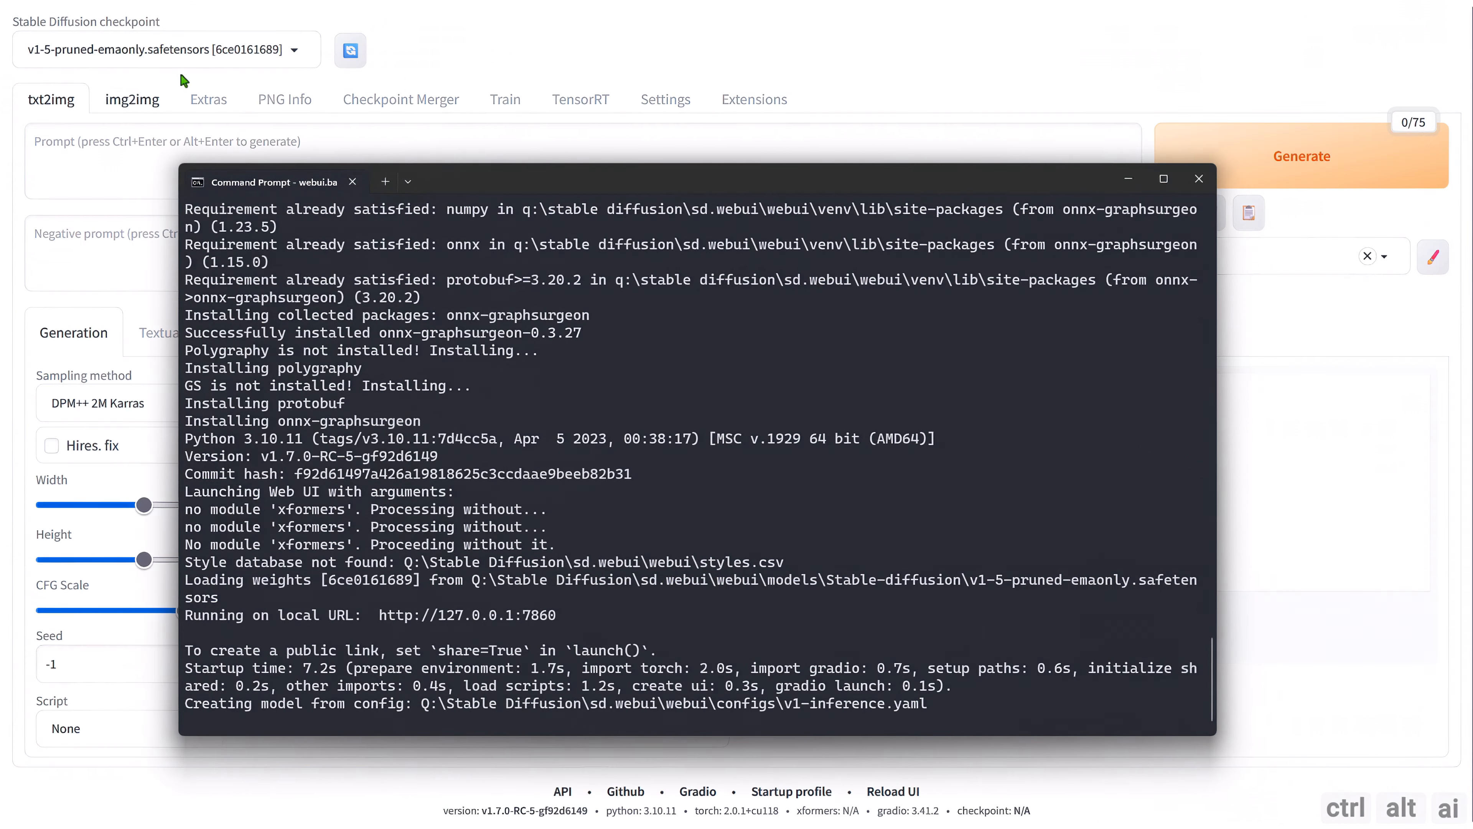
{"action": "left_click", "coordinate": [1269, 321]}
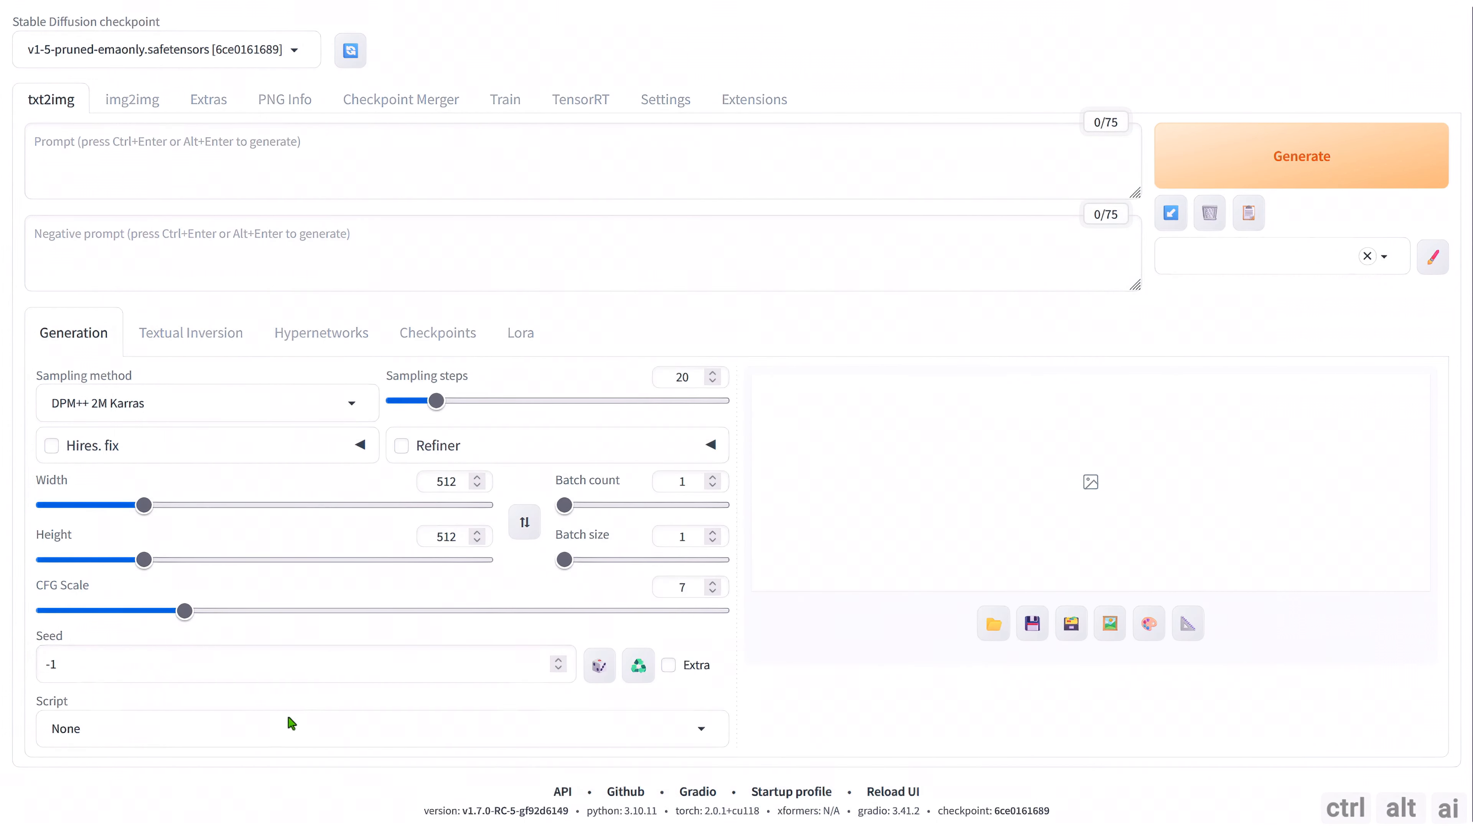
Open a blank browser tab and close the Command Prompt window running the web UI.
{"action": "key", "text": "ctrl+t"}
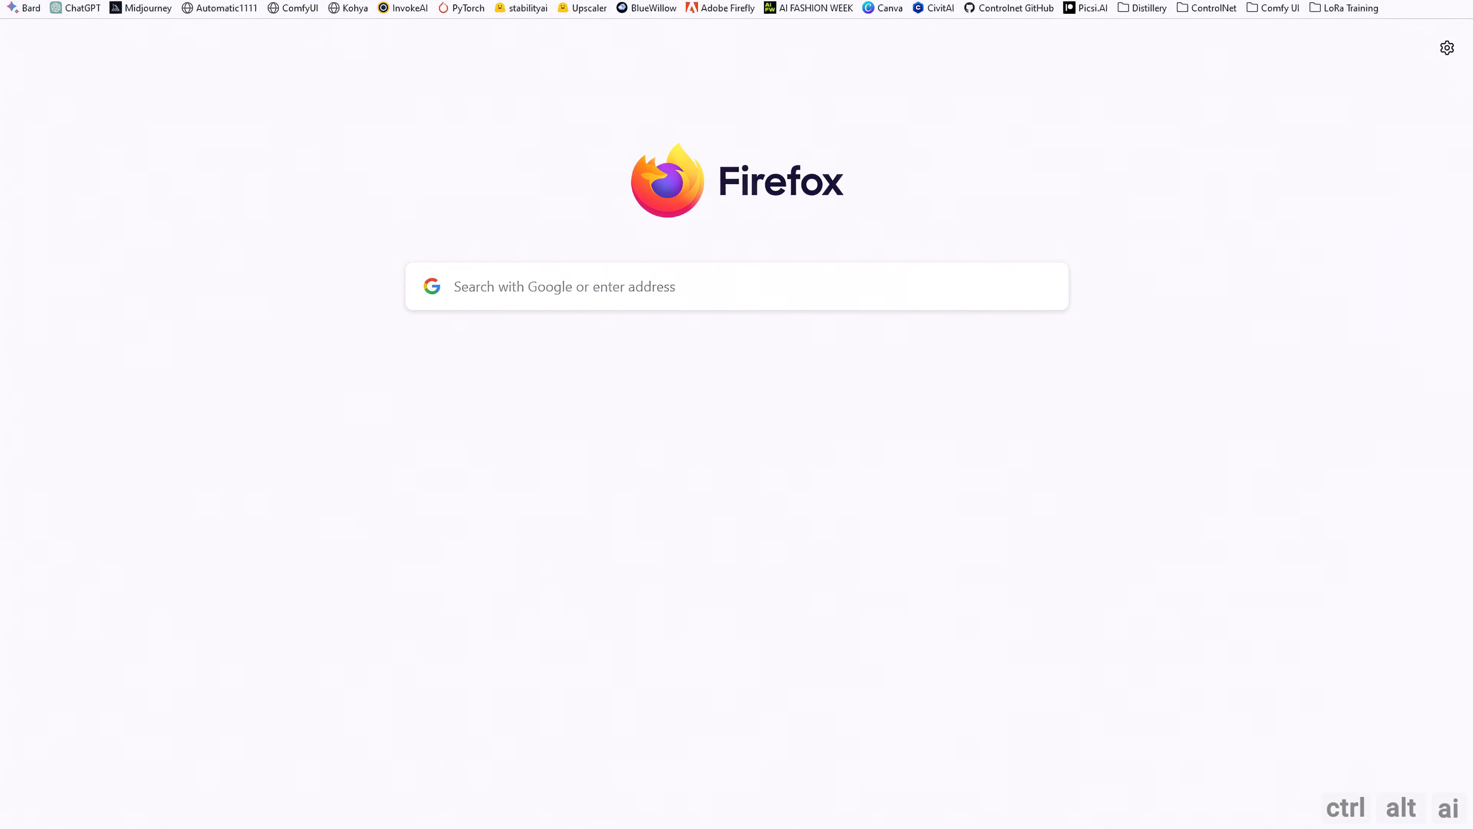
{"action": "key", "text": "alt+Tab"}
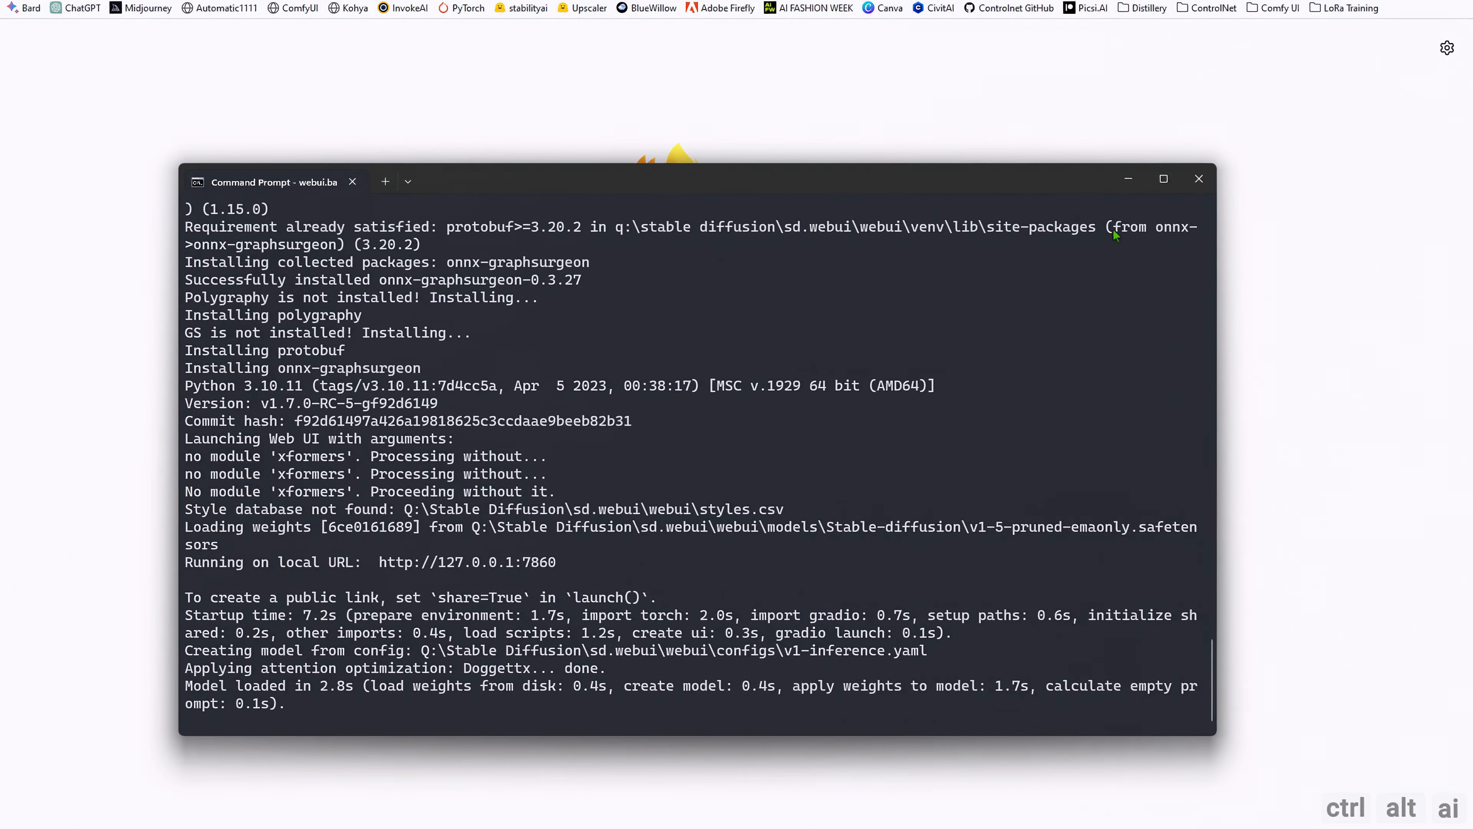
{"action": "left_click", "coordinate": [1199, 178]}
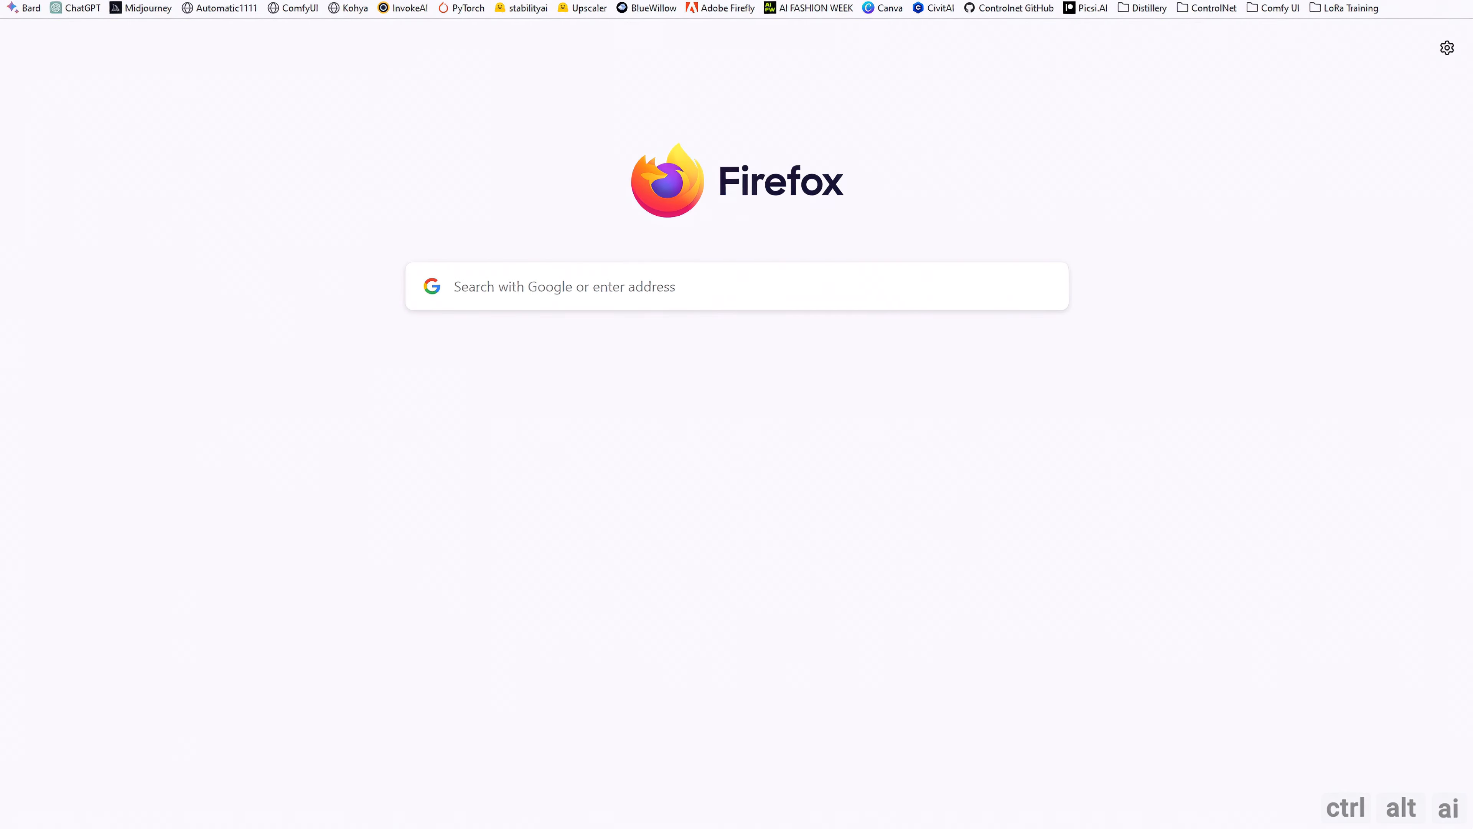
Switch to the webui folder in File Explorer and run webui.bat.
{"action": "key", "text": "alt+Tab"}
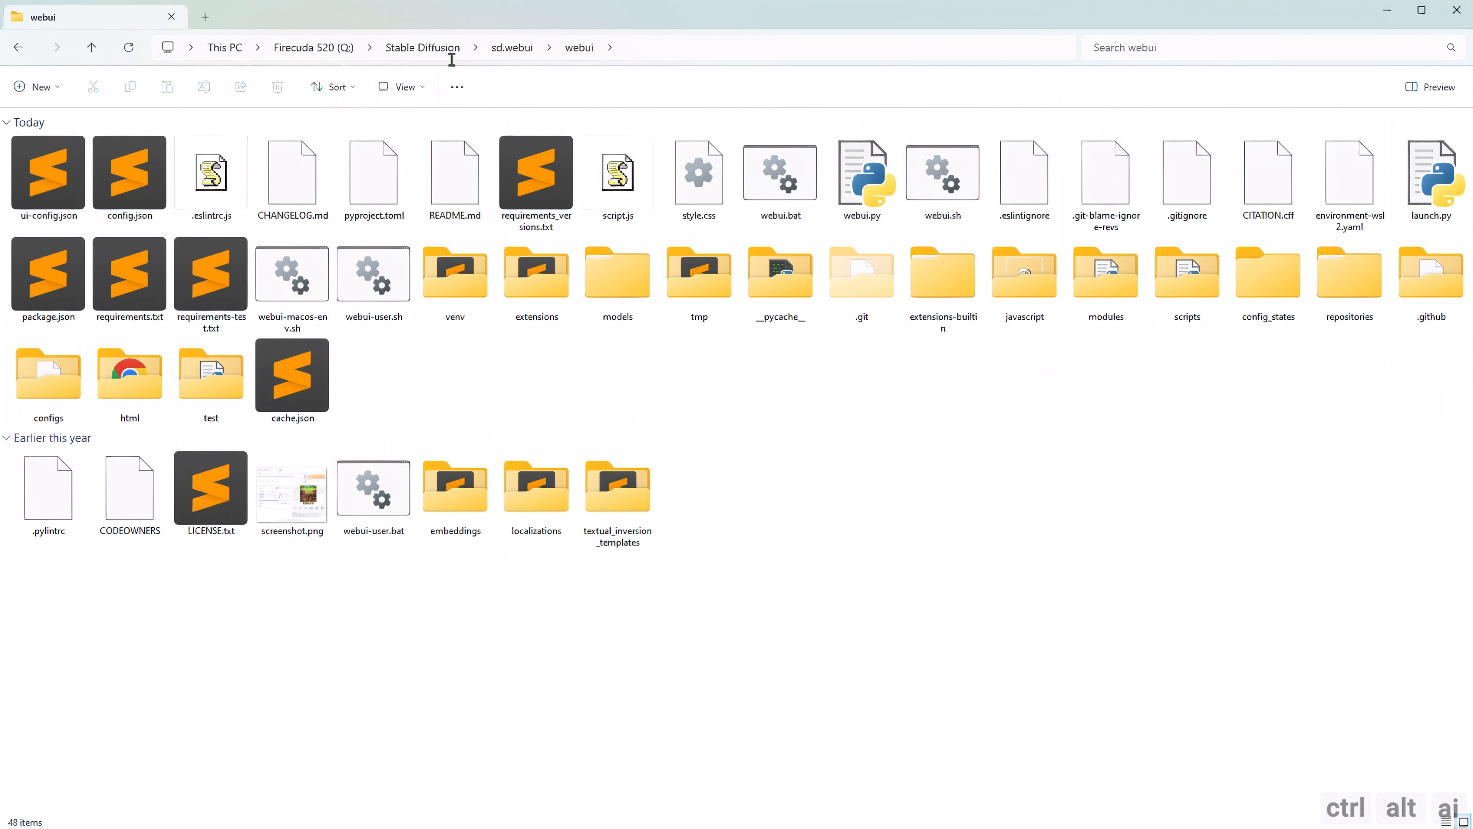
{"action": "left_click", "coordinate": [787, 199]}
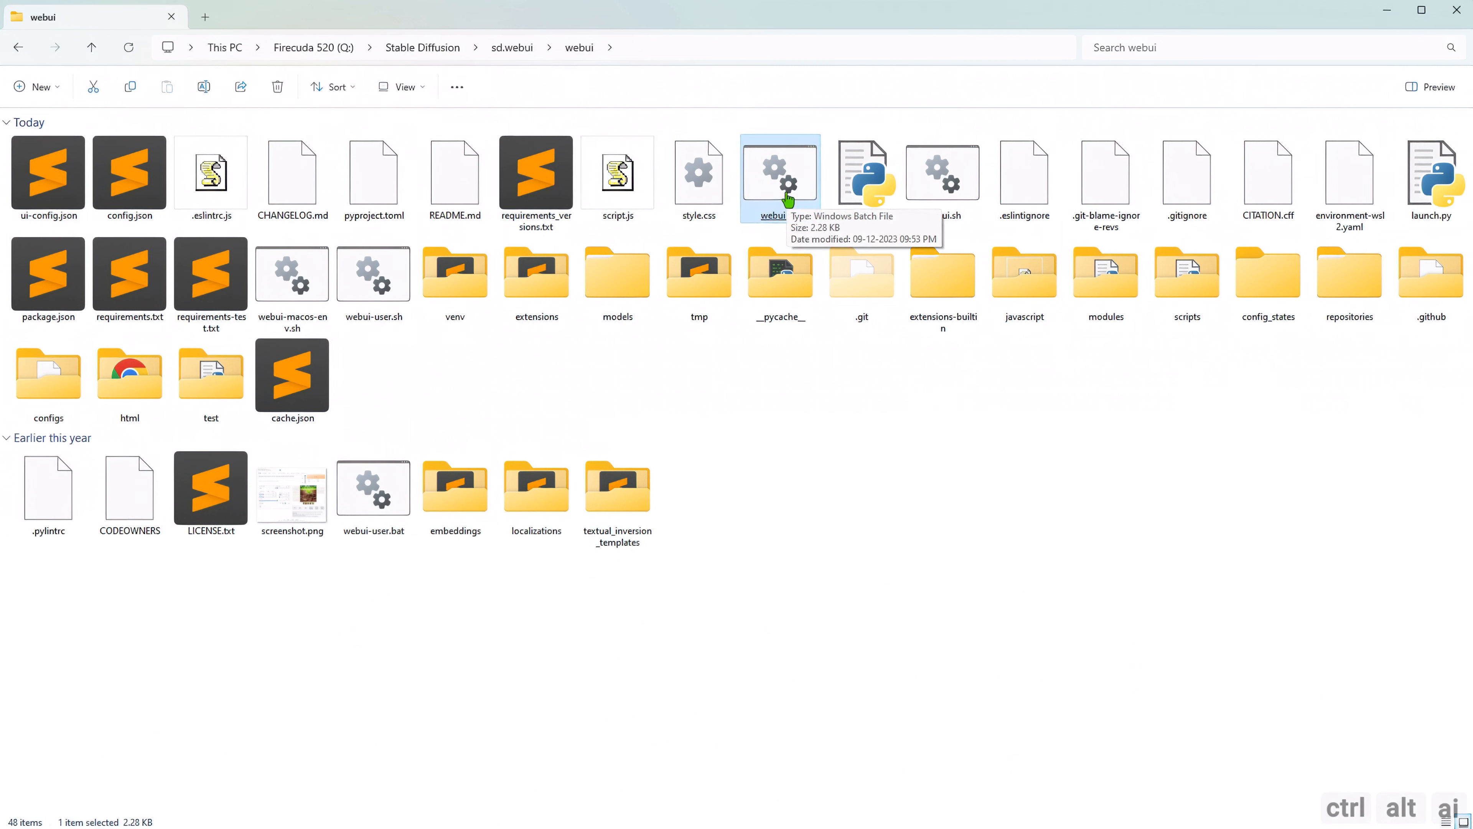
{"action": "double_click", "coordinate": [787, 199]}
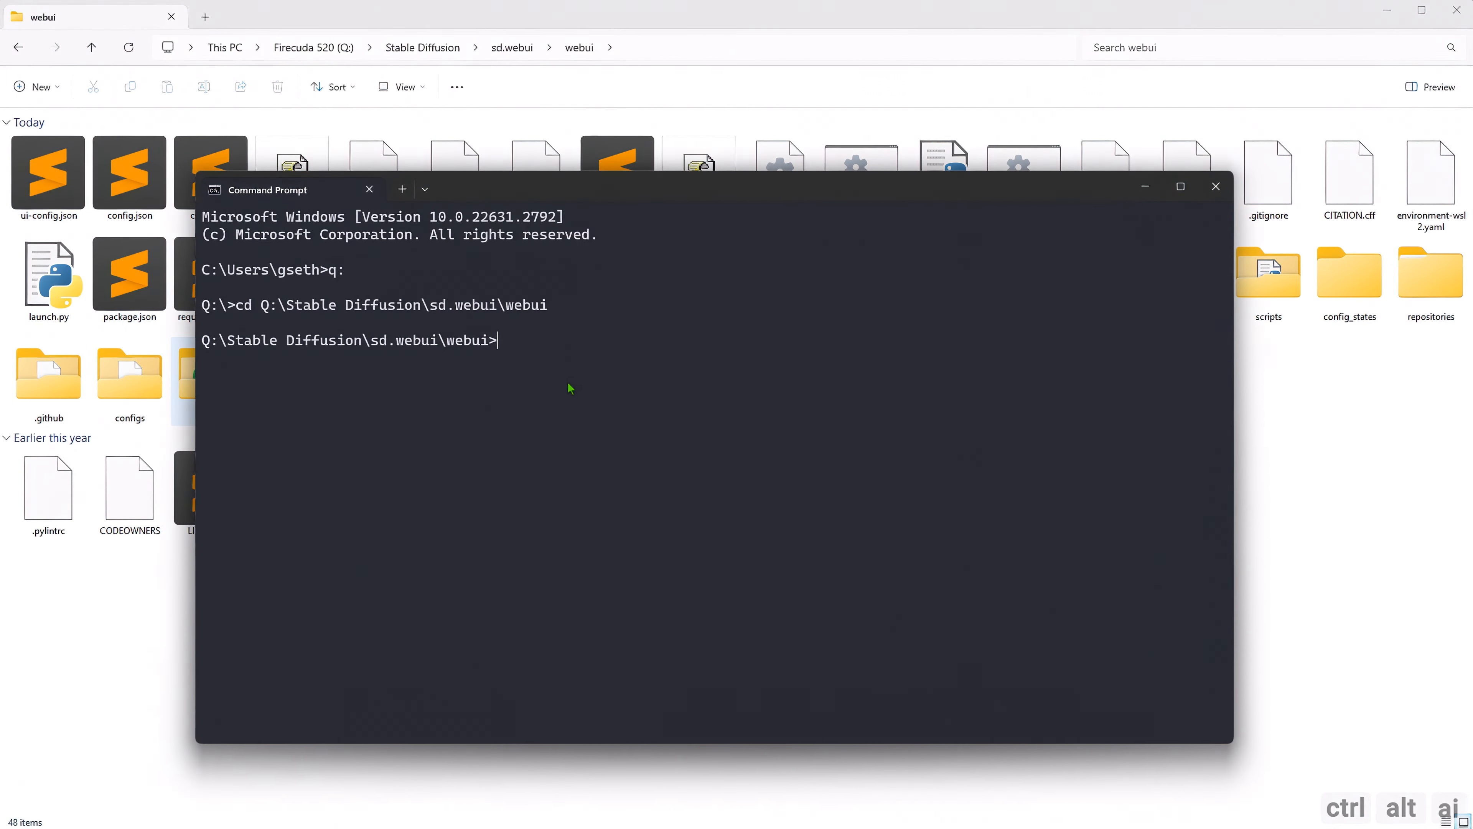
Activate the virtual environment with venv\scripts\activate.bat and clear pip's cache with pip cache purge.
{"action": "type", "text": "venv\\scripts\\activate.bat"}
{"action": "key", "text": "Return"}
{"action": "type", "text": "pip cache purge"}
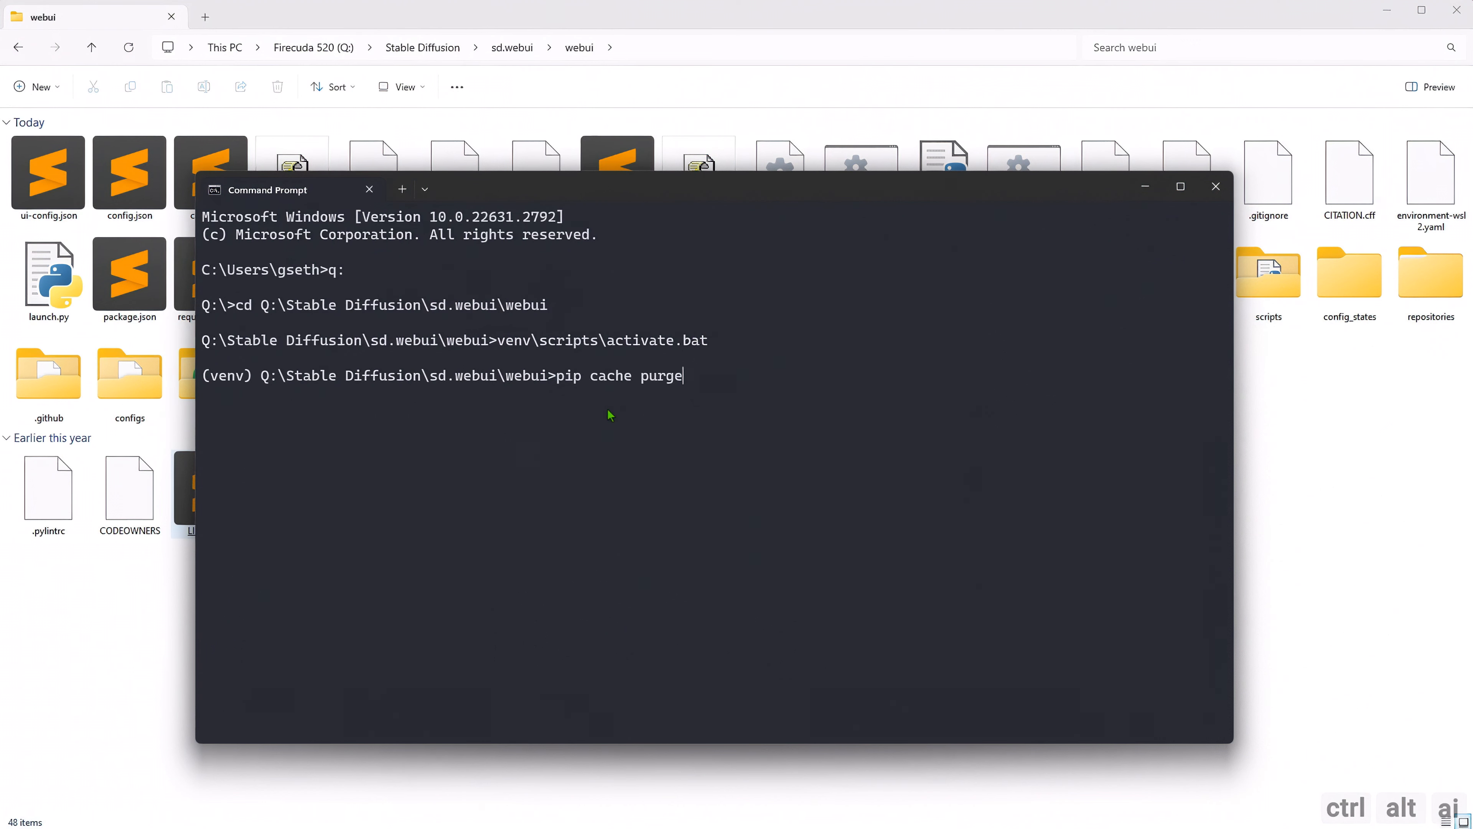
{"action": "key", "text": "Return"}
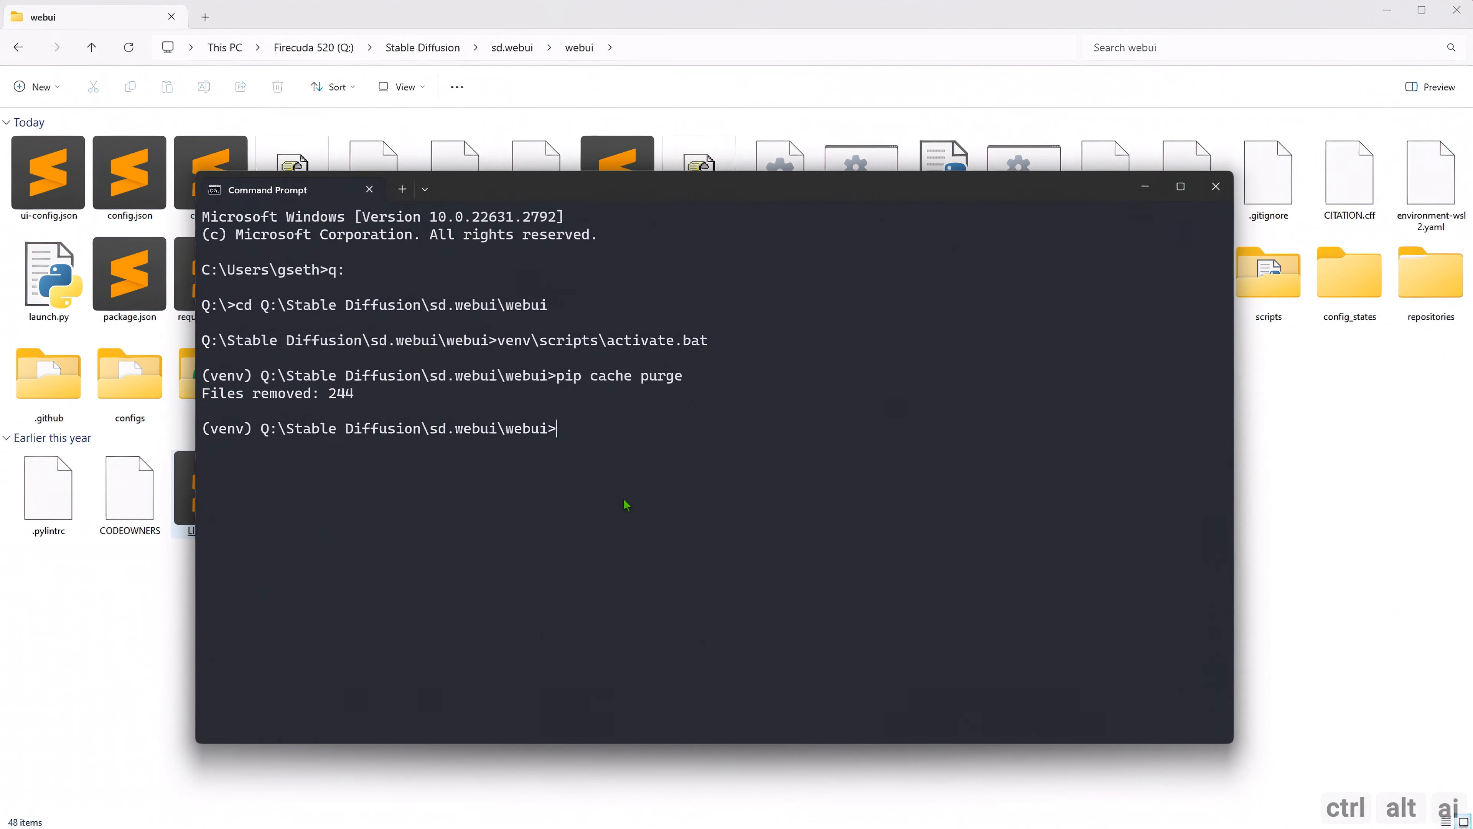
{"action": "type", "text": "pip3 install -U xformers --index-url https://download.pytorch.org/whl/cu121"}
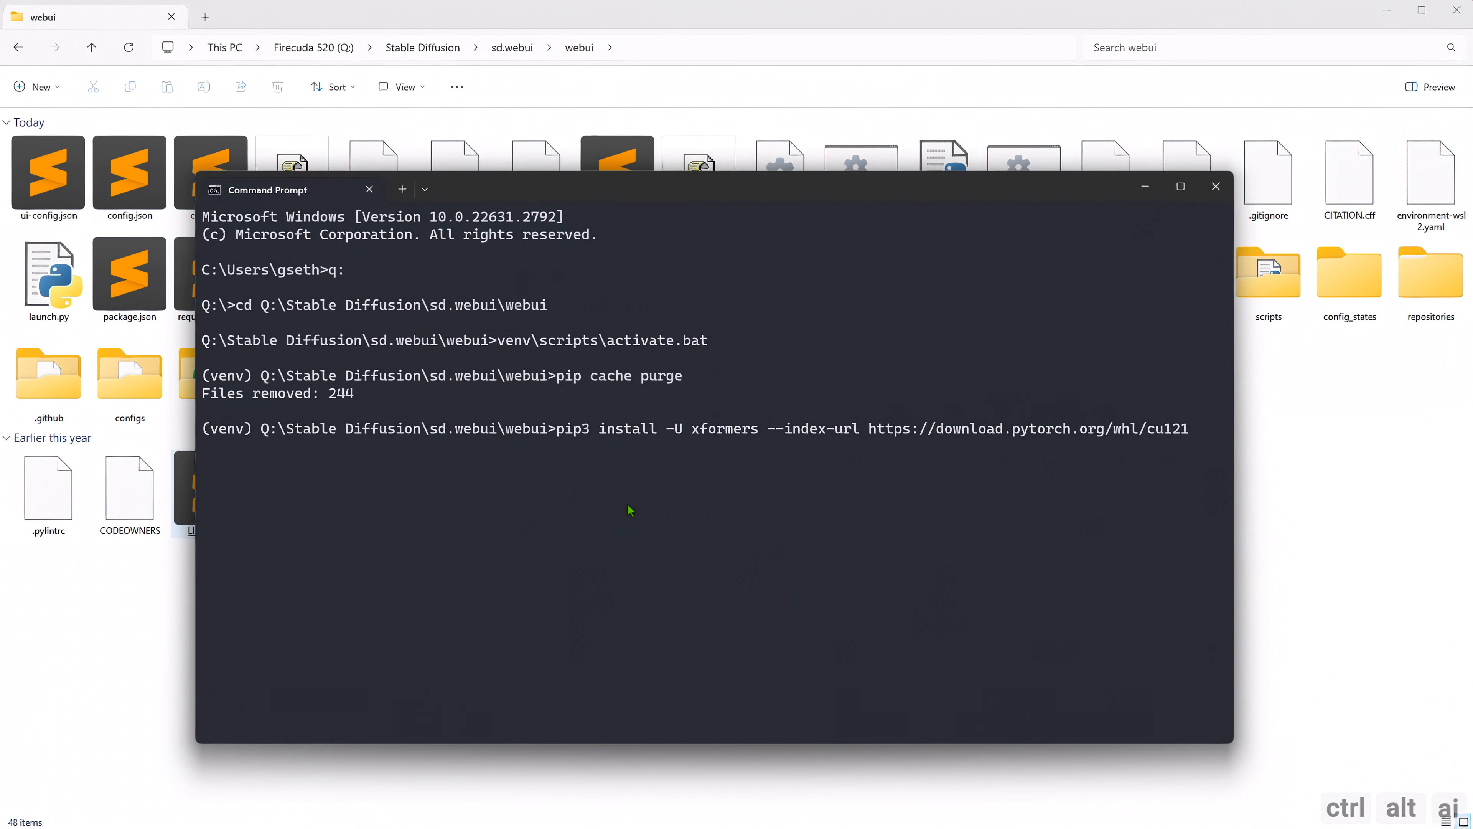
{"action": "key", "text": "Return"}
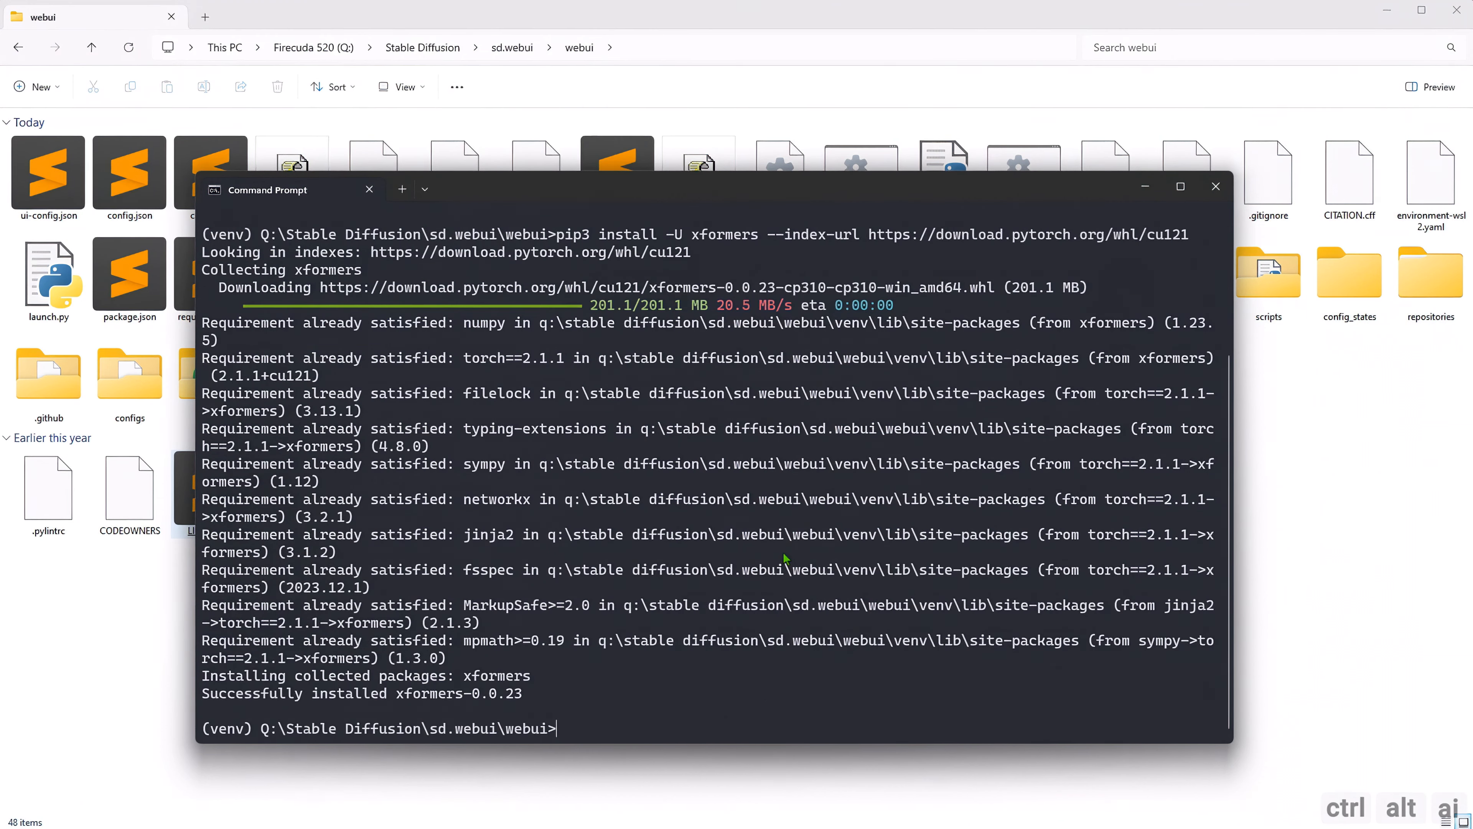
{"action": "left_click_drag", "start_coordinate": [530, 694], "coordinate": [202, 693]}
{"action": "key", "text": "ctrl+c"}
Deactivate the virtual environment with venv\Scripts\deactivate.bat and exit the Command Prompt.
{"action": "type", "text": "venv\\Scripts\\deactivate.bat"}
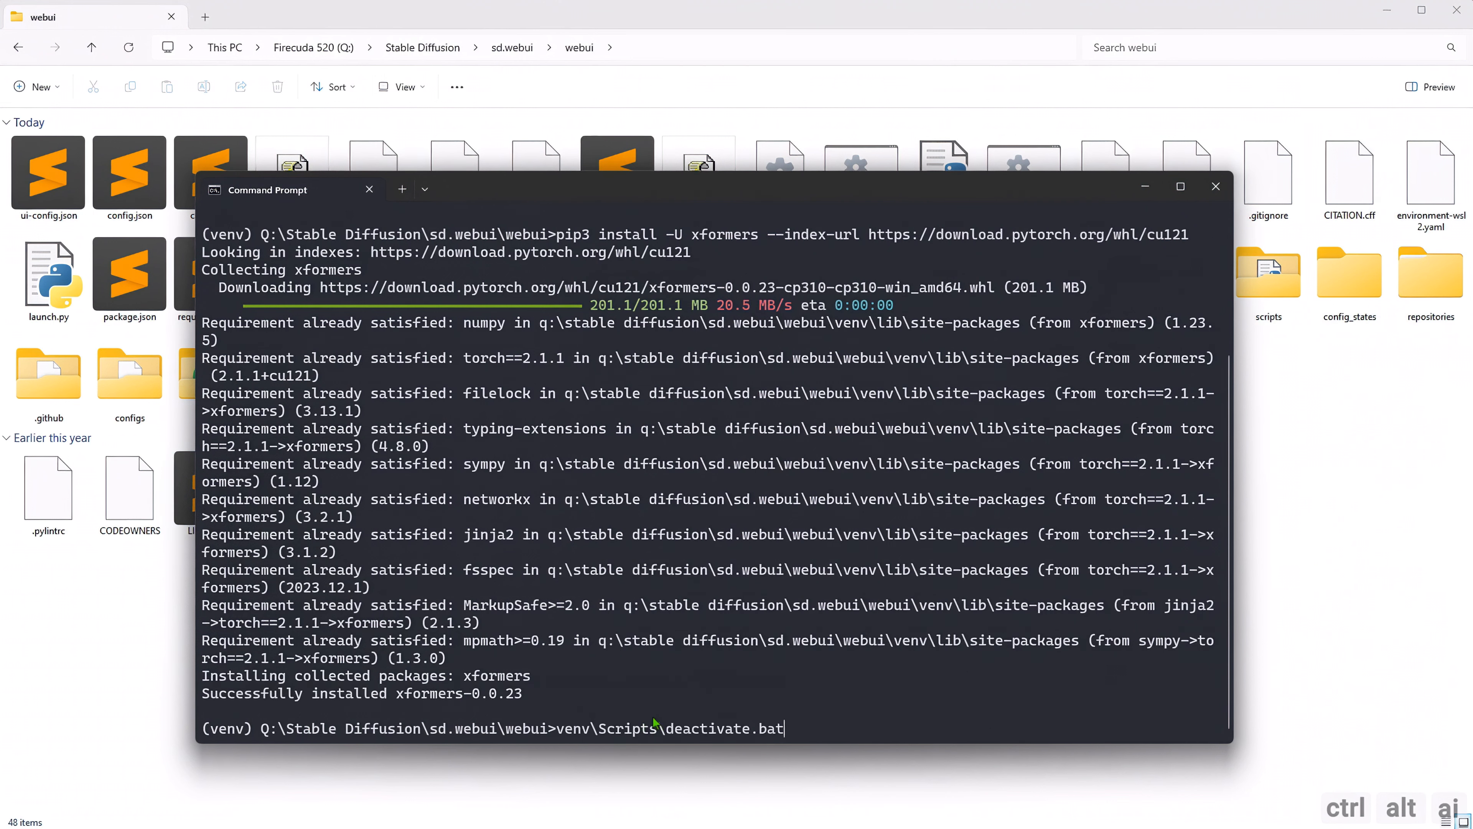
{"action": "key", "text": "Return"}
{"action": "type", "text": "exit"}
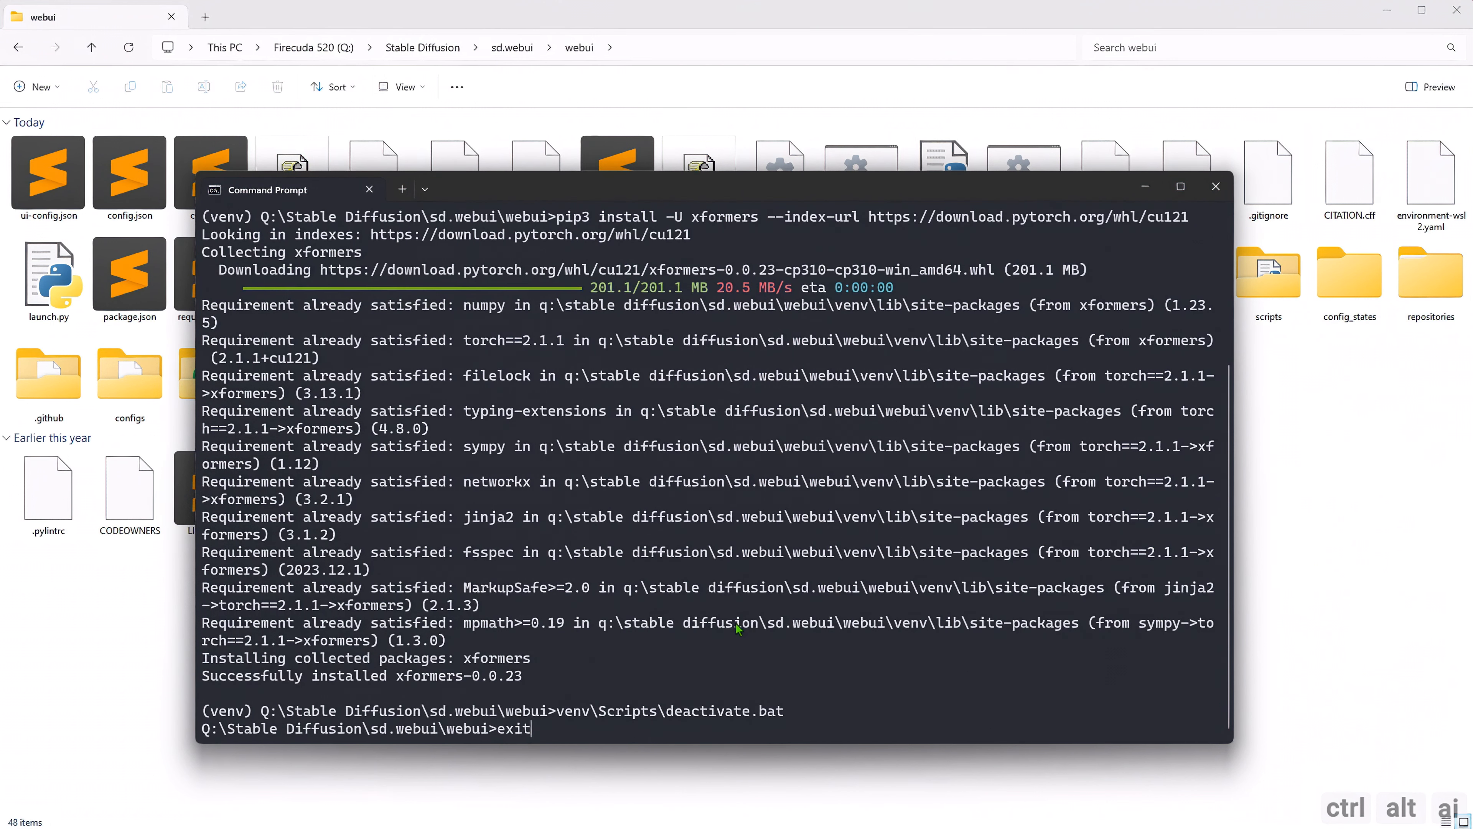
{"action": "key", "text": "Return"}
Open webui-user.bat from the webui folder for editing in Notepad.
{"action": "left_click", "coordinate": [385, 515]}
{"action": "right_click", "coordinate": [385, 515]}
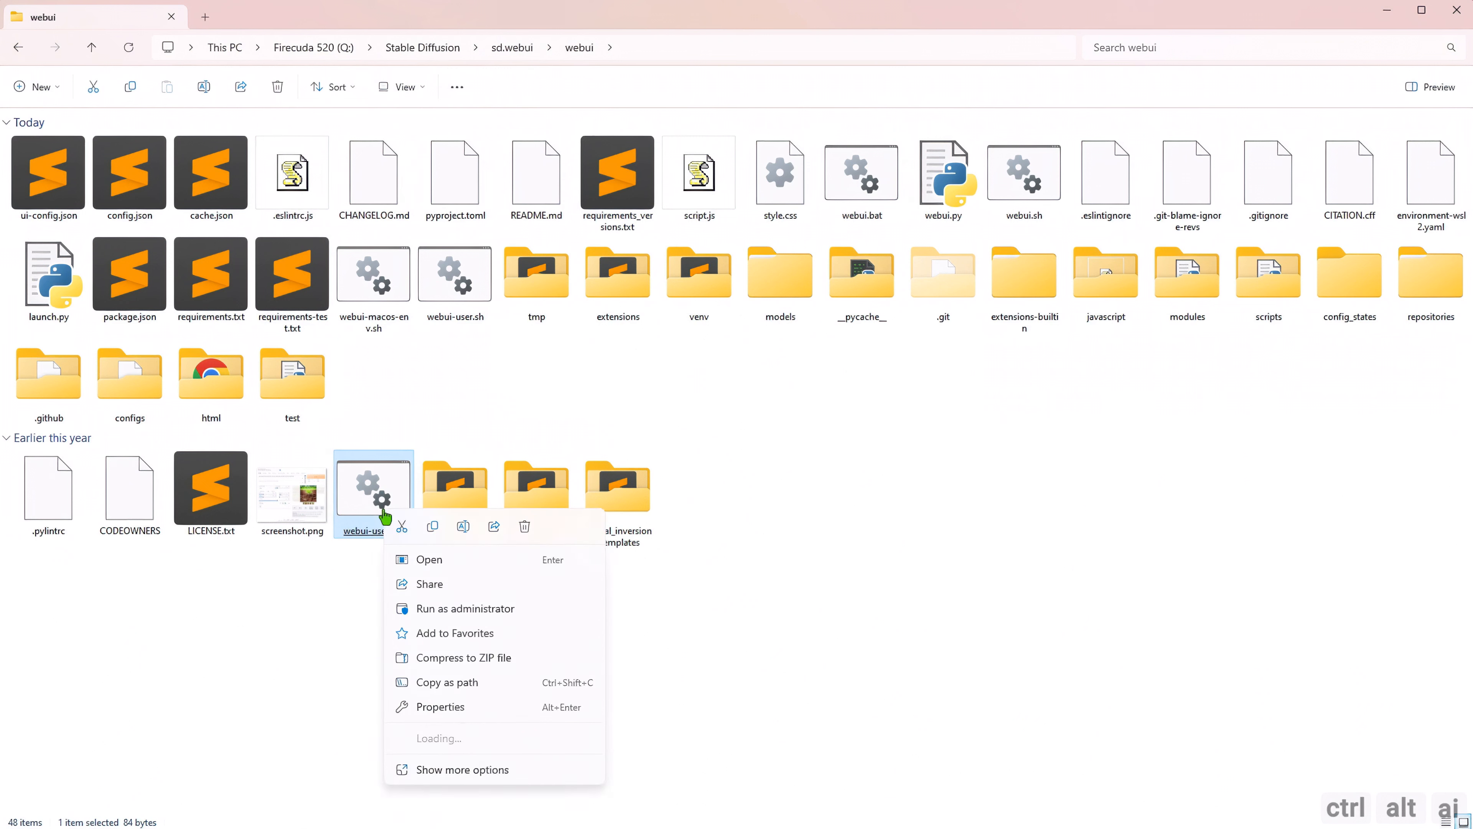
{"action": "left_click", "coordinate": [451, 819]}
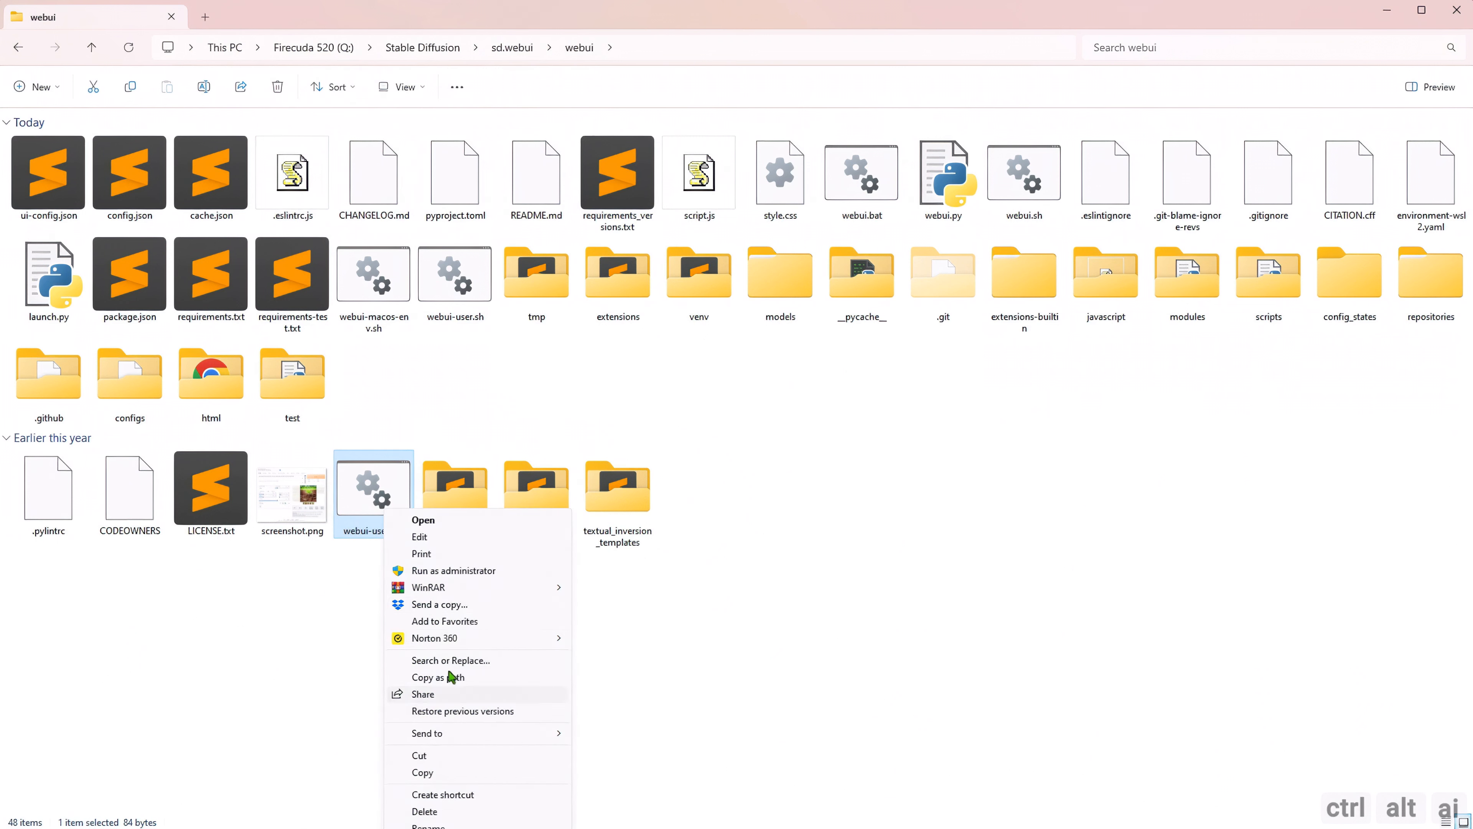
{"action": "left_click", "coordinate": [434, 540]}
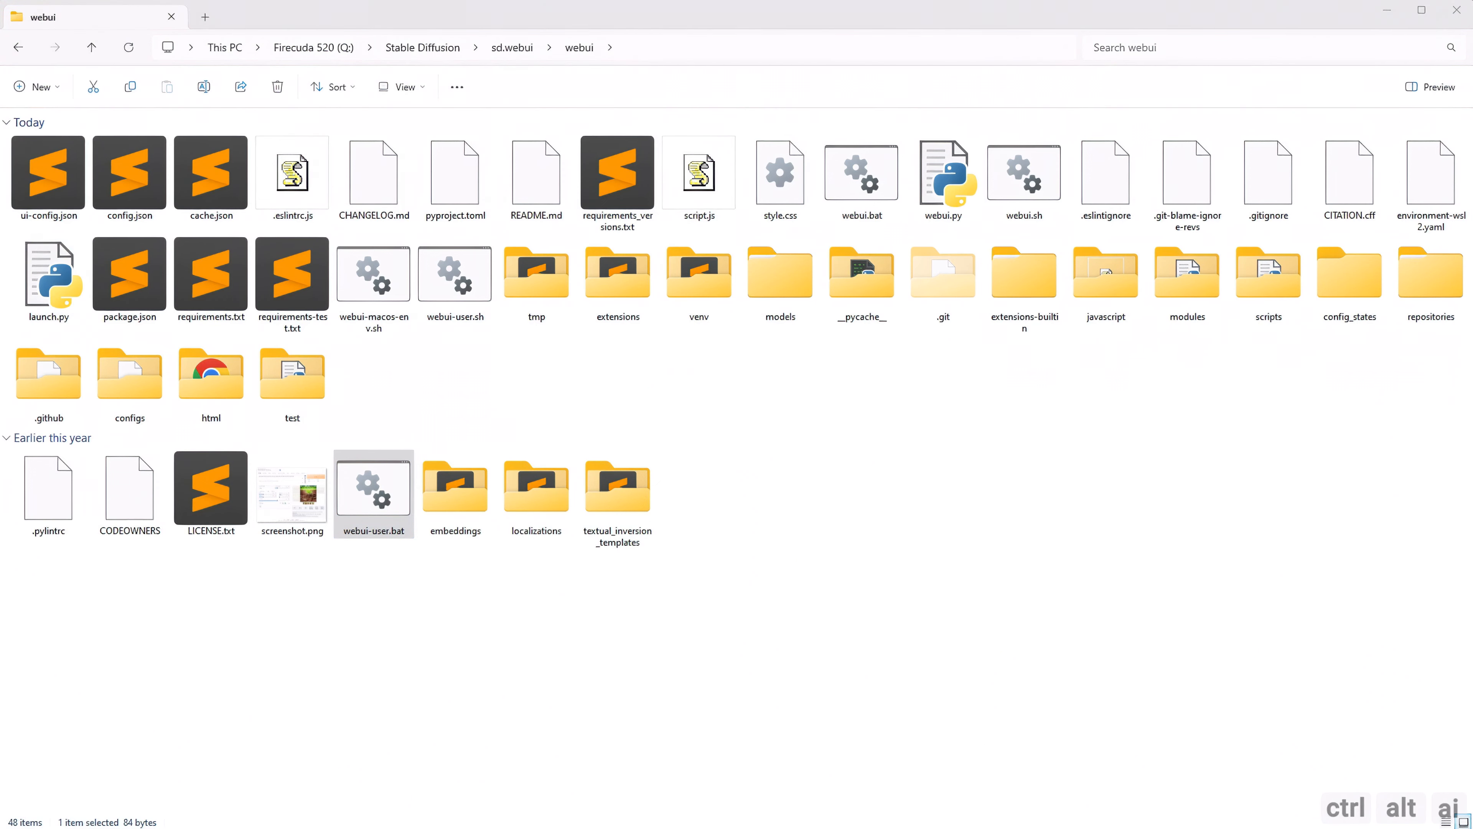
{"action": "left_click_drag", "start_coordinate": [0, 70], "coordinate": [681, 122]}
{"action": "left_click", "coordinate": [438, 239]}
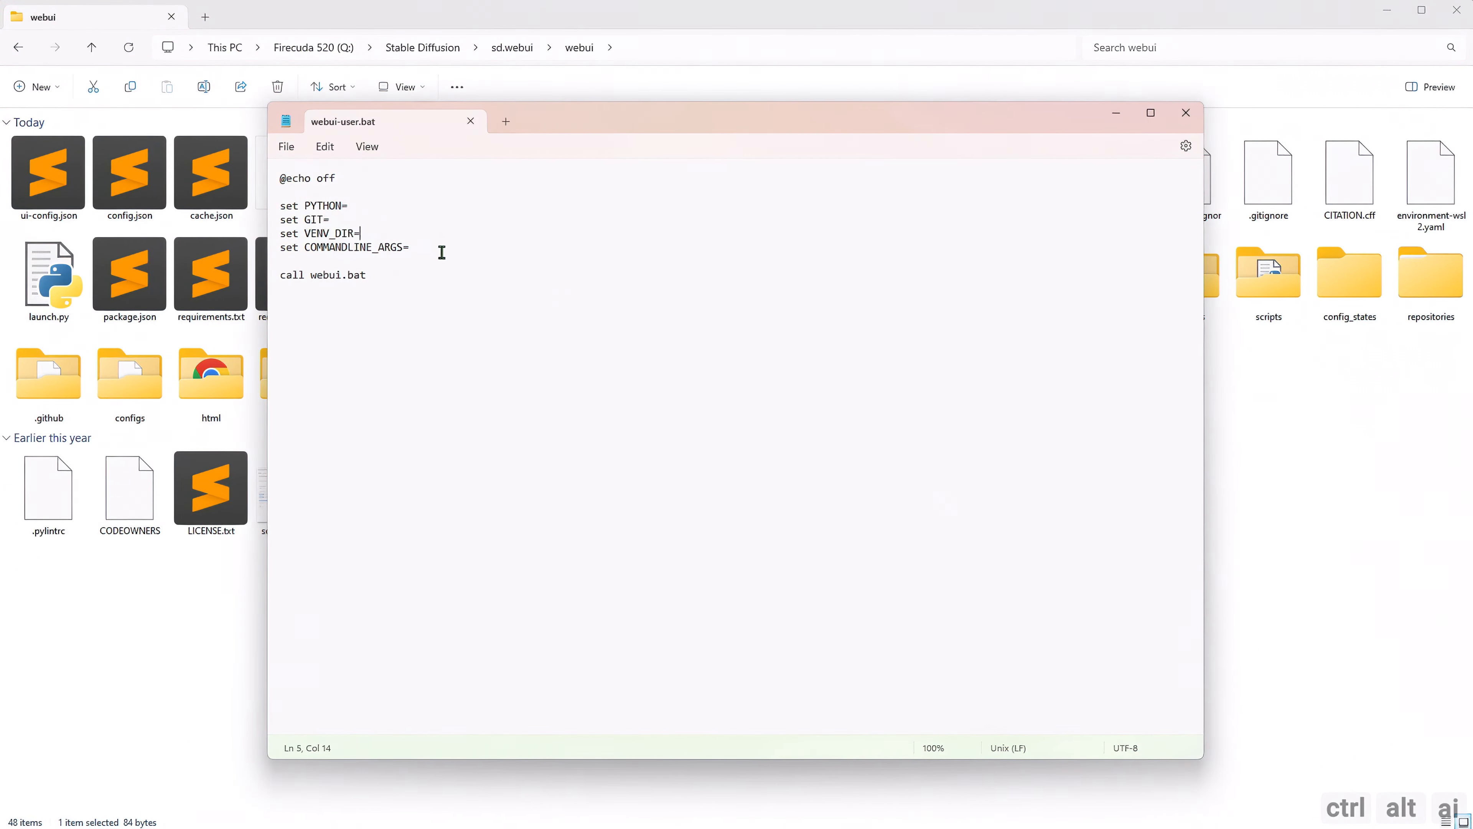
Set COMMANDLINE_ARGS in webui-user.bat to --xformers --no-half-vae, save the file, and close it.
{"action": "left_click", "coordinate": [442, 252]}
{"action": "type", "text": "--xformers --no-half-vae"}
{"action": "left_click", "coordinate": [287, 146]}
{"action": "left_click", "coordinate": [329, 248]}
{"action": "left_click", "coordinate": [471, 121]}
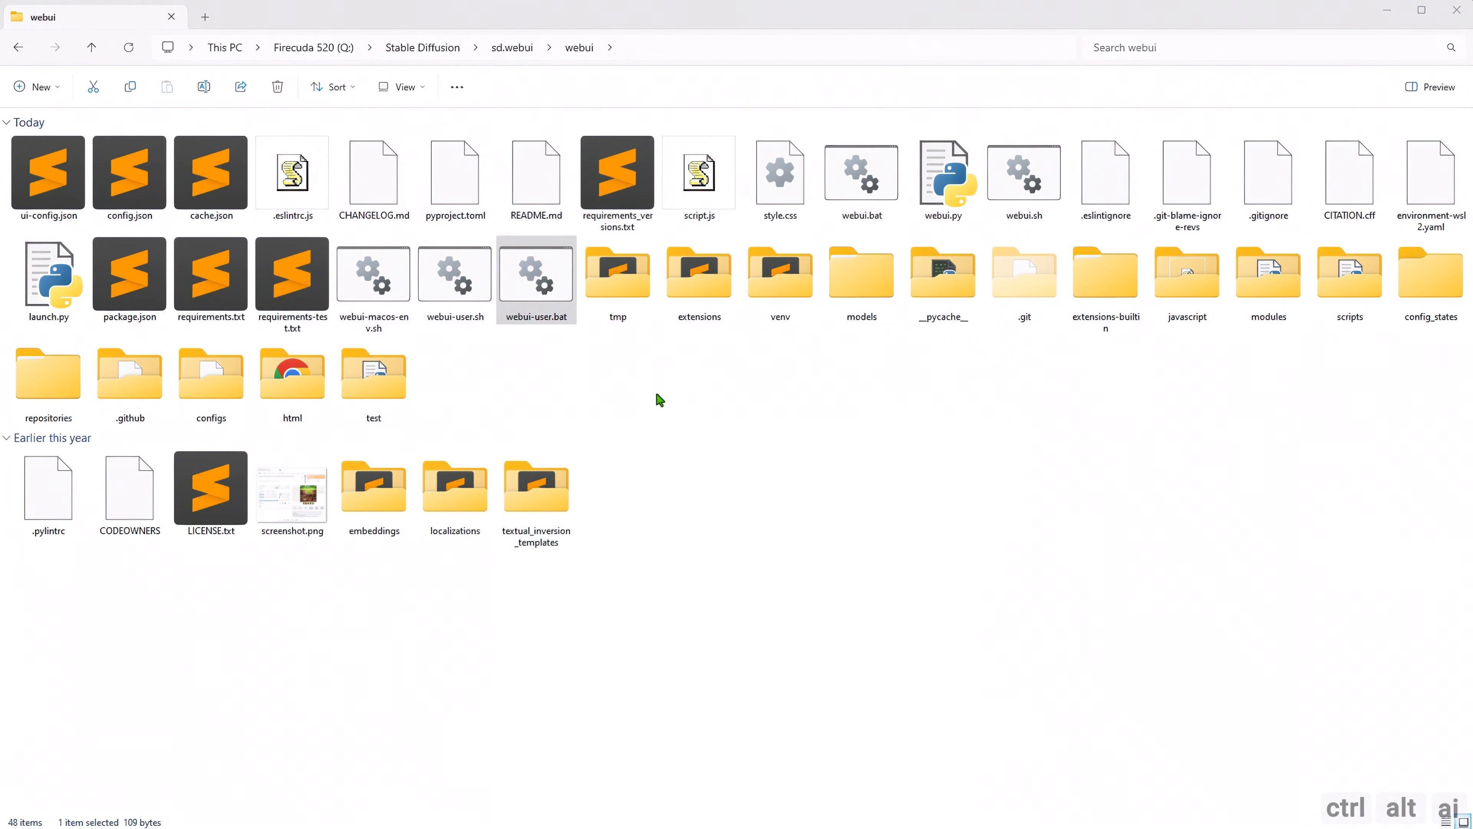
Launch the web UI with webui-user.bat and open the Automatic1111 bookmark in Firefox.
{"action": "left_click", "coordinate": [571, 354]}
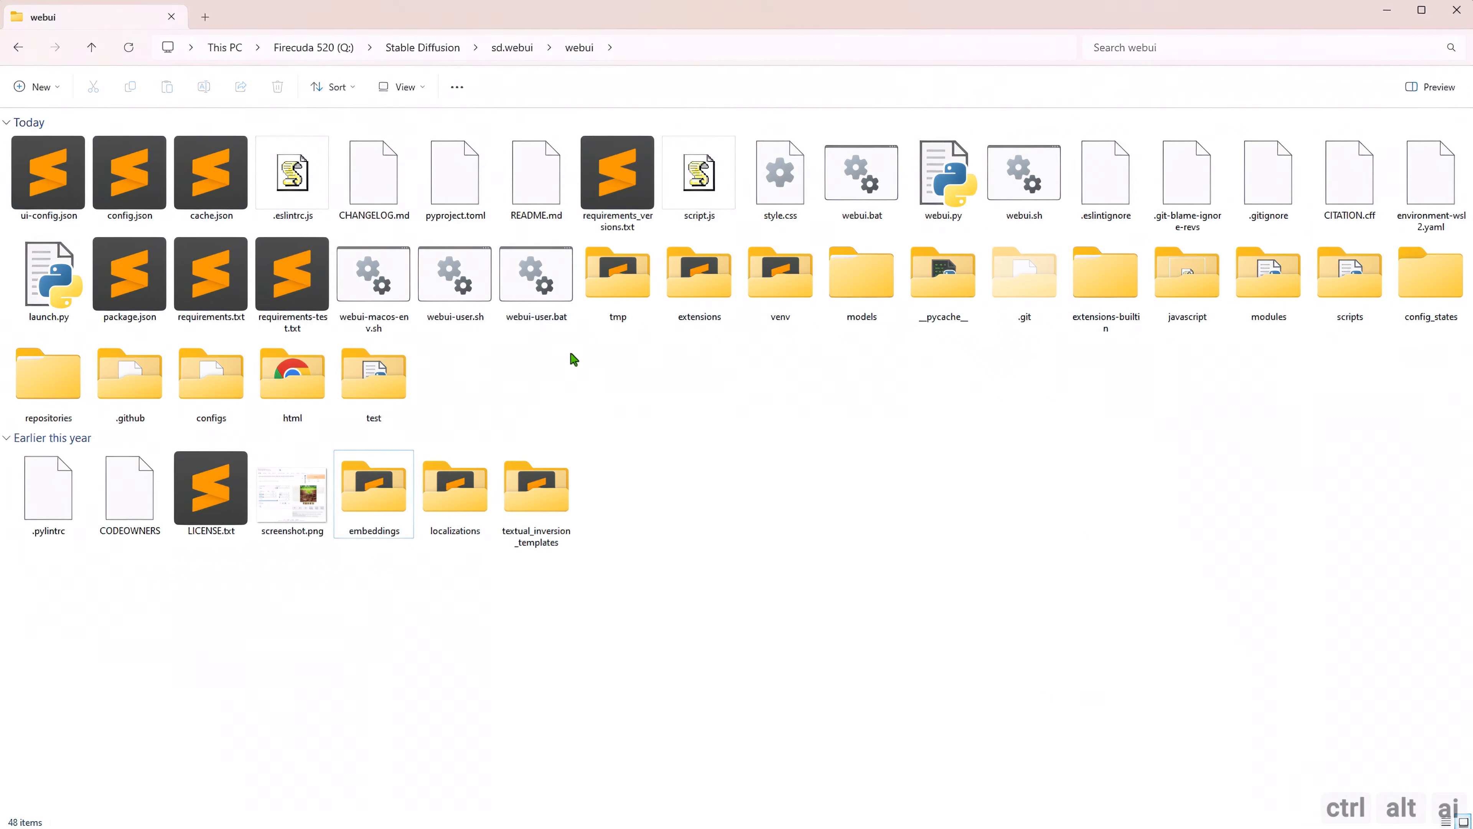
{"action": "double_click", "coordinate": [540, 298]}
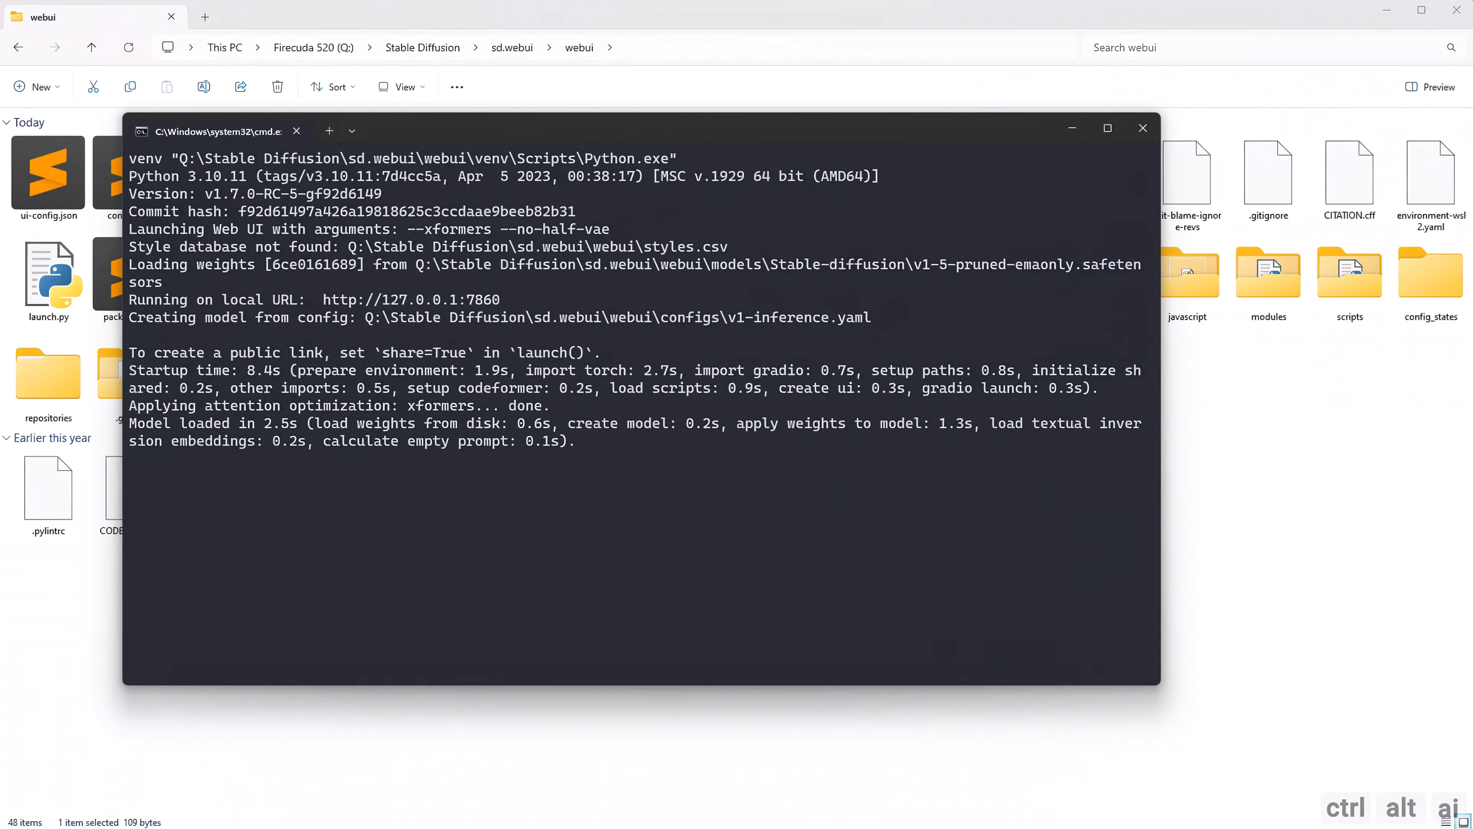
{"action": "left_click", "coordinate": [411, 826]}
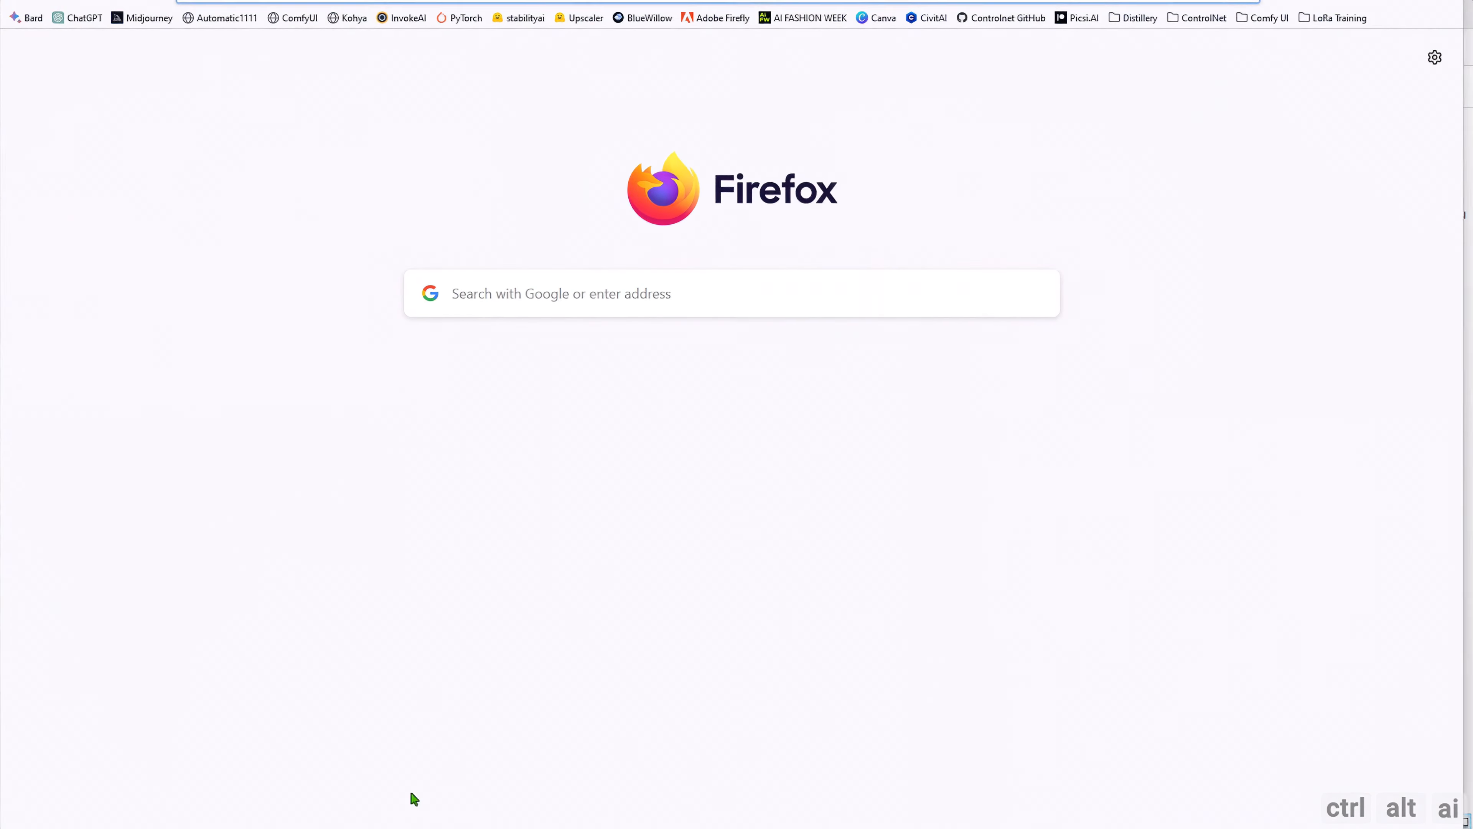
{"action": "left_click", "coordinate": [212, 14]}
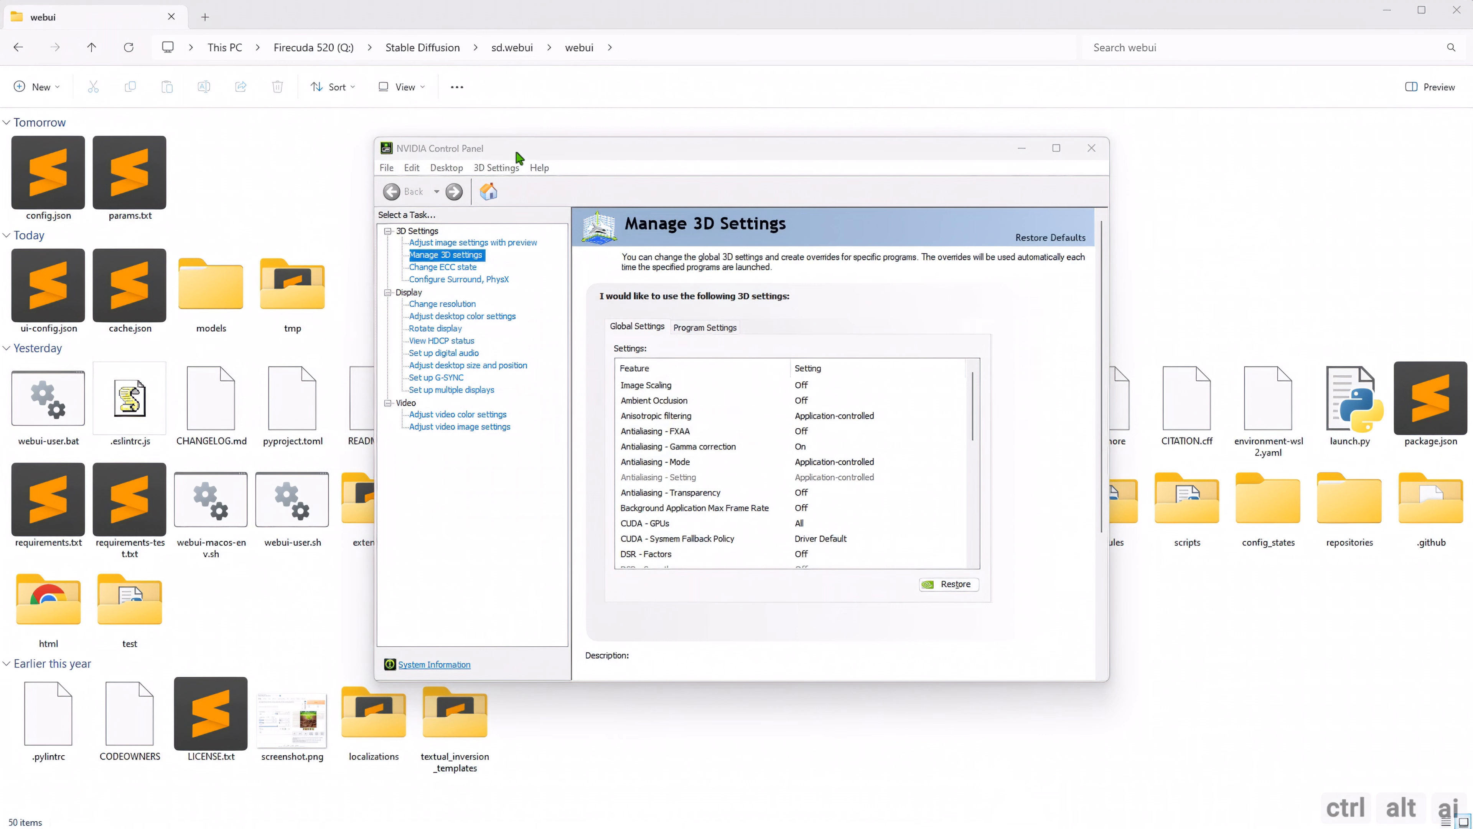
In NVIDIA Control Panel, try to add python.exe from the Programs\Python\Python310 folder to the 3D program settings.
{"action": "left_click", "coordinate": [518, 158]}
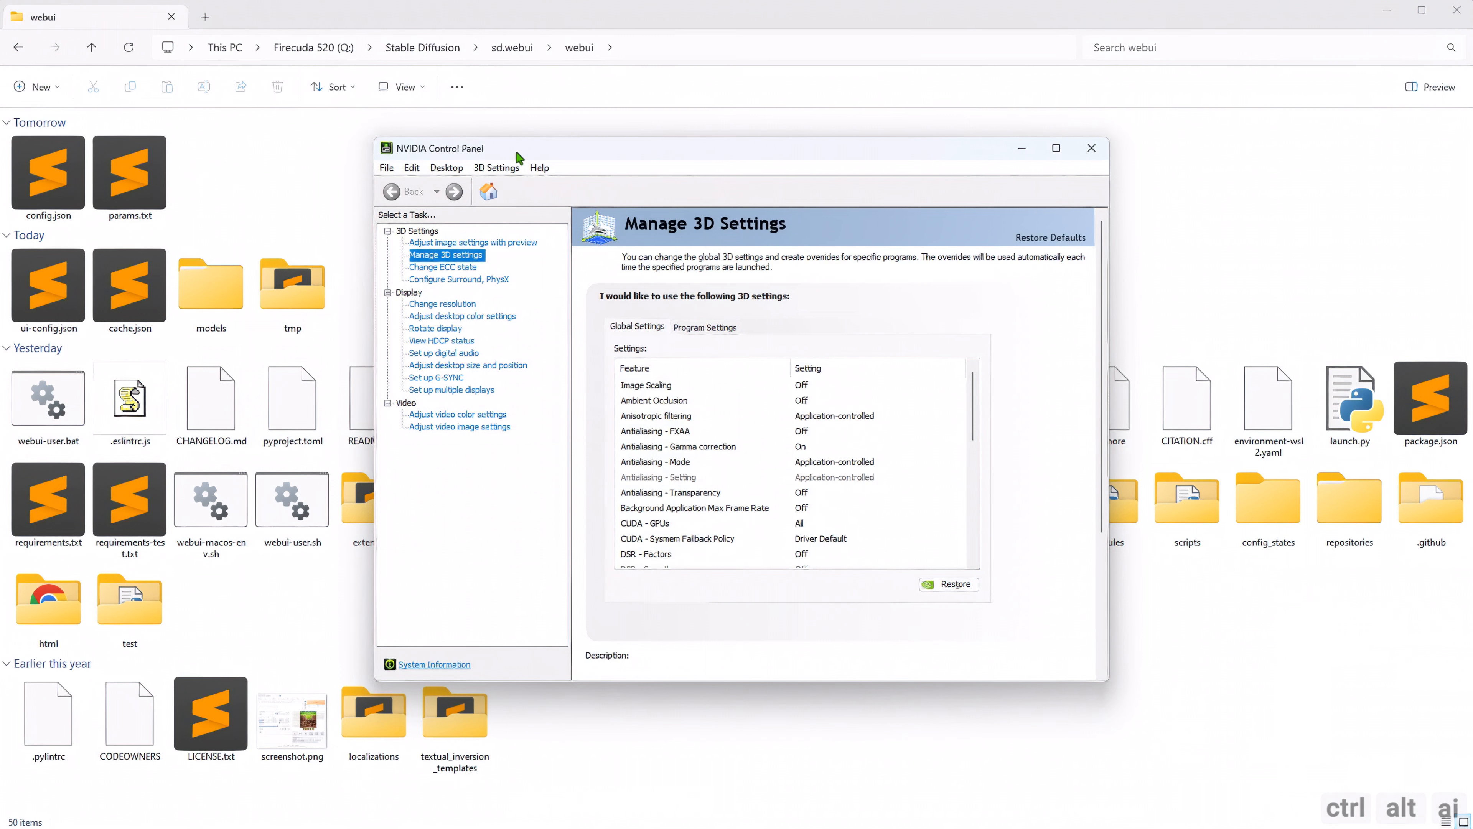
{"action": "left_click", "coordinate": [702, 328]}
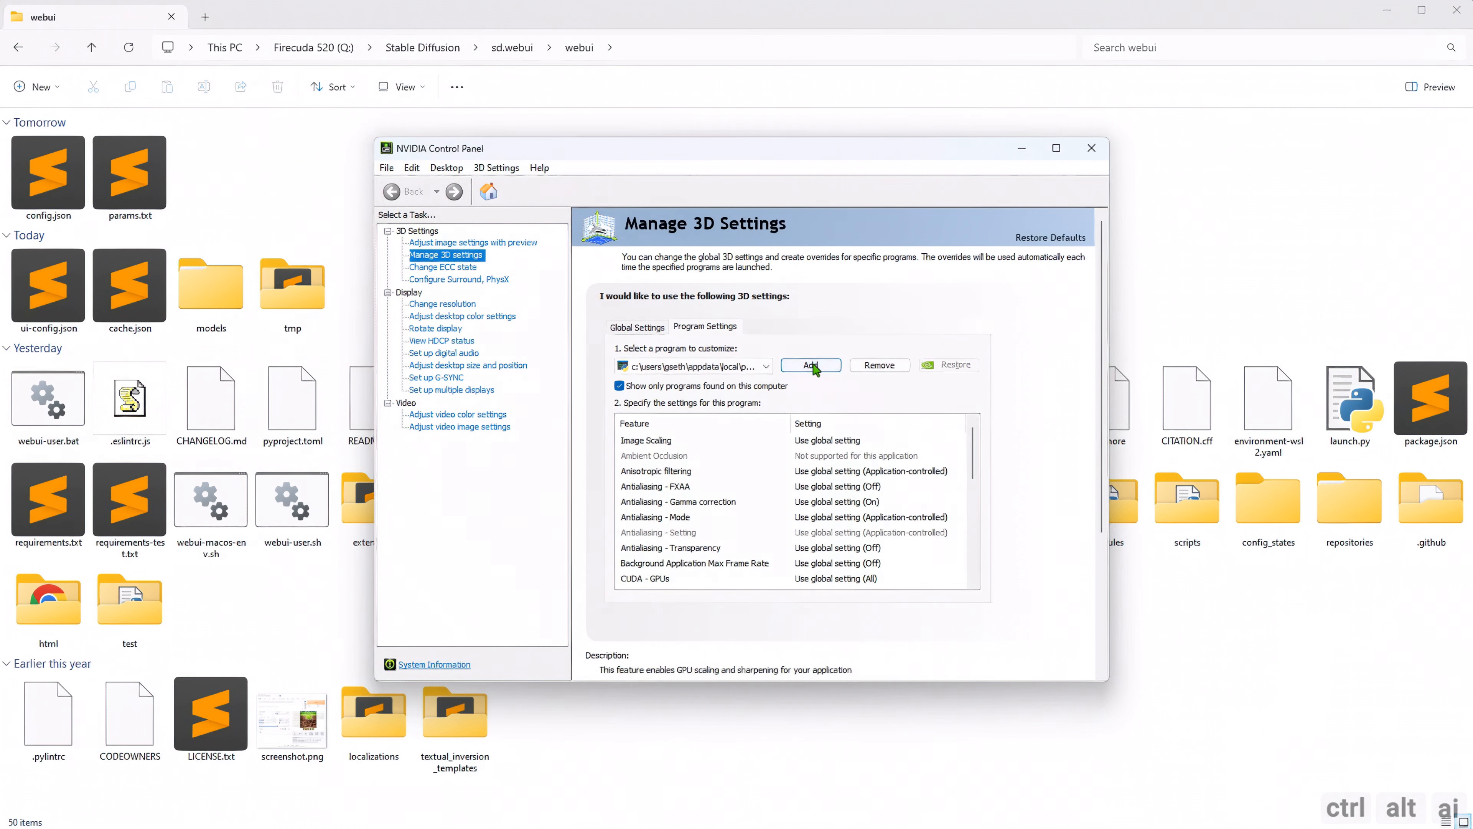
{"action": "left_click", "coordinate": [811, 365]}
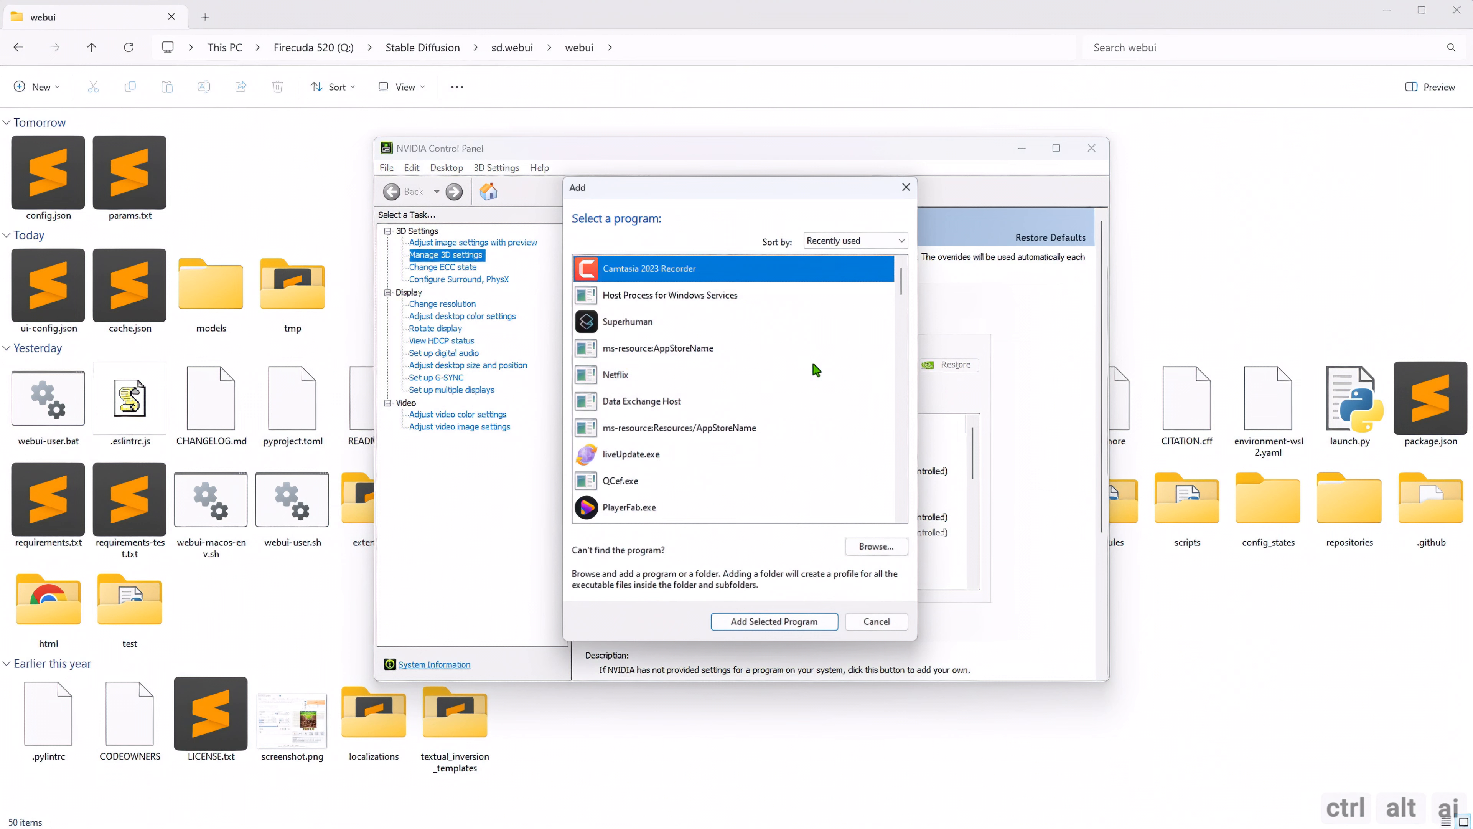
{"action": "left_click", "coordinate": [882, 558]}
{"action": "left_click", "coordinate": [581, 433]}
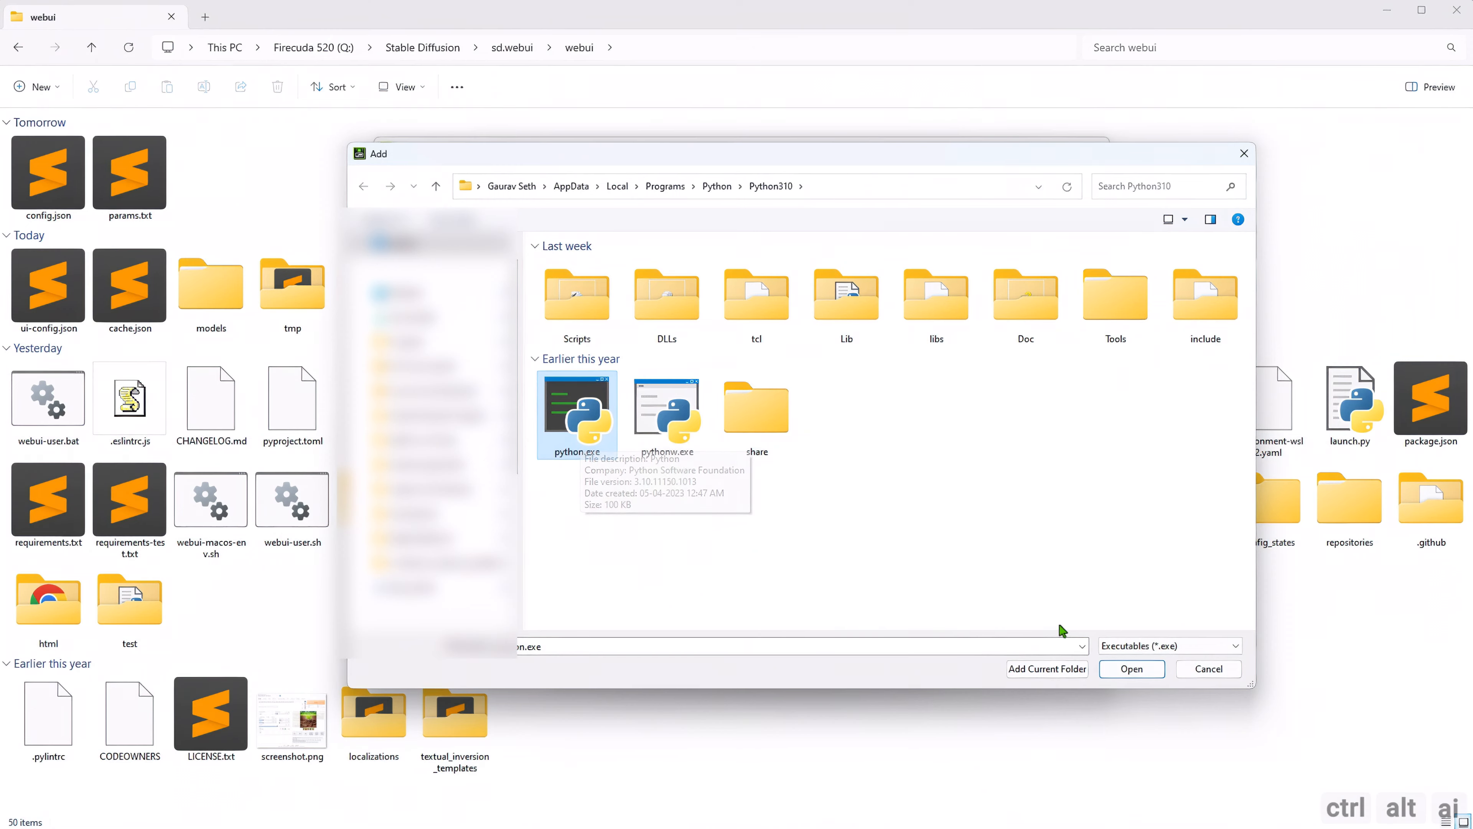
{"action": "left_click", "coordinate": [1120, 669]}
{"action": "left_click", "coordinate": [883, 634]}
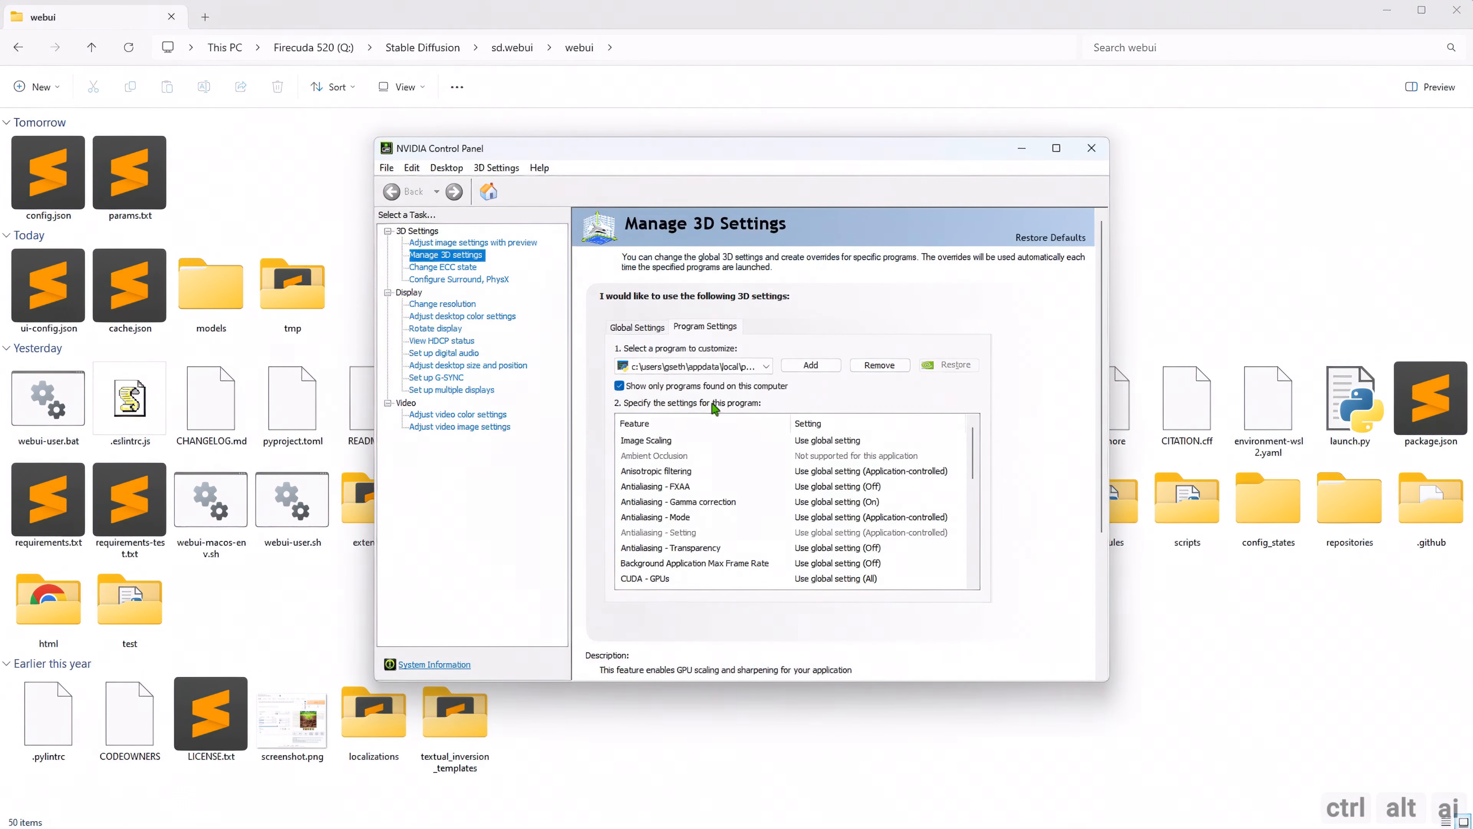
Open the CUDA - Sysmem Fallback Policy setting for the selected Python program.
{"action": "scroll", "coordinate": [976, 455], "scroll_direction": "down", "scroll_amount": 1}
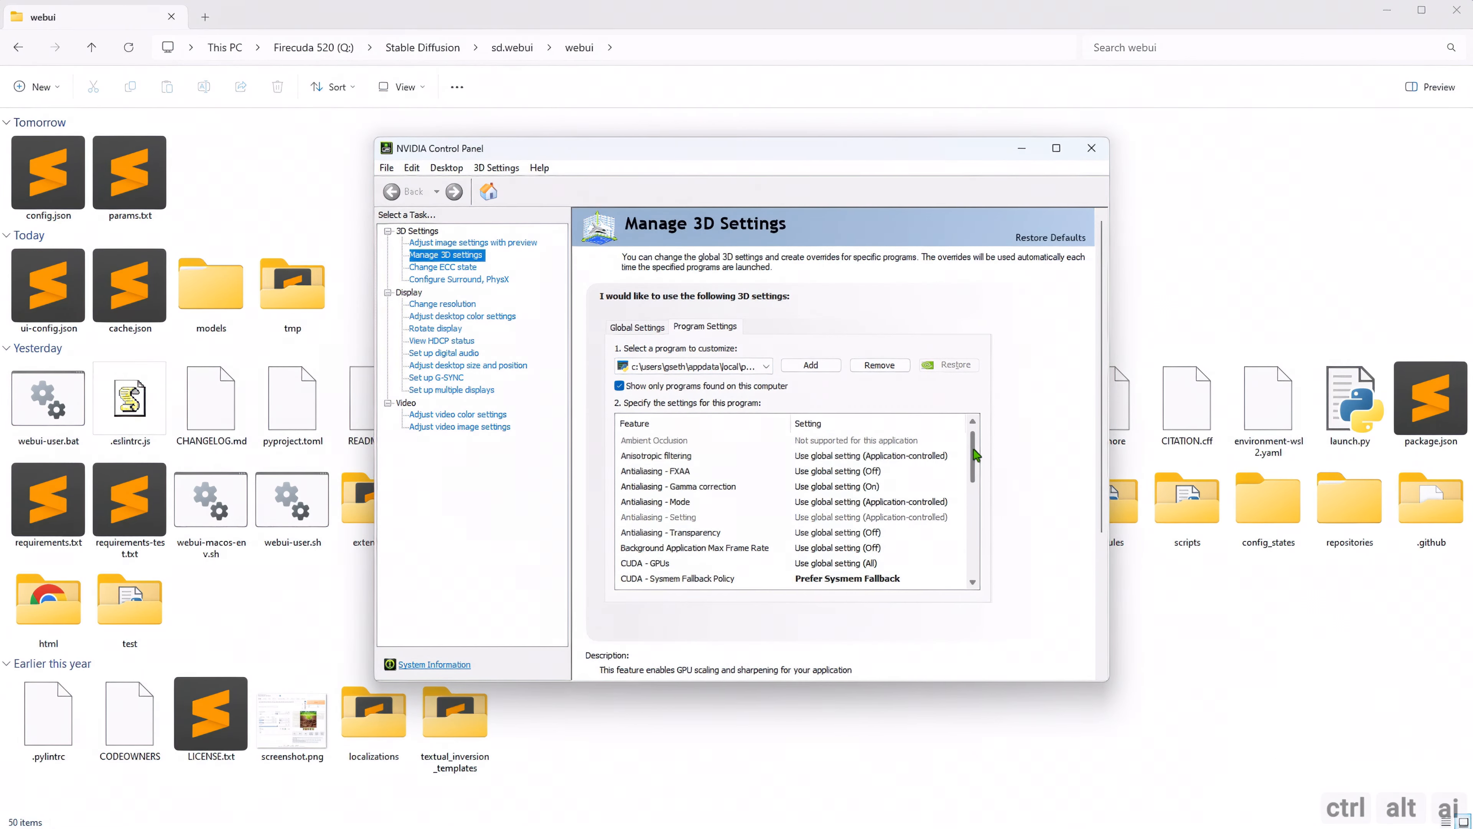
{"action": "scroll", "coordinate": [976, 454], "scroll_direction": "down", "scroll_amount": 4}
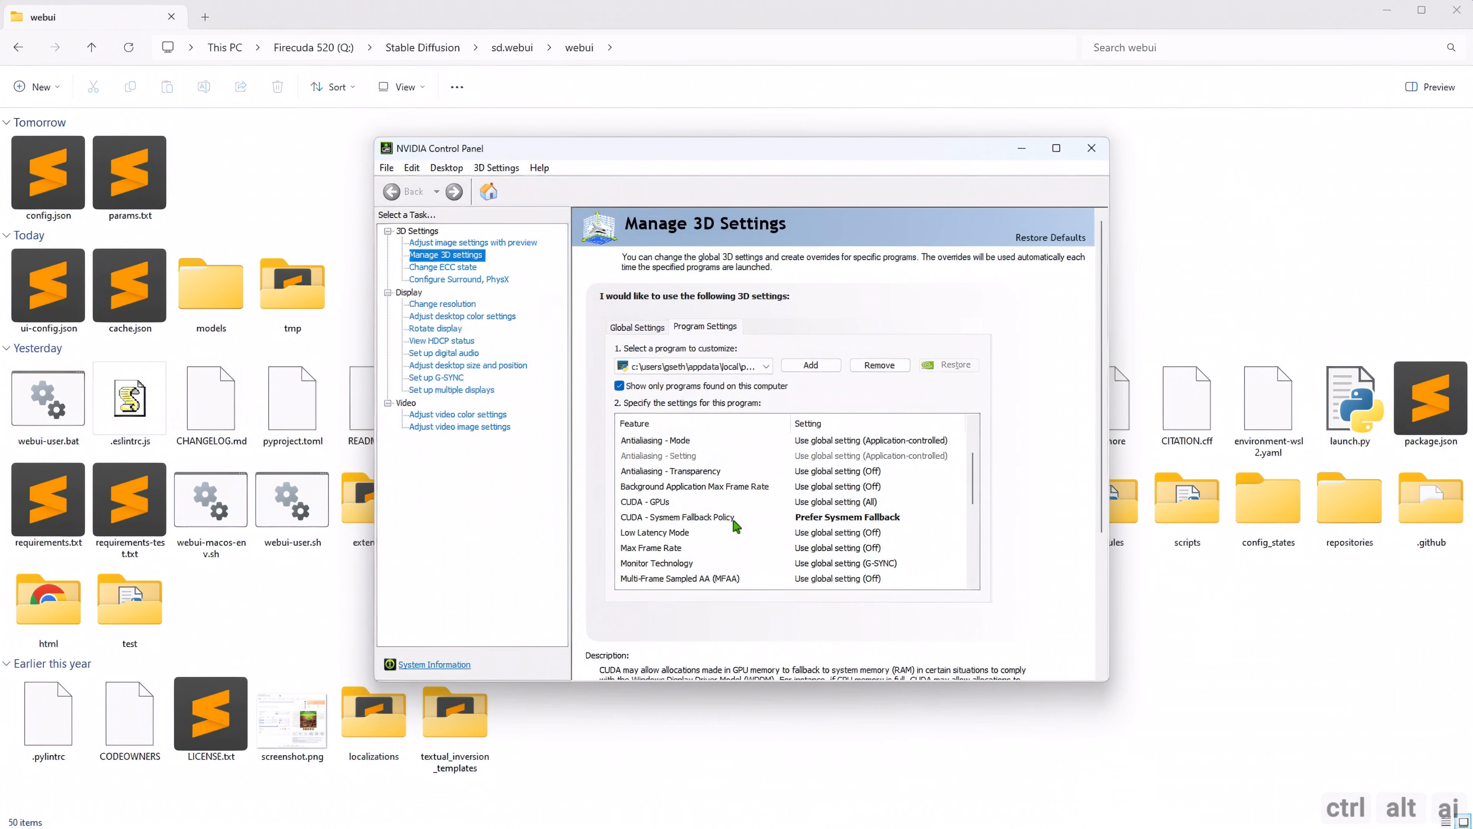
{"action": "left_click", "coordinate": [819, 518]}
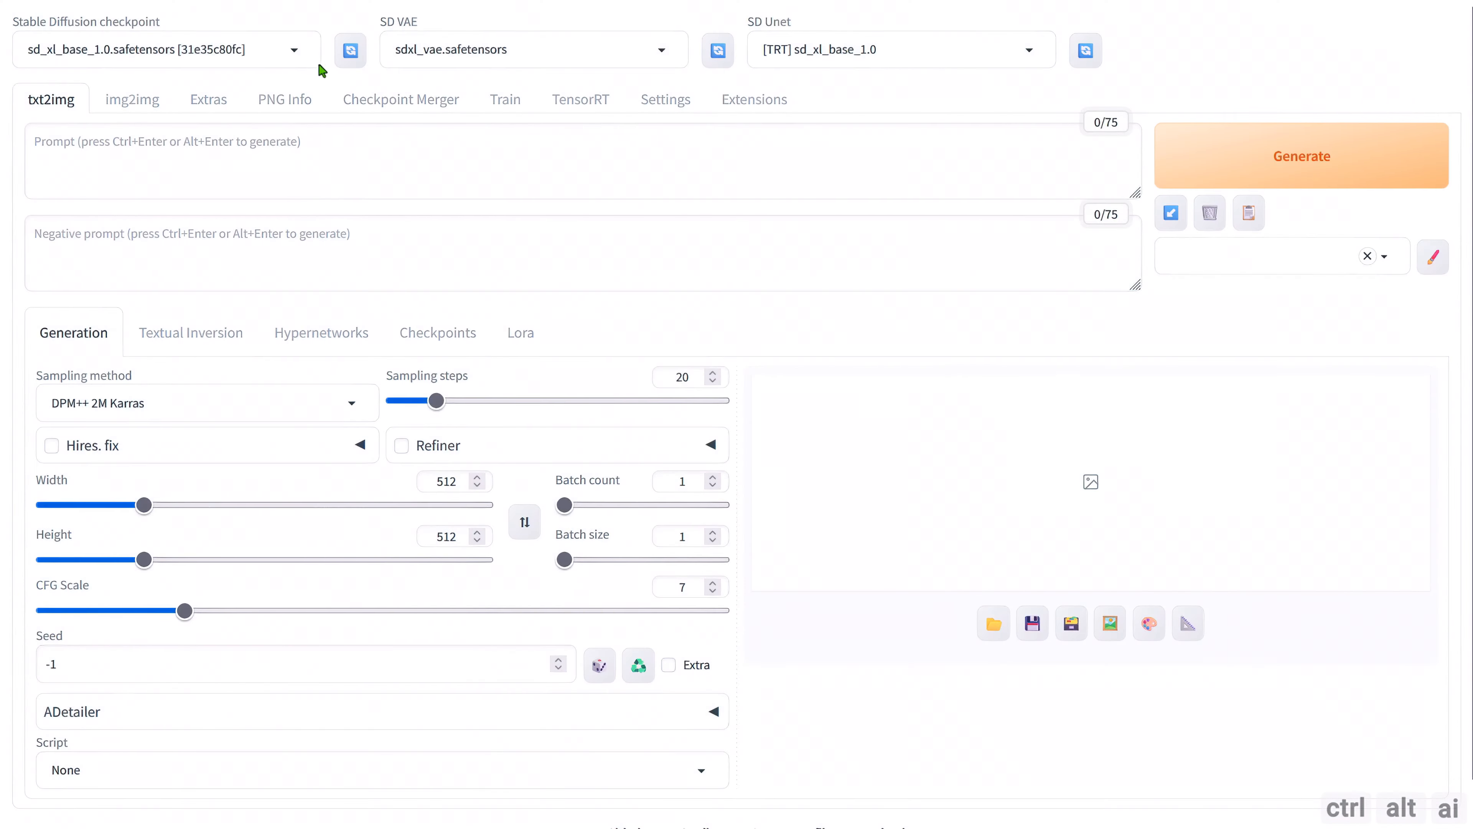
Switch back to the web UI and look through the available Stable Diffusion checkpoints.
{"action": "left_click", "coordinate": [298, 52]}
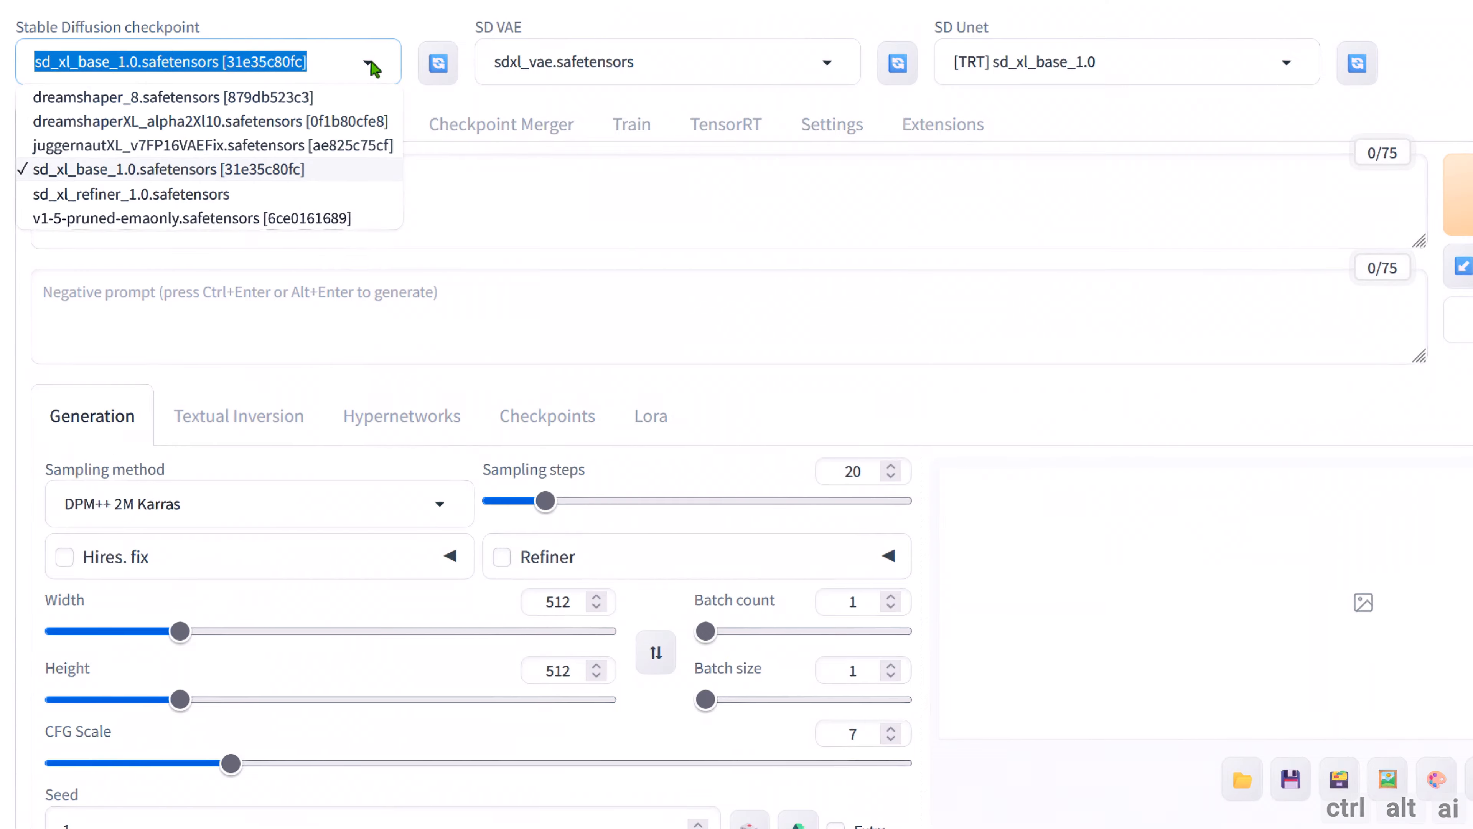
{"action": "left_click", "coordinate": [1011, 132]}
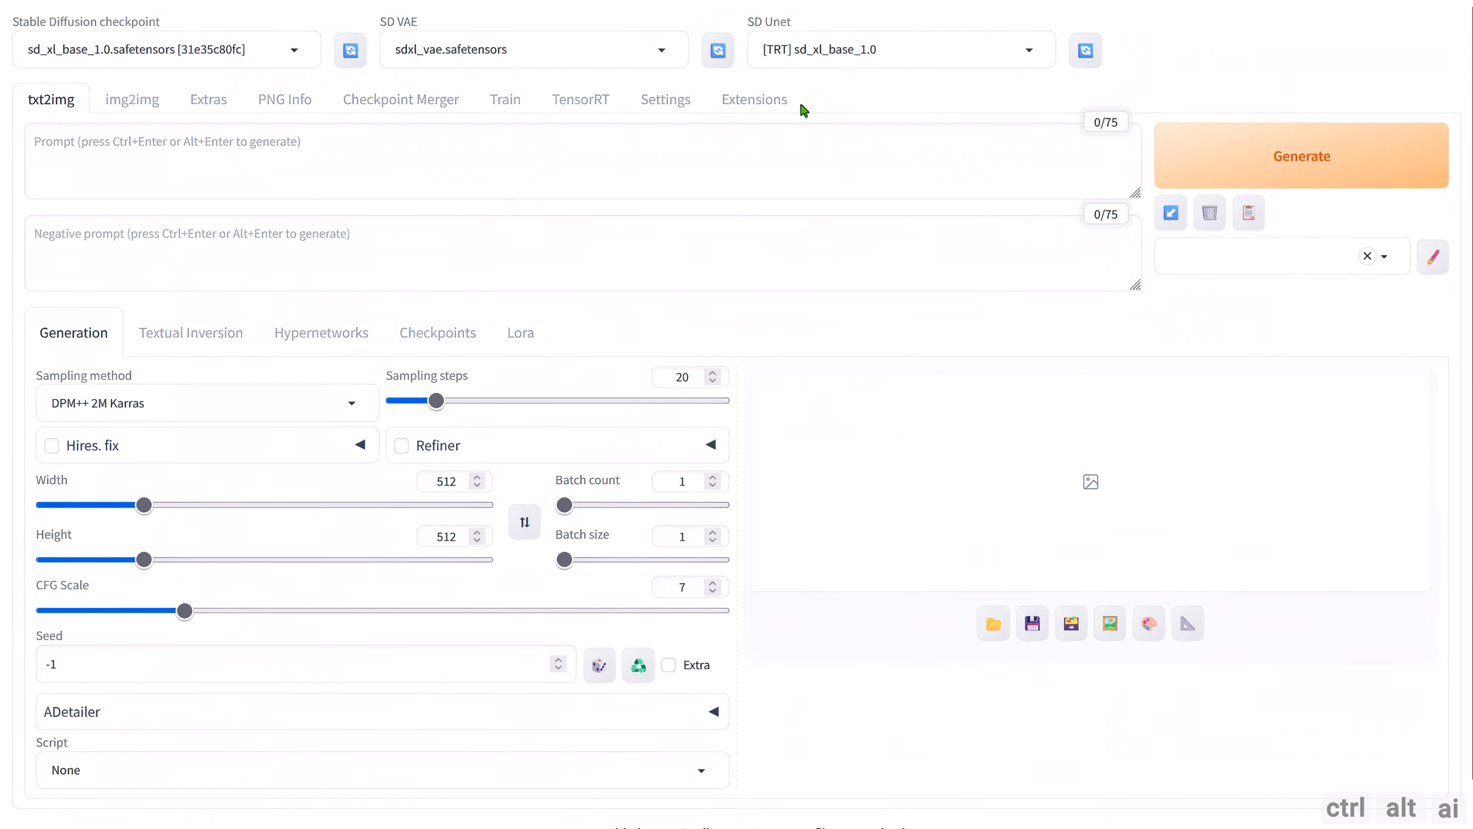
Review the Quicksettings list in the User interface settings for the sd_model_checkpoint, sd_vae and sd_unet entries.
{"action": "left_click", "coordinate": [672, 106]}
{"action": "scroll", "coordinate": [213, 371], "scroll_direction": "down", "scroll_amount": 3}
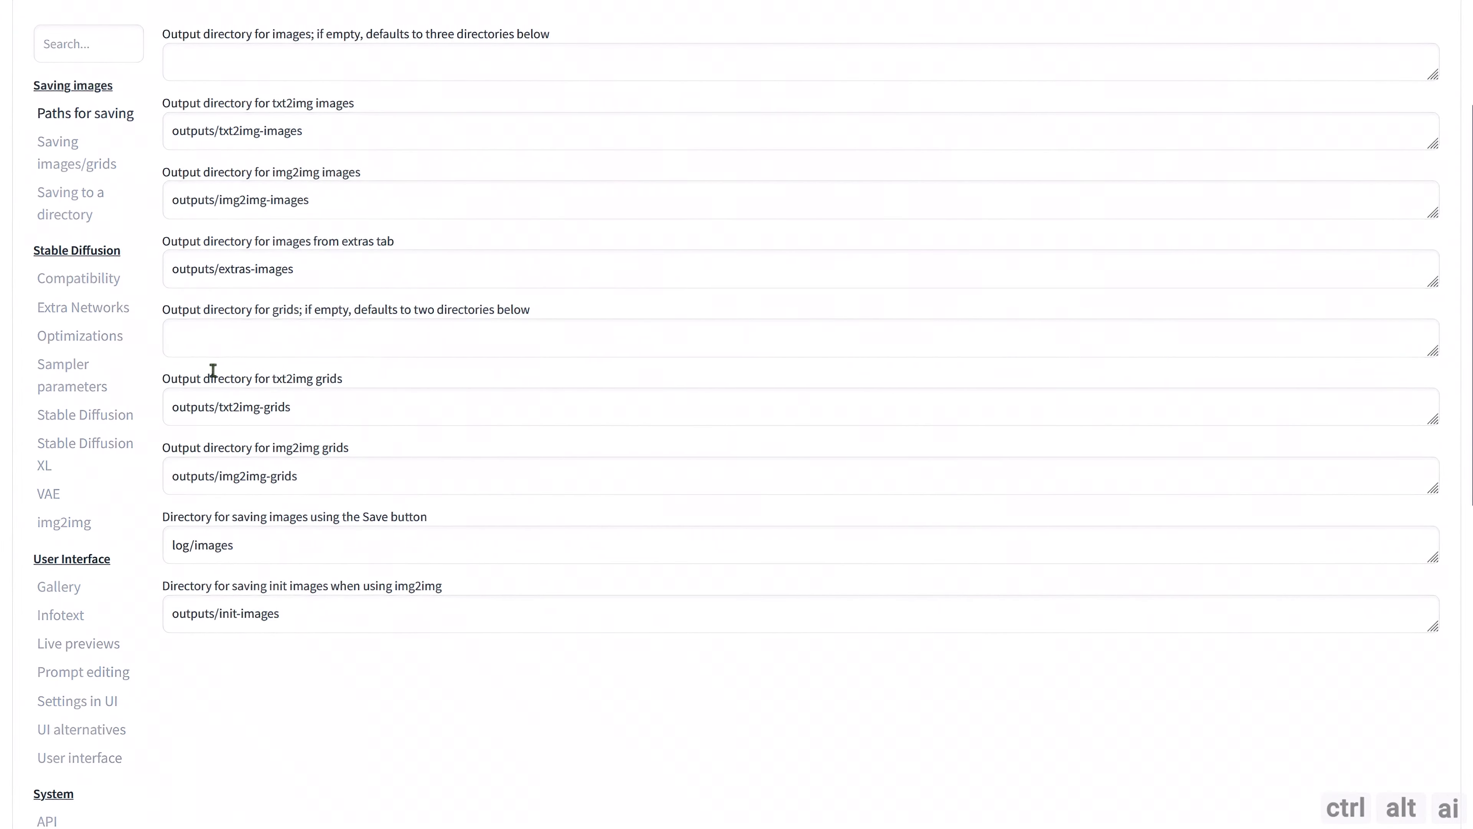
{"action": "scroll", "coordinate": [91, 536], "scroll_direction": "down", "scroll_amount": 4}
{"action": "left_click", "coordinate": [92, 535]}
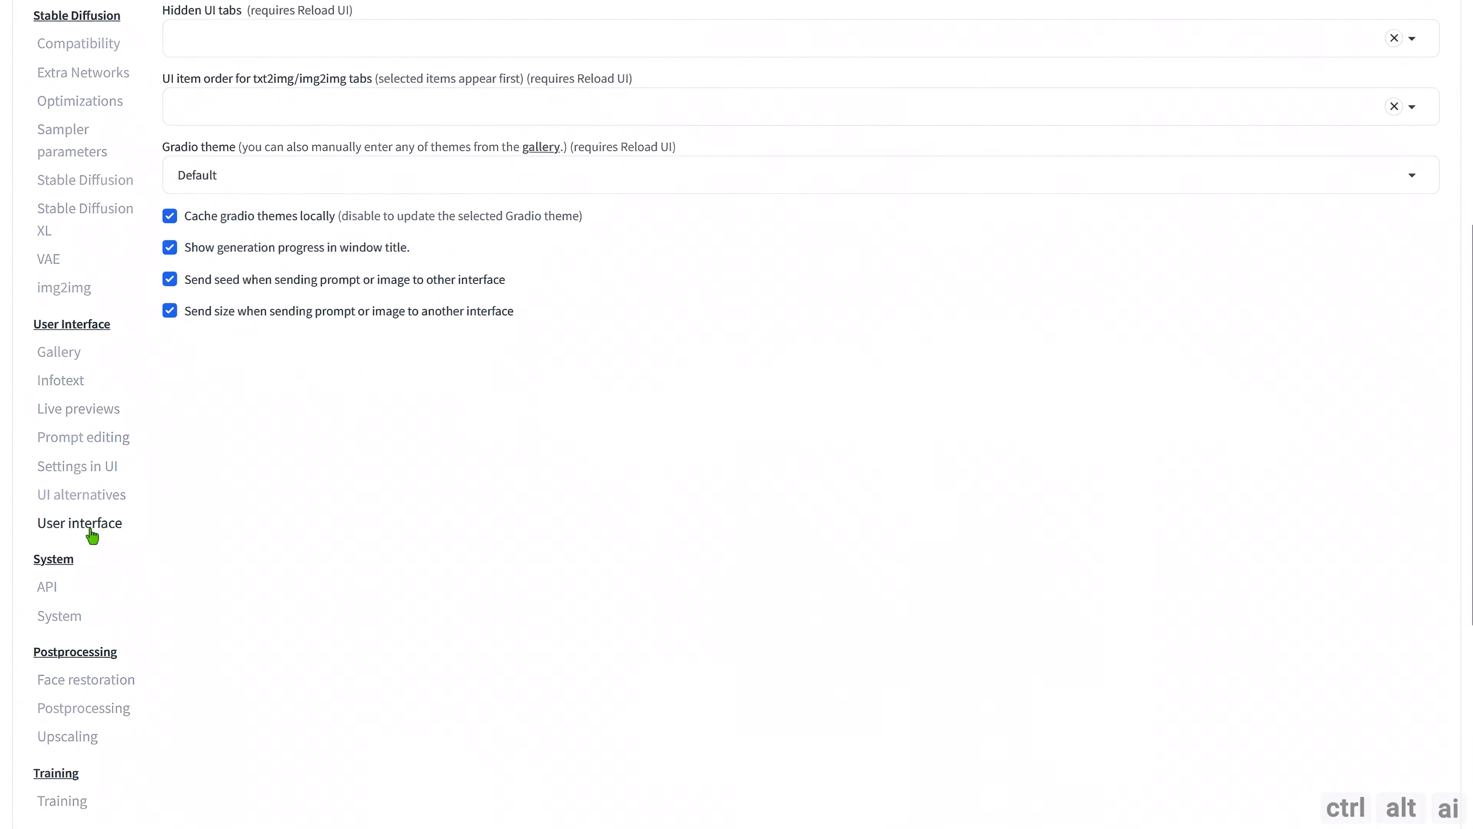
{"action": "scroll", "coordinate": [283, 542], "scroll_direction": "up", "scroll_amount": 5}
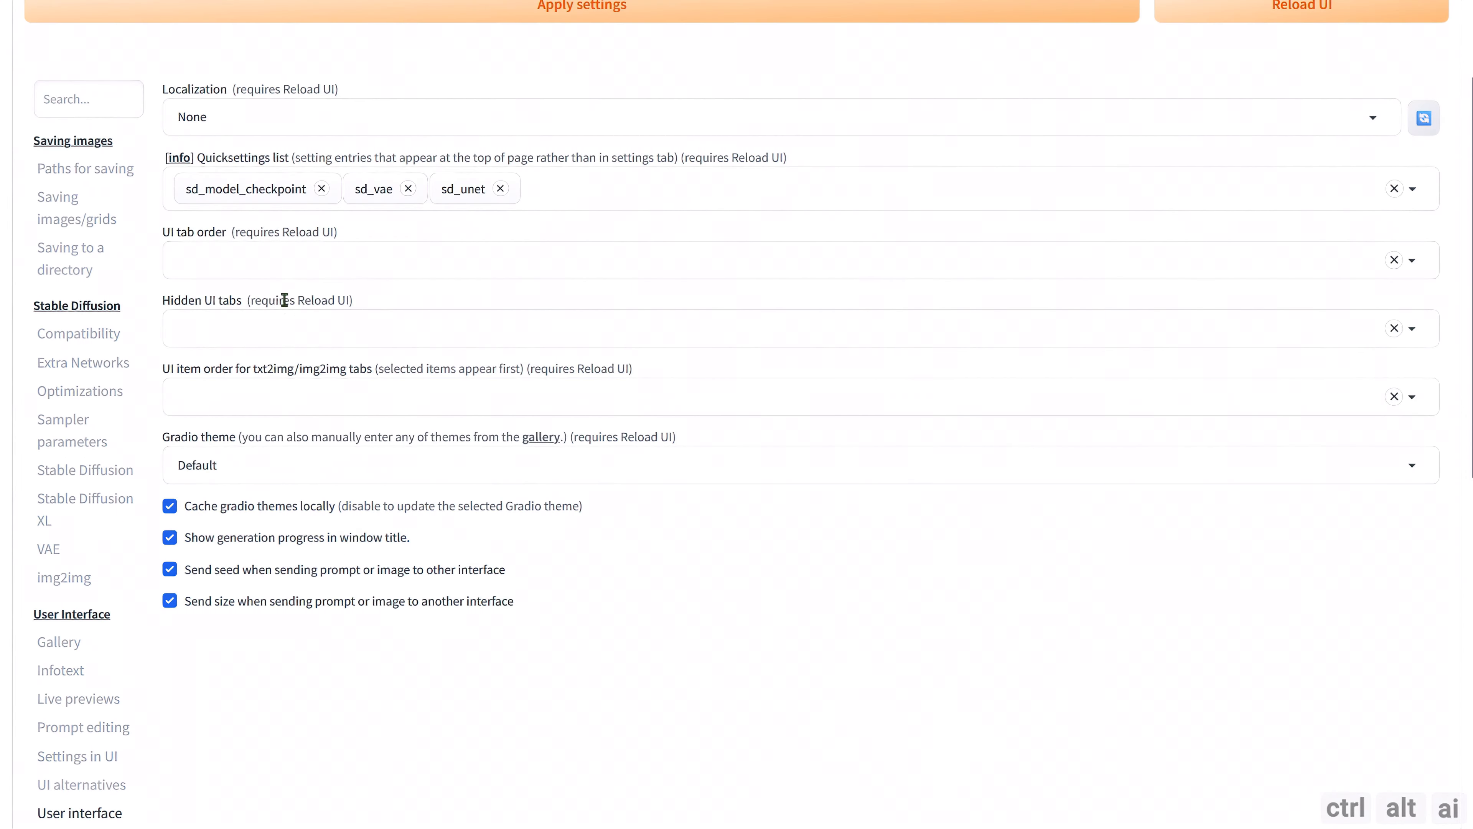
{"action": "scroll", "coordinate": [362, 556], "scroll_direction": "up", "scroll_amount": 2}
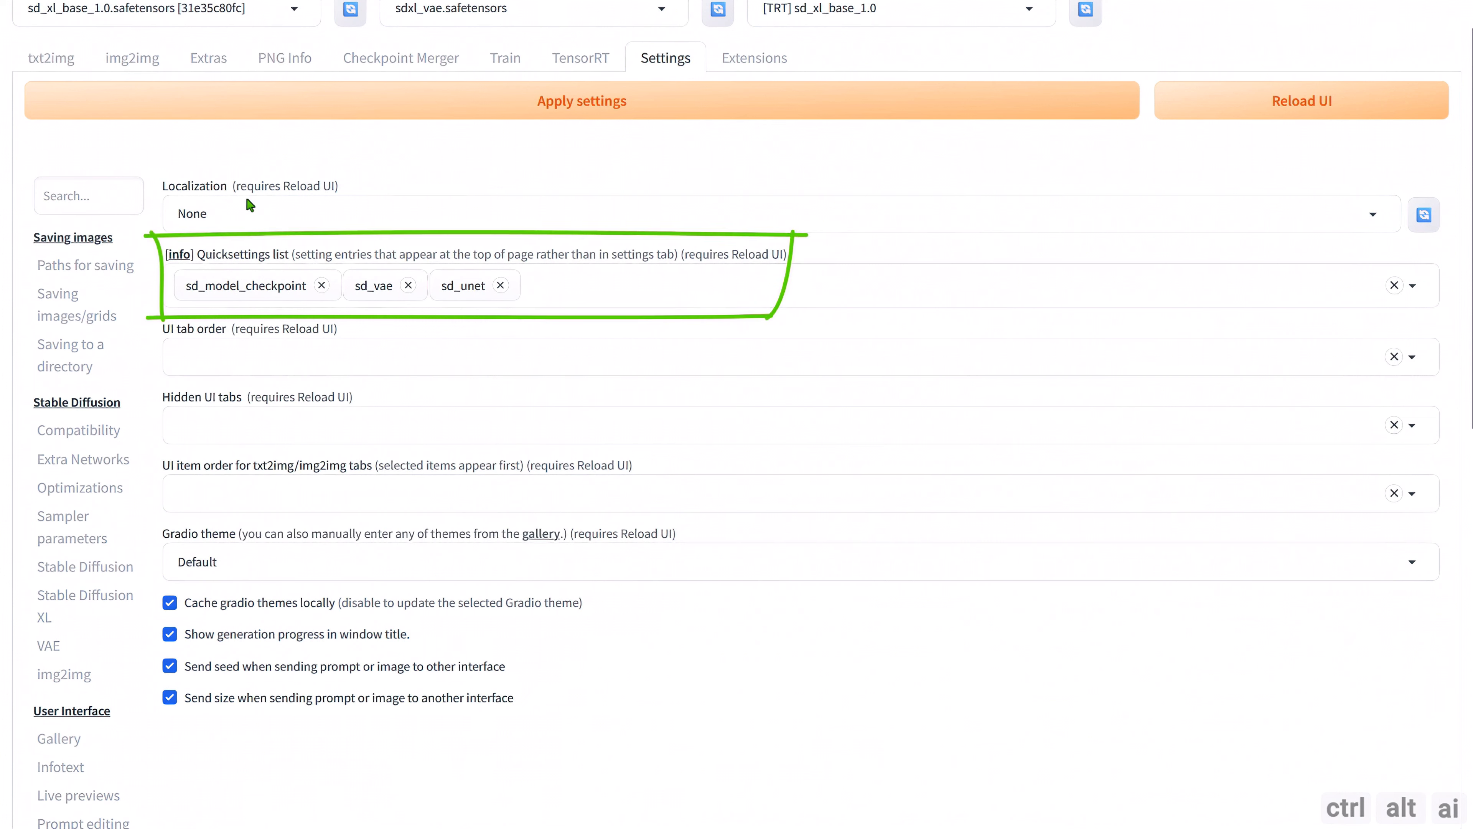
{"action": "scroll", "coordinate": [579, 110], "scroll_direction": "up", "scroll_amount": 1}
Choose the 1024x1024 | Batch Size 1 (Static) preset in the TensorRT Exporter and expand its advanced settings.
{"action": "left_click", "coordinate": [578, 109]}
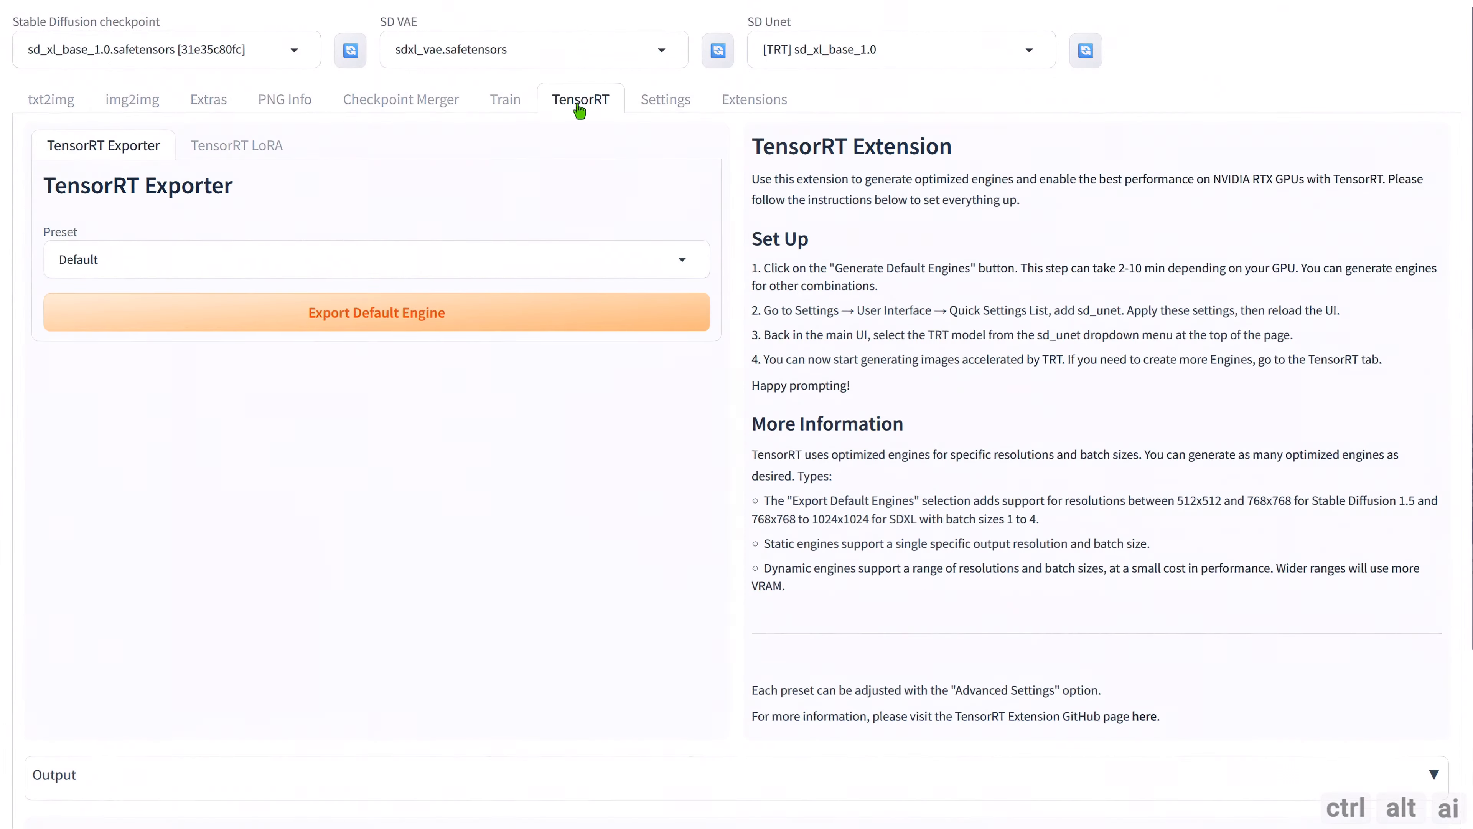
{"action": "left_click", "coordinate": [684, 262]}
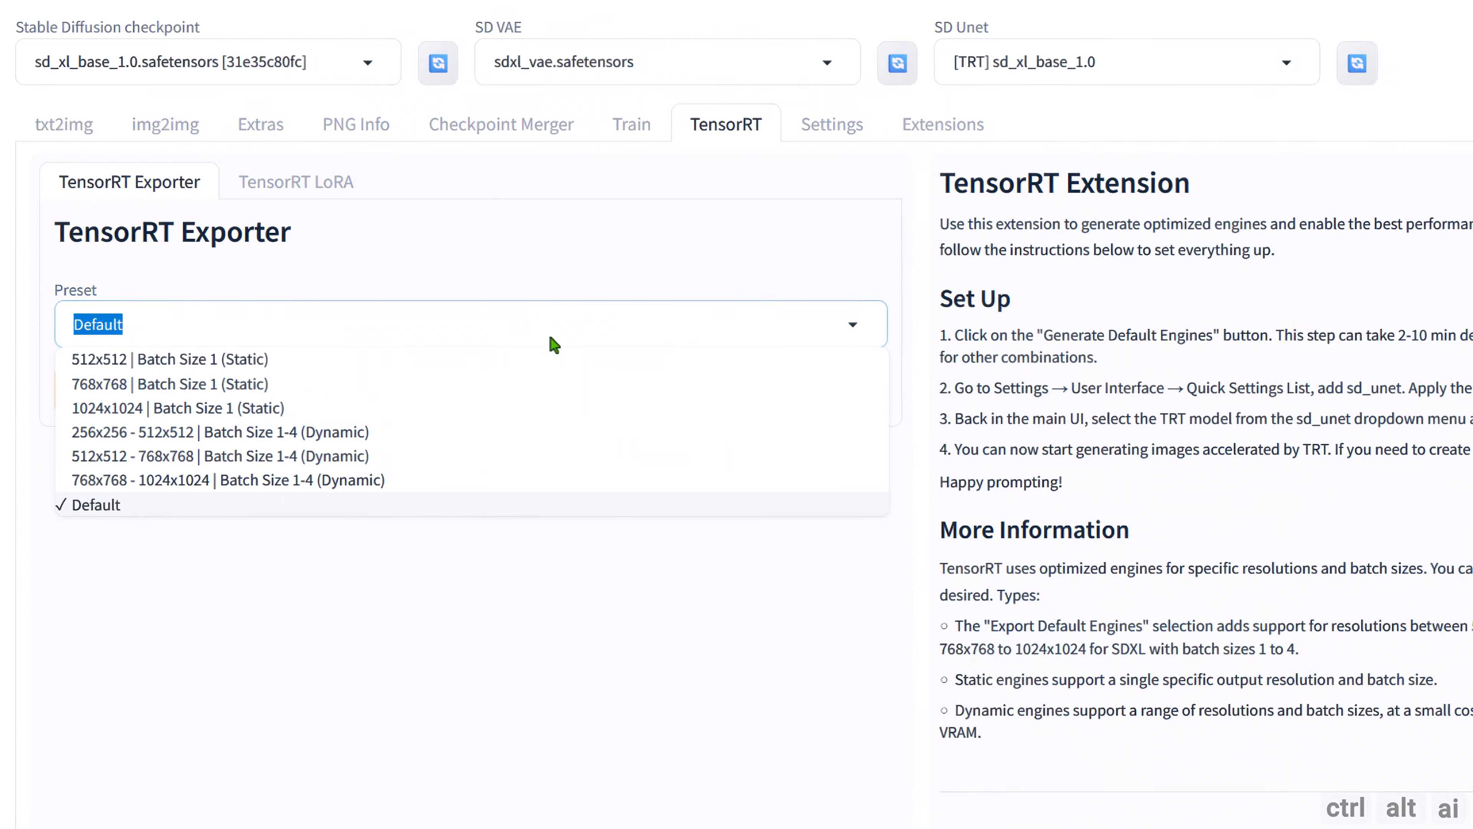
{"action": "left_click", "coordinate": [232, 412]}
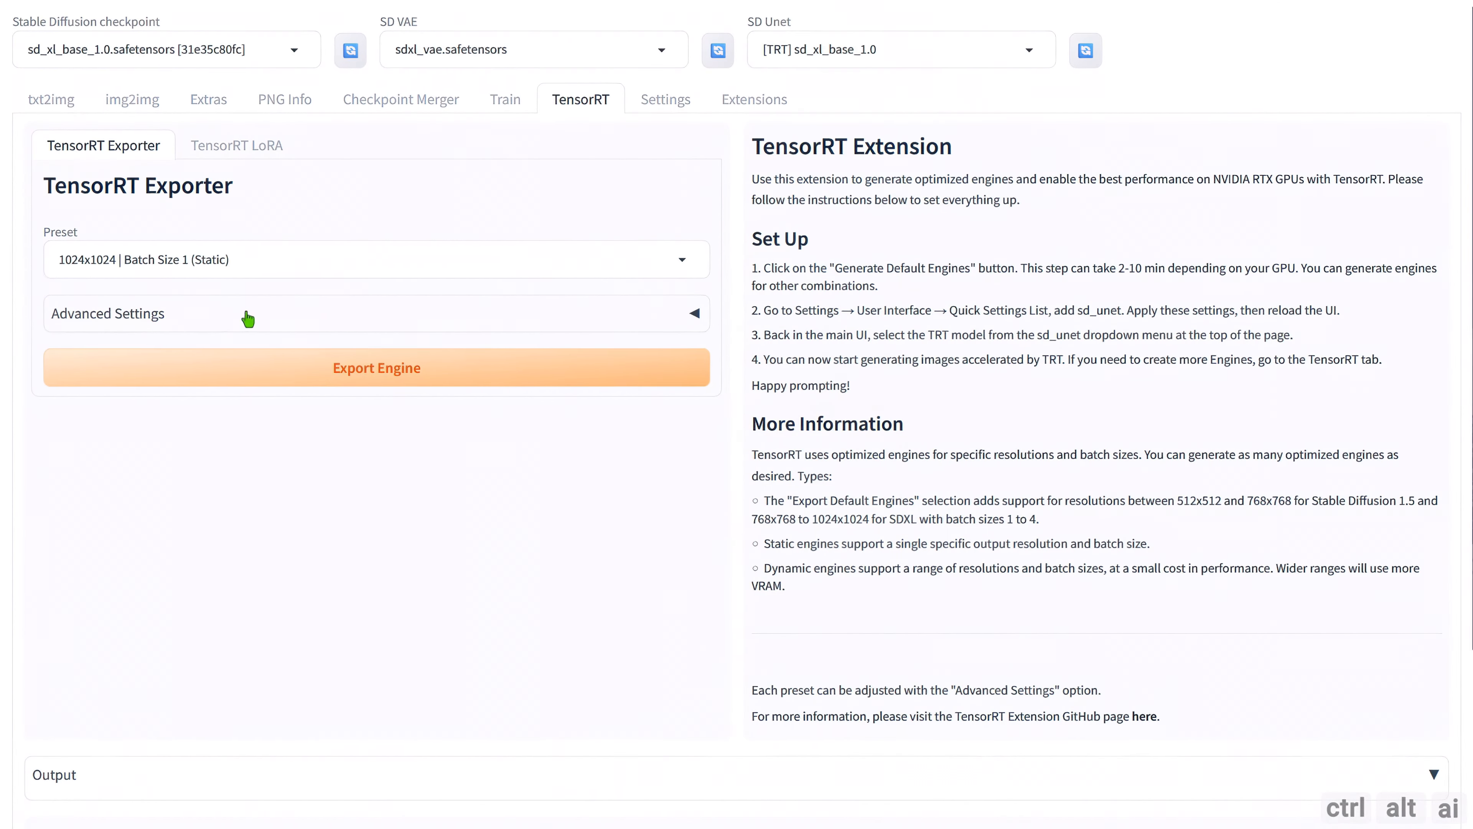
{"action": "left_click", "coordinate": [253, 327]}
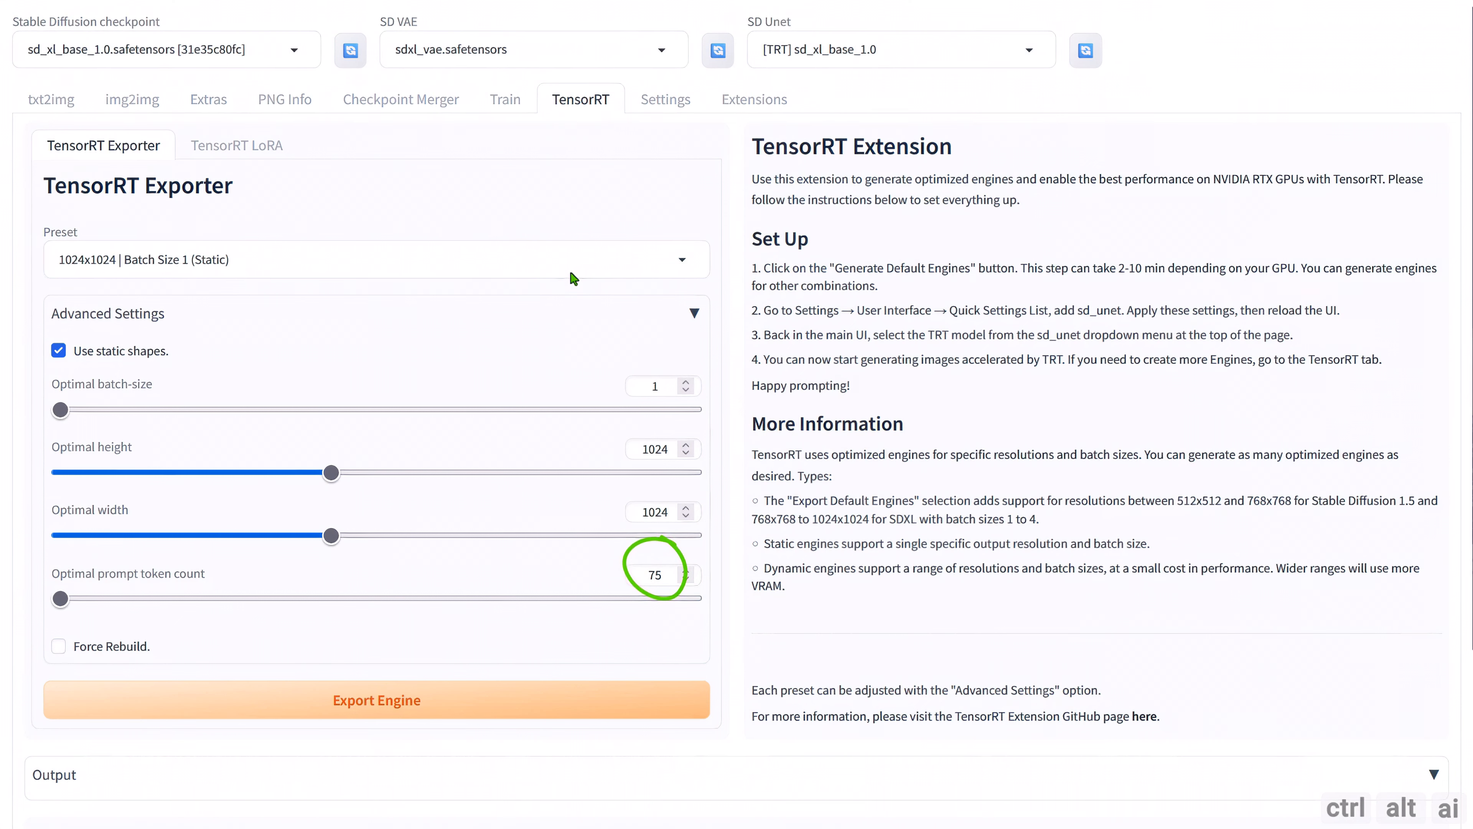
Switch the exporter preset to 768x768 - 1024x1024 | Batch Size 1-4 (Dynamic) and set the optimal batch size to 4.
{"action": "left_click", "coordinate": [682, 259]}
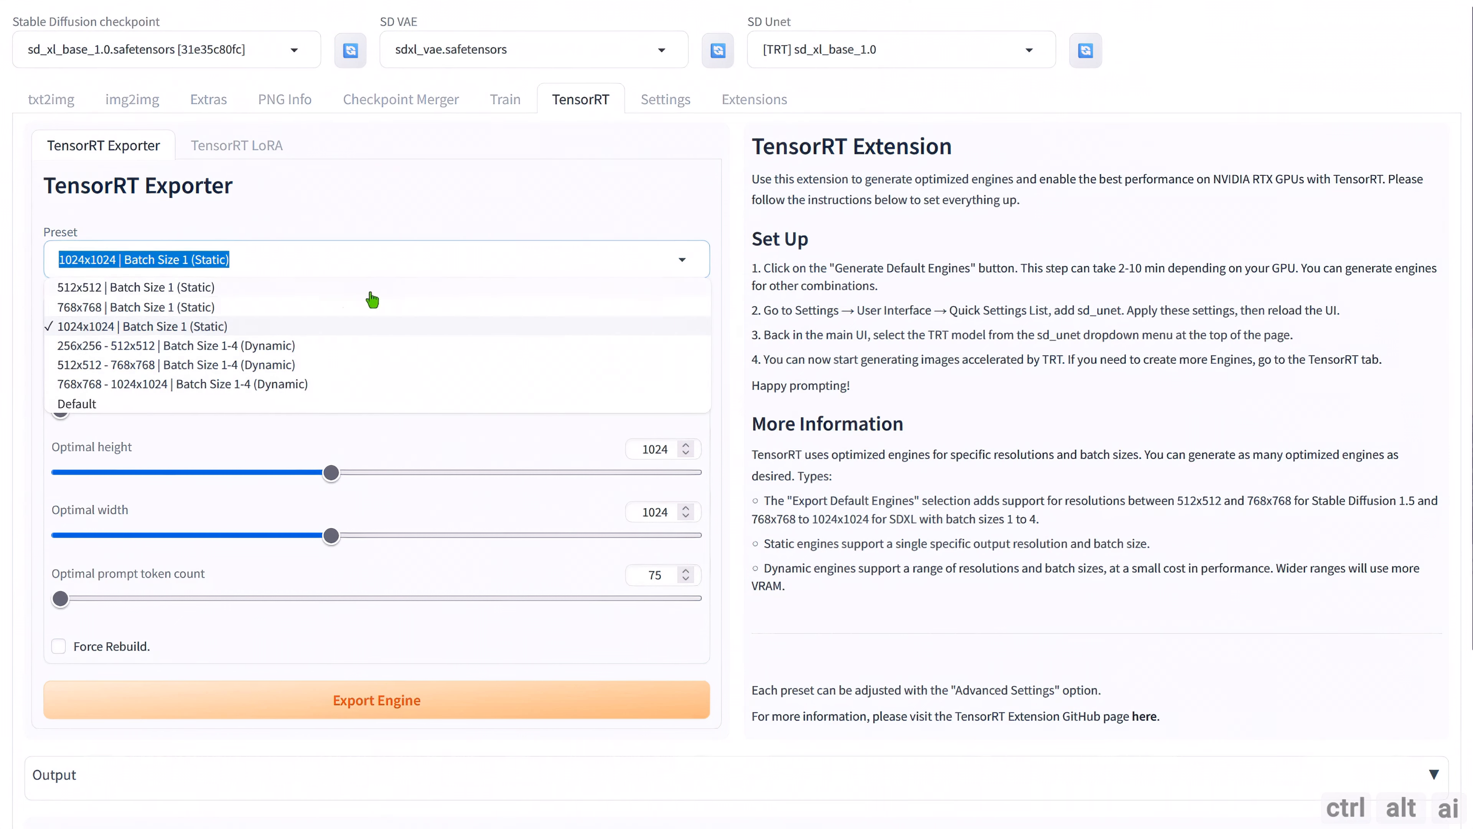
{"action": "left_click", "coordinate": [261, 384]}
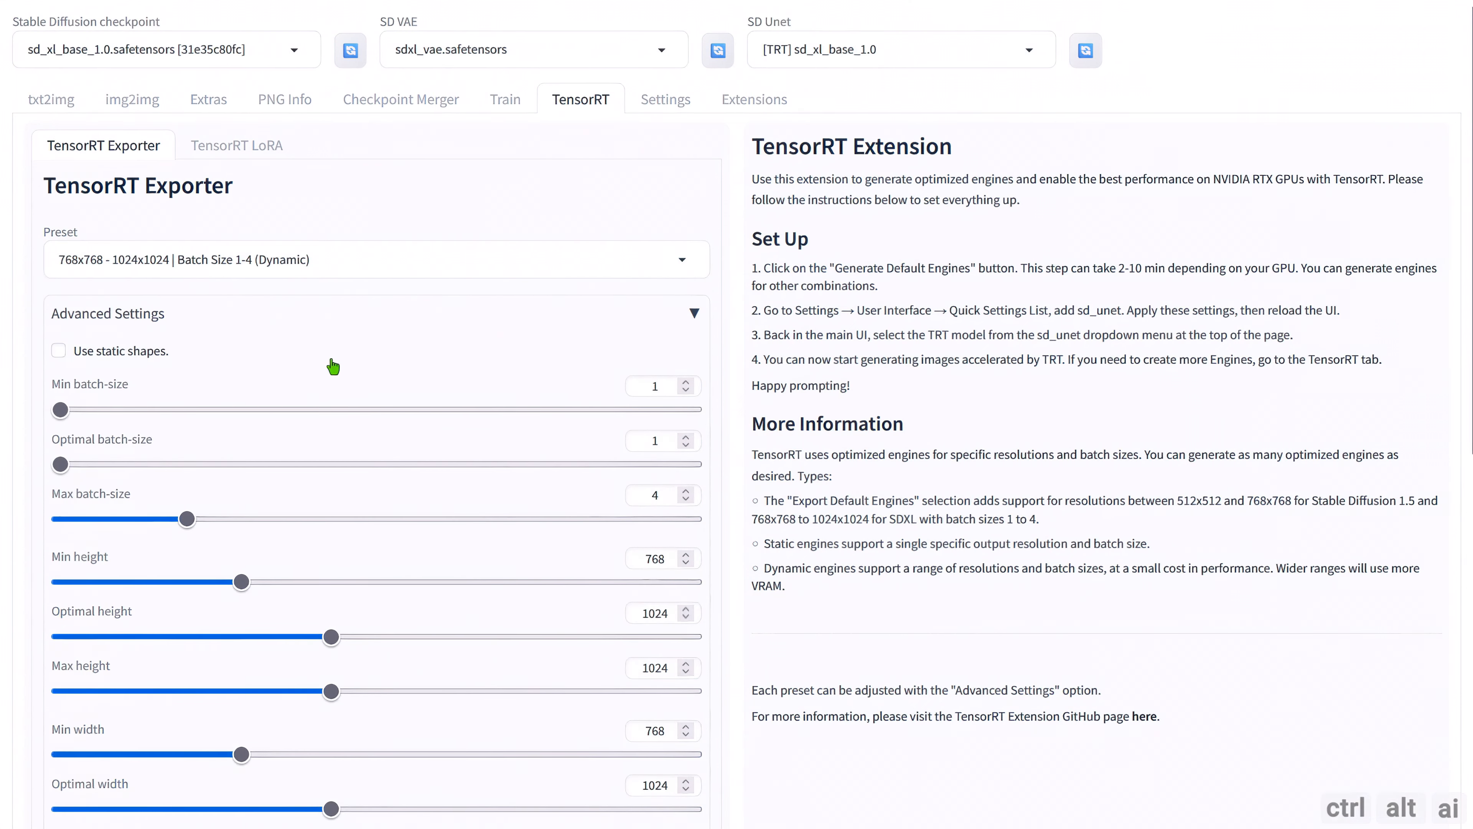
{"action": "scroll", "coordinate": [334, 366], "scroll_direction": "down", "scroll_amount": 3}
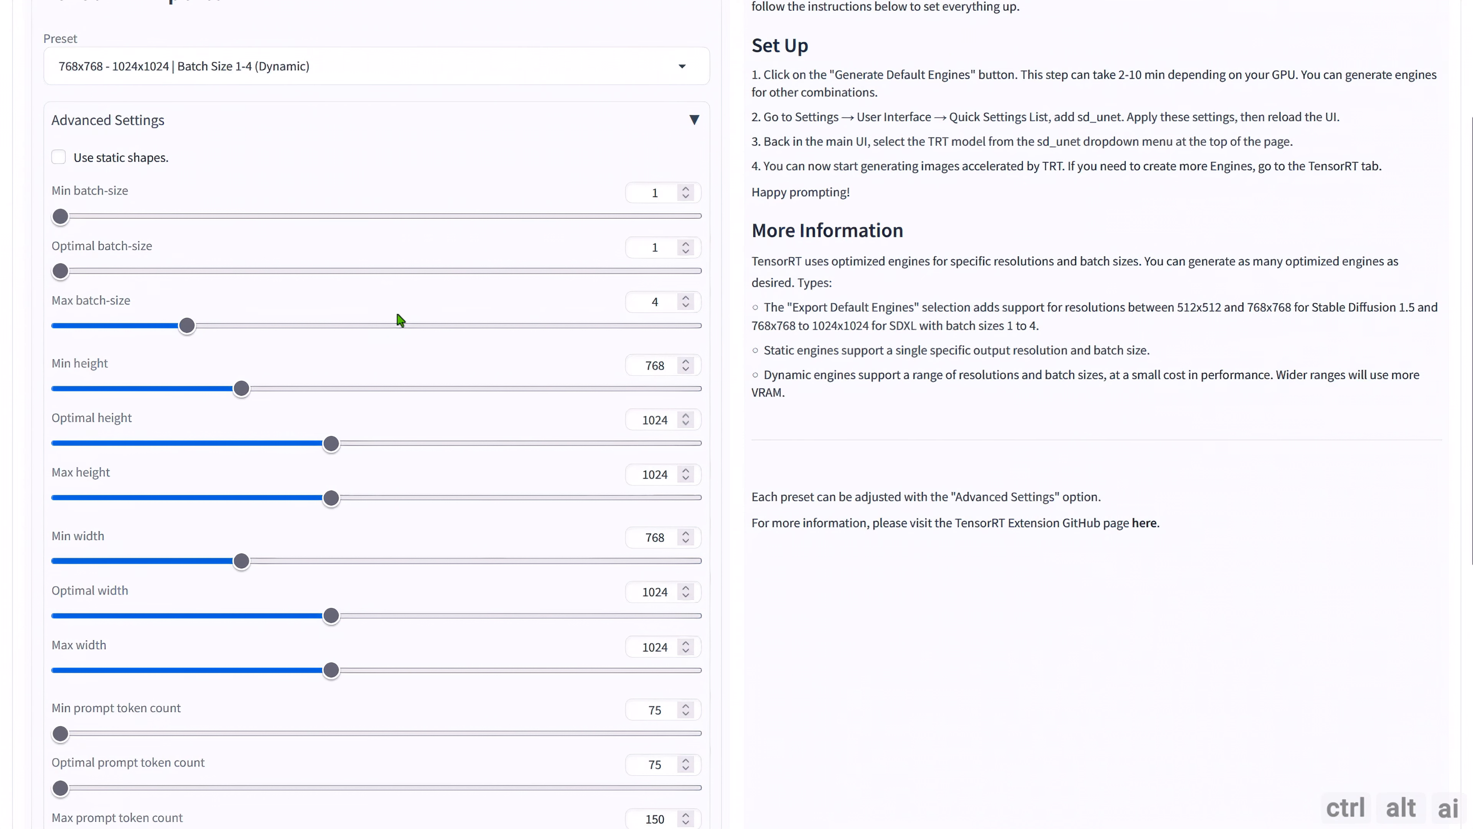
{"action": "scroll", "coordinate": [378, 311], "scroll_direction": "down", "scroll_amount": 3}
{"action": "scroll", "coordinate": [378, 309], "scroll_direction": "up", "scroll_amount": 3}
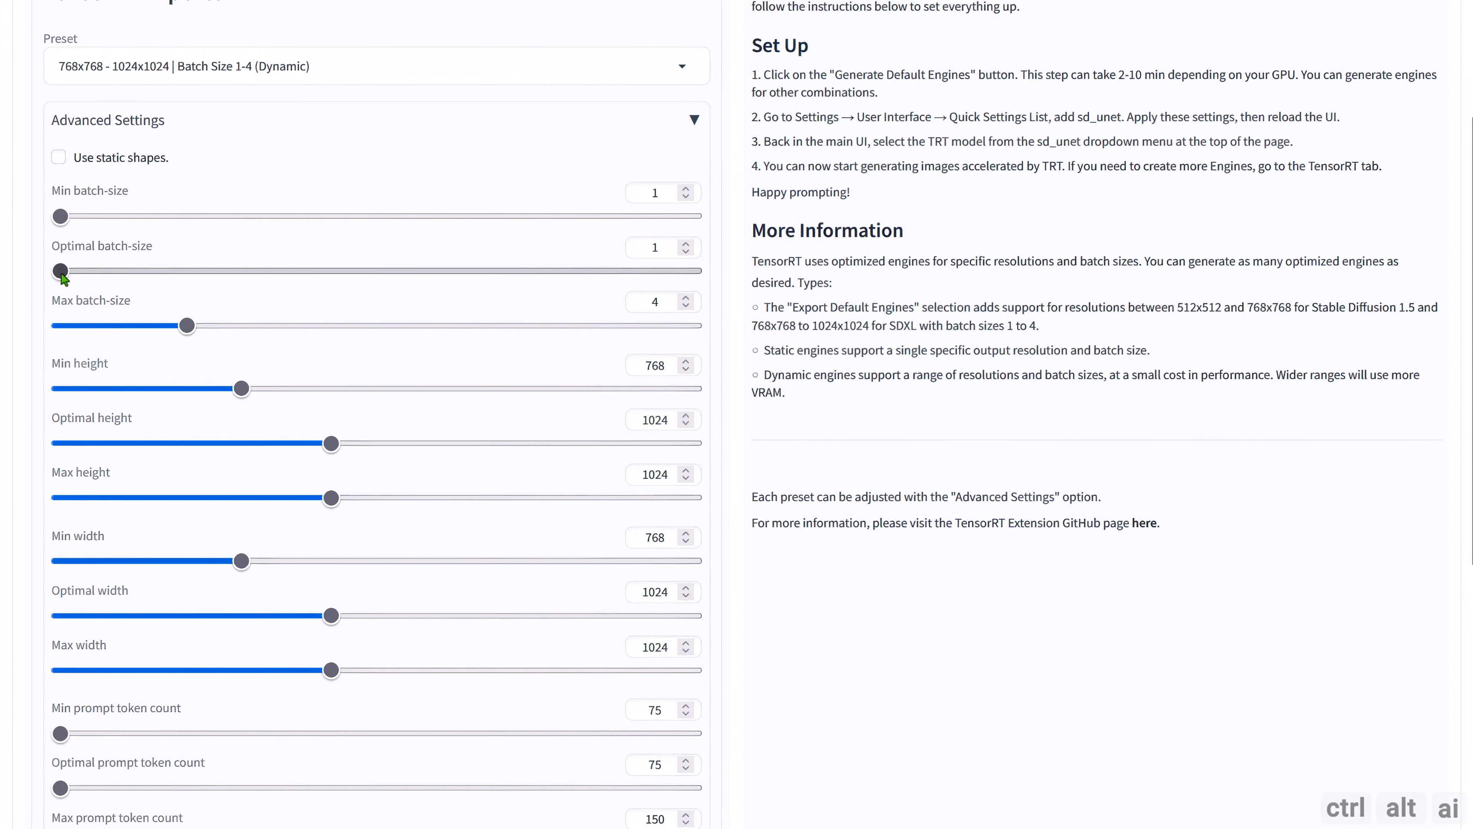
{"action": "left_click_drag", "start_coordinate": [61, 274], "coordinate": [203, 279]}
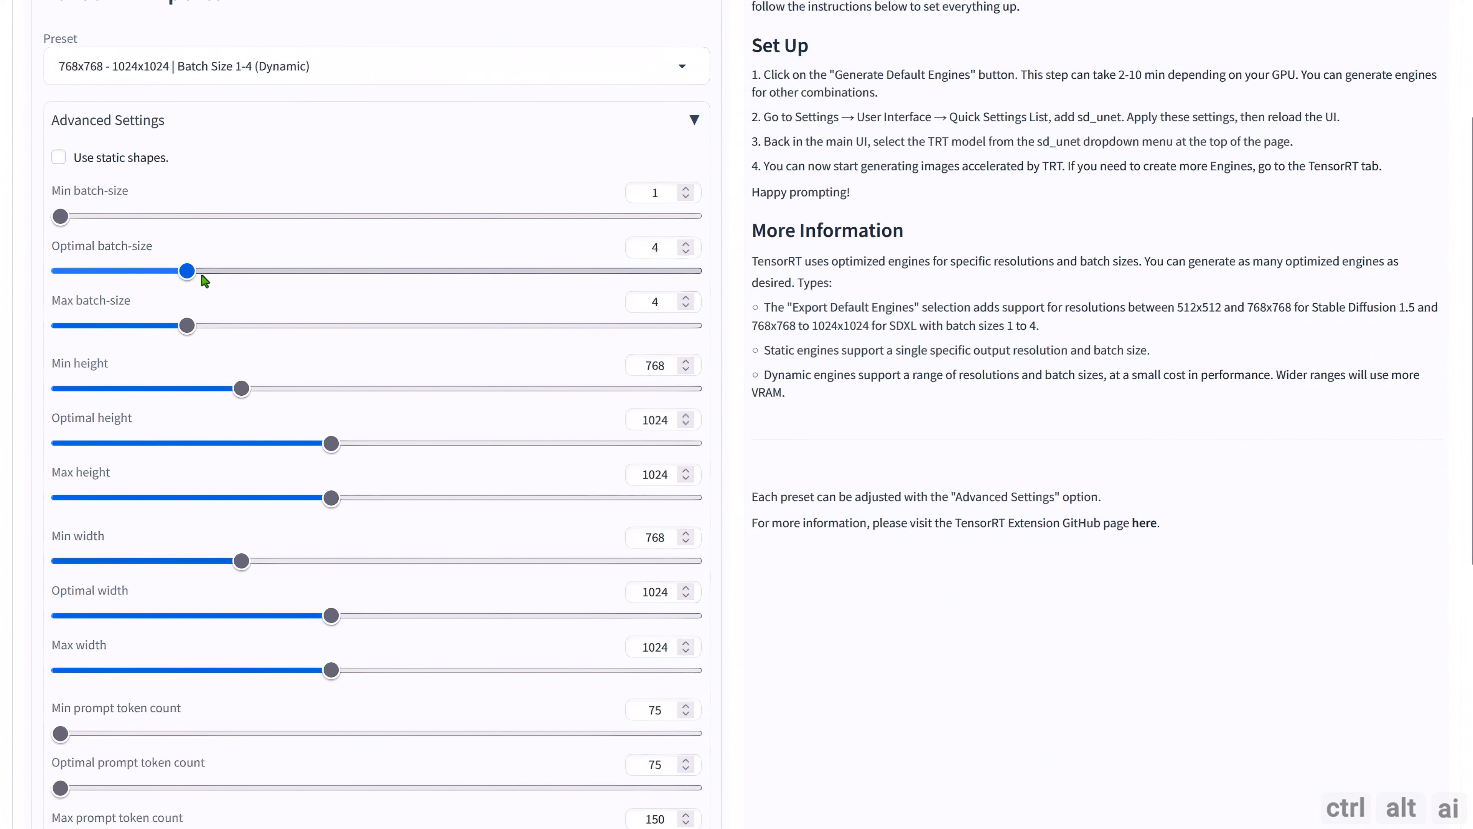
Set the engine's minimum height and width to 896 and its maximum height and width to 1536.
{"action": "scroll", "coordinate": [382, 404], "scroll_direction": "down", "scroll_amount": 2}
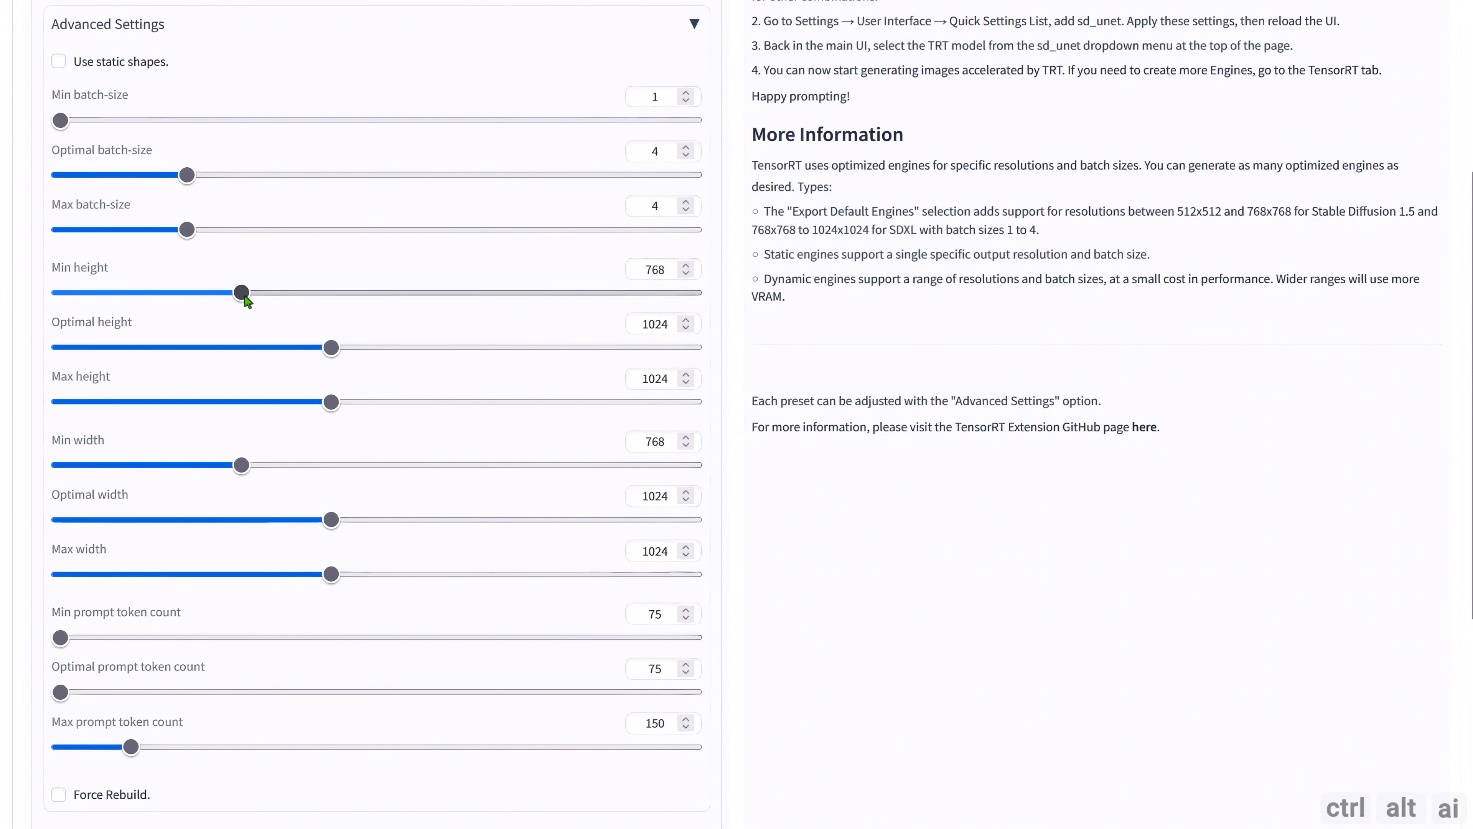
{"action": "left_click_drag", "start_coordinate": [248, 300], "coordinate": [281, 304]}
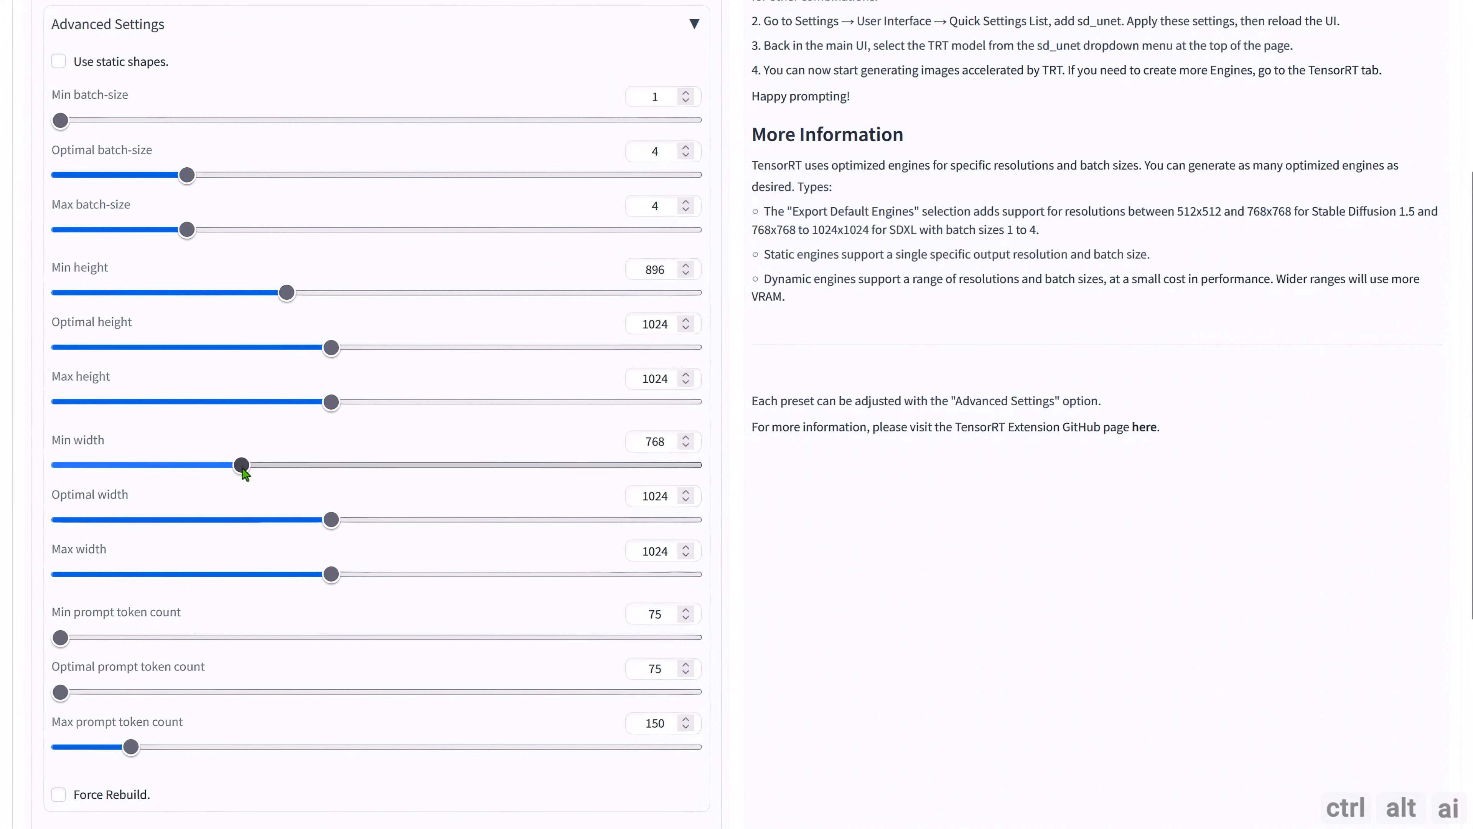
{"action": "left_click", "coordinate": [287, 464]}
{"action": "left_click_drag", "start_coordinate": [331, 402], "coordinate": [512, 405]}
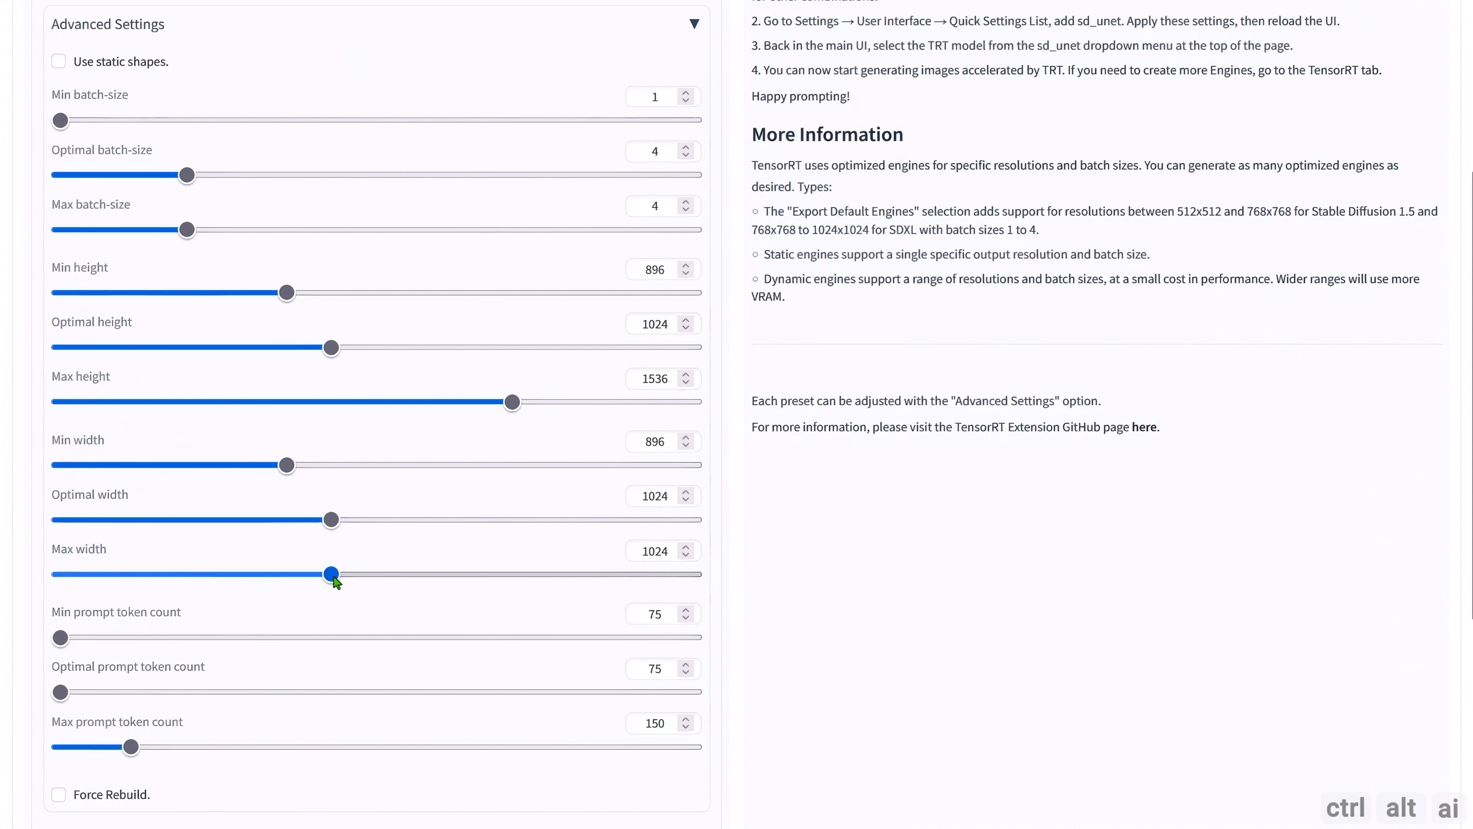
{"action": "left_click_drag", "start_coordinate": [331, 574], "coordinate": [512, 577]}
Set the optimal prompt token count to 150 and the maximum prompt token count to 750.
{"action": "scroll", "coordinate": [244, 458], "scroll_direction": "down", "scroll_amount": 3}
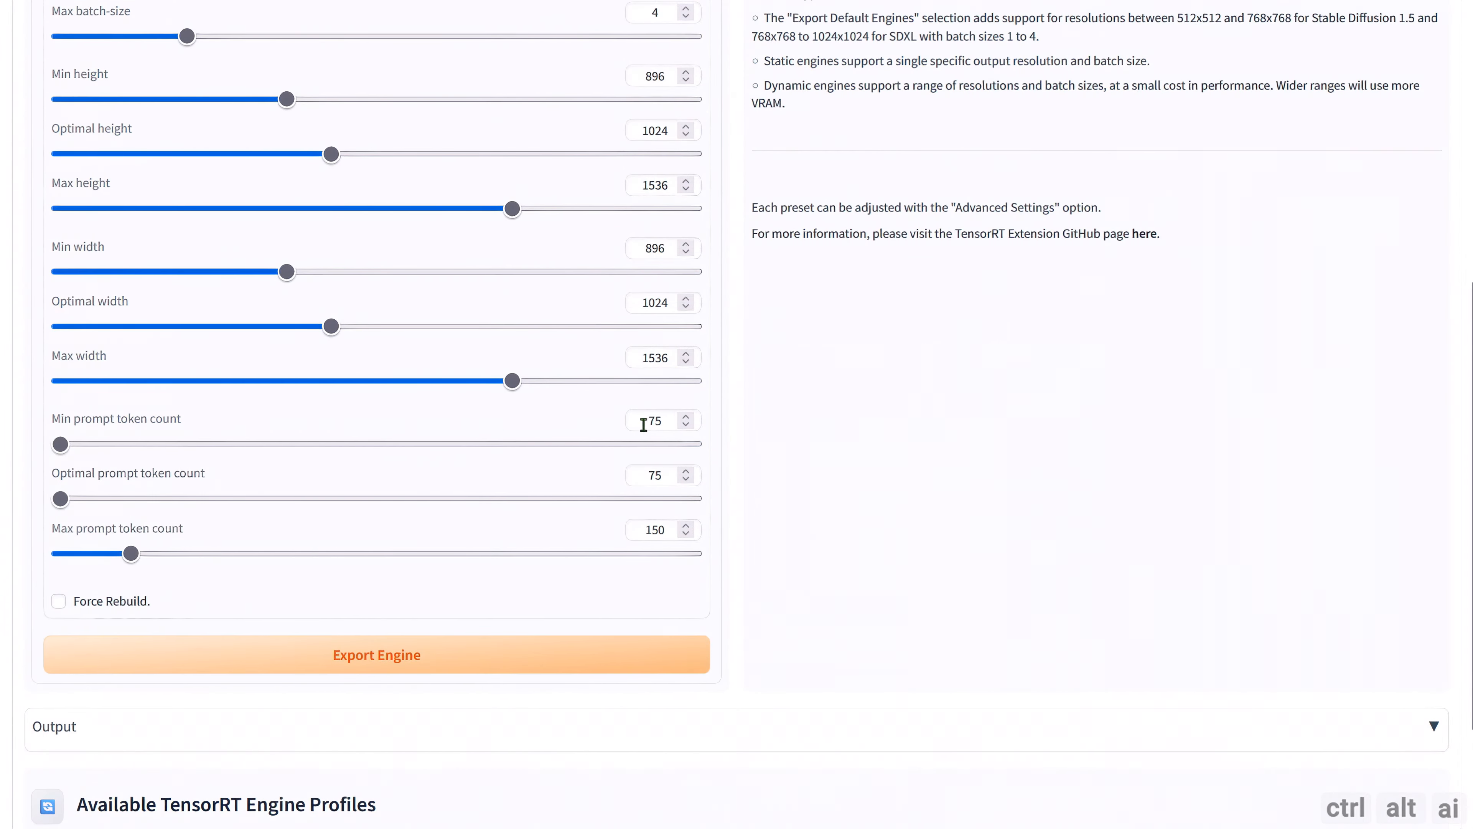
{"action": "left_click", "coordinate": [62, 501]}
{"action": "left_click", "coordinate": [99, 509]}
{"action": "left_click_drag", "start_coordinate": [132, 553], "coordinate": [737, 561]}
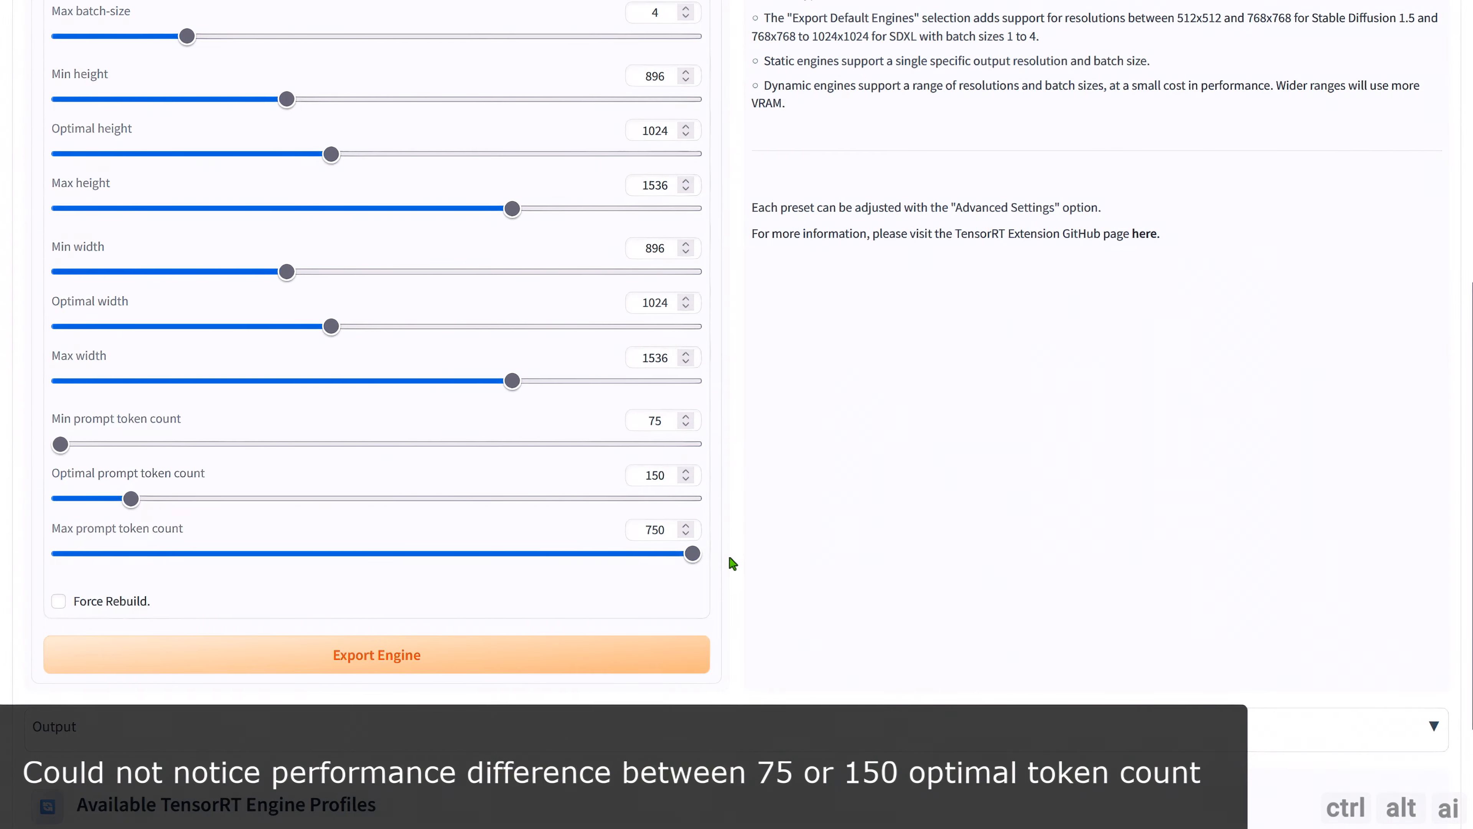
Check the SD Unet choices and export the TensorRT engine for sd_xl_base_1.0 with the configured settings.
{"action": "scroll", "coordinate": [754, 550], "scroll_direction": "up", "scroll_amount": 8}
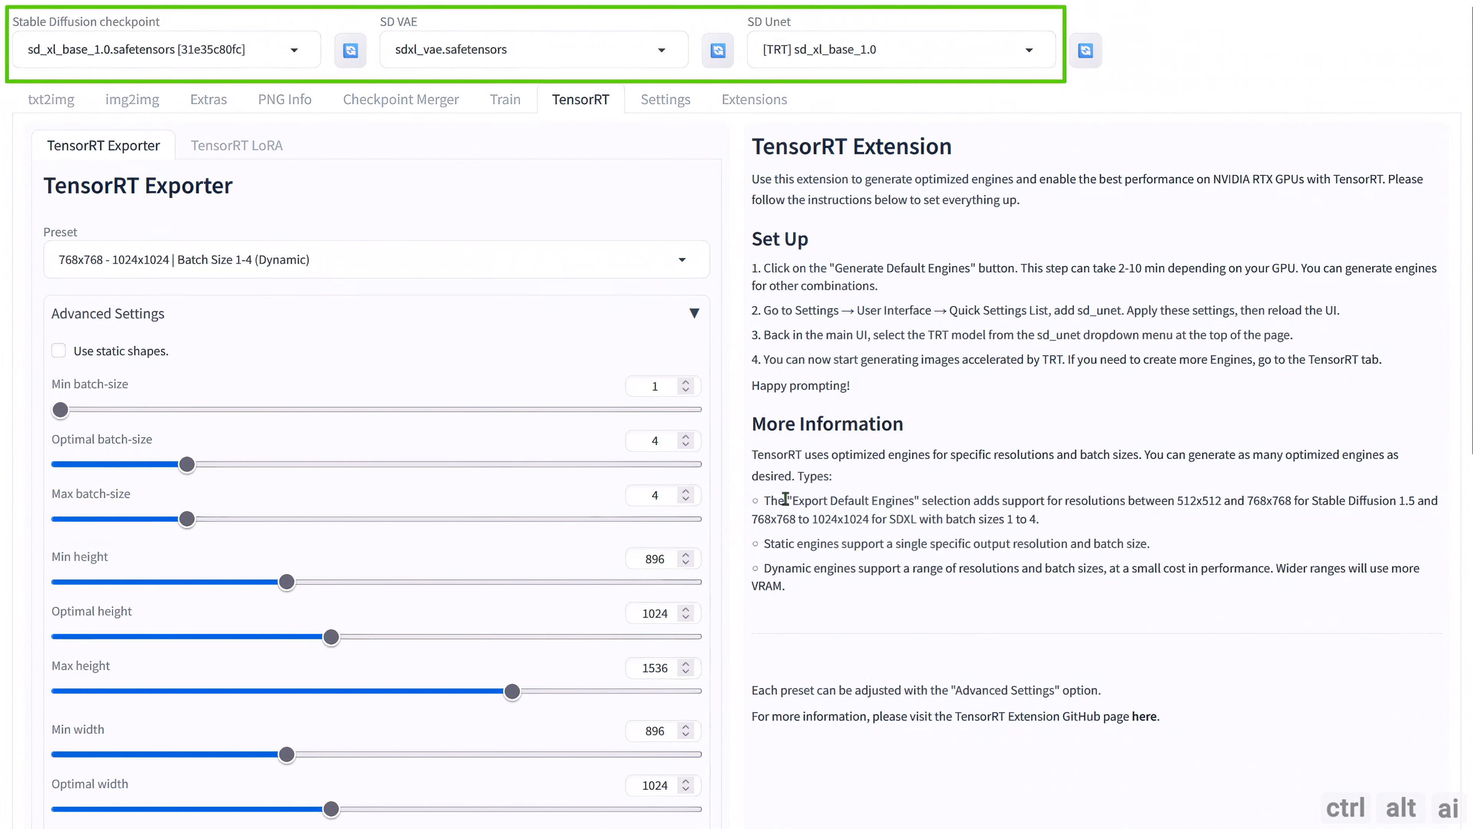
{"action": "left_click", "coordinate": [1035, 51]}
{"action": "left_click", "coordinate": [804, 177]}
{"action": "scroll", "coordinate": [881, 360], "scroll_direction": "down", "scroll_amount": 8}
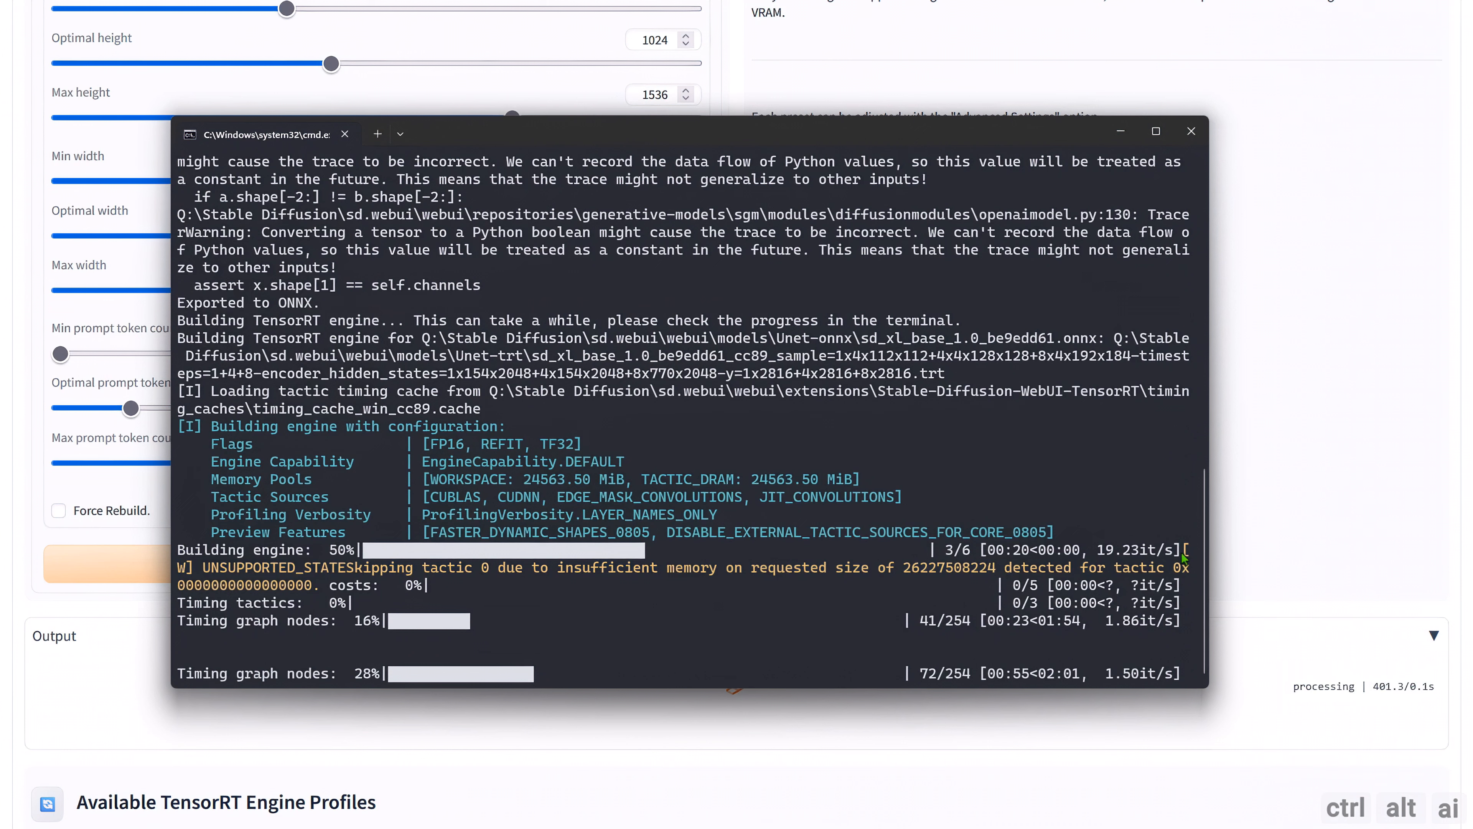
Read the memory warning and the engine building time in the terminal output.
{"action": "left_click_drag", "start_coordinate": [1187, 555], "coordinate": [328, 591]}
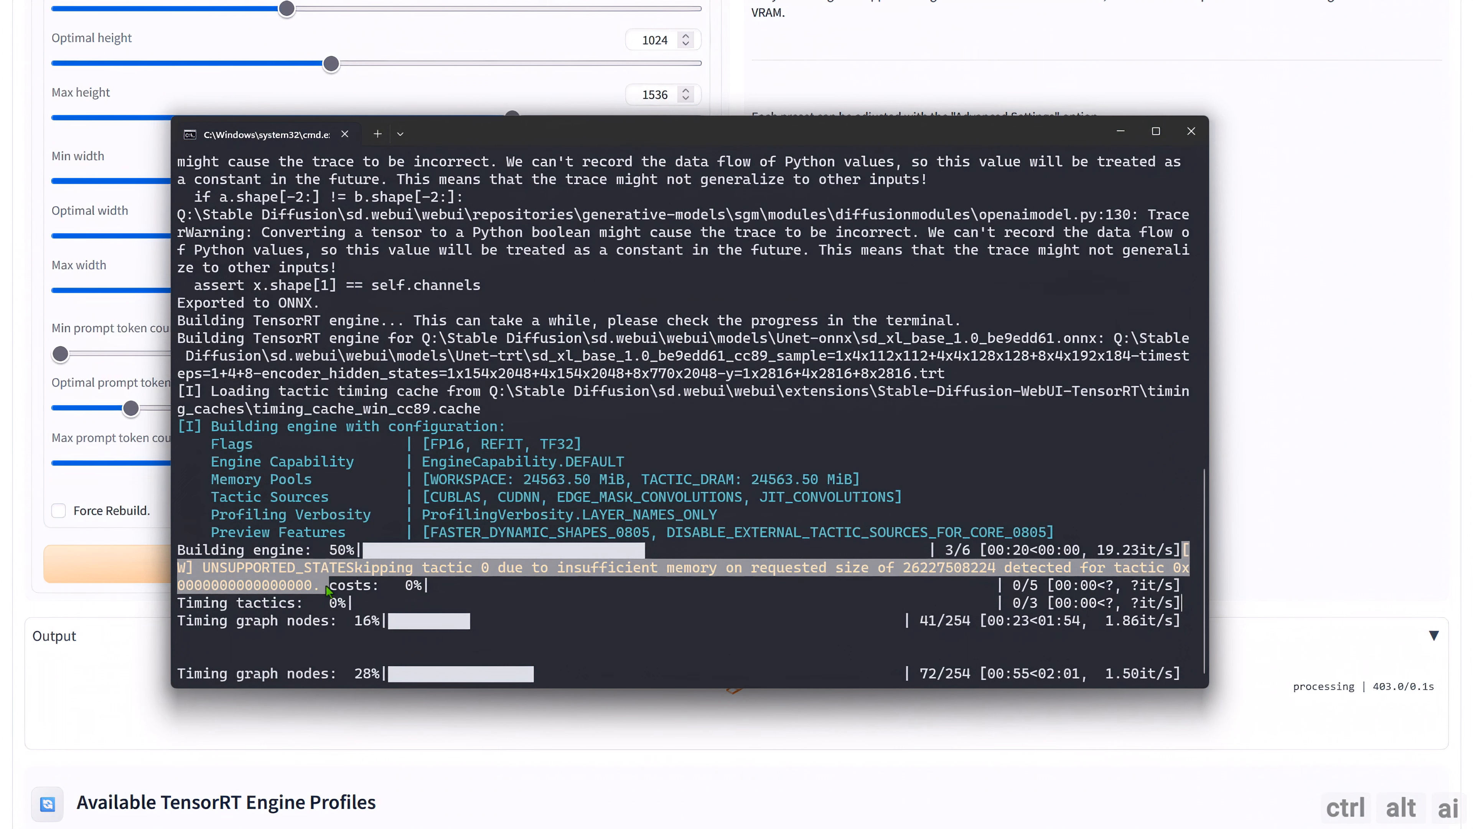
{"action": "left_click", "coordinate": [523, 578]}
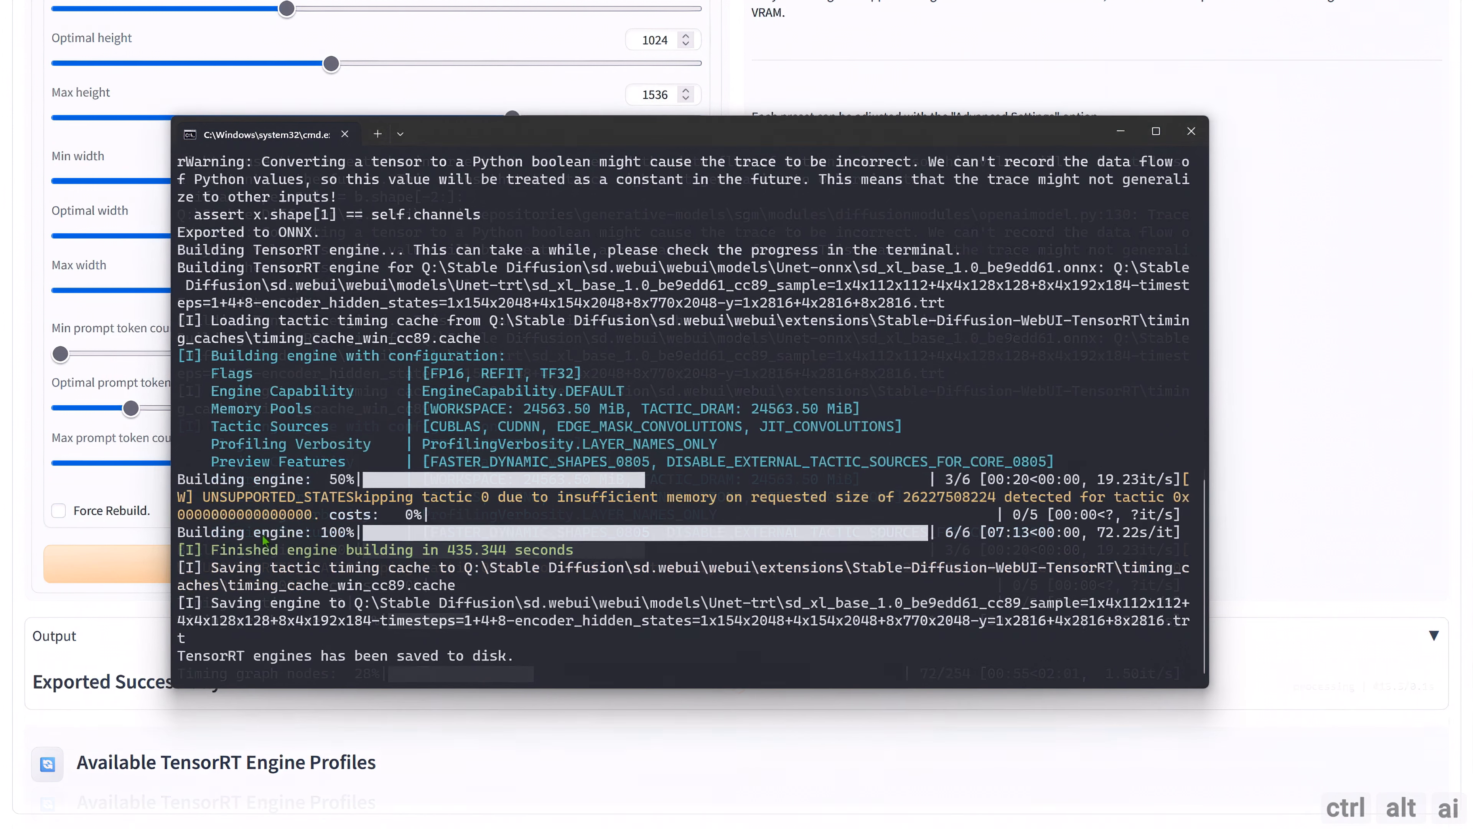
{"action": "left_click_drag", "start_coordinate": [187, 551], "coordinate": [571, 556]}
{"action": "left_click", "coordinate": [573, 557]}
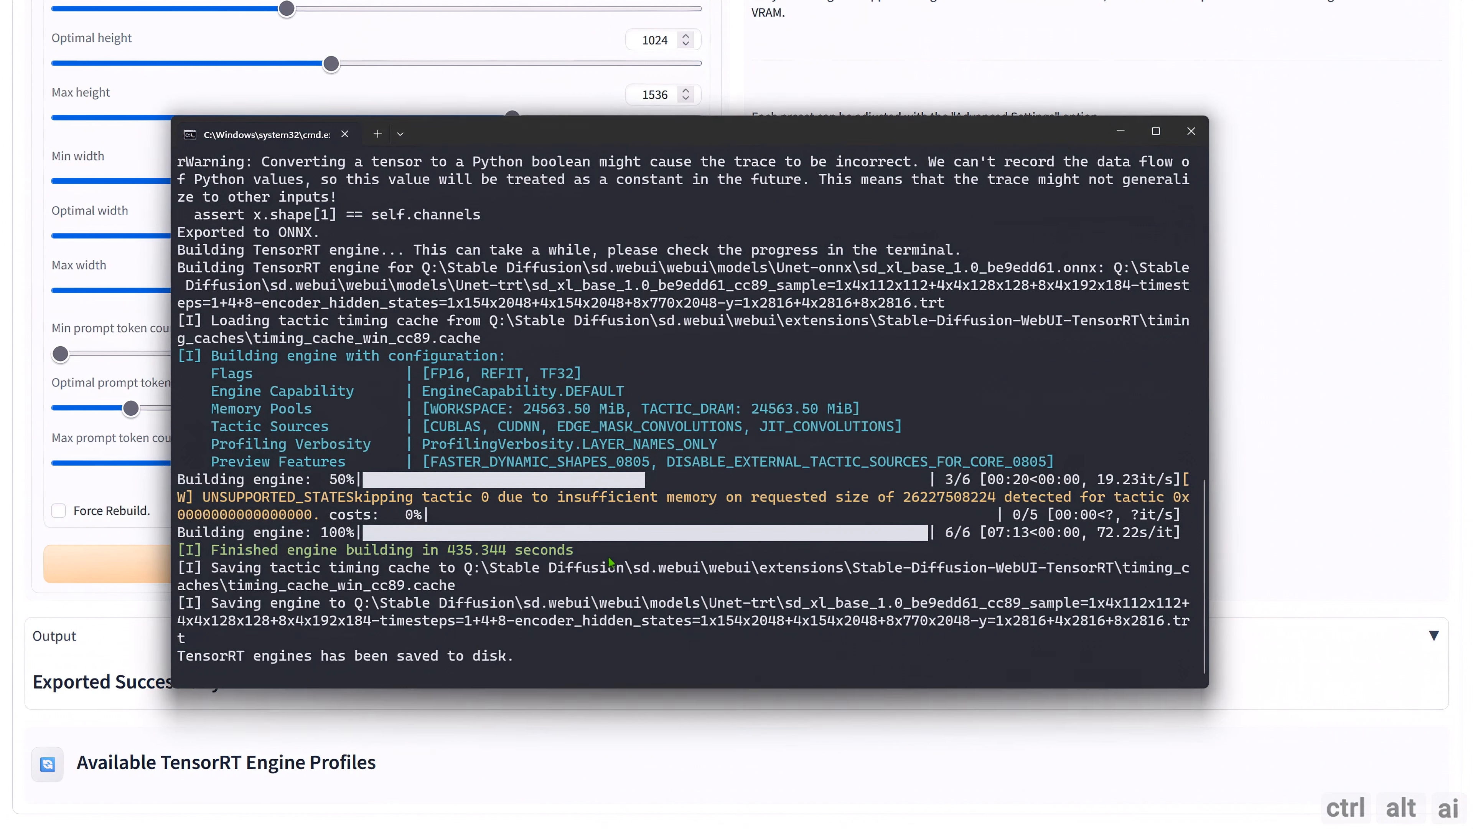
{"action": "left_click_drag", "start_coordinate": [1098, 534], "coordinate": [1173, 537]}
{"action": "left_click", "coordinate": [1146, 553]}
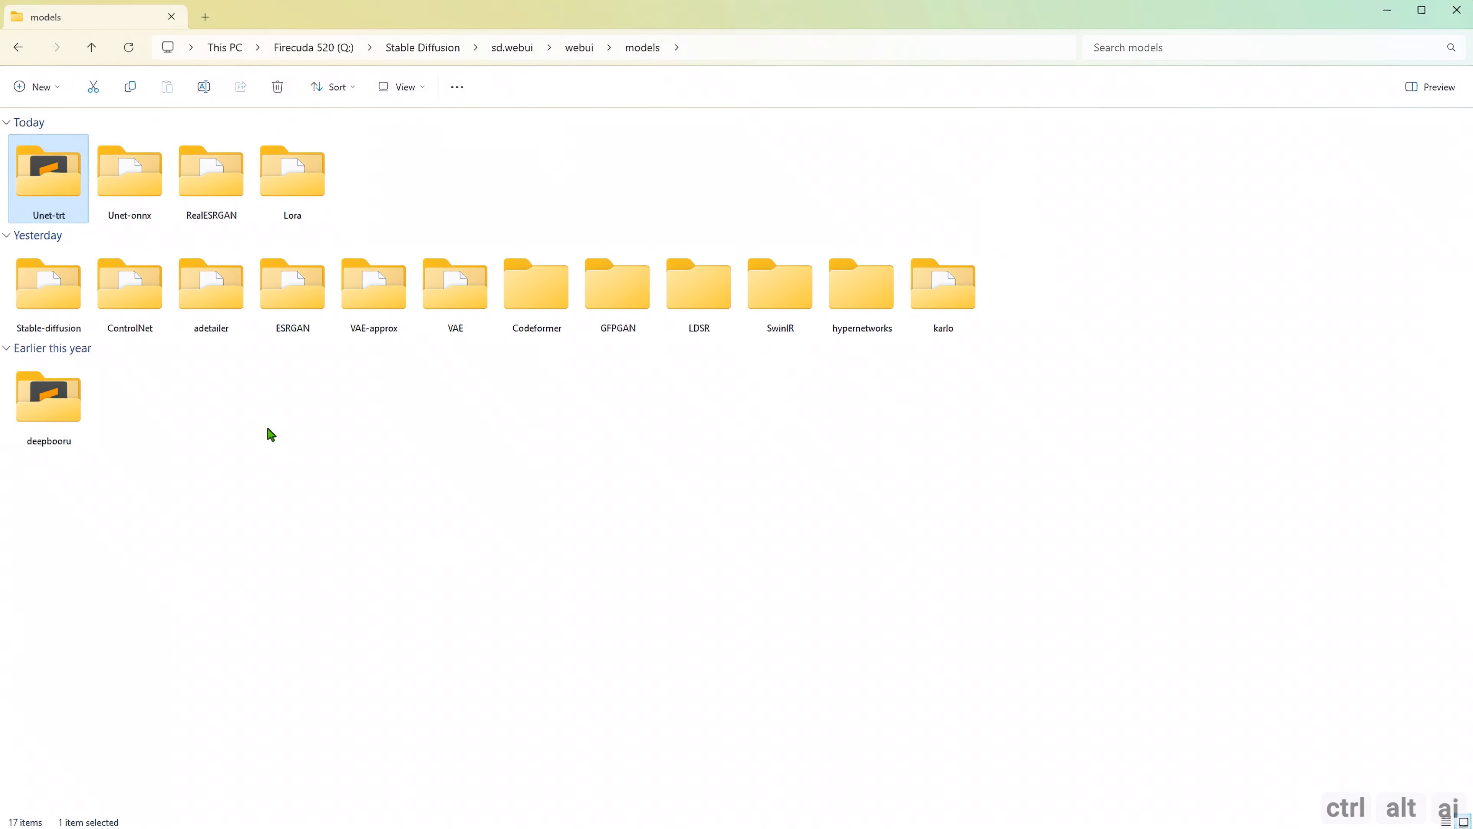
Switch to File Explorer and inspect the exported ONNX files in the Unet-onnx folder of webui\models.
{"action": "left_click", "coordinate": [269, 431]}
{"action": "left_click", "coordinate": [135, 217]}
{"action": "double_click", "coordinate": [135, 216]}
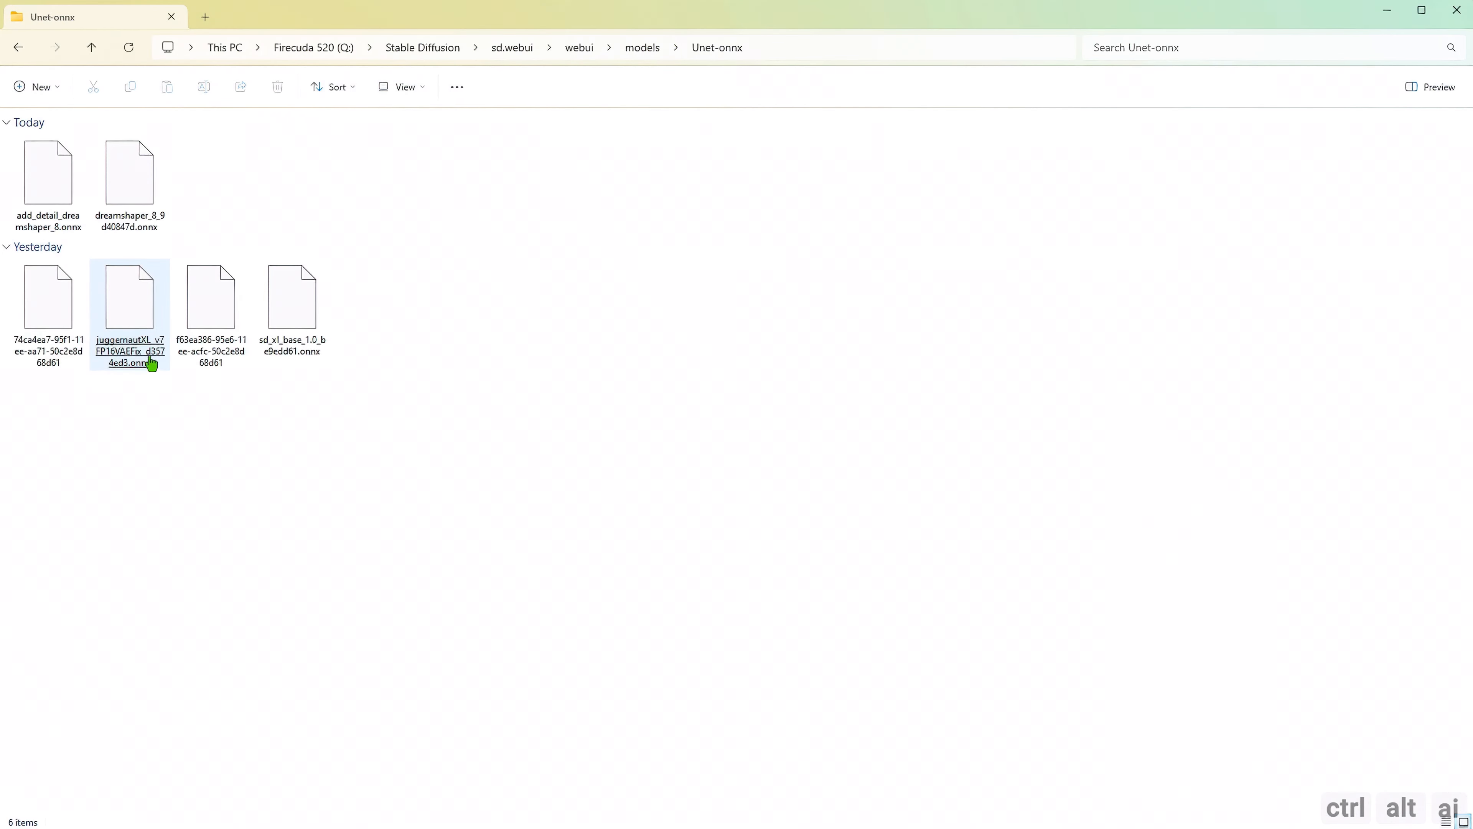
{"action": "left_click", "coordinate": [219, 361]}
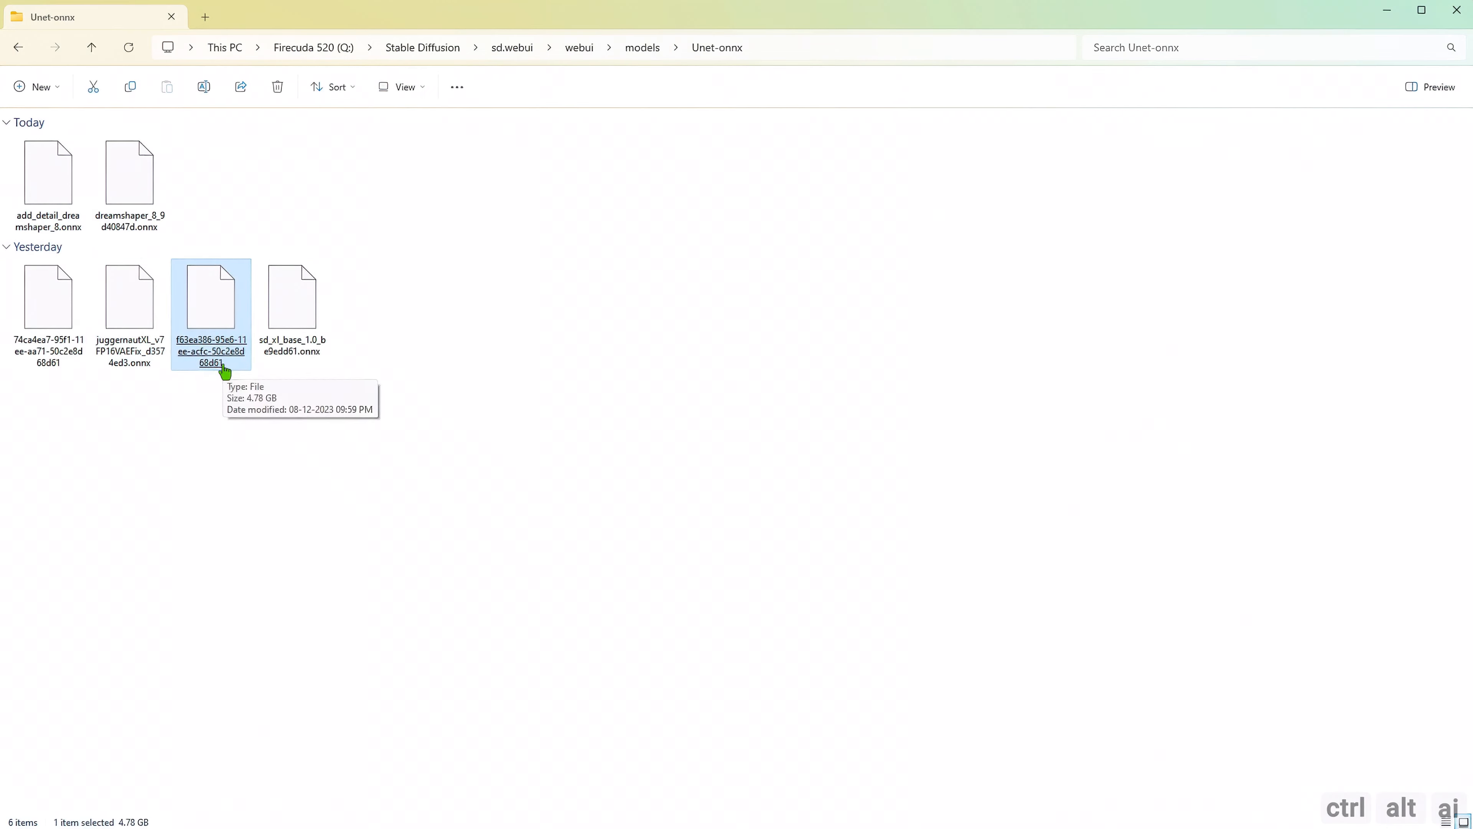
Inspect the sd_xl_base_1.0 engine file in the Unet-trt folder and return to the models folder.
{"action": "left_click", "coordinate": [645, 52]}
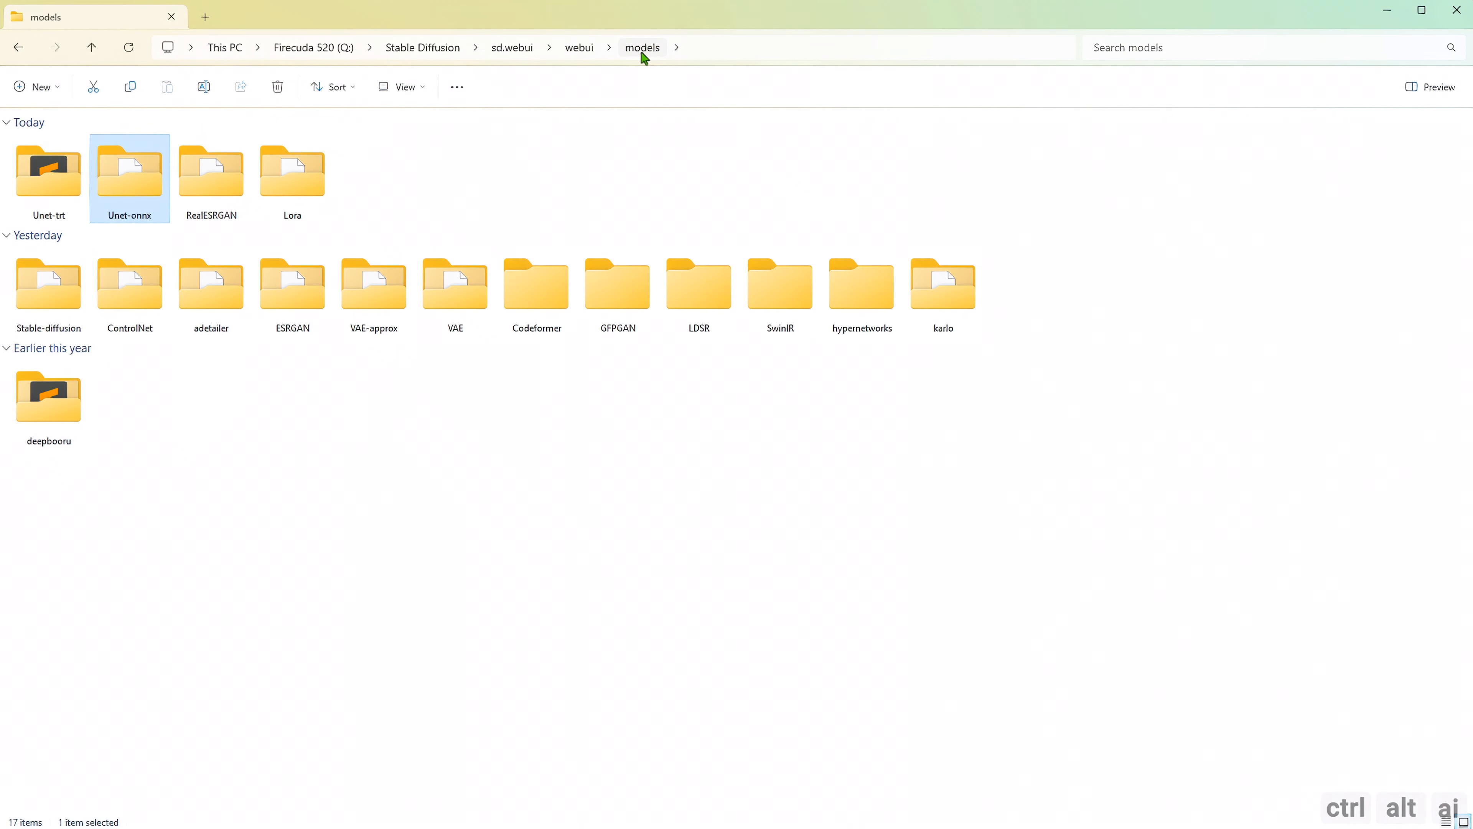
{"action": "double_click", "coordinate": [54, 197]}
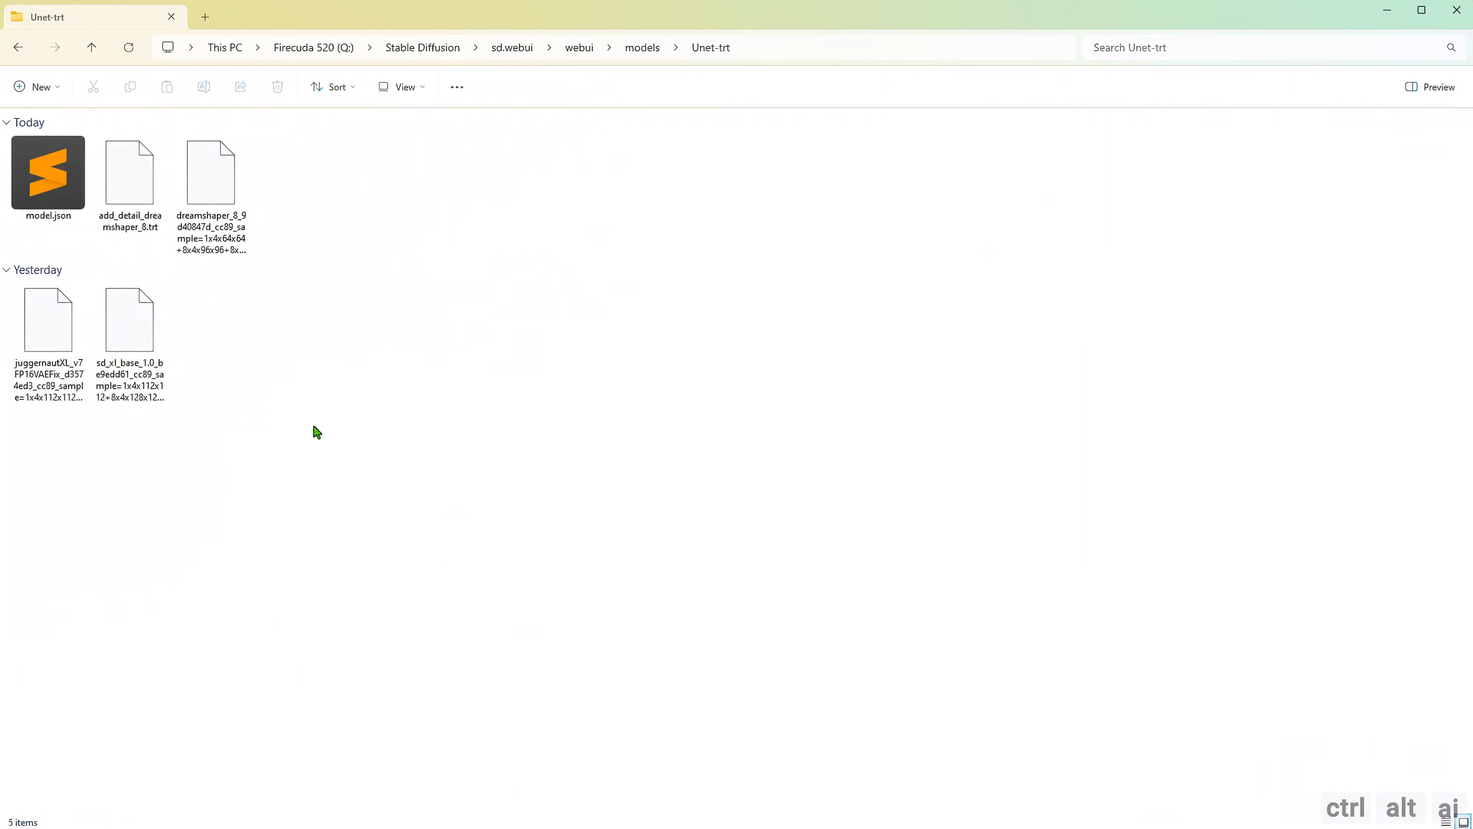
{"action": "mouse_move", "coordinate": [145, 400]}
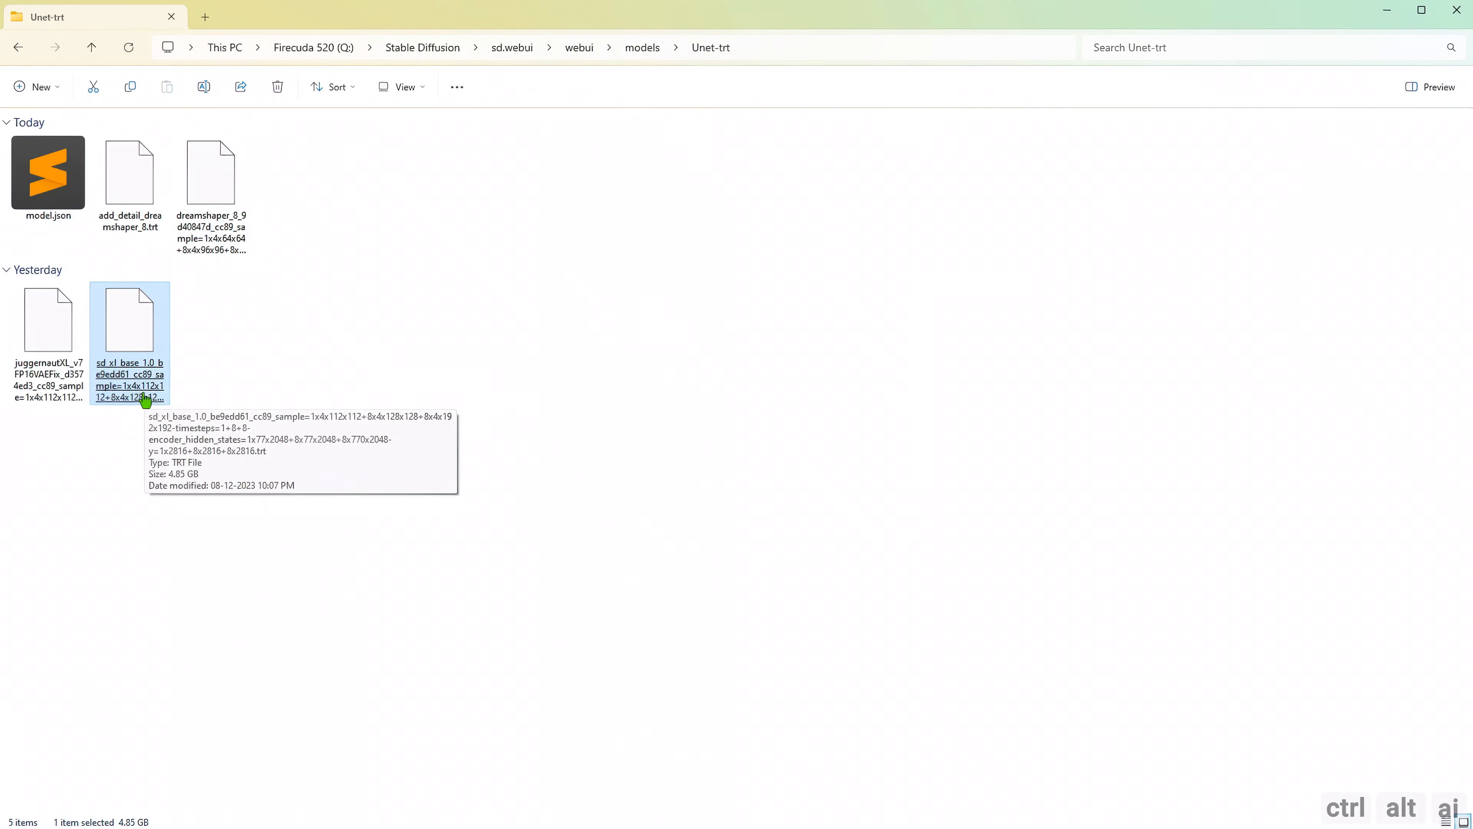
{"action": "left_click", "coordinate": [638, 51]}
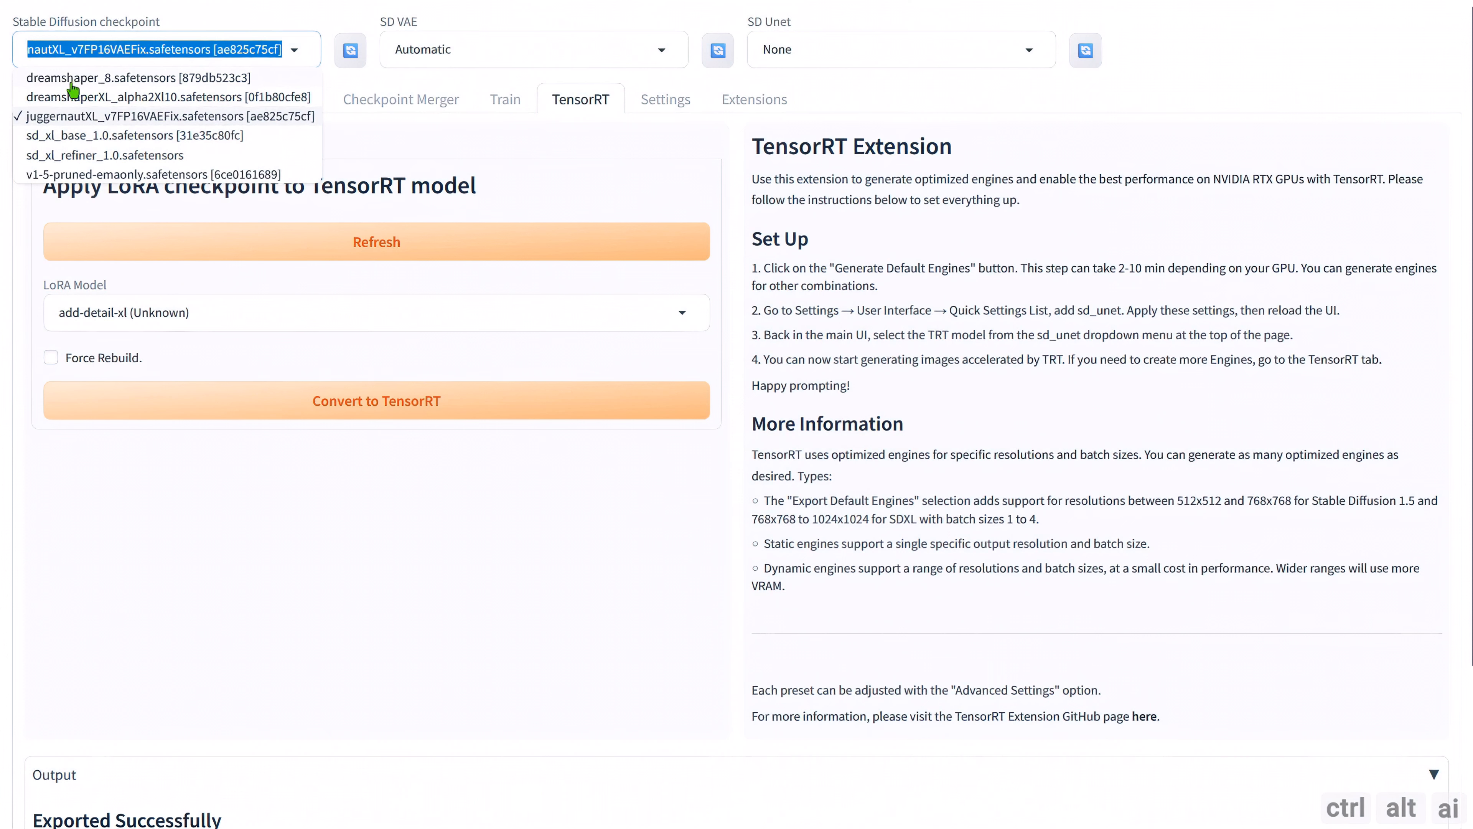
Load the dreamshaper_8 checkpoint and choose add_detail as the LoRA model to convert to TensorRT.
{"action": "left_click", "coordinate": [71, 80]}
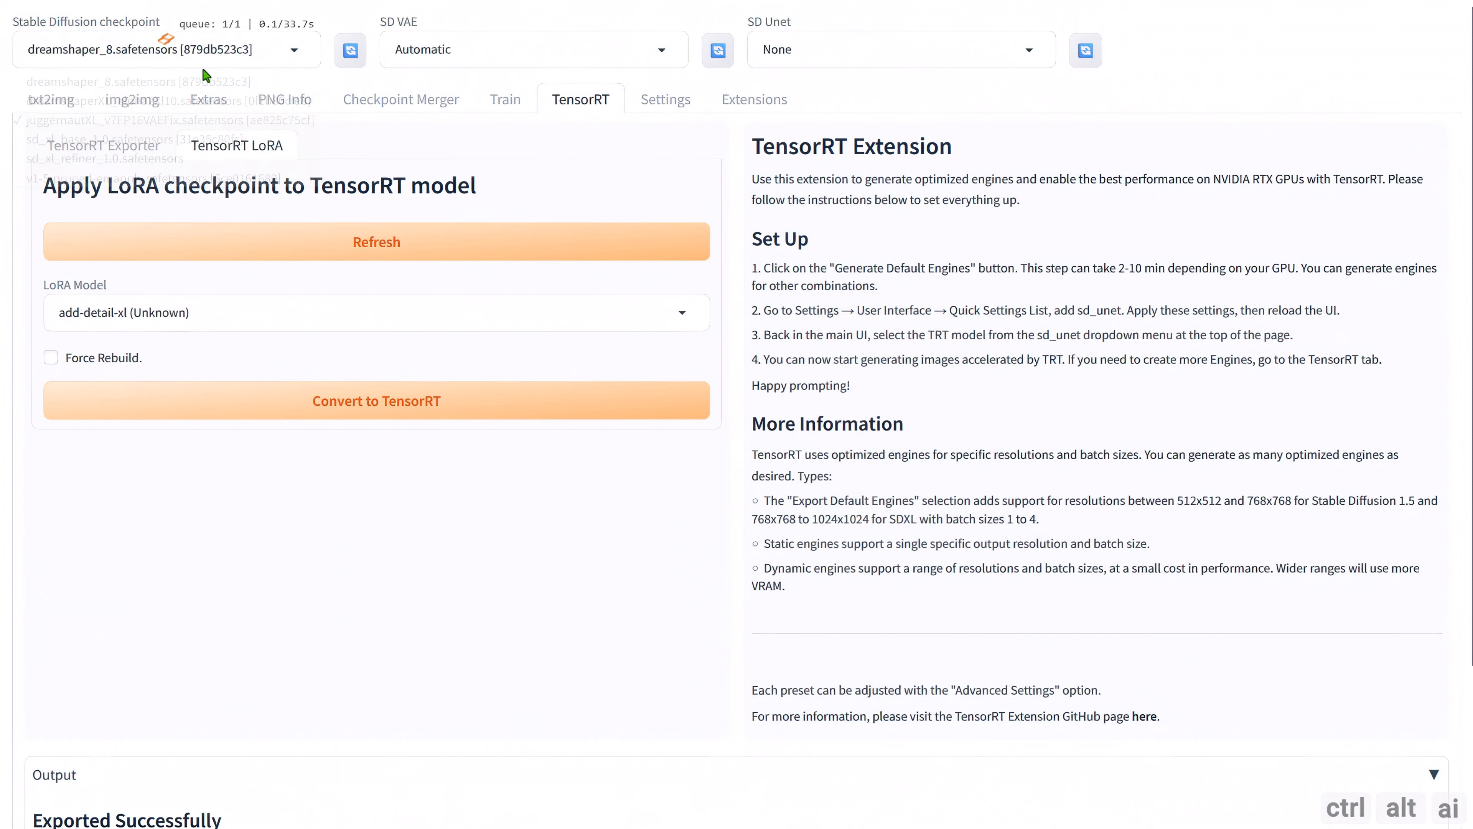
{"action": "left_click", "coordinate": [674, 51]}
{"action": "left_click", "coordinate": [741, 122]}
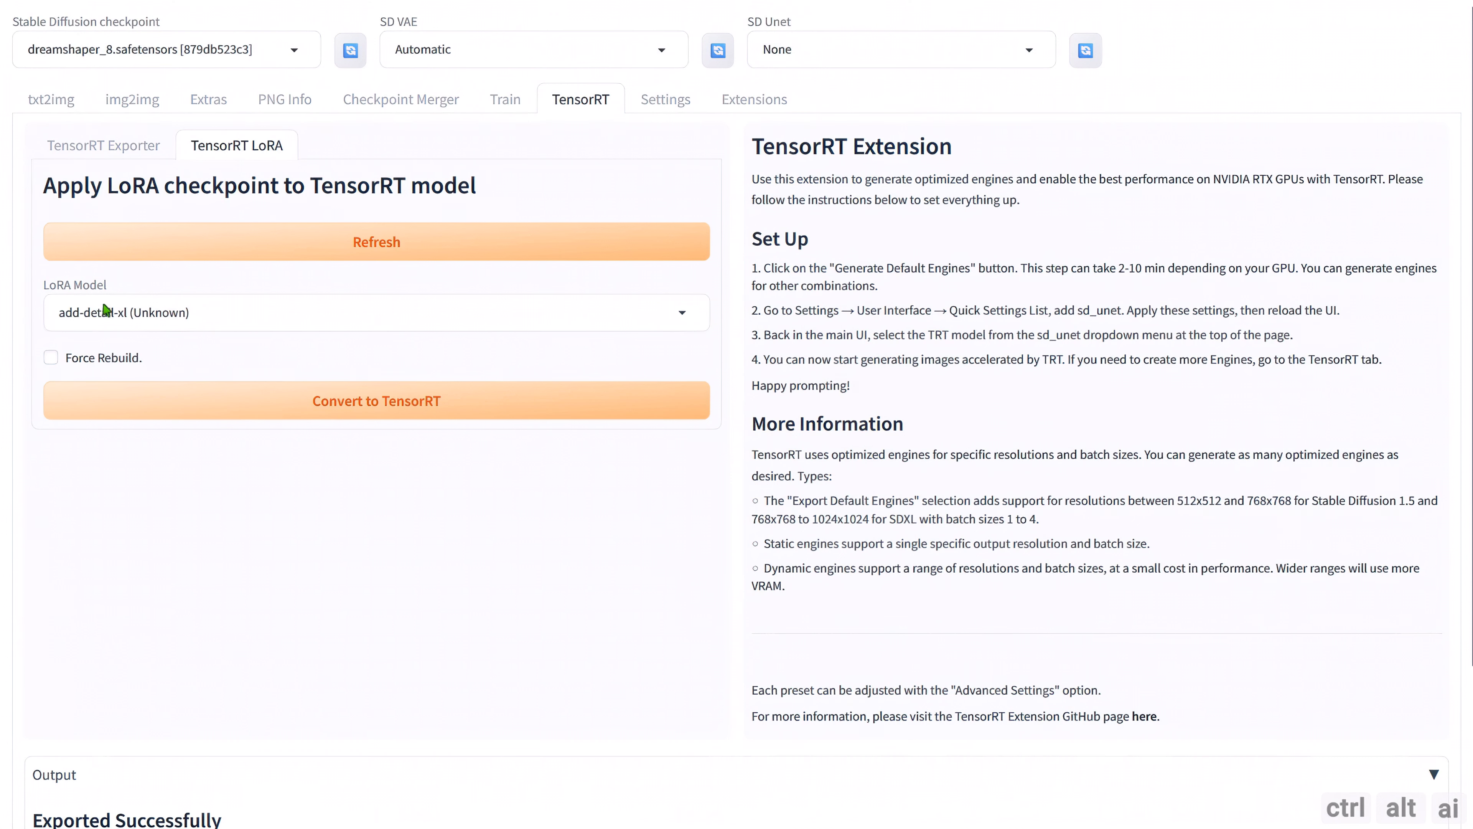
{"action": "left_click", "coordinate": [699, 322]}
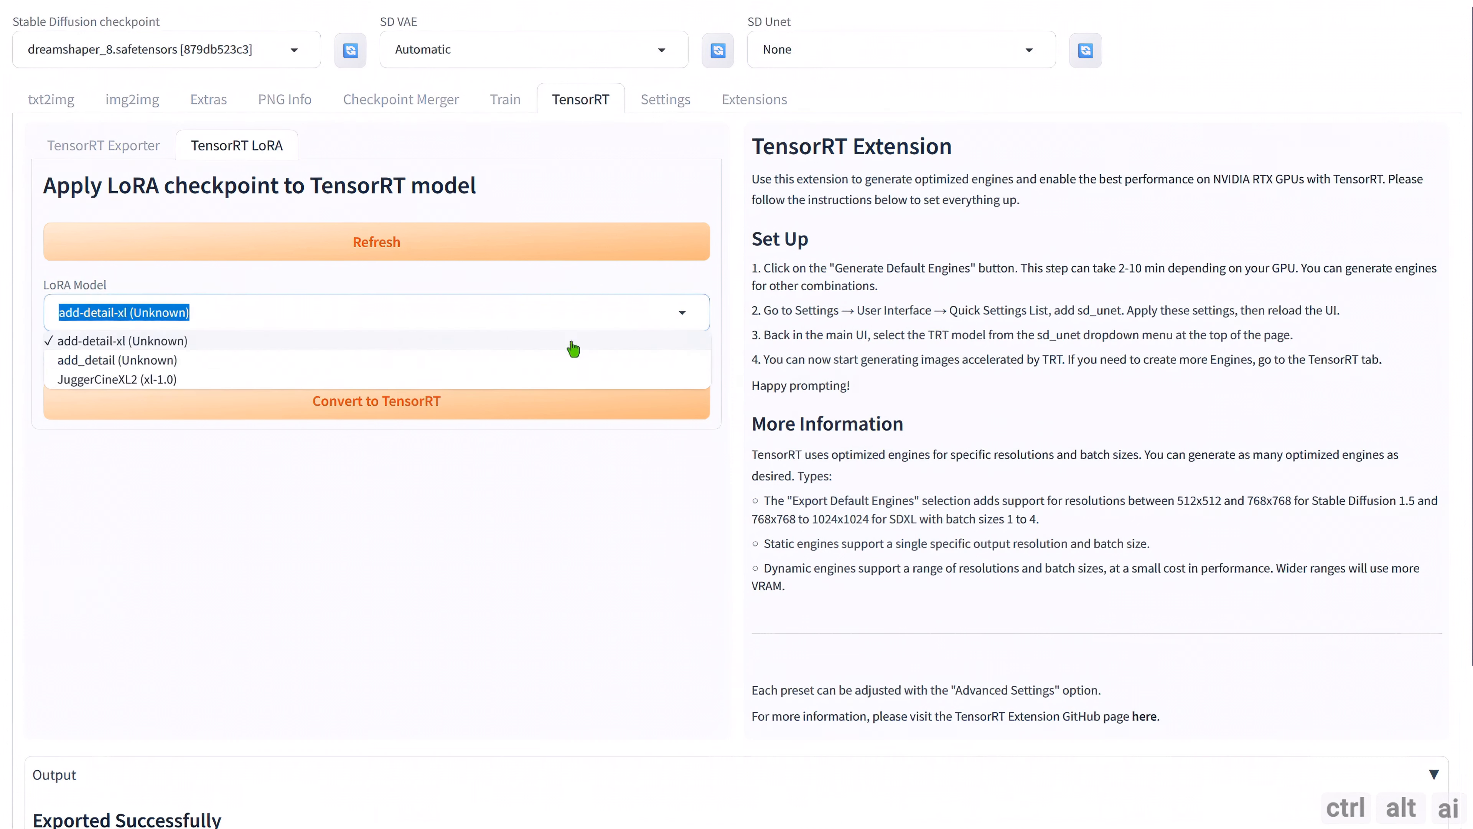
{"action": "left_click", "coordinate": [114, 361]}
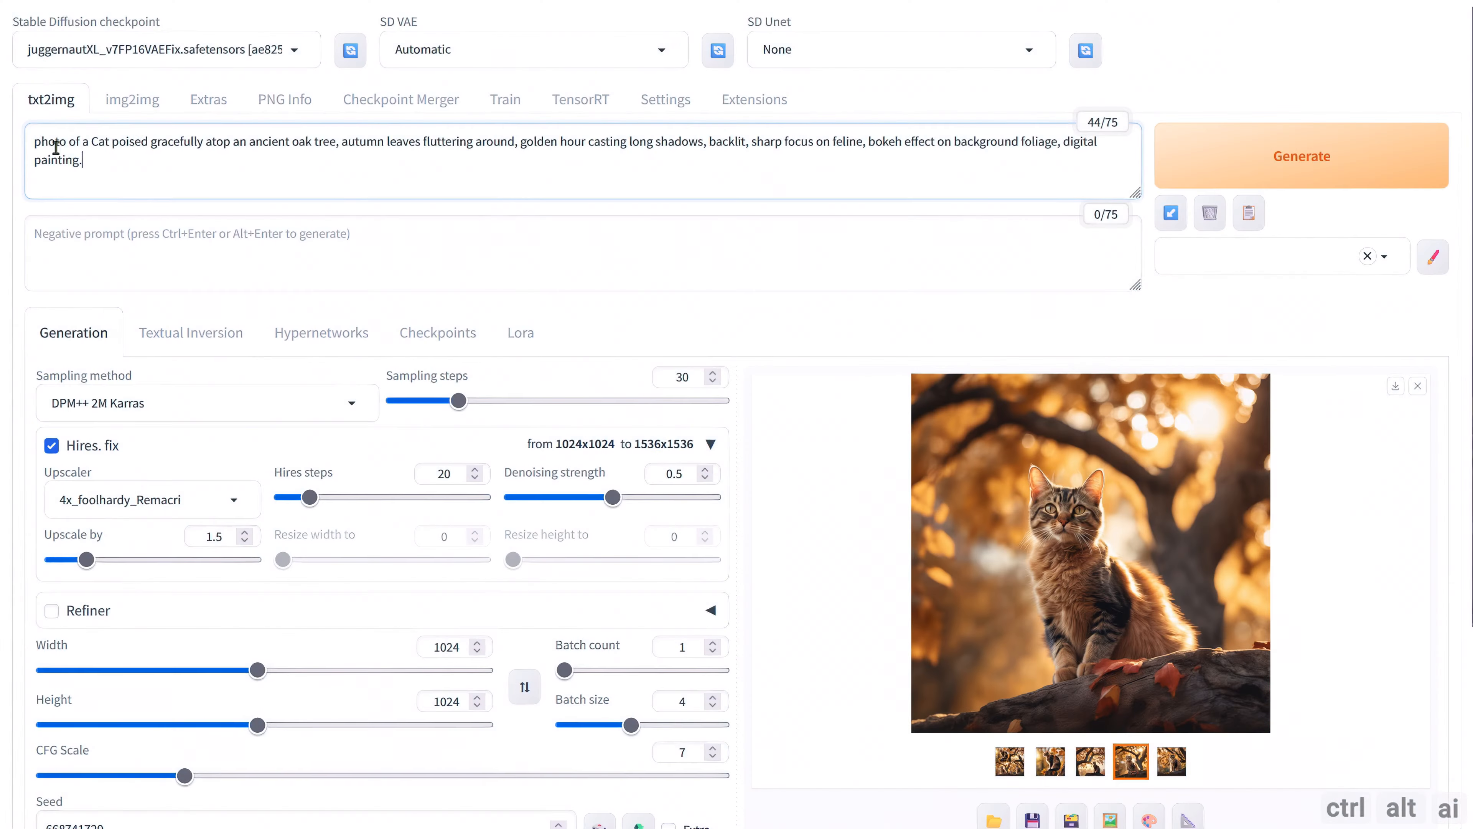
Replace the txt2img prompt with the Gothic girl painting description and paste the worst quality, low quality negative prompt.
{"action": "key", "text": "ctrl+a"}
{"action": "key", "text": "ctrl+v"}
{"action": "scroll", "coordinate": [163, 124], "scroll_direction": "up", "scroll_amount": 3}
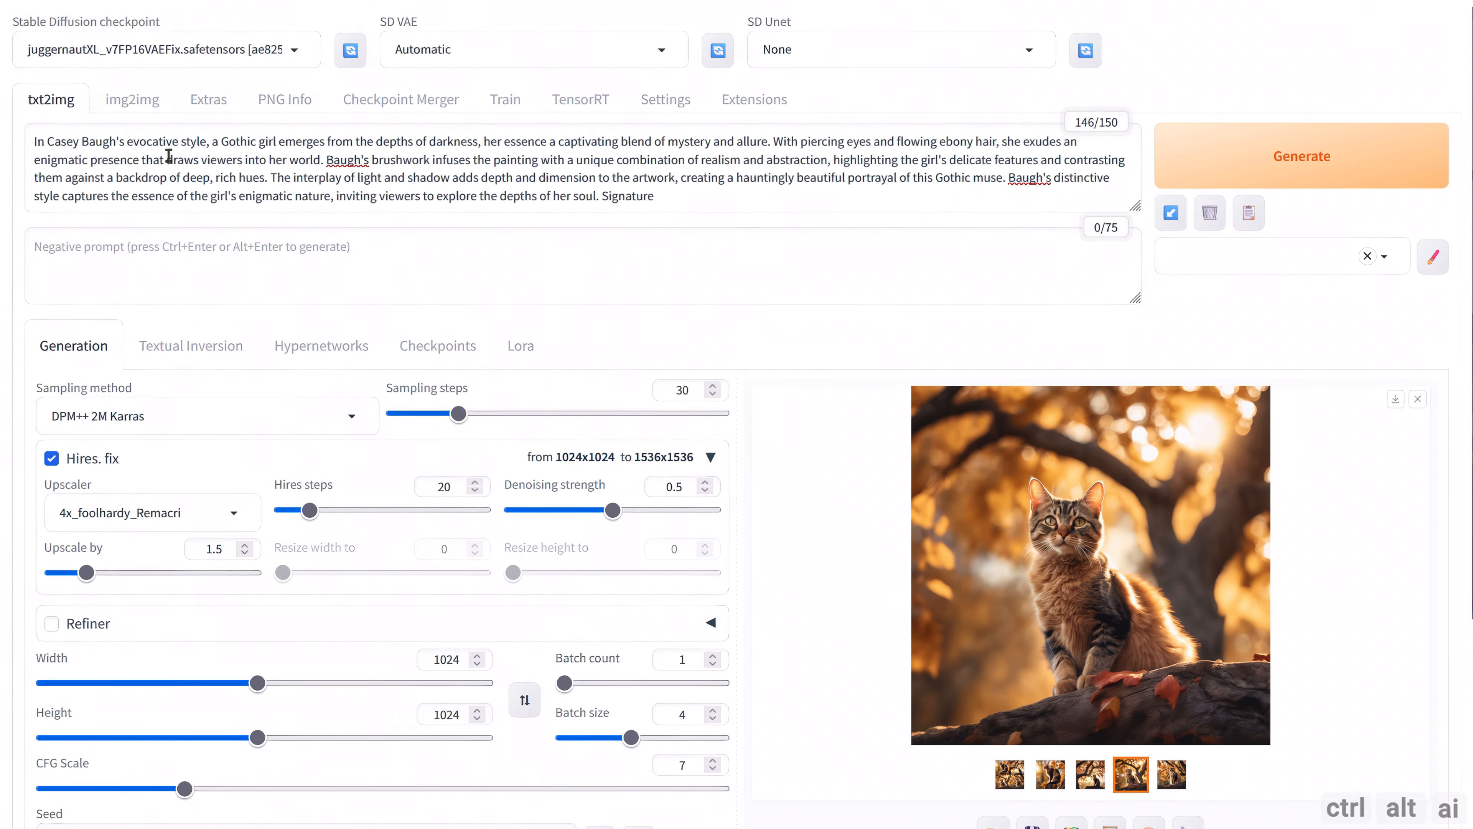
{"action": "left_click", "coordinate": [218, 241]}
{"action": "type", "text": "(worst quality, low quality, normal quality, lowres, low details, oversaturated, undersaturated, overexposed, underexposed, grayscale, bw, bad photo, bad photography, bad art:1.4), (watermark, signature, text font, username, error, logo, words, letters, digits, autograph, trademark, name:1.2), (blur, blurry, grainy), morbid, ugly, asymmetrical, mutated malformed, mutilated, poorly lit, bad shadow, draft, cropped, out of frame, cut off, censored, jpeg artifacts, out of focus, glitch, duplicate, (airbrushed, cartoon, anime, semi-realistic, cgi, render, blender, digital art, manga, amateur:1.3), (3D ,3D Game, 3D Game Scene, 3D Character:1.1), (bad hands, bad anatomy, bad body, bad face, bad teeth, bad arms, bad legs, deformities:1.3)"}
{"action": "scroll", "coordinate": [829, 362], "scroll_direction": "down", "scroll_amount": 2}
{"action": "scroll", "coordinate": [830, 362], "scroll_direction": "down", "scroll_amount": 1}
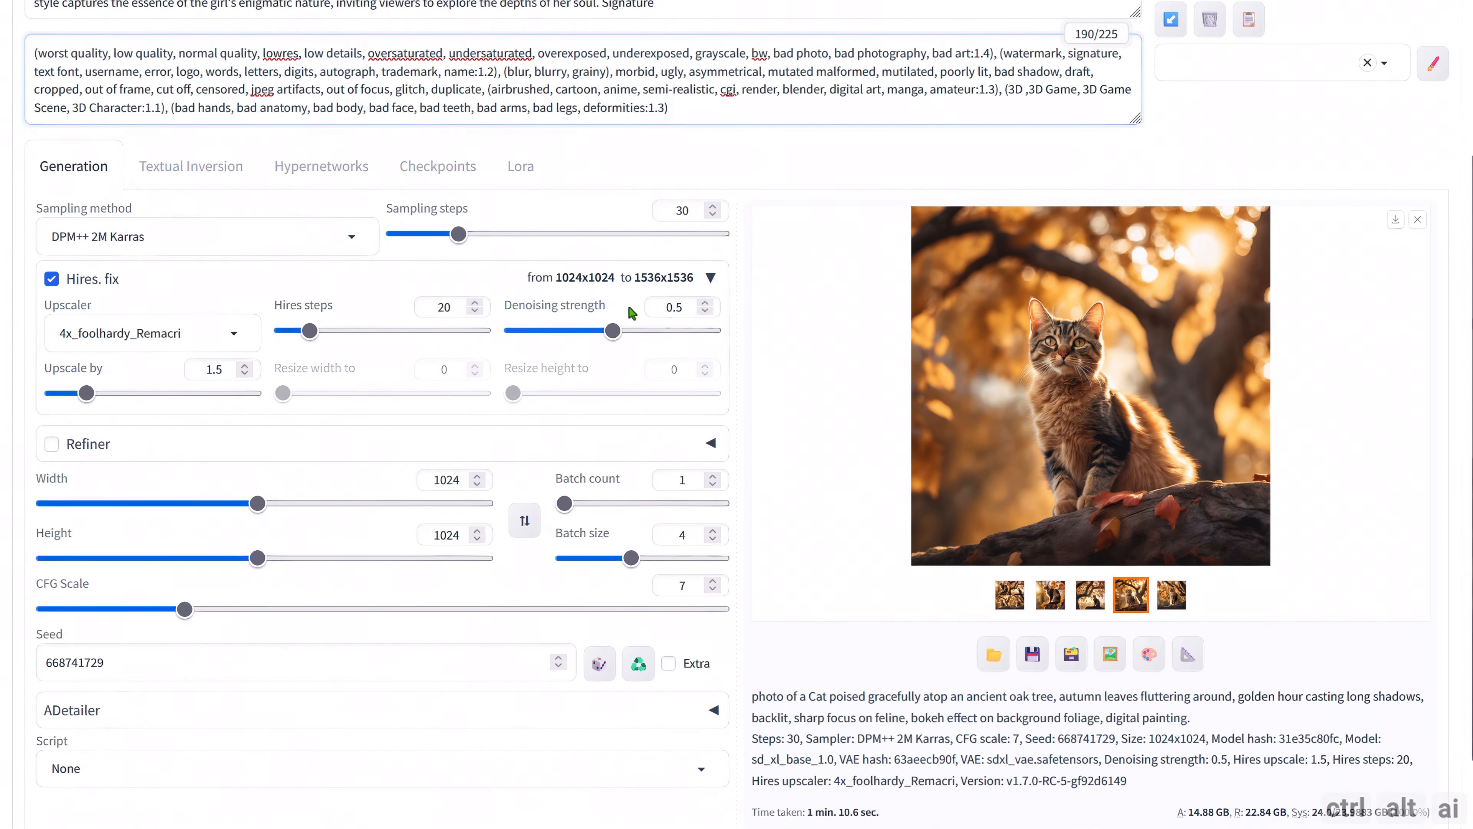
Set the sampling method to DPM++ 2M SDE Karras and the sampling steps to 45.
{"action": "left_click", "coordinate": [349, 242]}
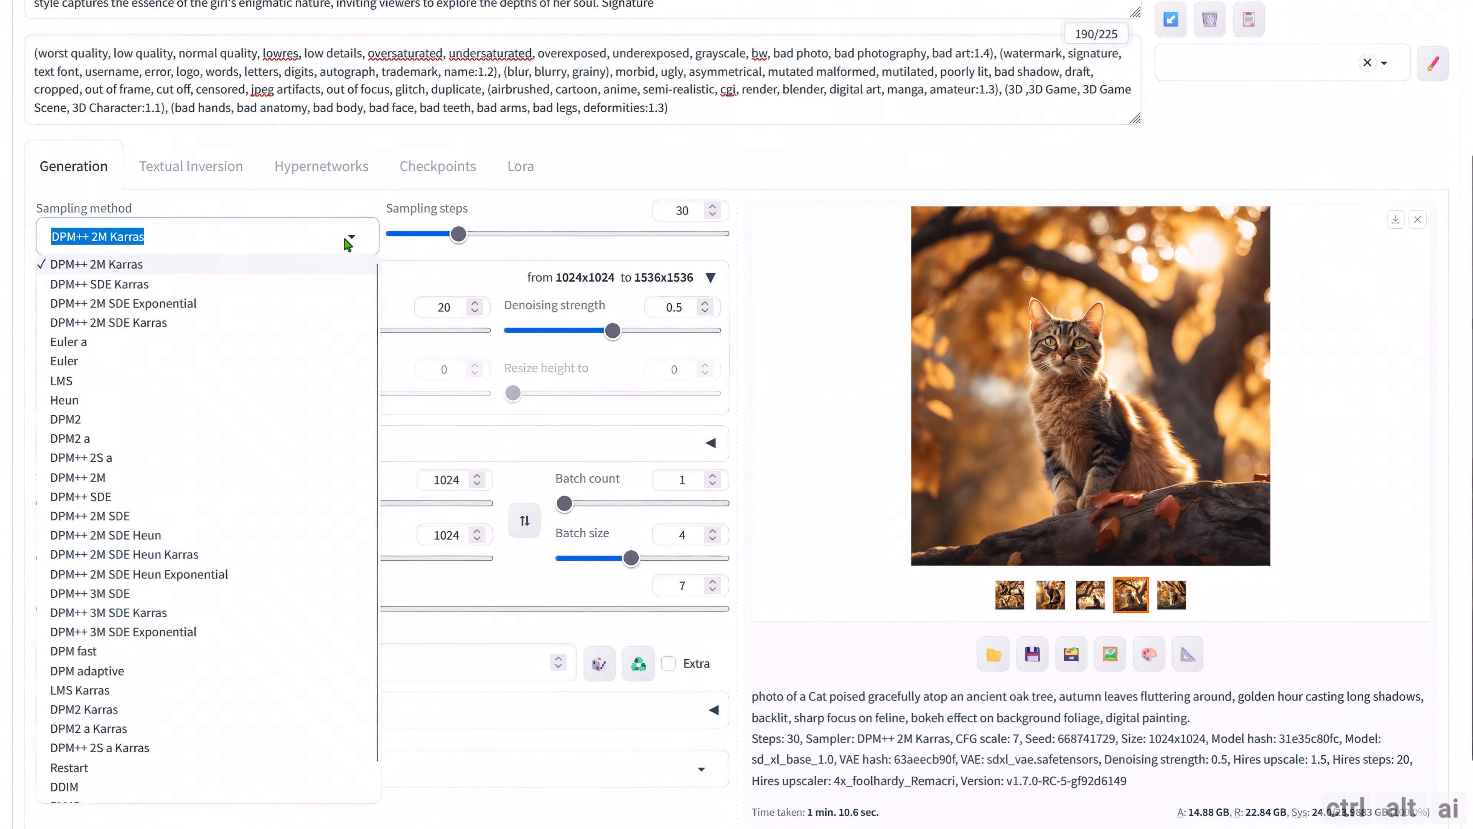
{"action": "left_click", "coordinate": [174, 323]}
{"action": "double_click", "coordinate": [684, 210]}
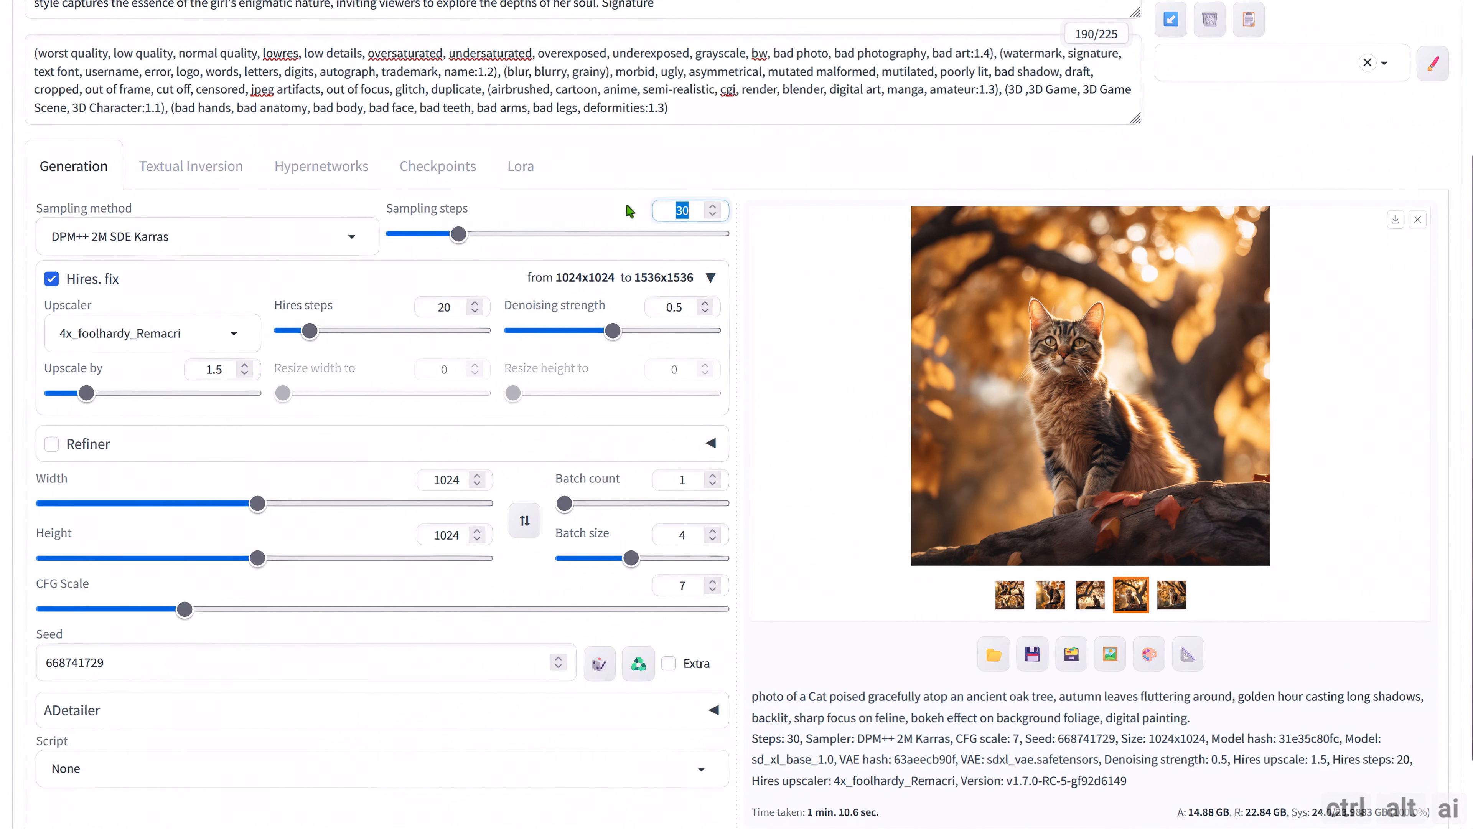
{"action": "type", "text": "45"}
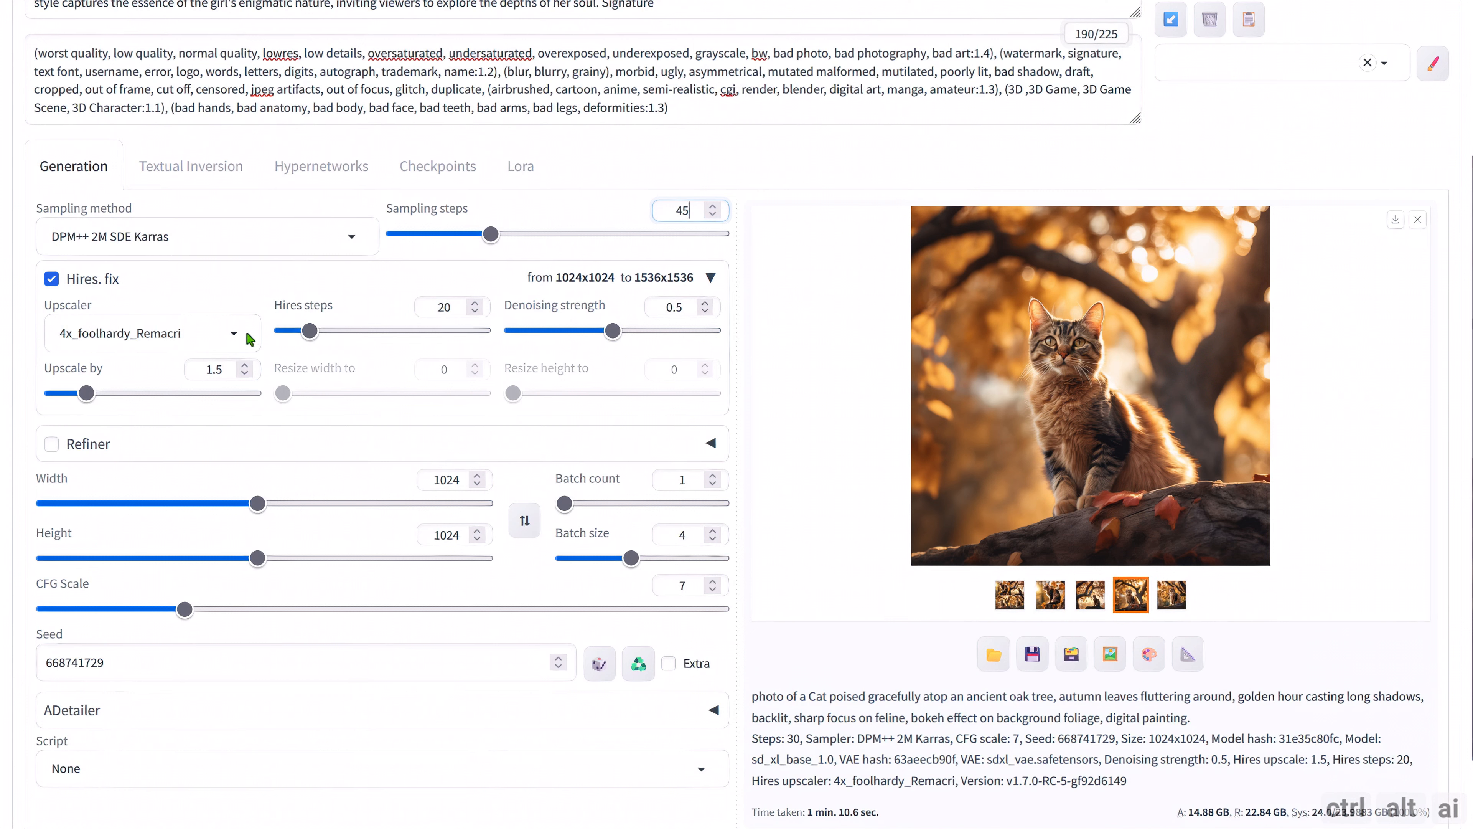
Set the image width to 896 and height to 1152, keeping the upscale factor at 1.5.
{"action": "left_click_drag", "start_coordinate": [461, 482], "coordinate": [387, 485]}
{"action": "type", "text": "826"}
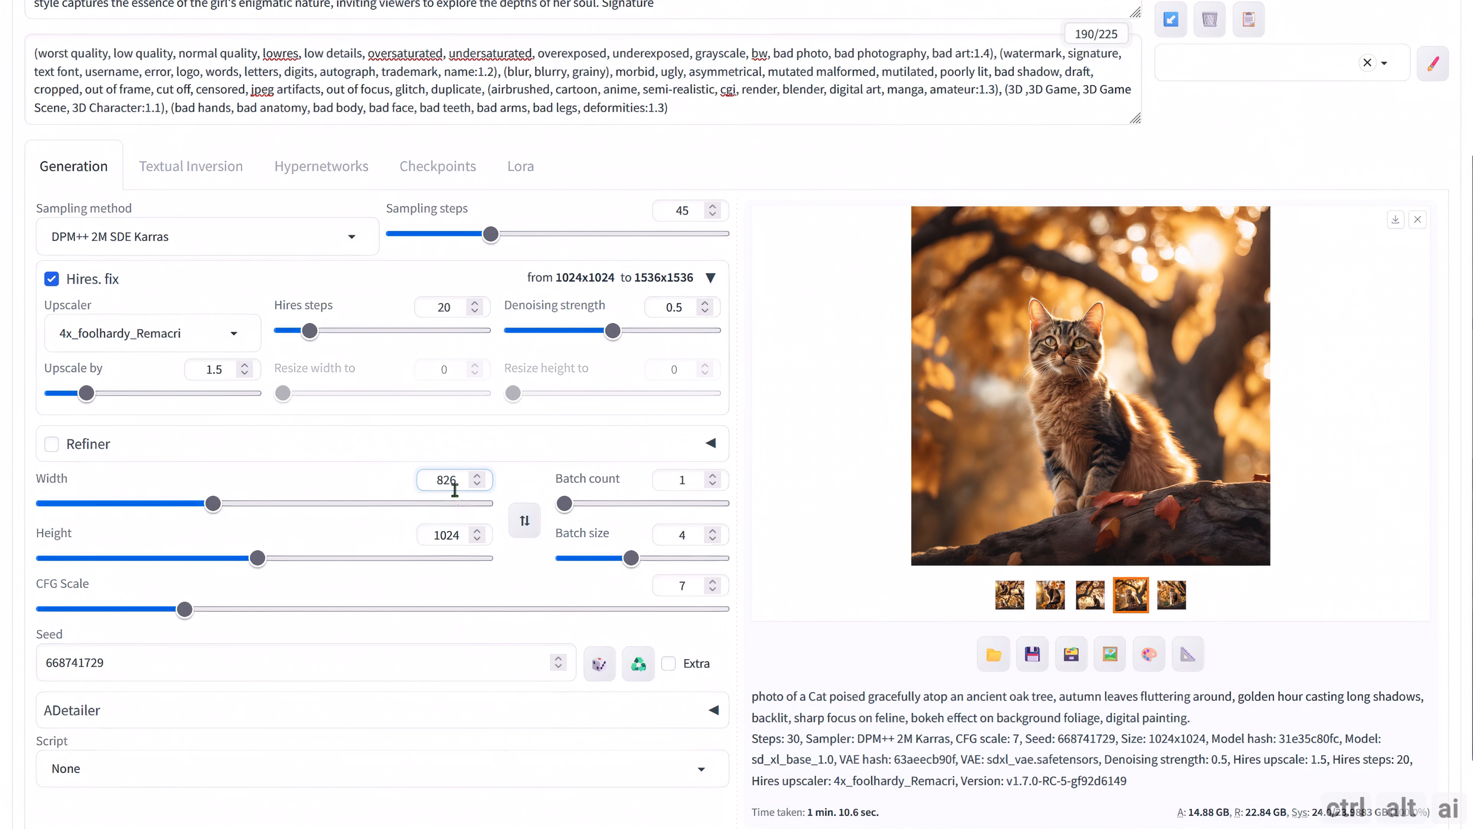
{"action": "left_click_drag", "start_coordinate": [456, 481], "coordinate": [399, 485]}
{"action": "type", "text": "896"}
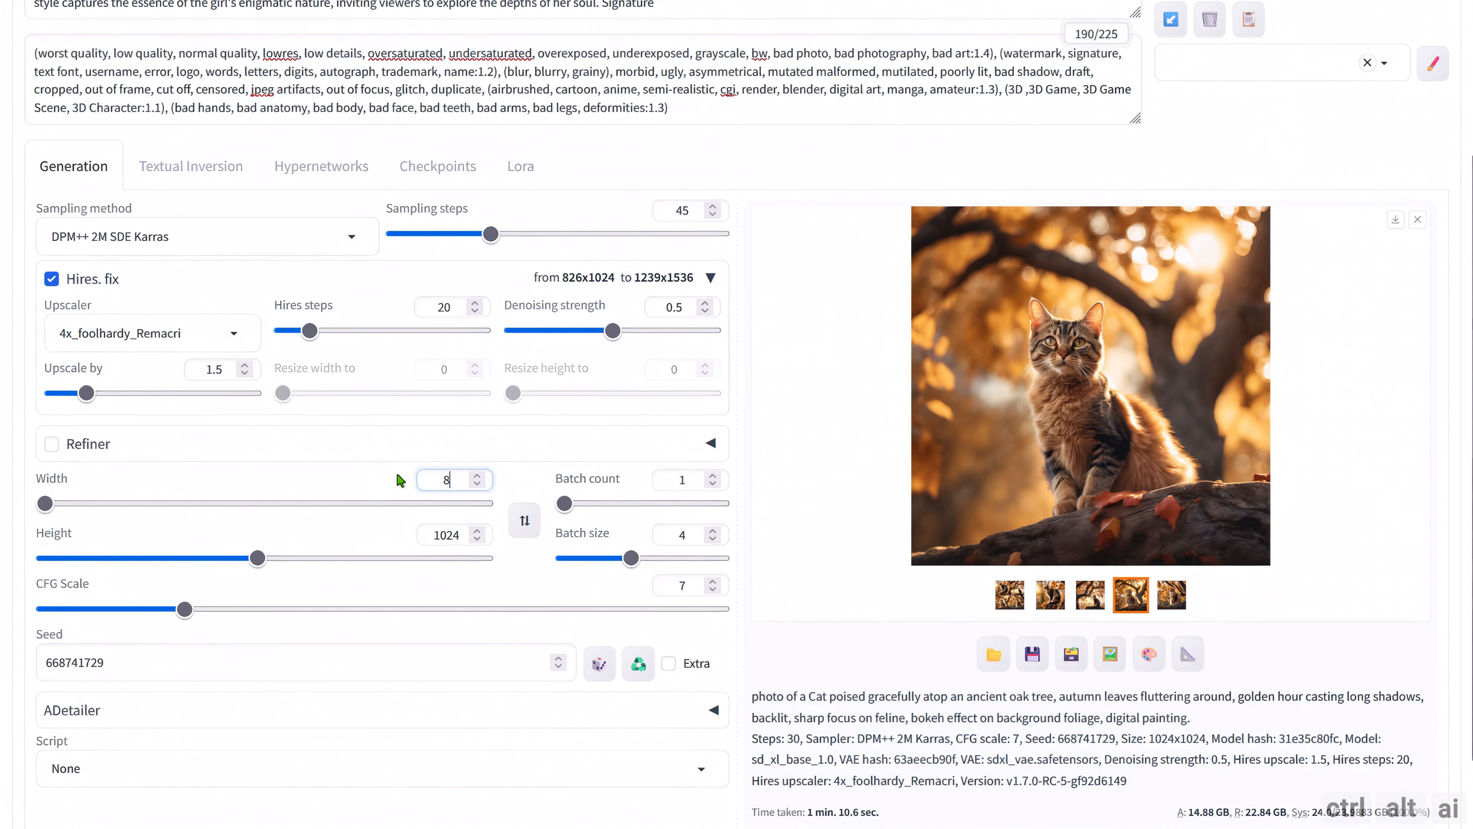
{"action": "left_click_drag", "start_coordinate": [462, 535], "coordinate": [415, 534]}
{"action": "type", "text": "1152"}
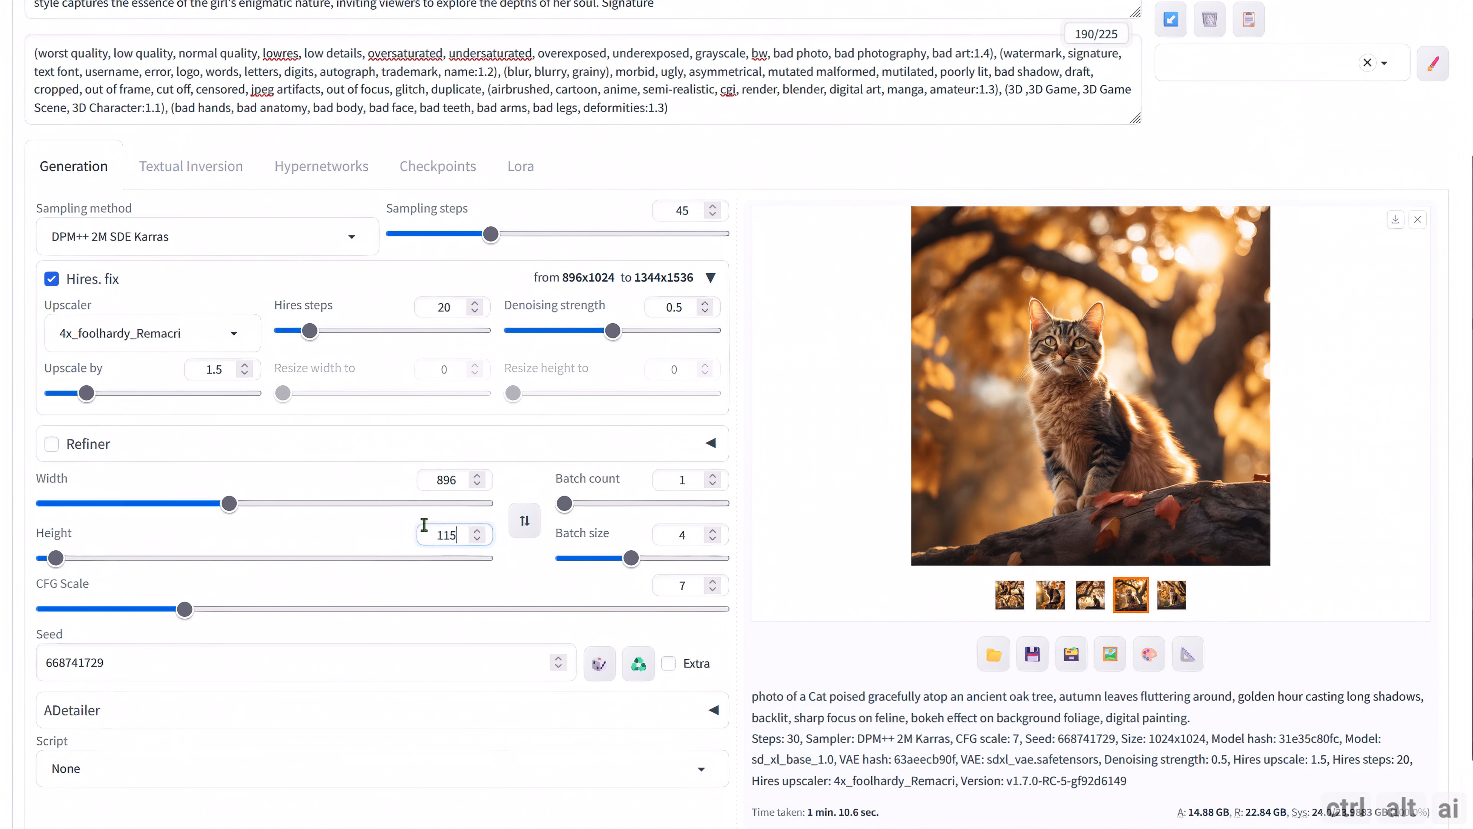
{"action": "left_click", "coordinate": [245, 374]}
{"action": "left_click", "coordinate": [245, 365]}
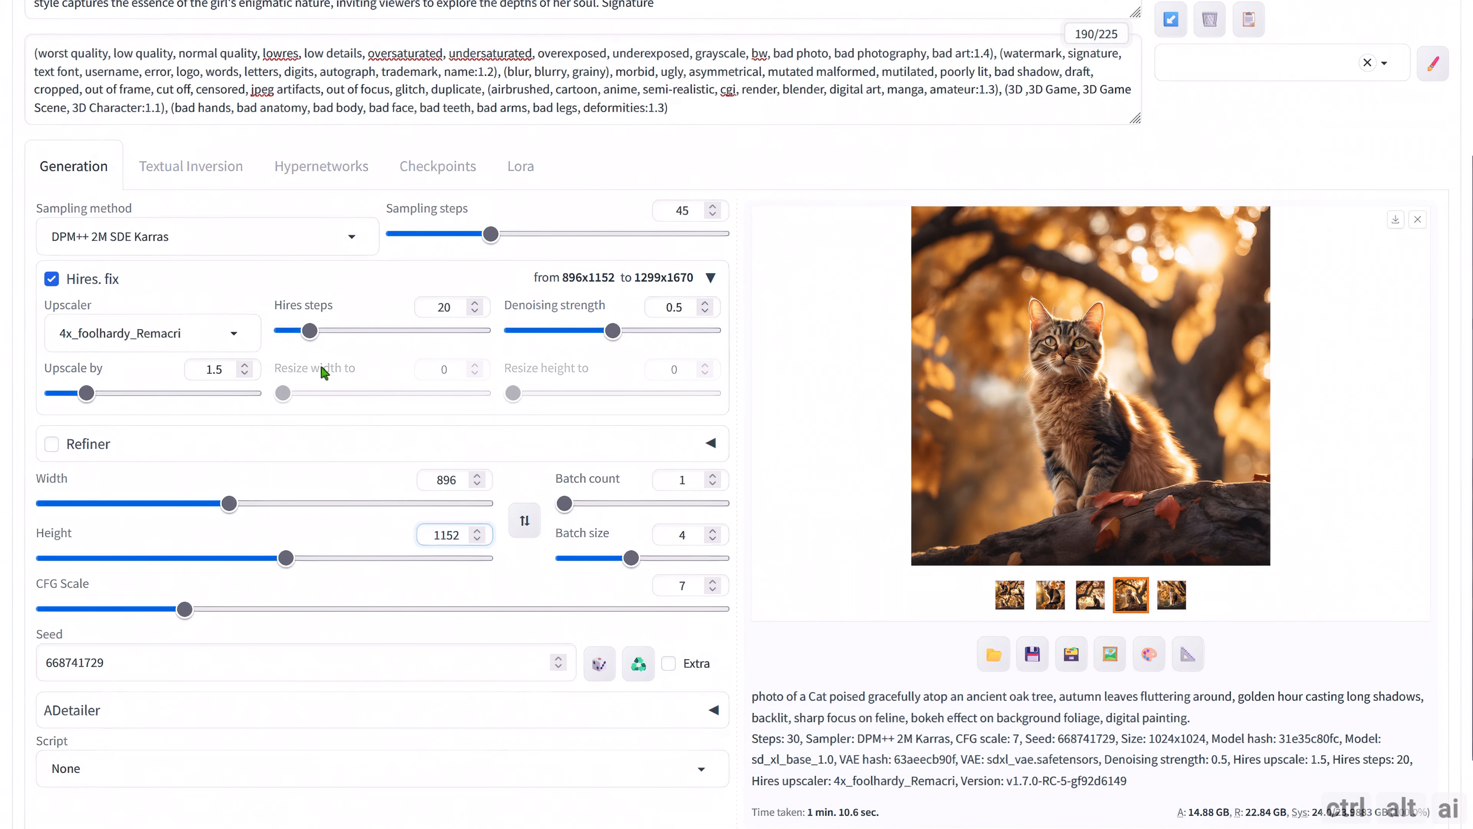
Examine the maximum height and width of the juggernautXL_v7FP16VAEFix profile in the available TensorRT engine profiles.
{"action": "scroll", "coordinate": [648, 296], "scroll_direction": "up", "scroll_amount": 3}
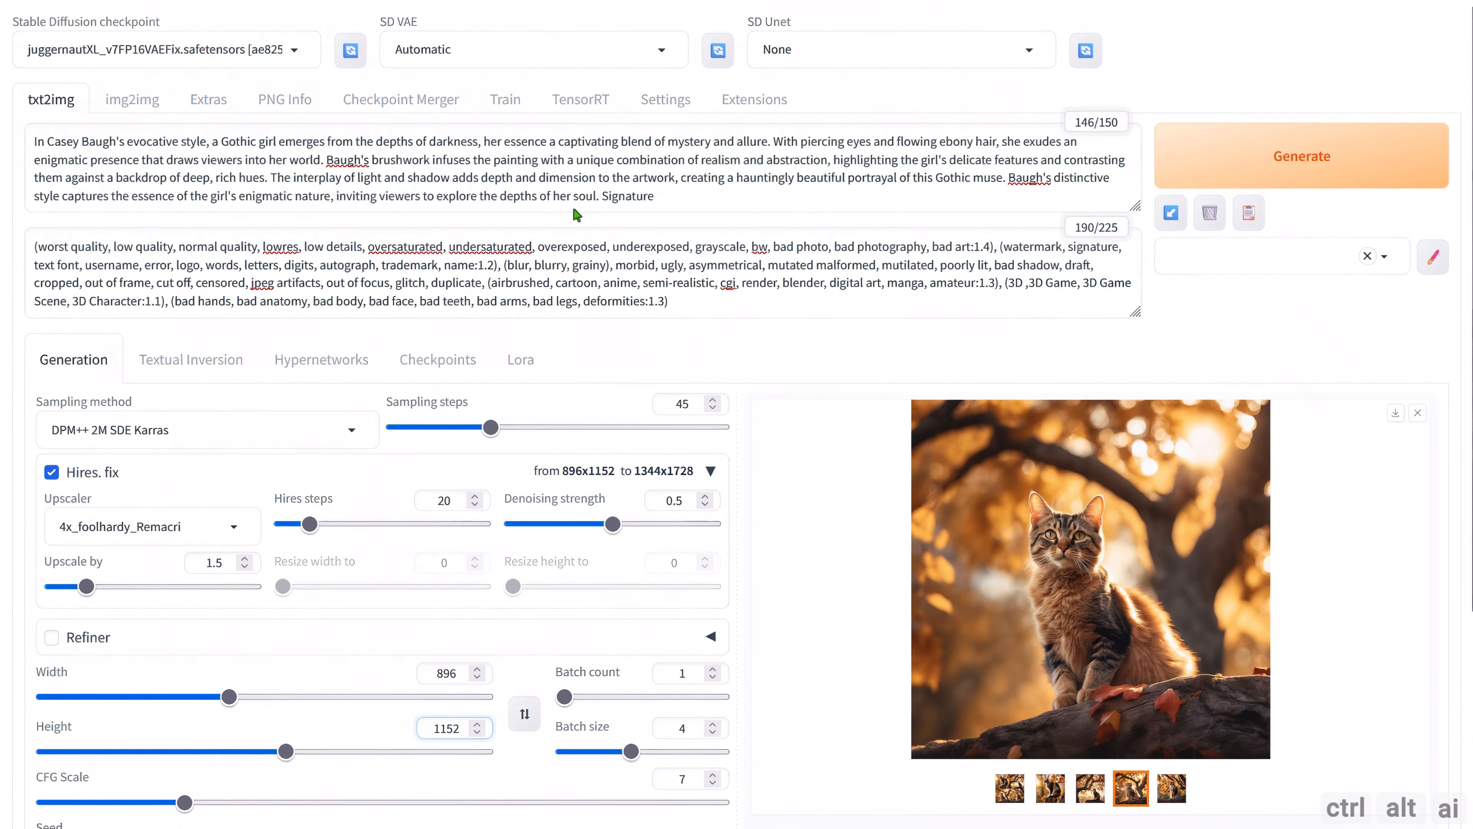
{"action": "left_click", "coordinate": [572, 107]}
{"action": "scroll", "coordinate": [279, 435], "scroll_direction": "down", "scroll_amount": 5}
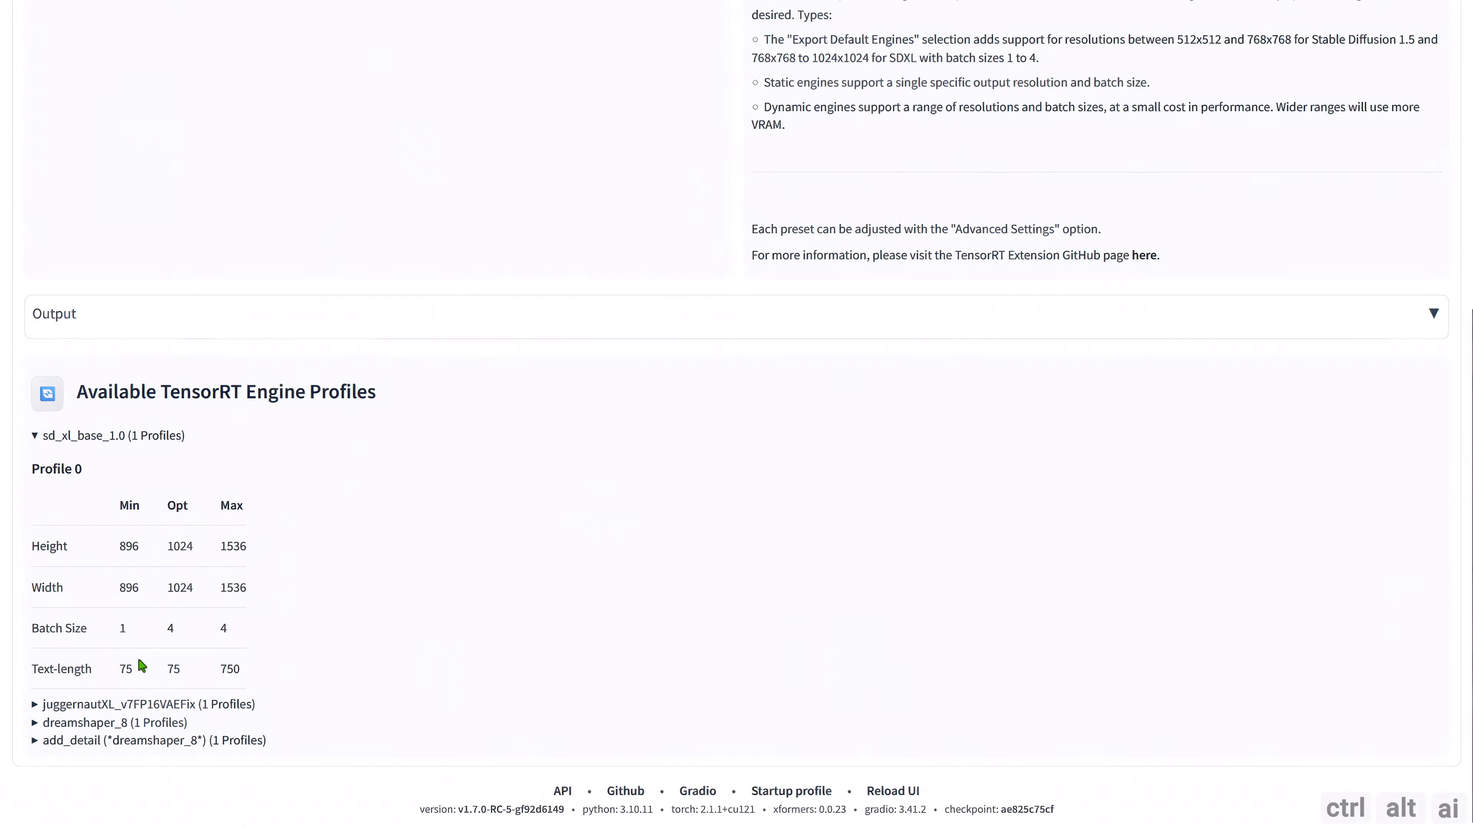
{"action": "left_click", "coordinate": [69, 434]}
{"action": "left_click", "coordinate": [93, 704]}
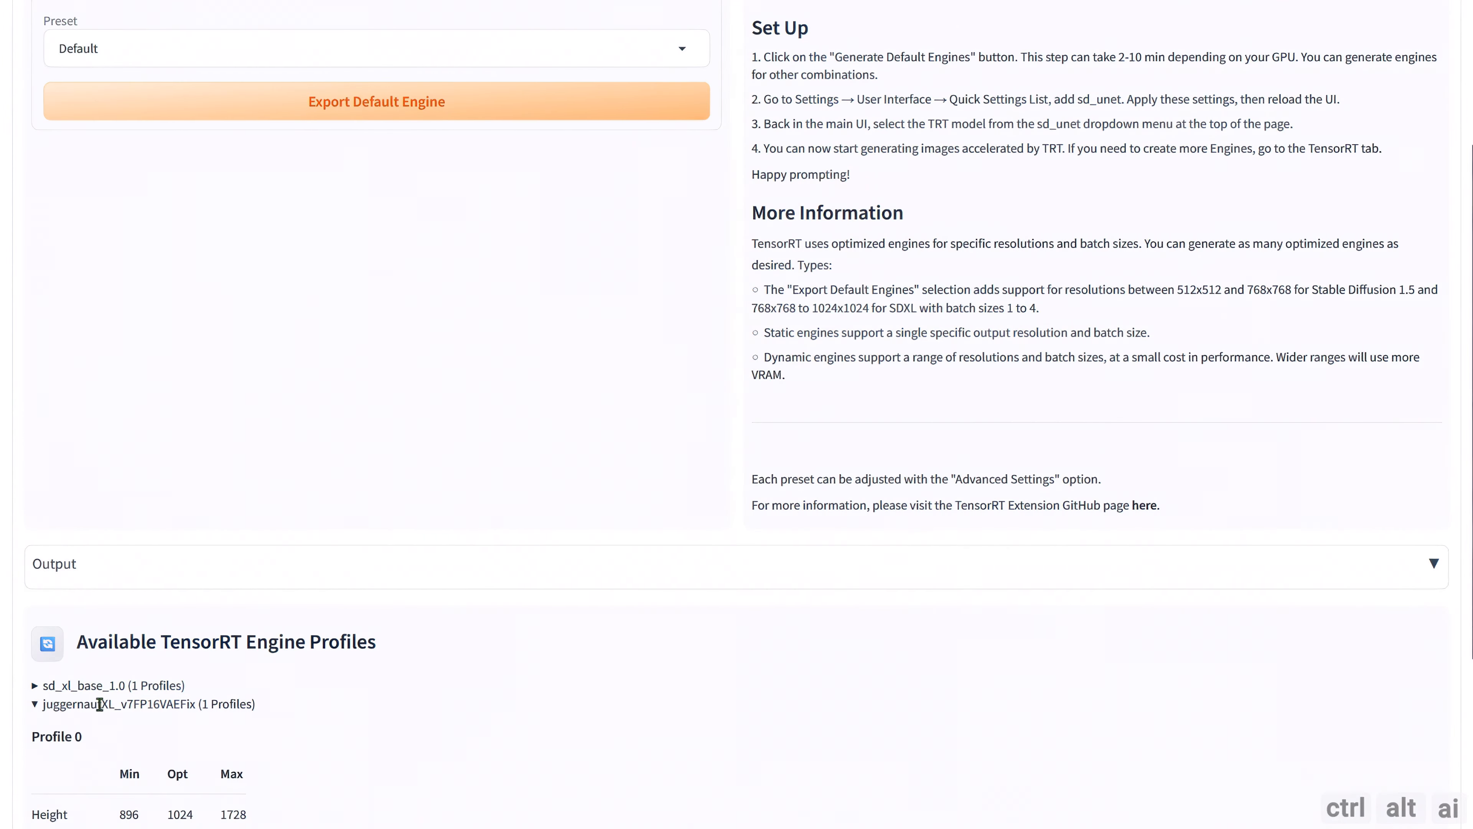
{"action": "scroll", "coordinate": [138, 658], "scroll_direction": "down", "scroll_amount": 4}
{"action": "left_click_drag", "start_coordinate": [246, 606], "coordinate": [221, 611]}
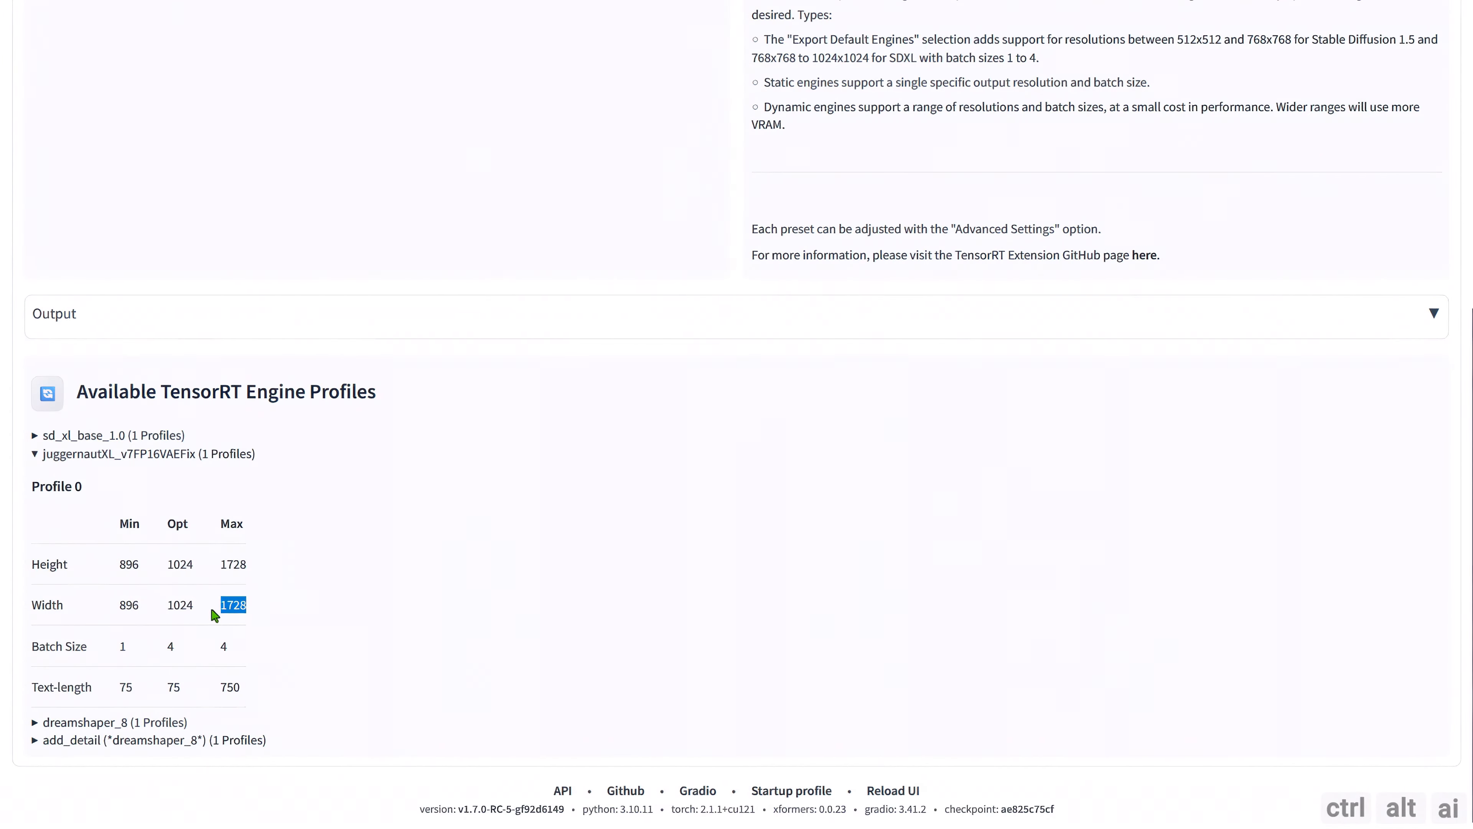
{"action": "left_click", "coordinate": [216, 607]}
{"action": "scroll", "coordinate": [227, 558], "scroll_direction": "up", "scroll_amount": 15}
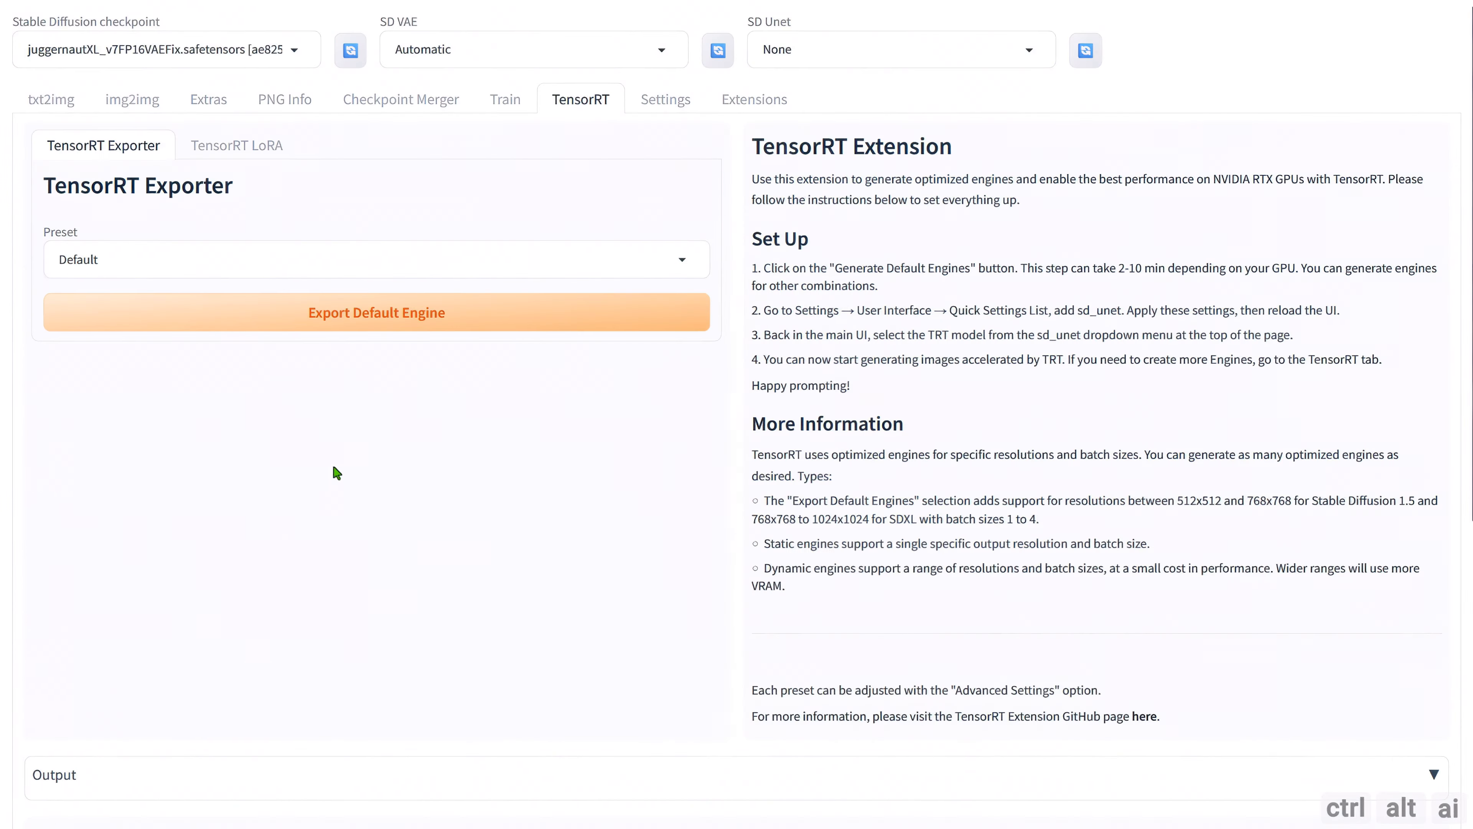
Return to the txt2img settings and set the hires steps to 15.
{"action": "left_click", "coordinate": [47, 98]}
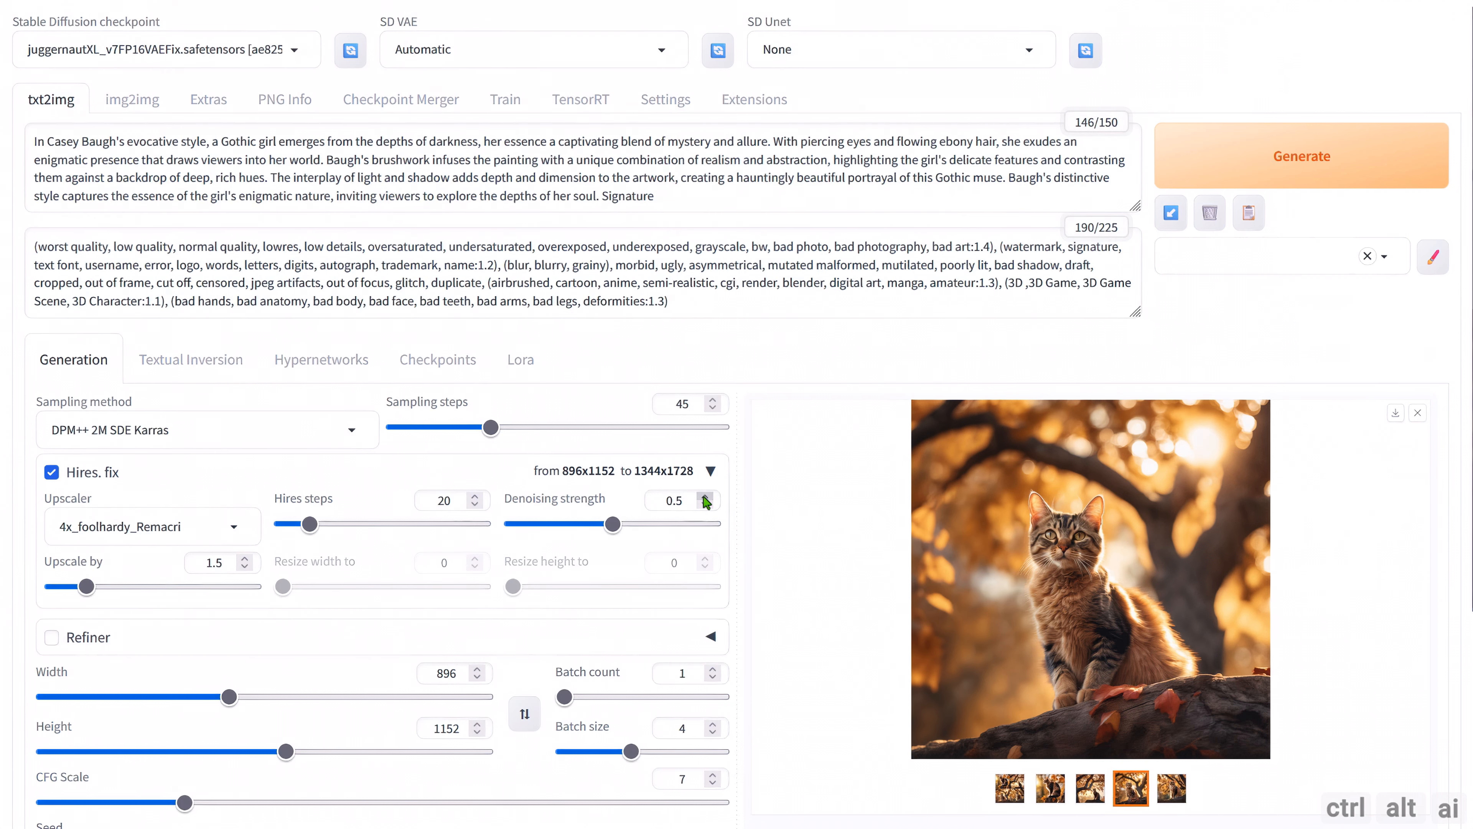
{"action": "double_click", "coordinate": [444, 500]}
{"action": "type", "text": "15"}
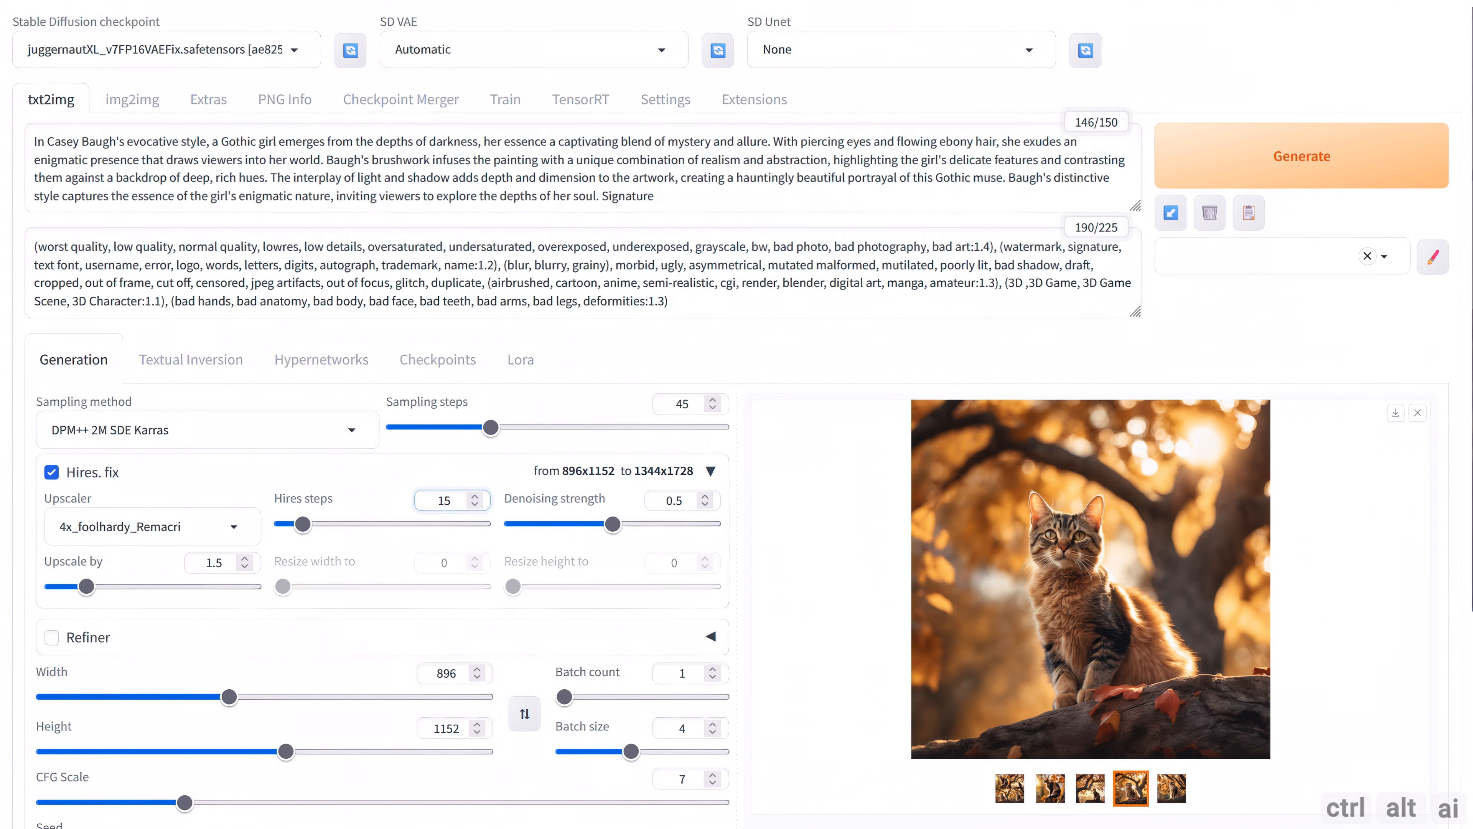
{"action": "scroll", "coordinate": [773, 582], "scroll_direction": "down", "scroll_amount": 3}
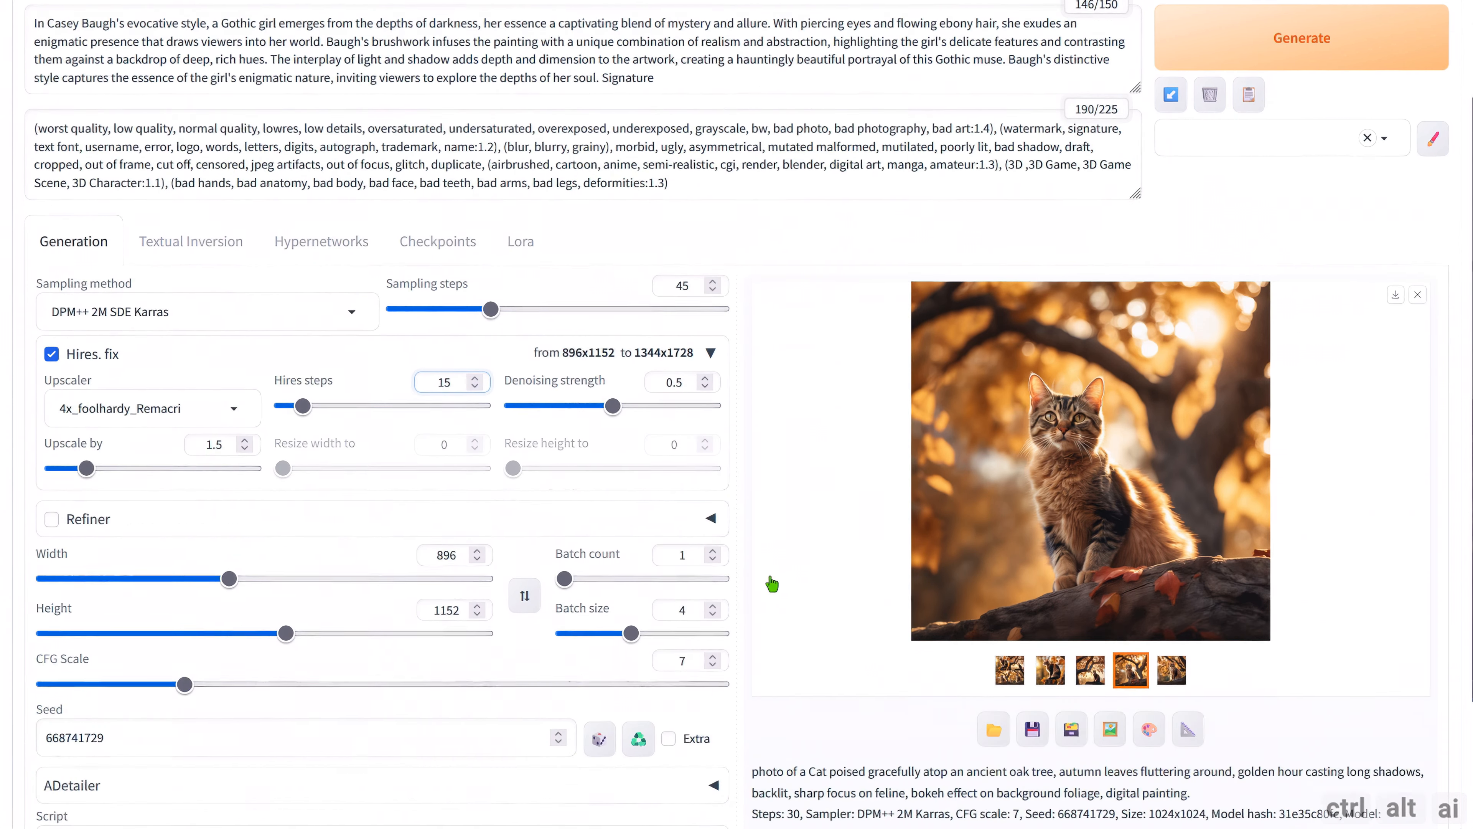
{"action": "left_click_drag", "start_coordinate": [631, 558], "coordinate": [560, 556]}
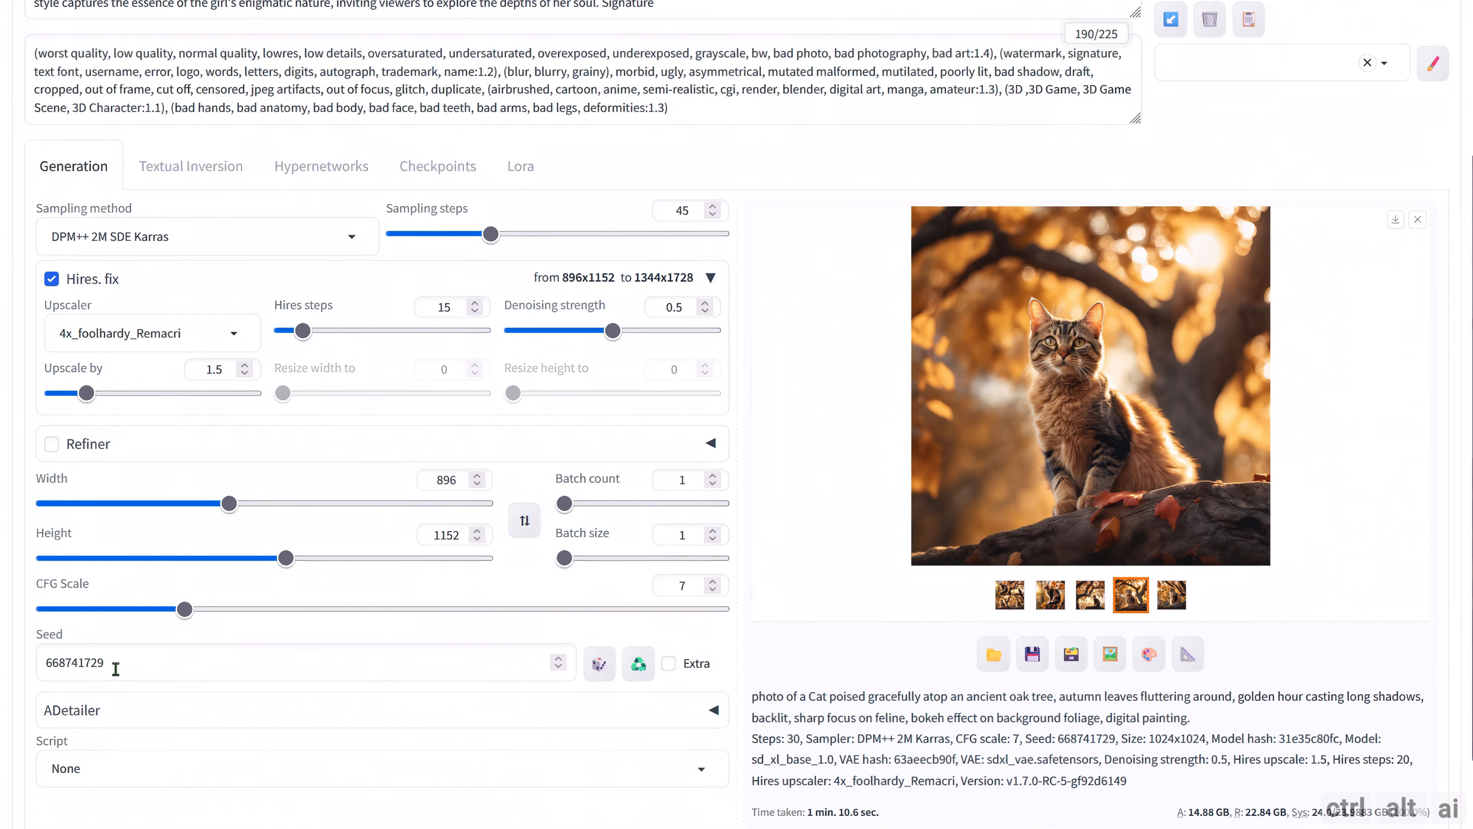
{"action": "double_click", "coordinate": [114, 664]}
{"action": "key", "text": "ctrl+v"}
Enable ADetailer and choose face_yolov8s.pt as its first detection model.
{"action": "scroll", "coordinate": [709, 643], "scroll_direction": "down", "scroll_amount": 1}
{"action": "left_click", "coordinate": [709, 643]}
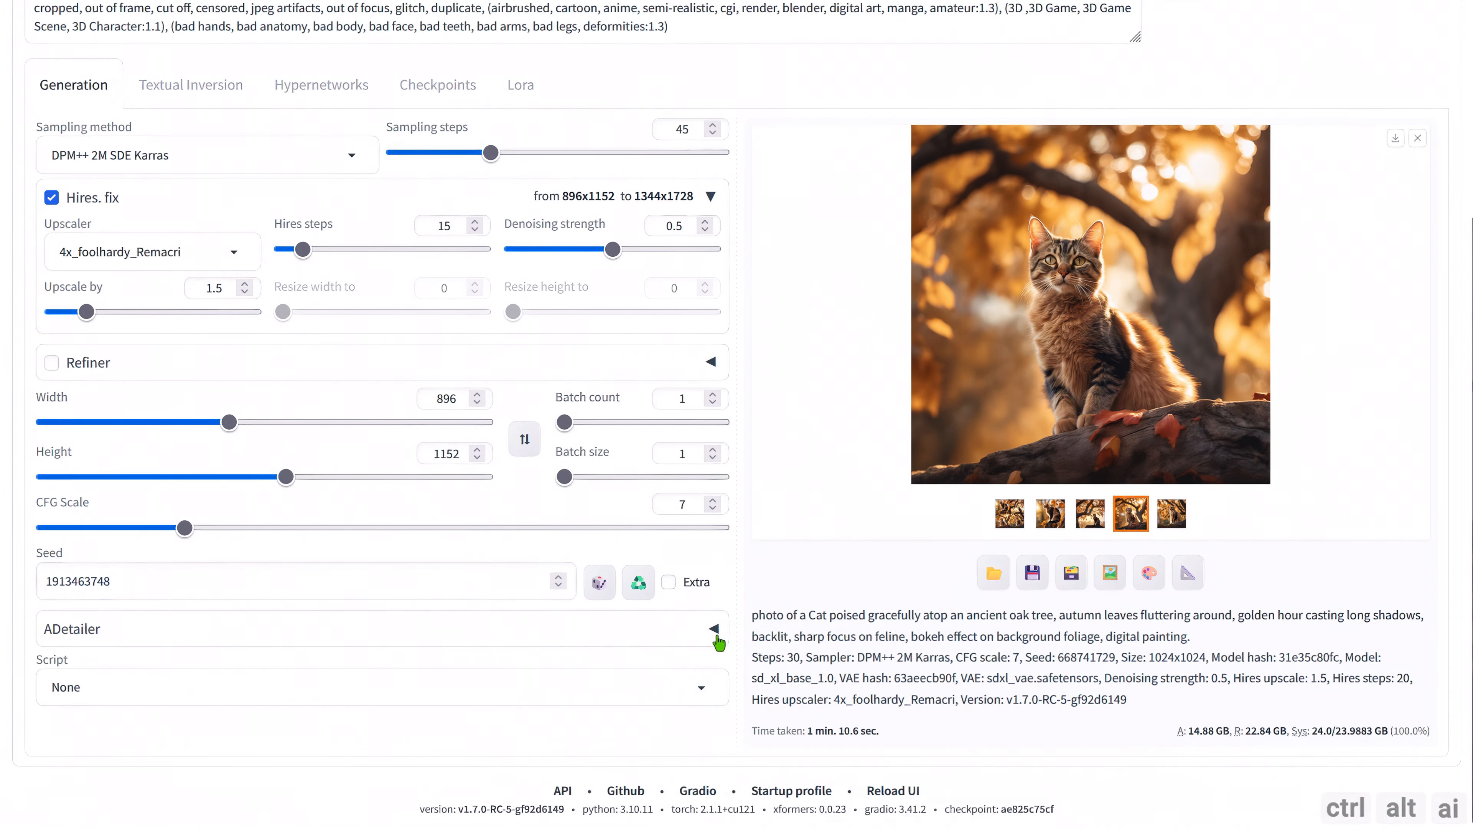
{"action": "scroll", "coordinate": [710, 638], "scroll_direction": "down", "scroll_amount": 3}
{"action": "left_click", "coordinate": [123, 476]}
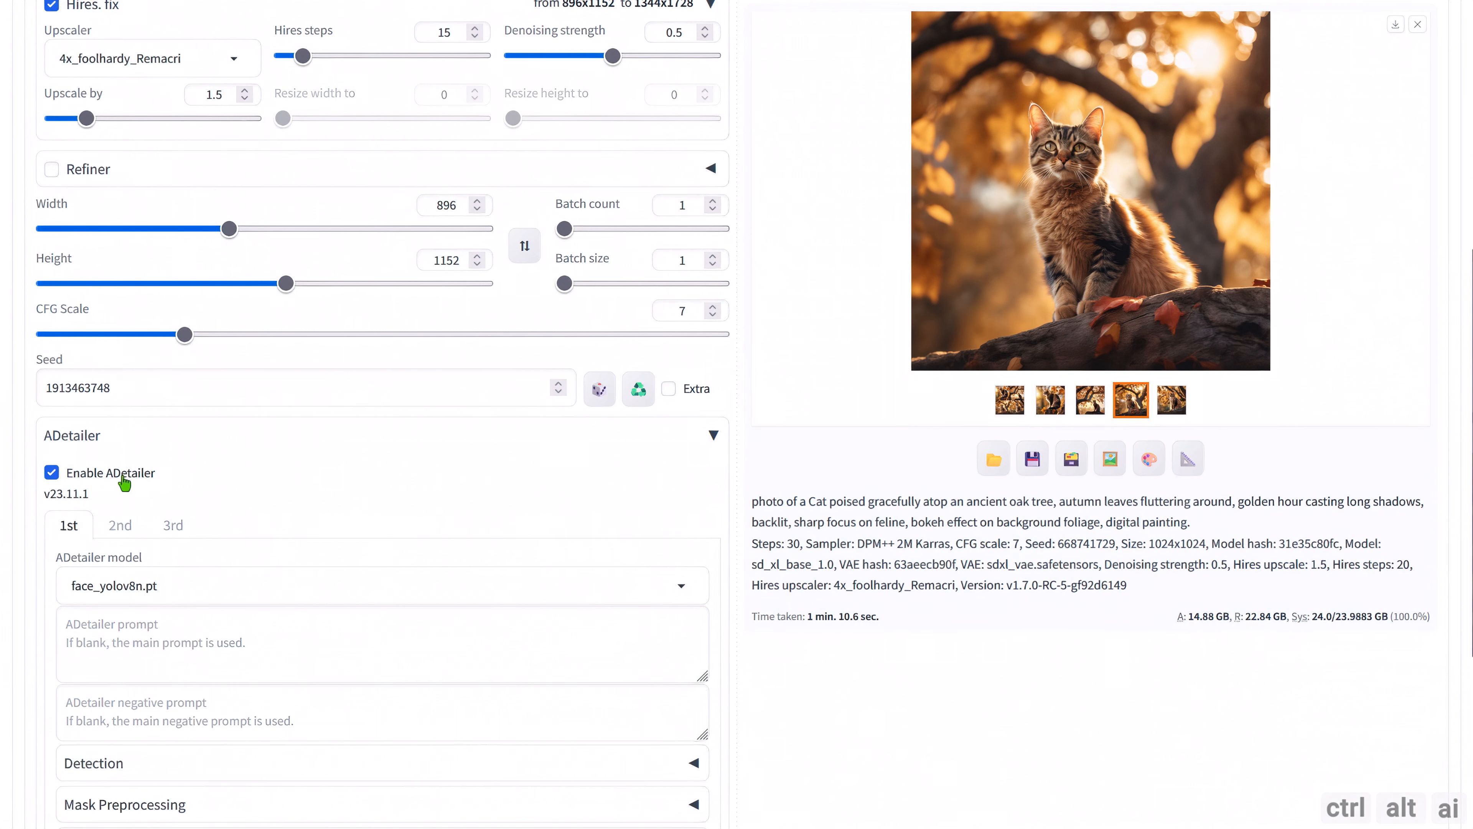
{"action": "left_click", "coordinate": [682, 590]}
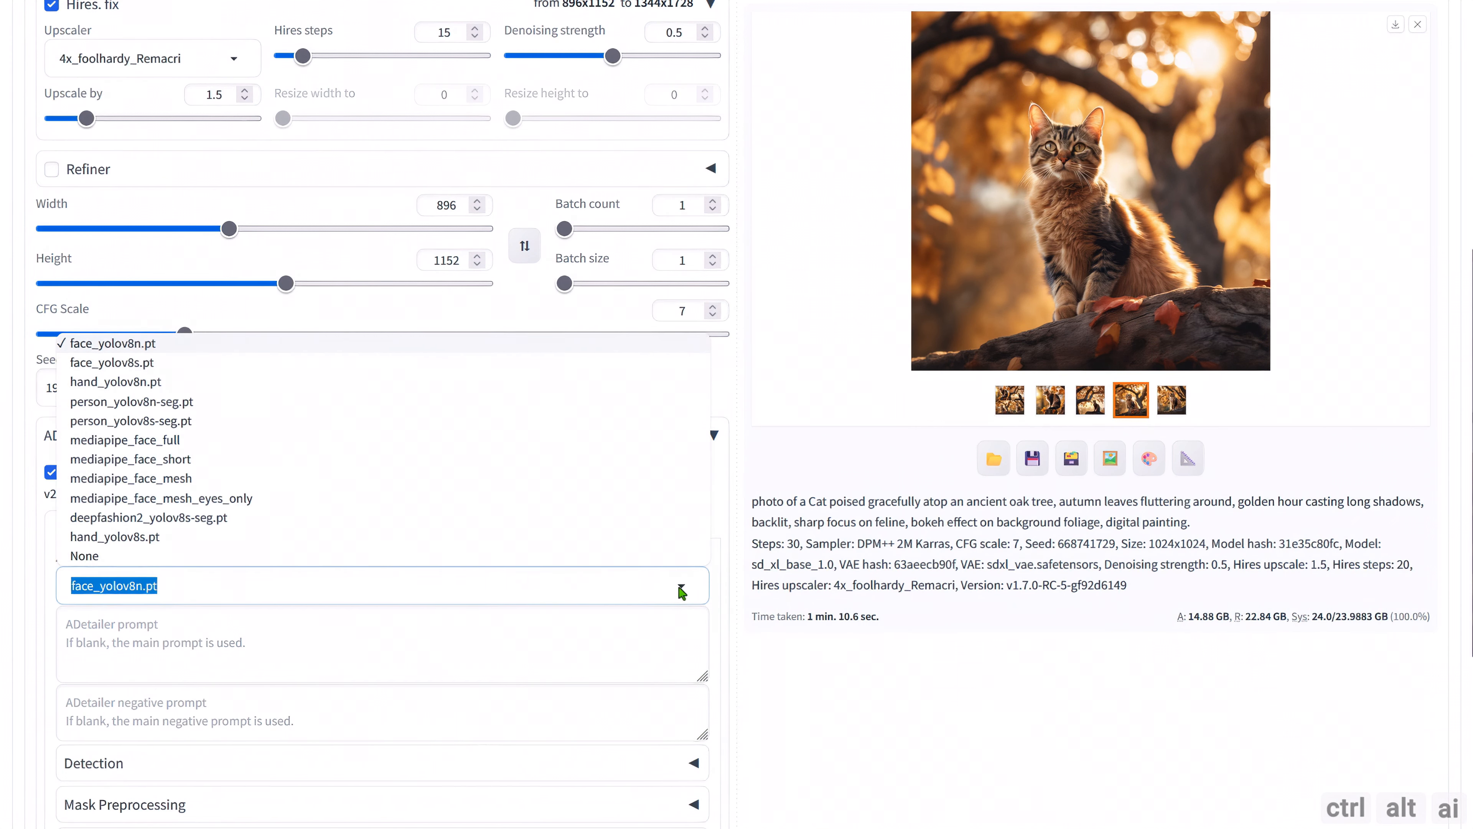
{"action": "left_click", "coordinate": [150, 362]}
Set the inpaint width and height to 1728 in the first ADetailer unit's inpainting settings.
{"action": "scroll", "coordinate": [185, 586], "scroll_direction": "down", "scroll_amount": 5}
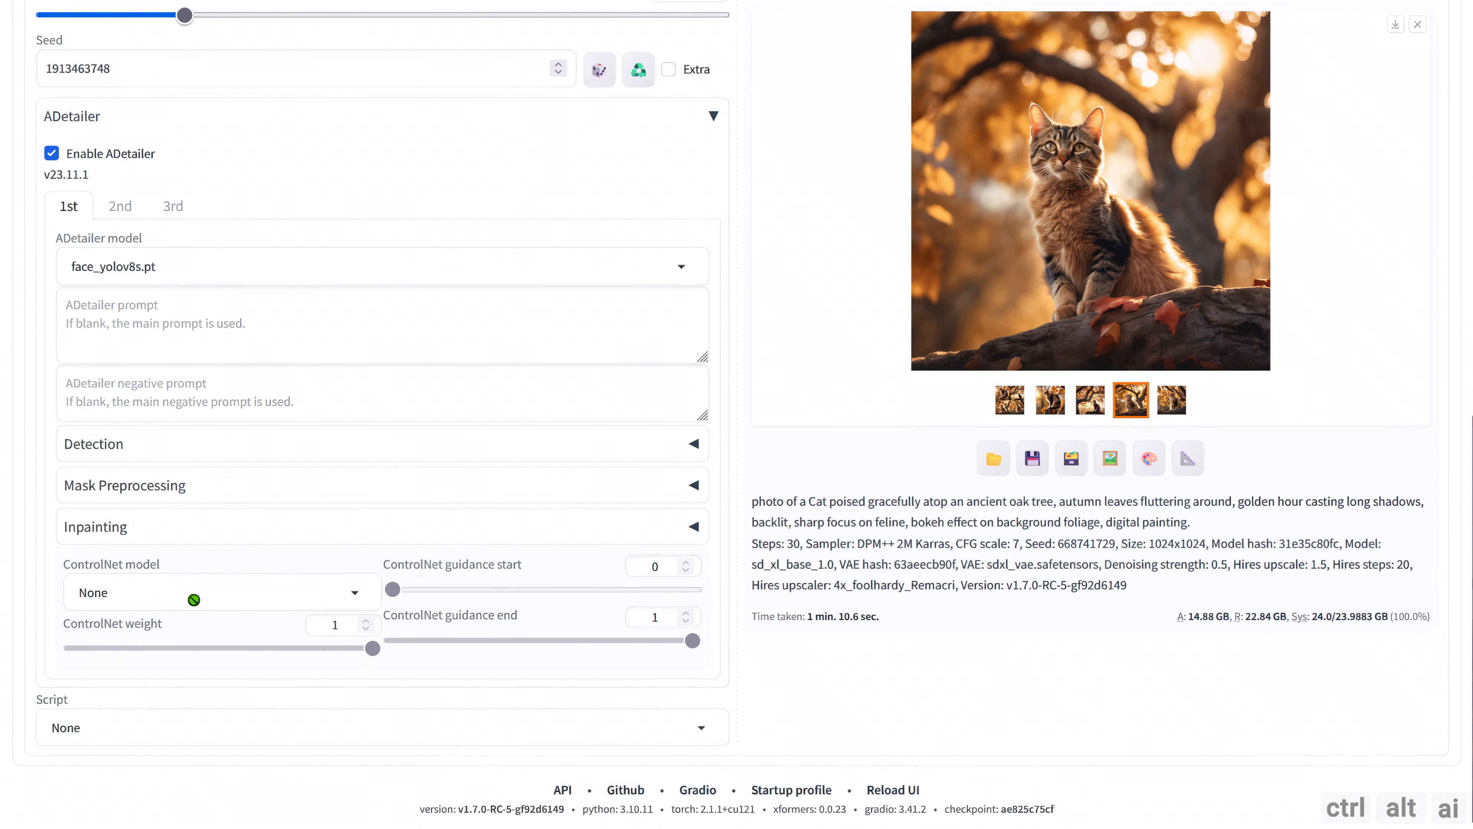
{"action": "left_click", "coordinate": [700, 534]}
{"action": "scroll", "coordinate": [668, 551], "scroll_direction": "down", "scroll_amount": 3}
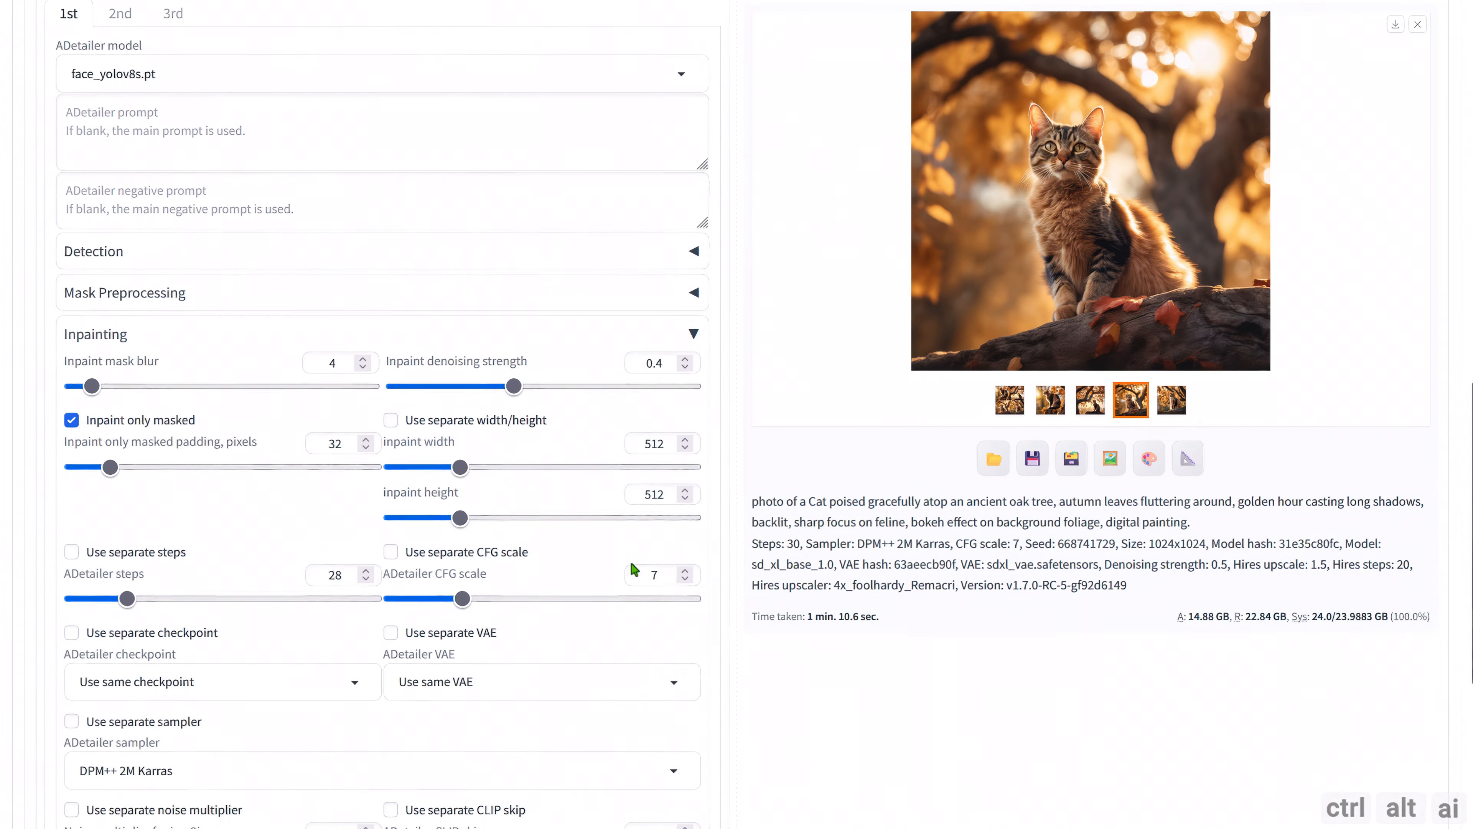
{"action": "scroll", "coordinate": [644, 479], "scroll_direction": "up", "scroll_amount": 12}
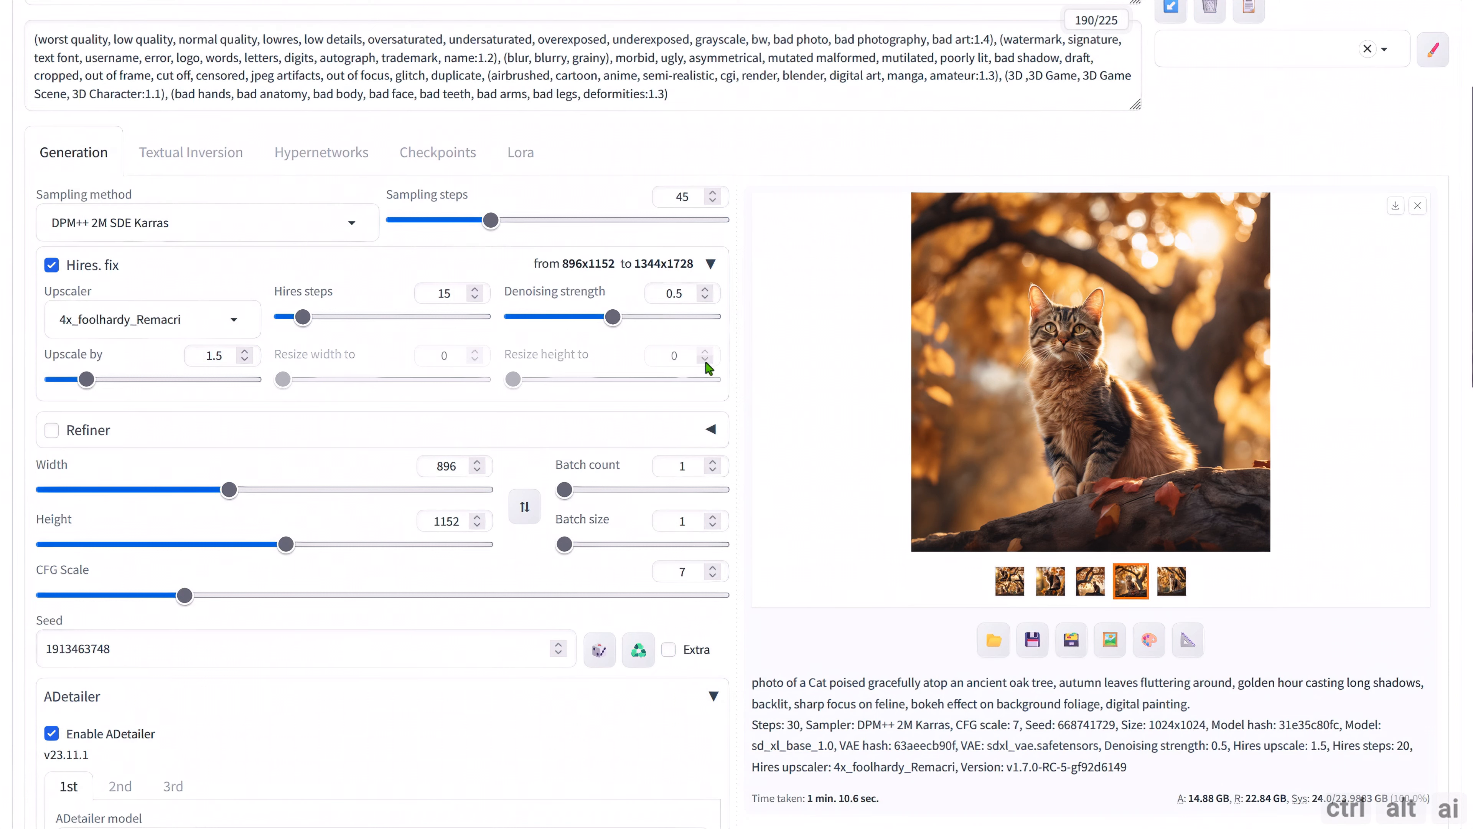
{"action": "scroll", "coordinate": [699, 492], "scroll_direction": "down", "scroll_amount": 13}
{"action": "double_click", "coordinate": [673, 447]}
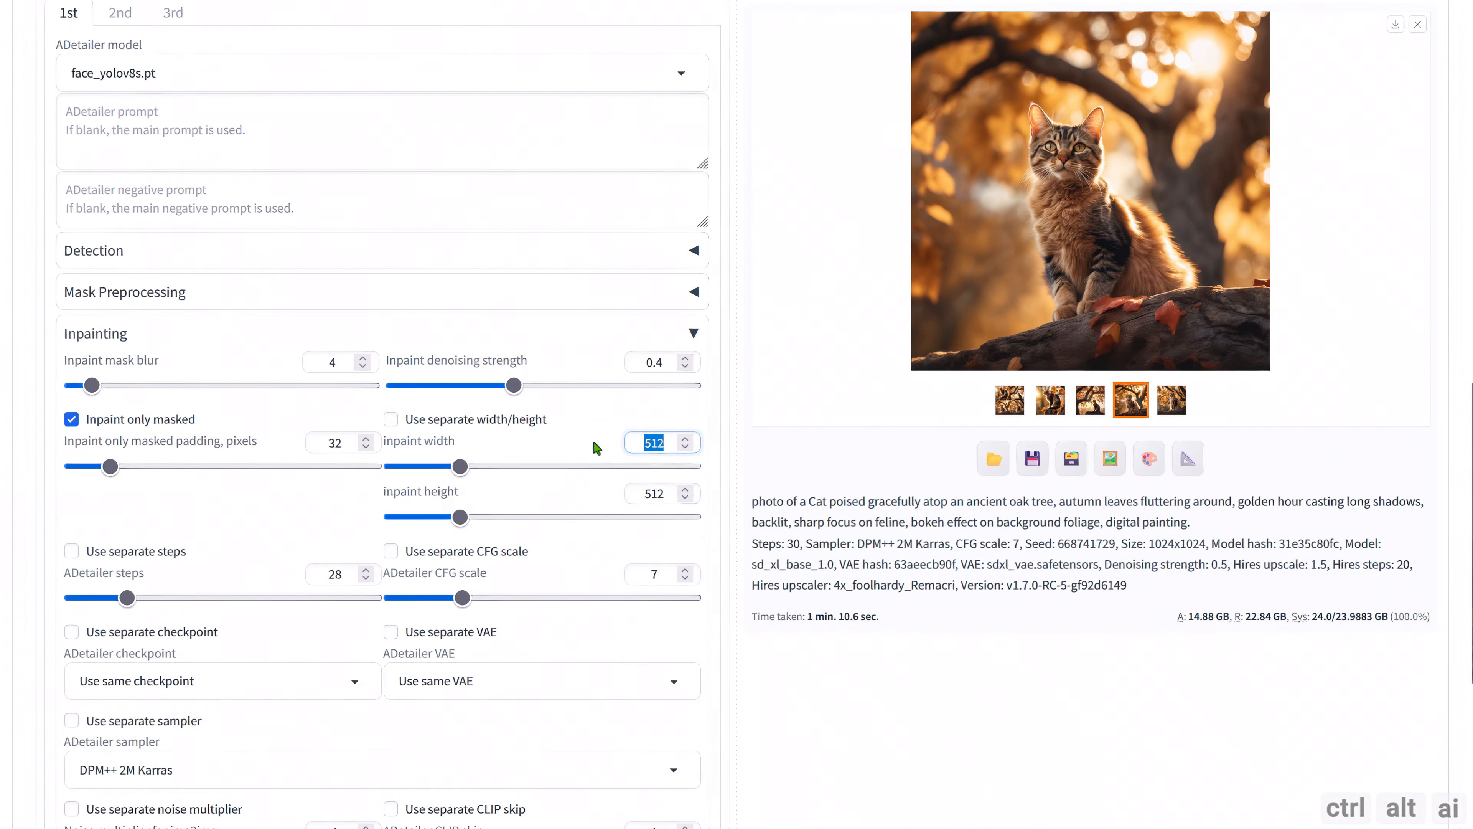
{"action": "type", "text": "1728"}
{"action": "double_click", "coordinate": [672, 501]}
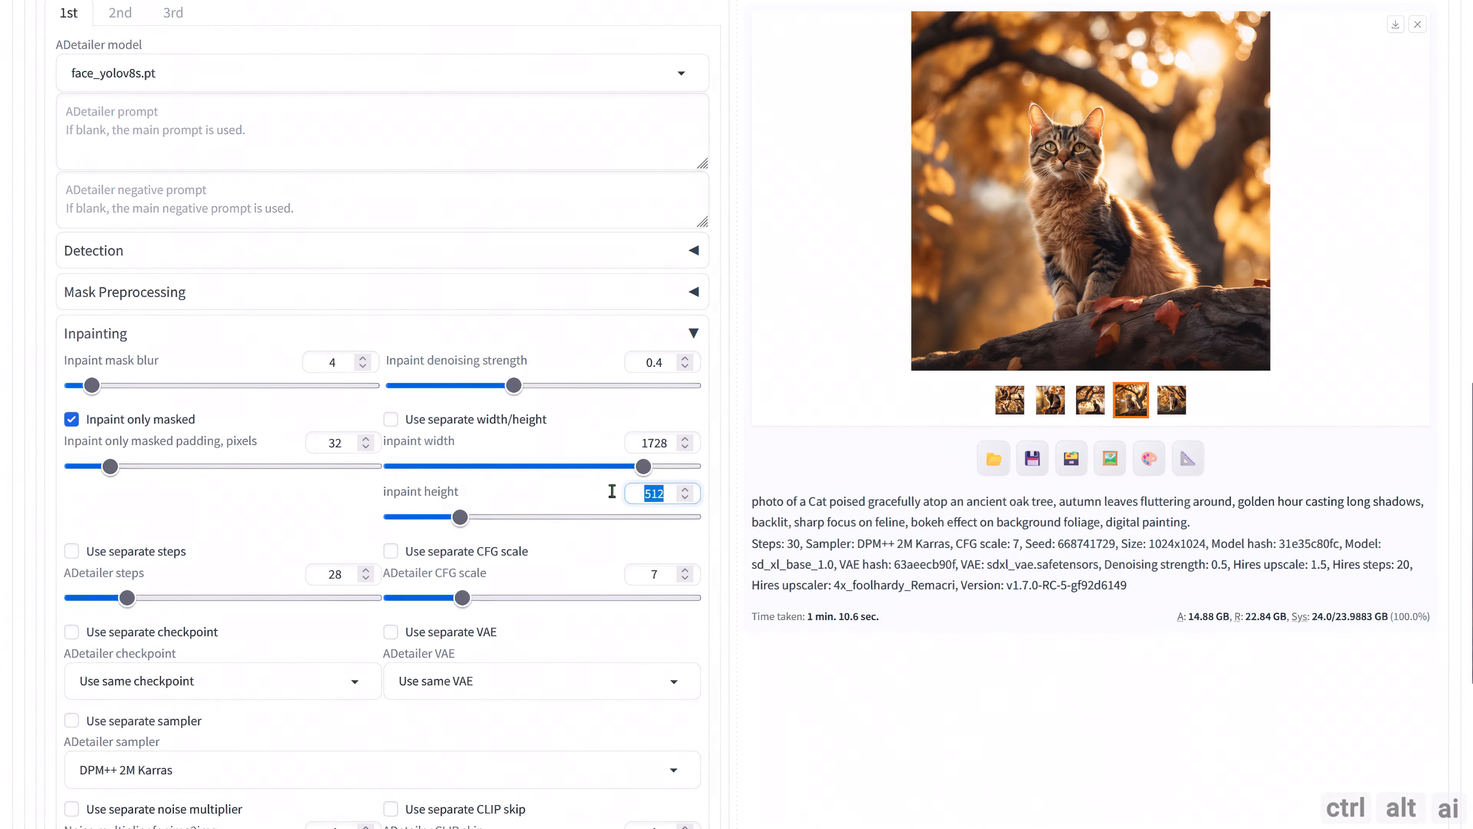
{"action": "type", "text": "1728"}
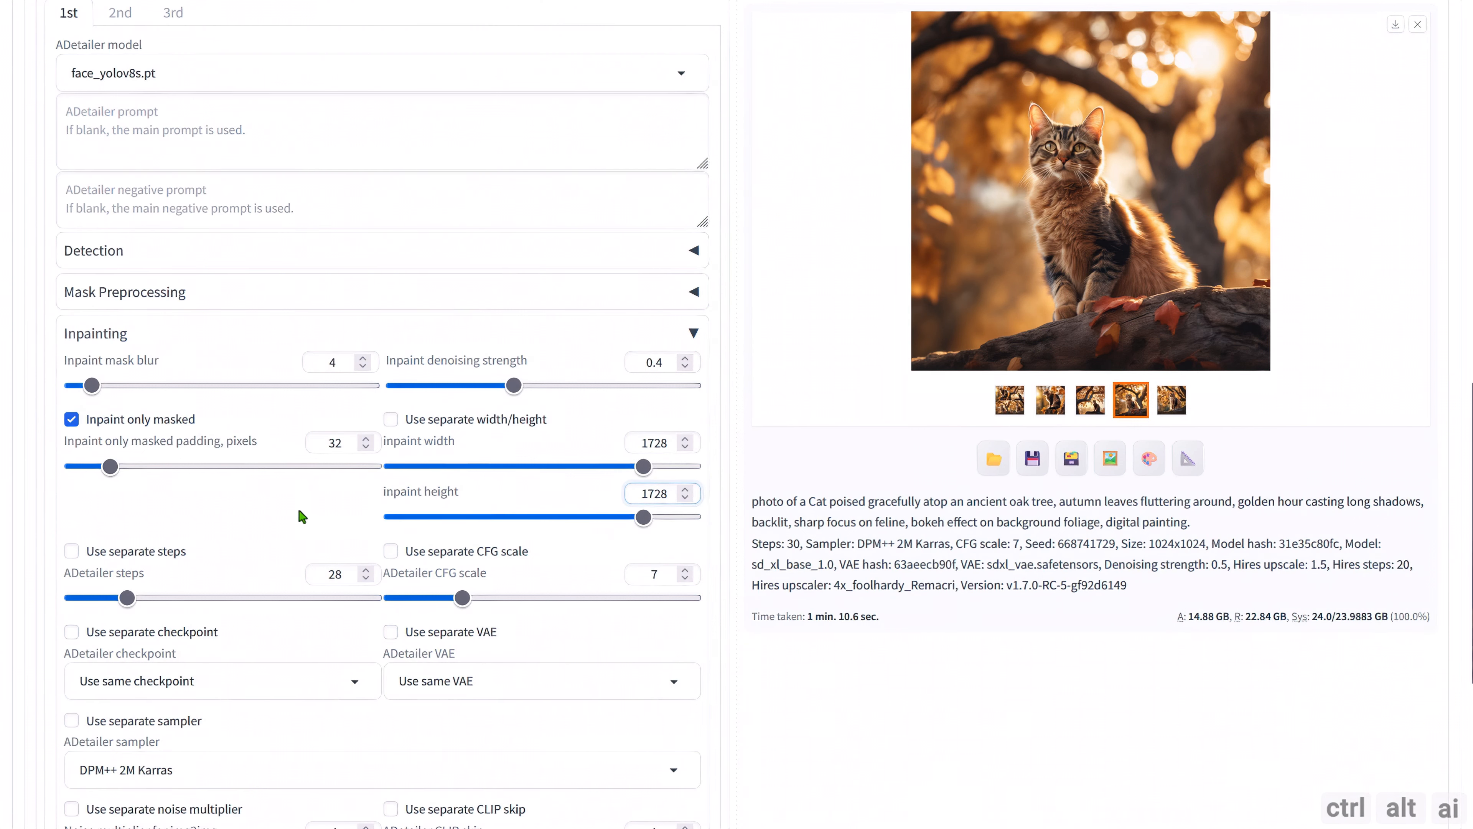
Choose mediapipe_face_mesh_eyes_only as the model for the second ADetailer unit.
{"action": "scroll", "coordinate": [299, 516], "scroll_direction": "up", "scroll_amount": 2}
{"action": "scroll", "coordinate": [313, 382], "scroll_direction": "down", "scroll_amount": 2}
{"action": "scroll", "coordinate": [316, 464], "scroll_direction": "down", "scroll_amount": 2}
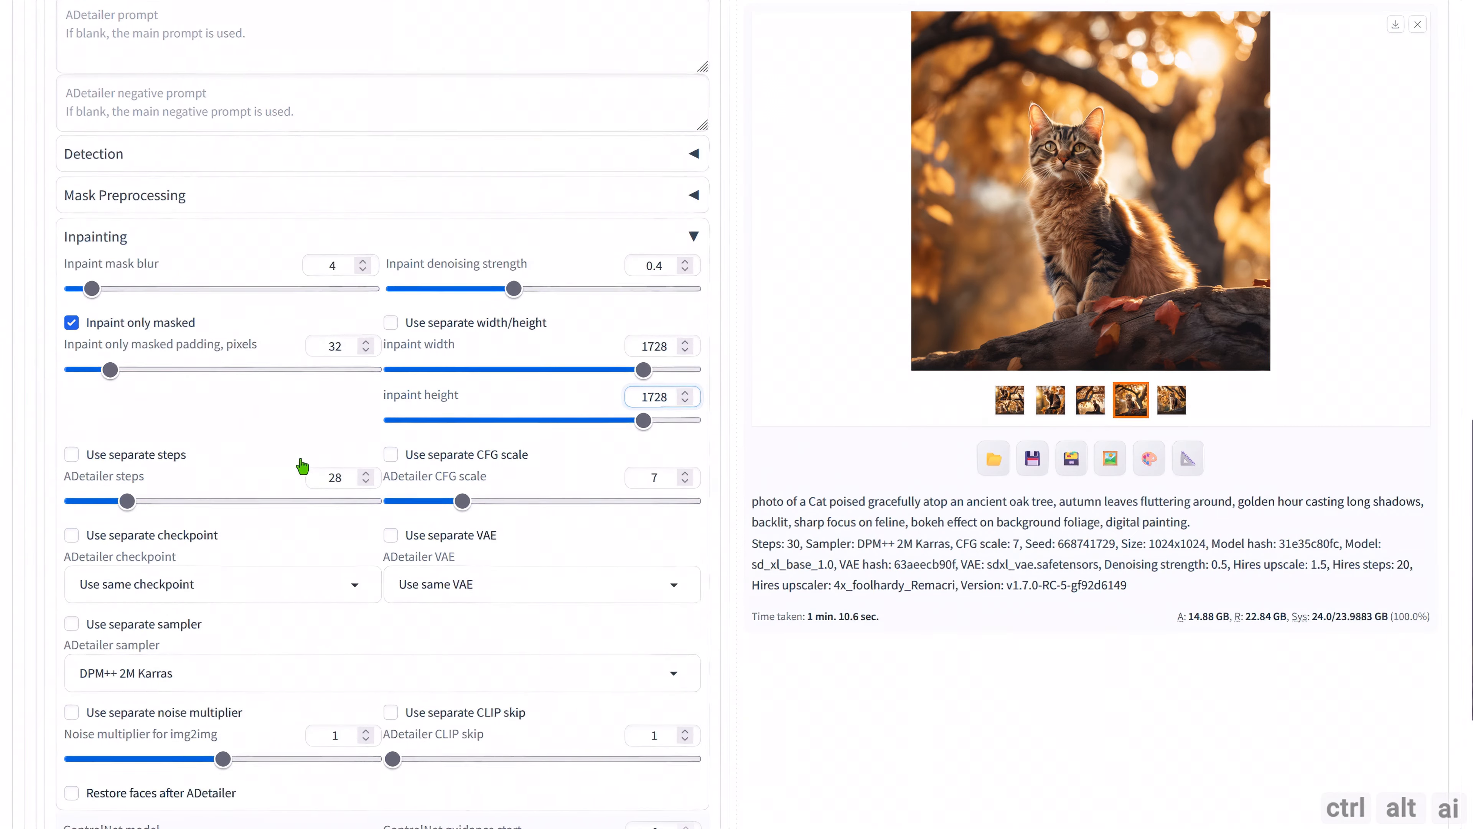
{"action": "scroll", "coordinate": [348, 534], "scroll_direction": "up", "scroll_amount": 6}
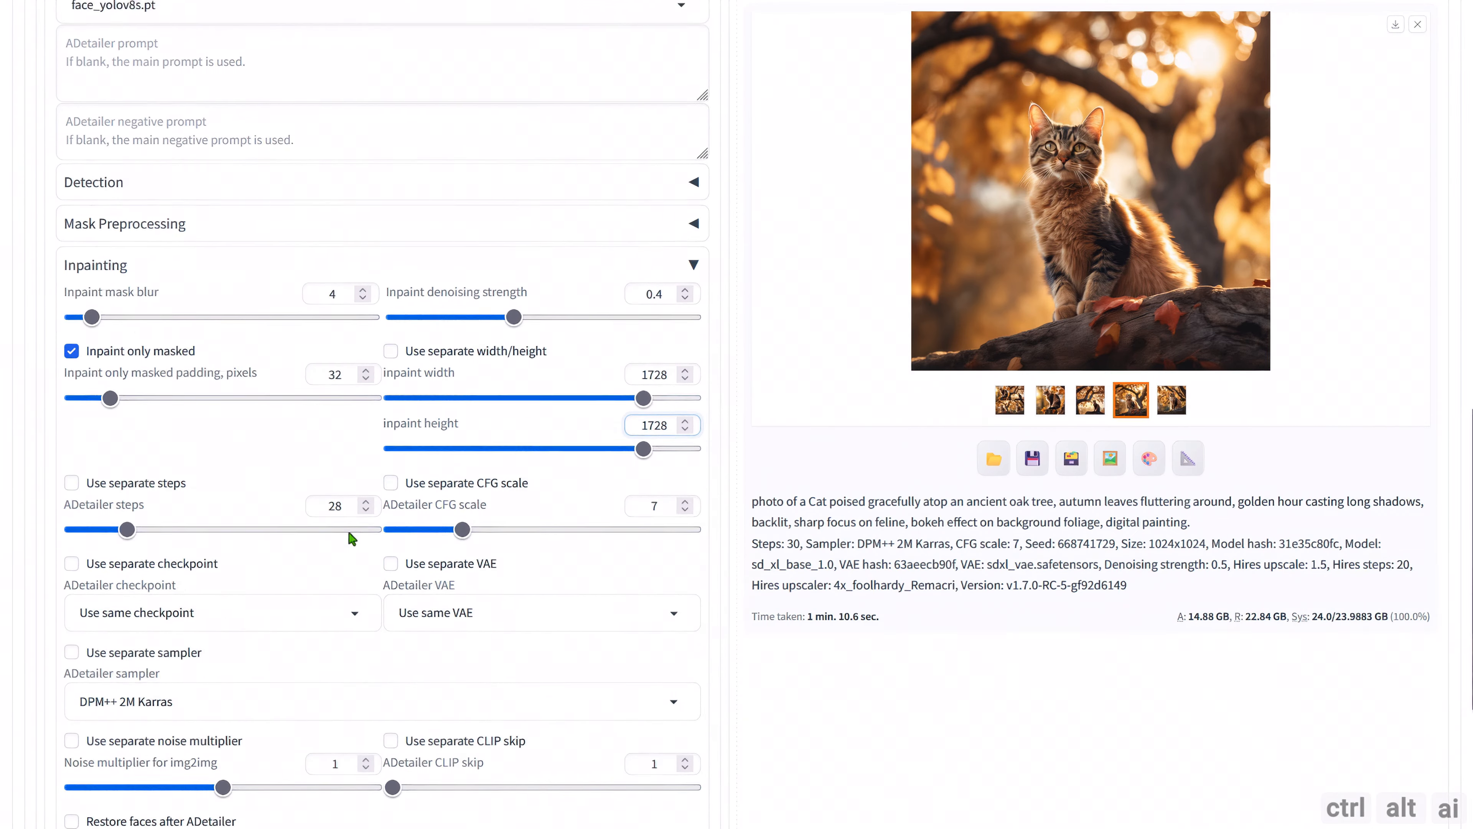
{"action": "left_click", "coordinate": [122, 208]}
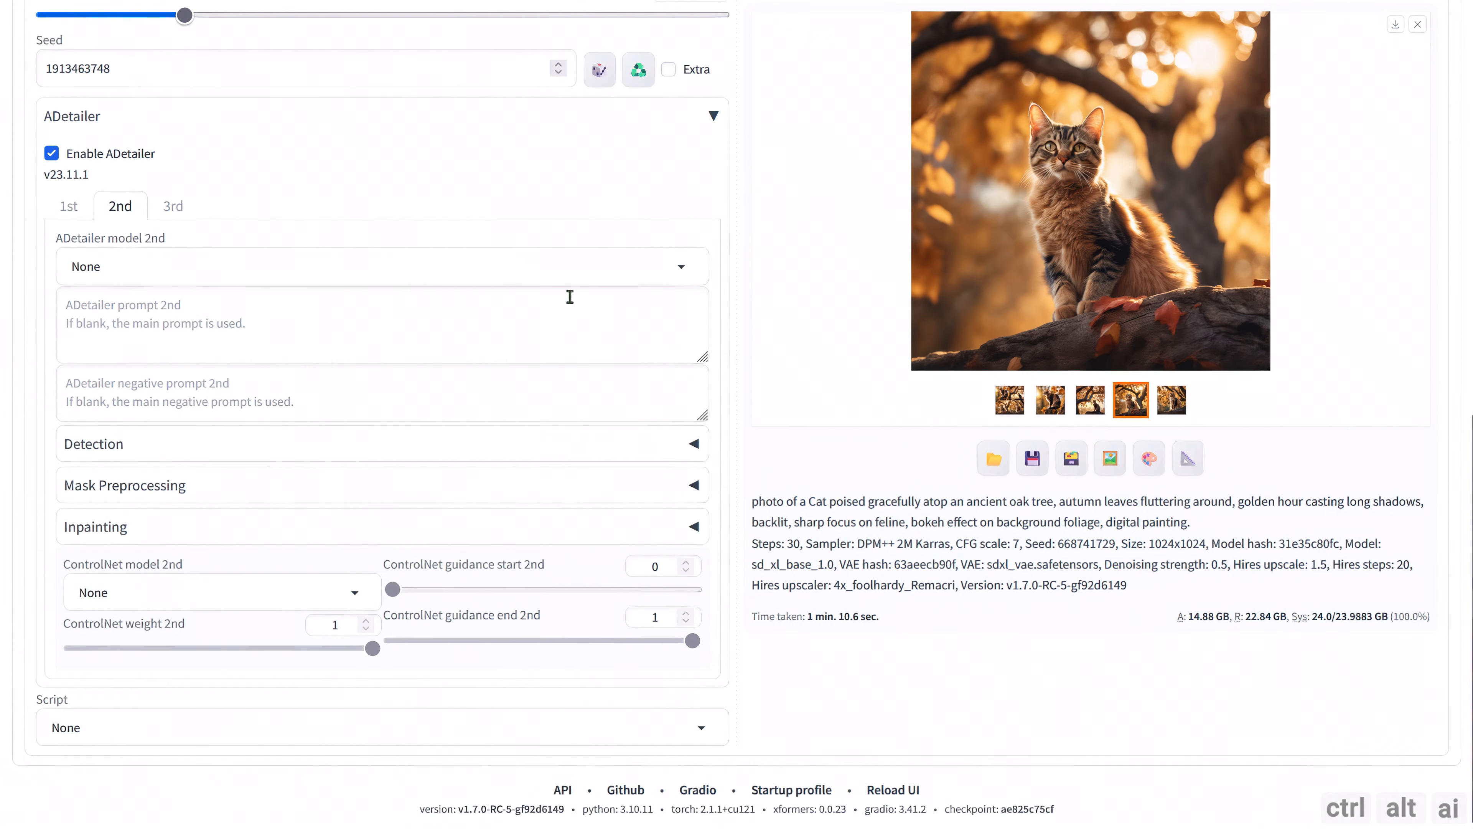
{"action": "left_click", "coordinate": [688, 270]}
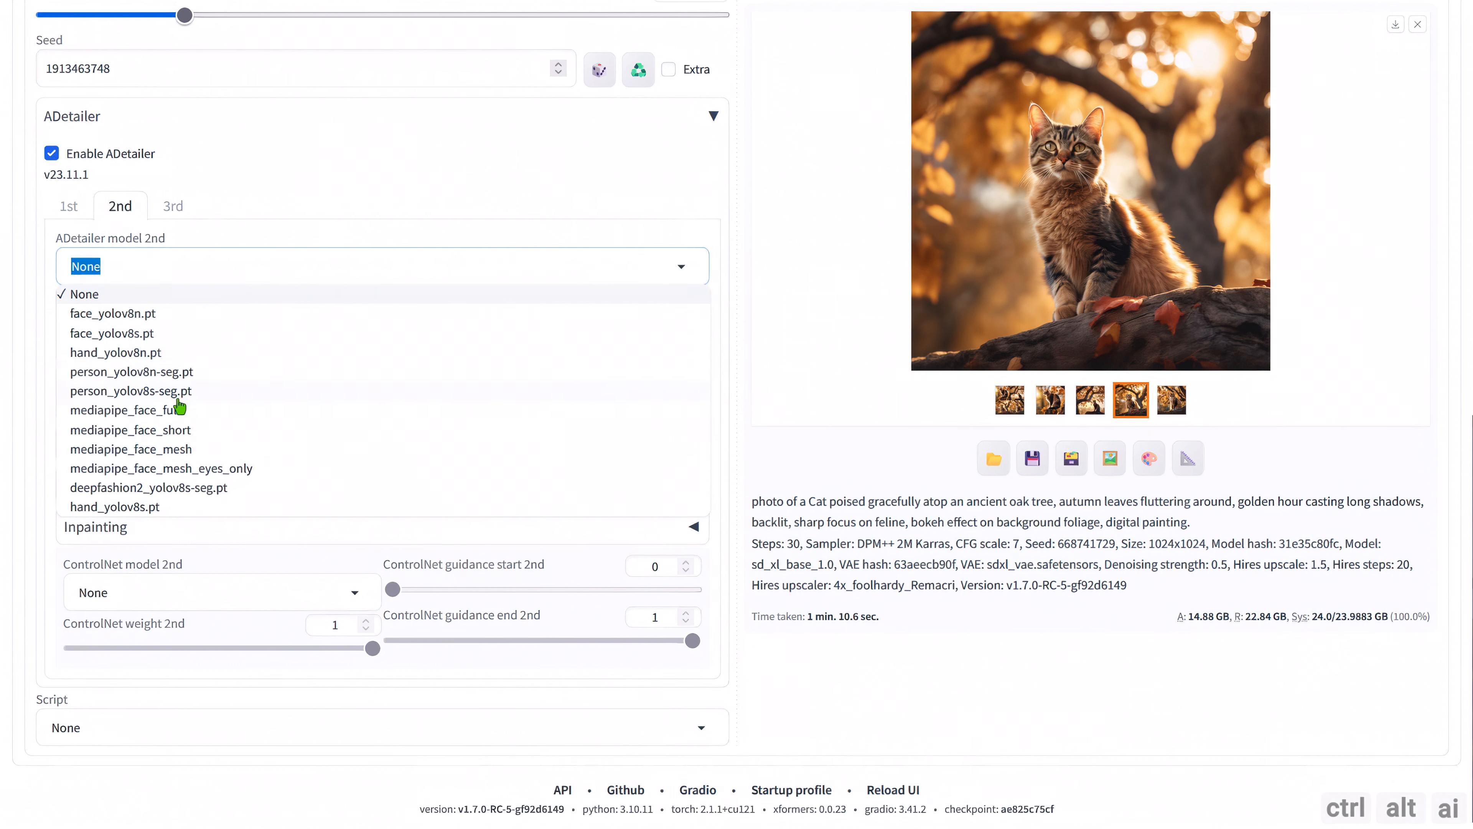
{"action": "left_click", "coordinate": [183, 470]}
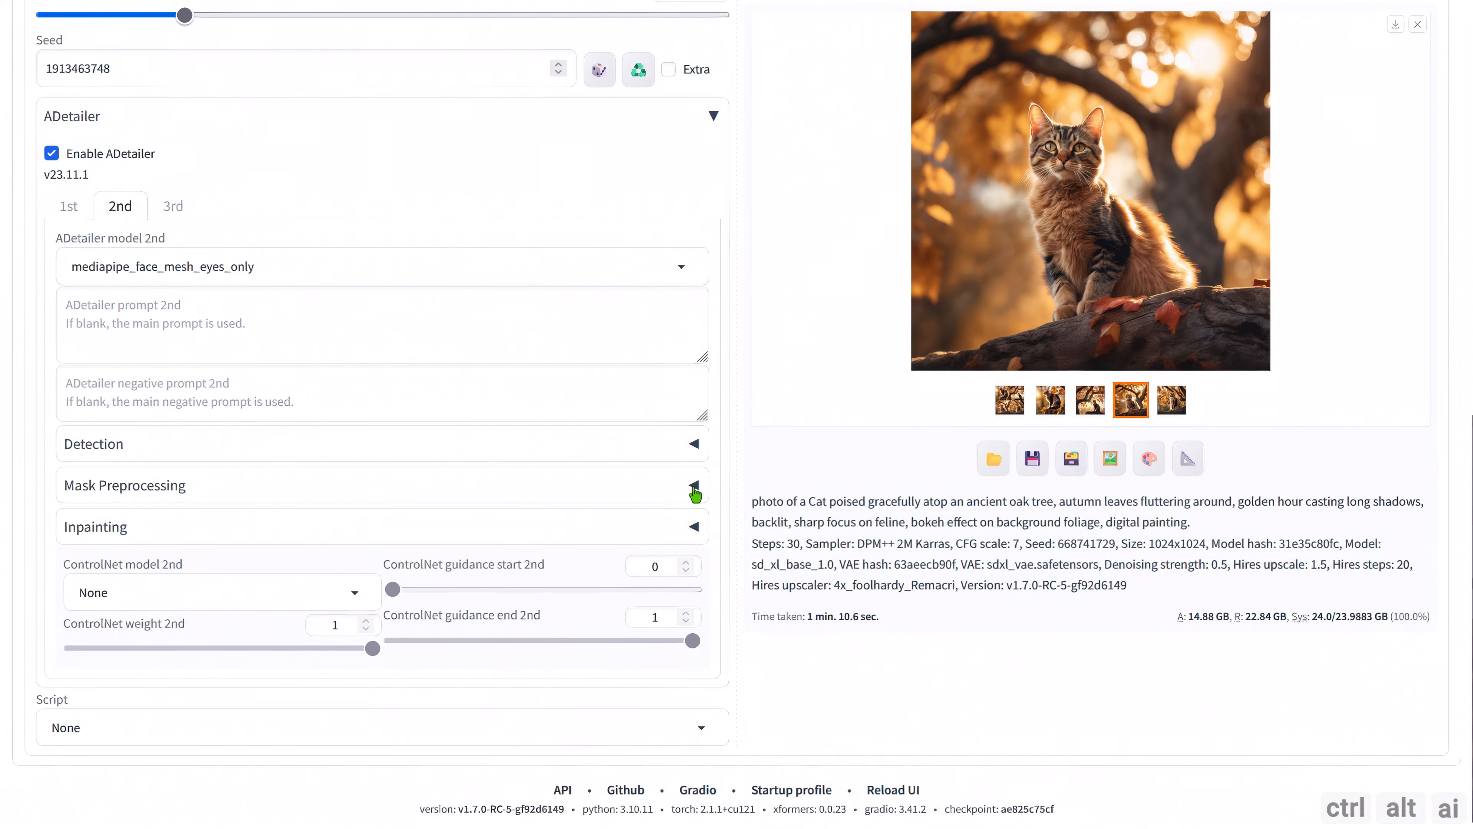
Enable separate width/height for the second ADetailer unit's inpainting and set both its inpaint width and height to 1728.
{"action": "left_click", "coordinate": [695, 488]}
{"action": "left_click", "coordinate": [694, 485]}
{"action": "left_click", "coordinate": [694, 528]}
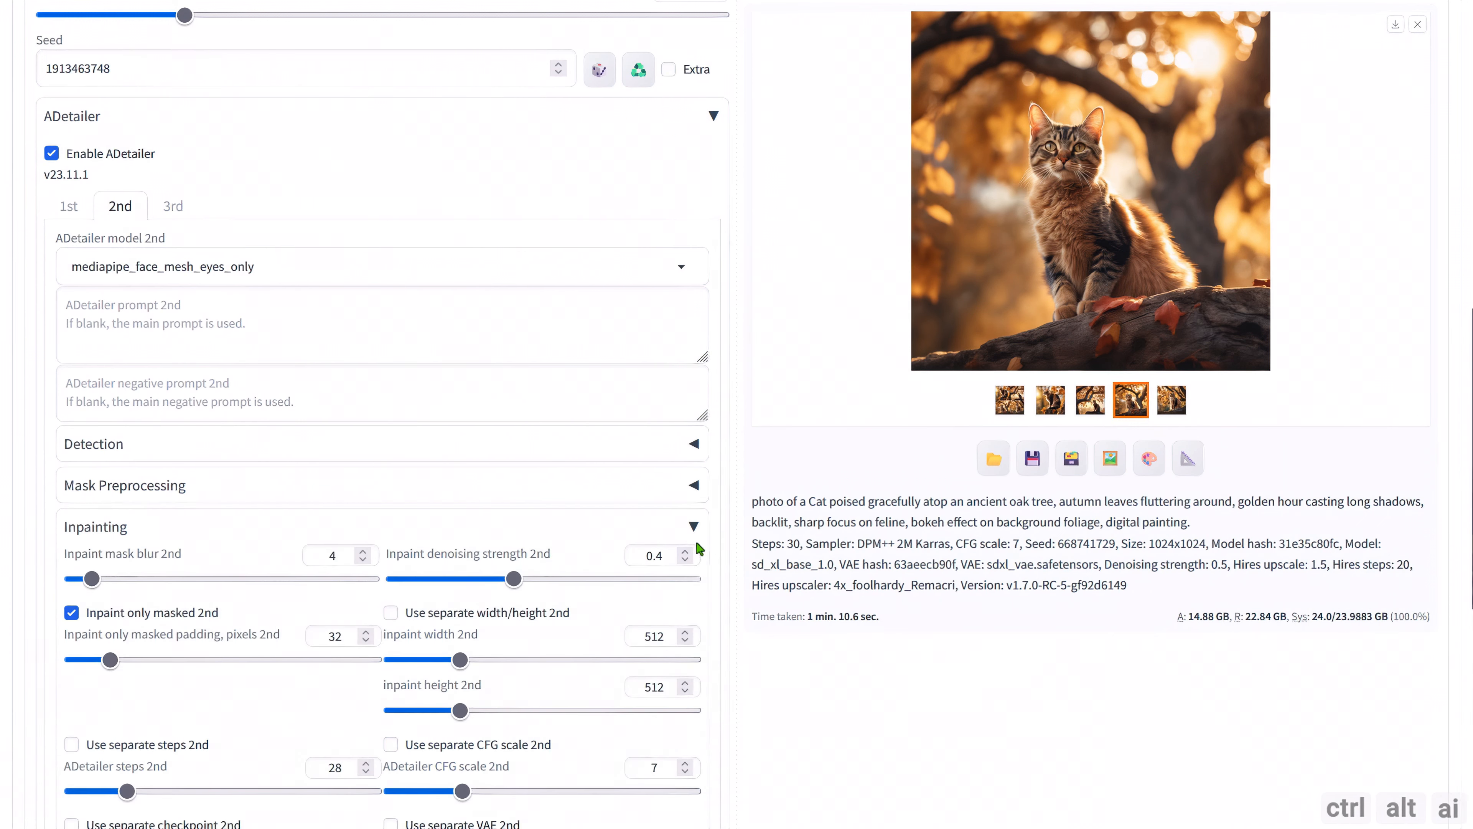
{"action": "scroll", "coordinate": [700, 548], "scroll_direction": "down", "scroll_amount": 2}
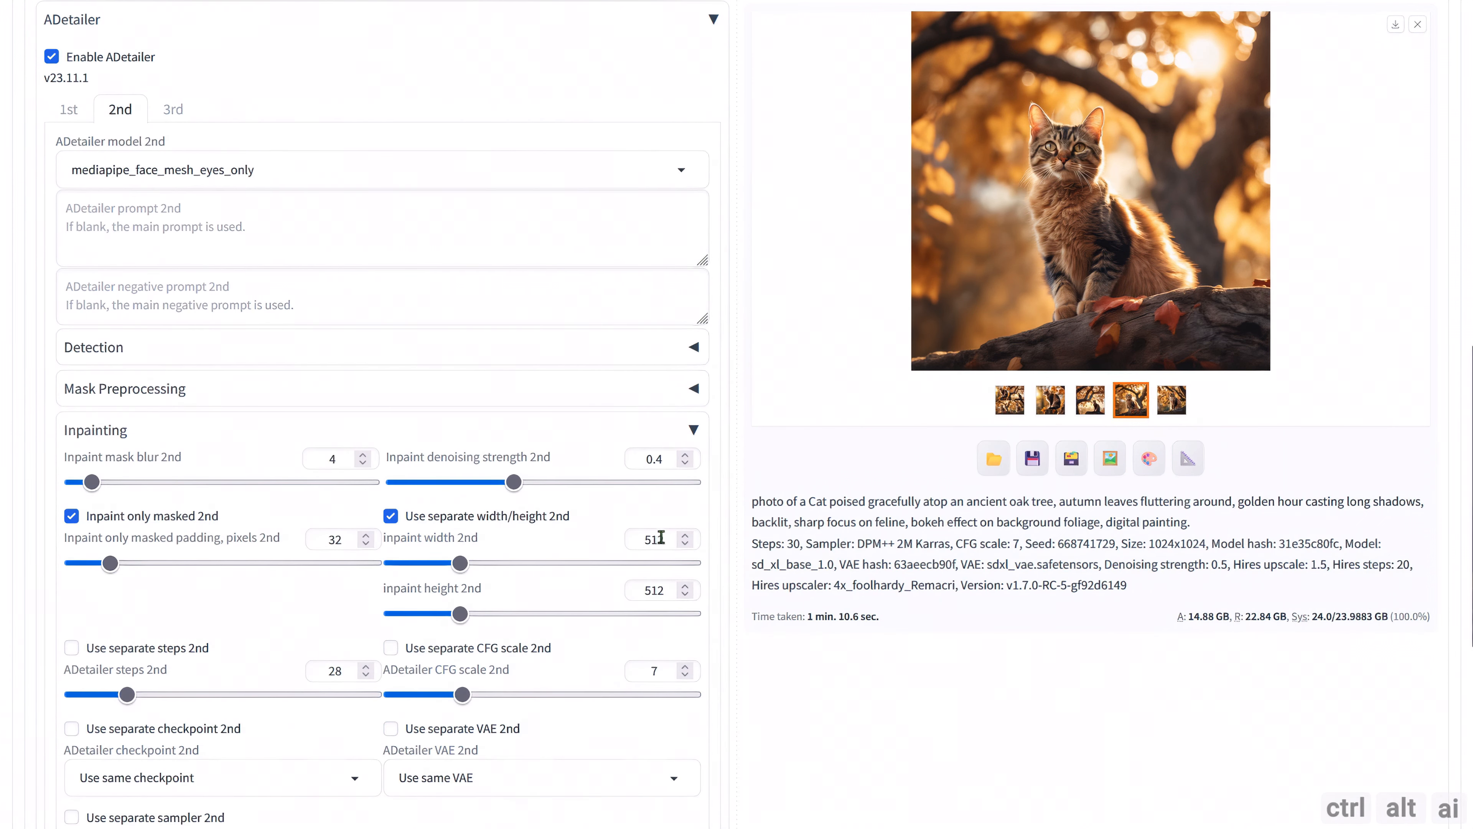
{"action": "left_click_drag", "start_coordinate": [664, 539], "coordinate": [569, 540]}
{"action": "type", "text": "1728"}
{"action": "double_click", "coordinate": [654, 590]}
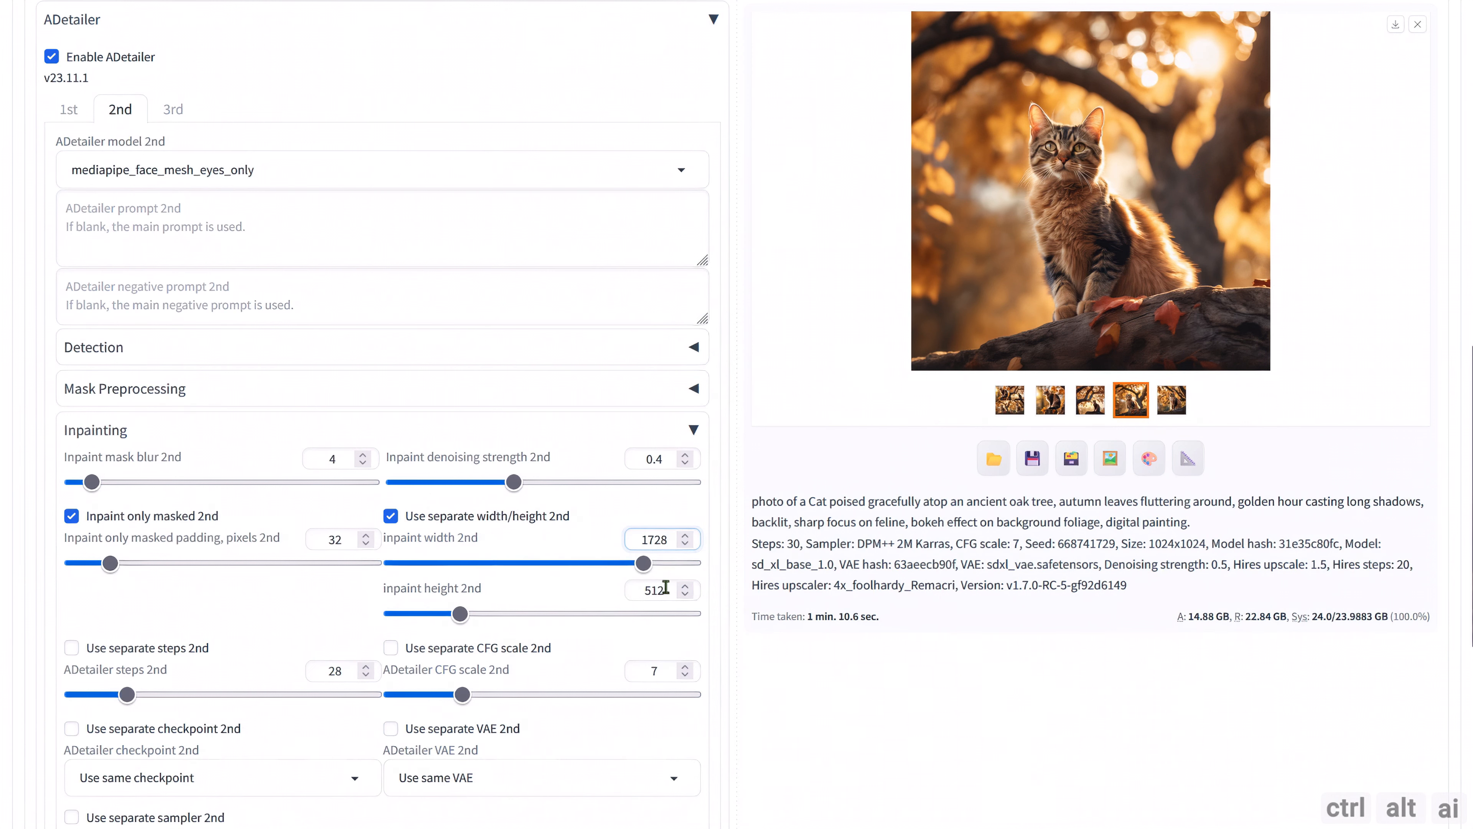
{"action": "type", "text": "1728"}
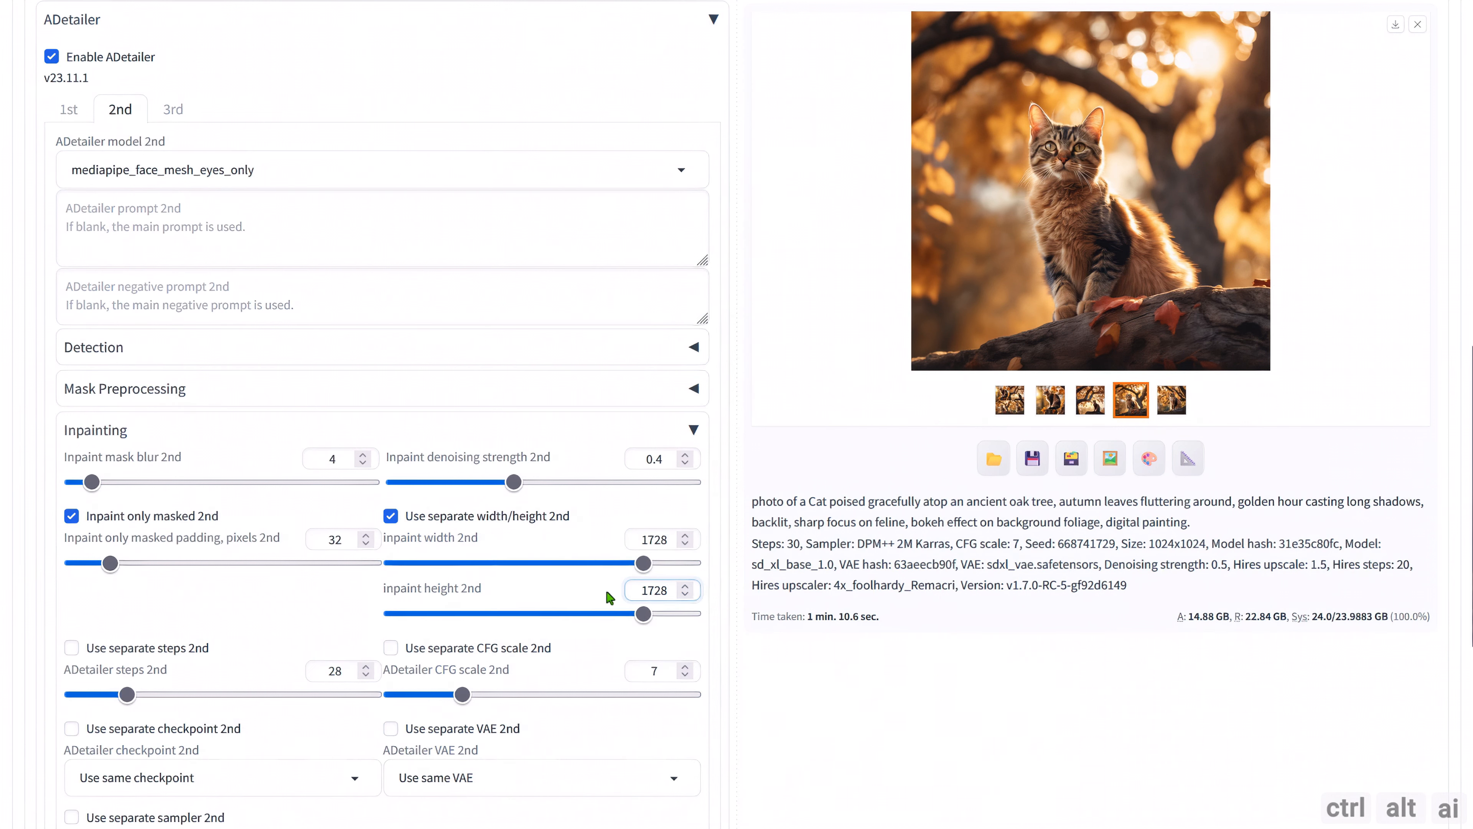
Enable separate width/height in the first ADetailer unit's inpainting settings.
{"action": "scroll", "coordinate": [582, 580], "scroll_direction": "up", "scroll_amount": 5}
{"action": "left_click", "coordinate": [70, 401]}
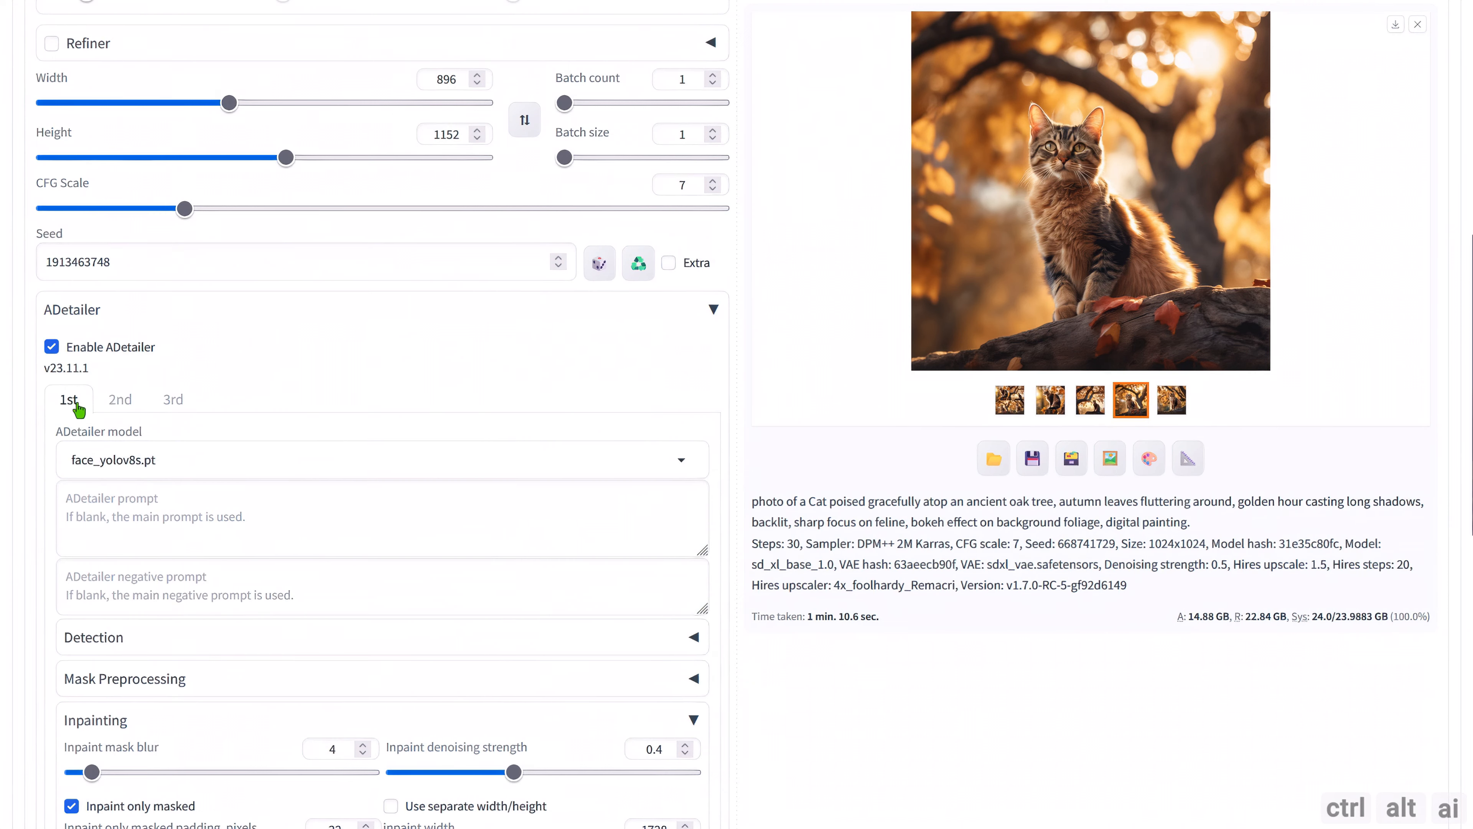
{"action": "scroll", "coordinate": [592, 467], "scroll_direction": "down", "scroll_amount": 5}
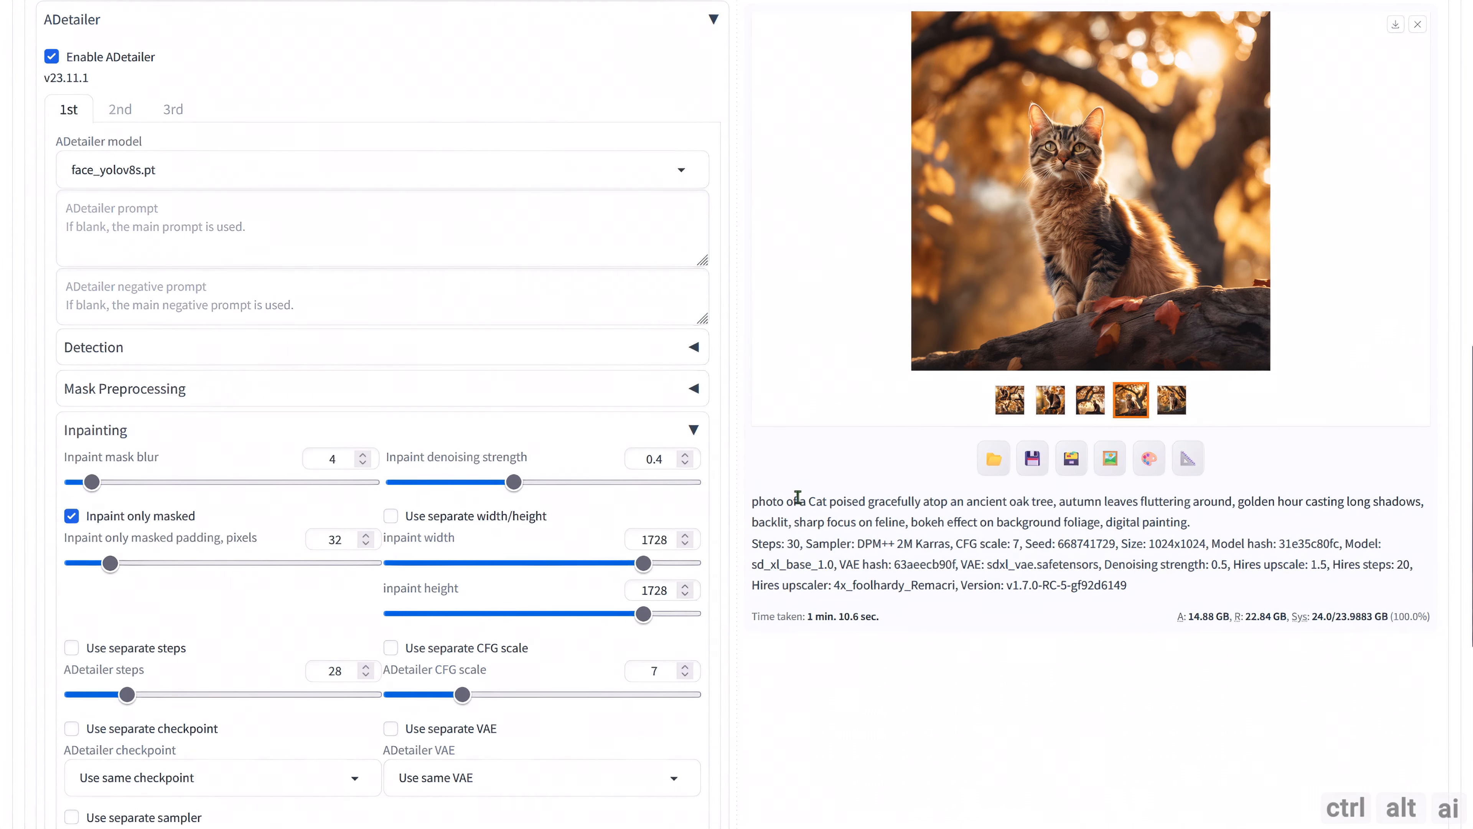
{"action": "left_click", "coordinate": [509, 522]}
{"action": "scroll", "coordinate": [766, 522], "scroll_direction": "down", "scroll_amount": 8}
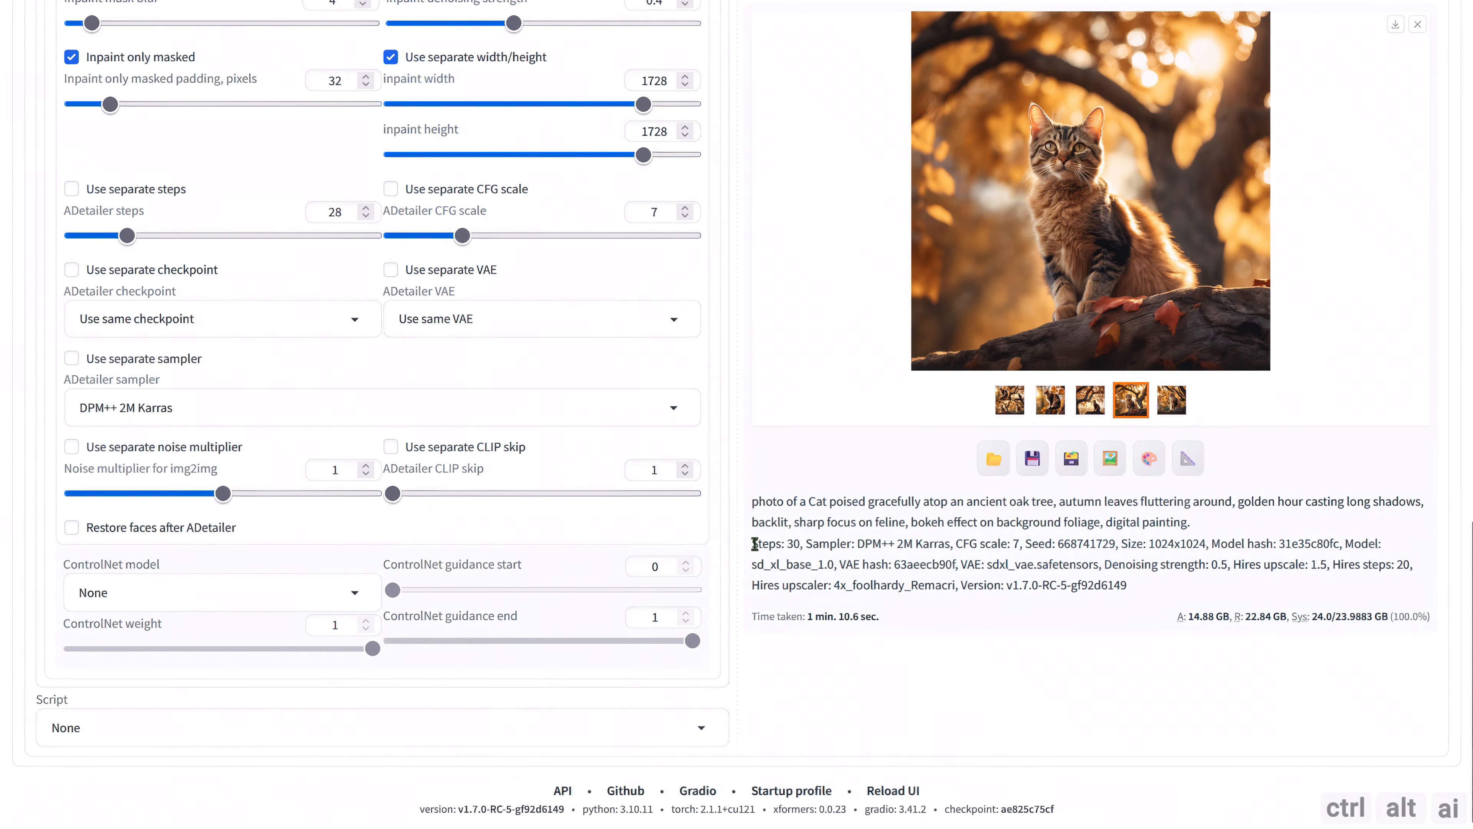
Generate the Gothic girl image with hires fix and both ADetailer units, and check the time taken.
{"action": "scroll", "coordinate": [754, 543], "scroll_direction": "up", "scroll_amount": 15}
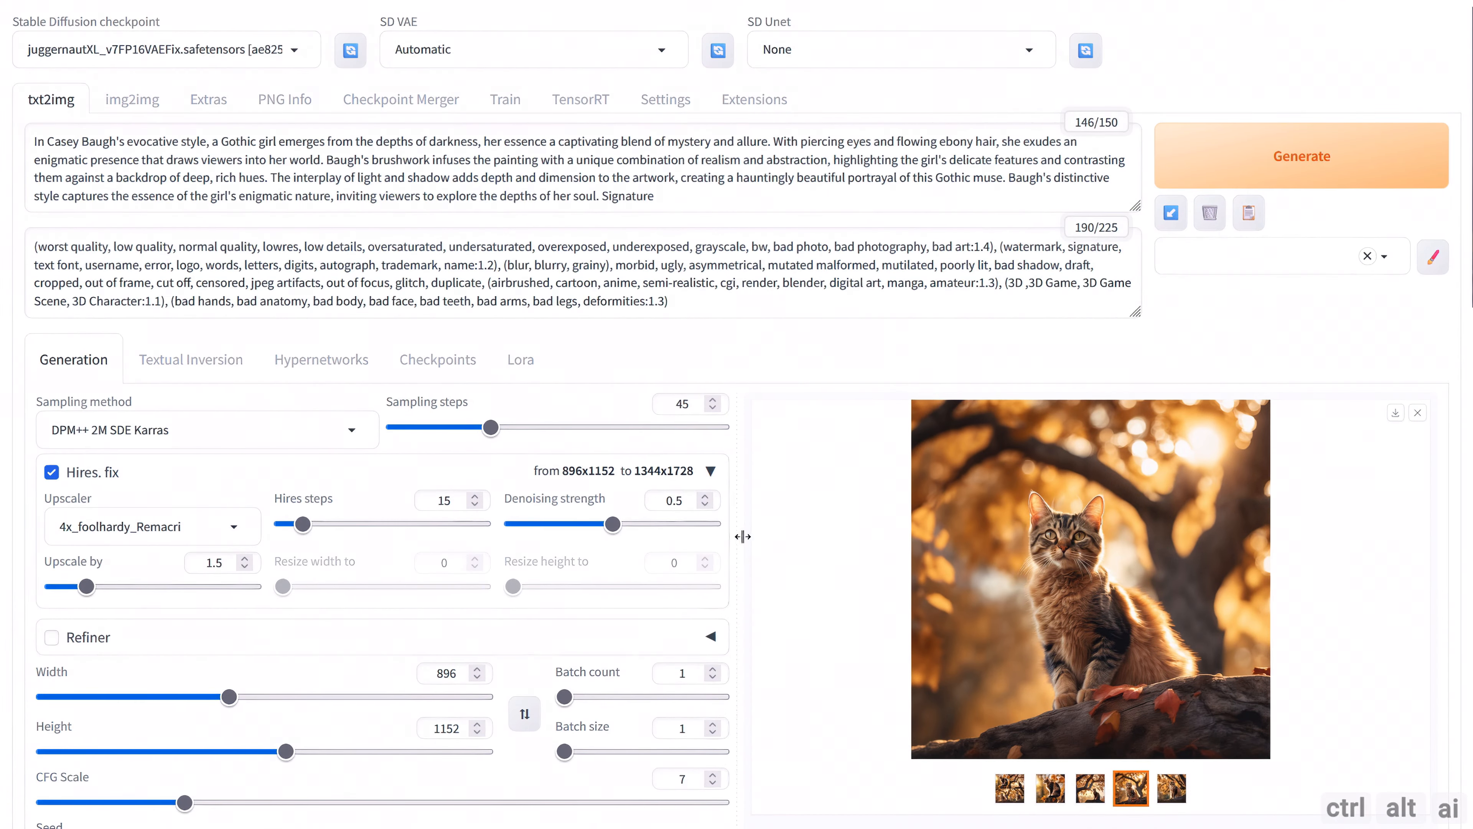
{"action": "left_click", "coordinate": [1302, 156]}
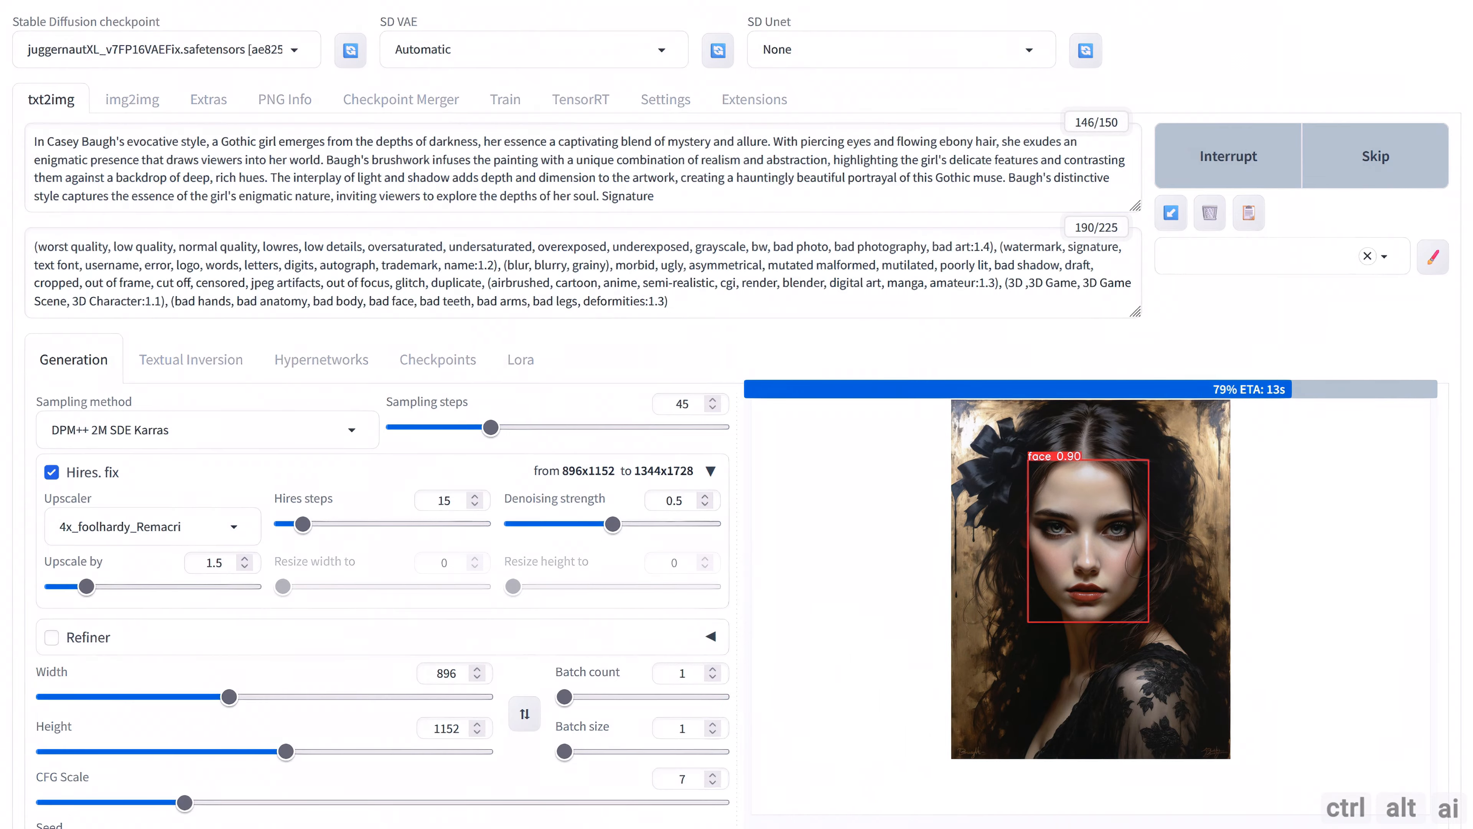
{"action": "scroll", "coordinate": [865, 402], "scroll_direction": "down", "scroll_amount": 10}
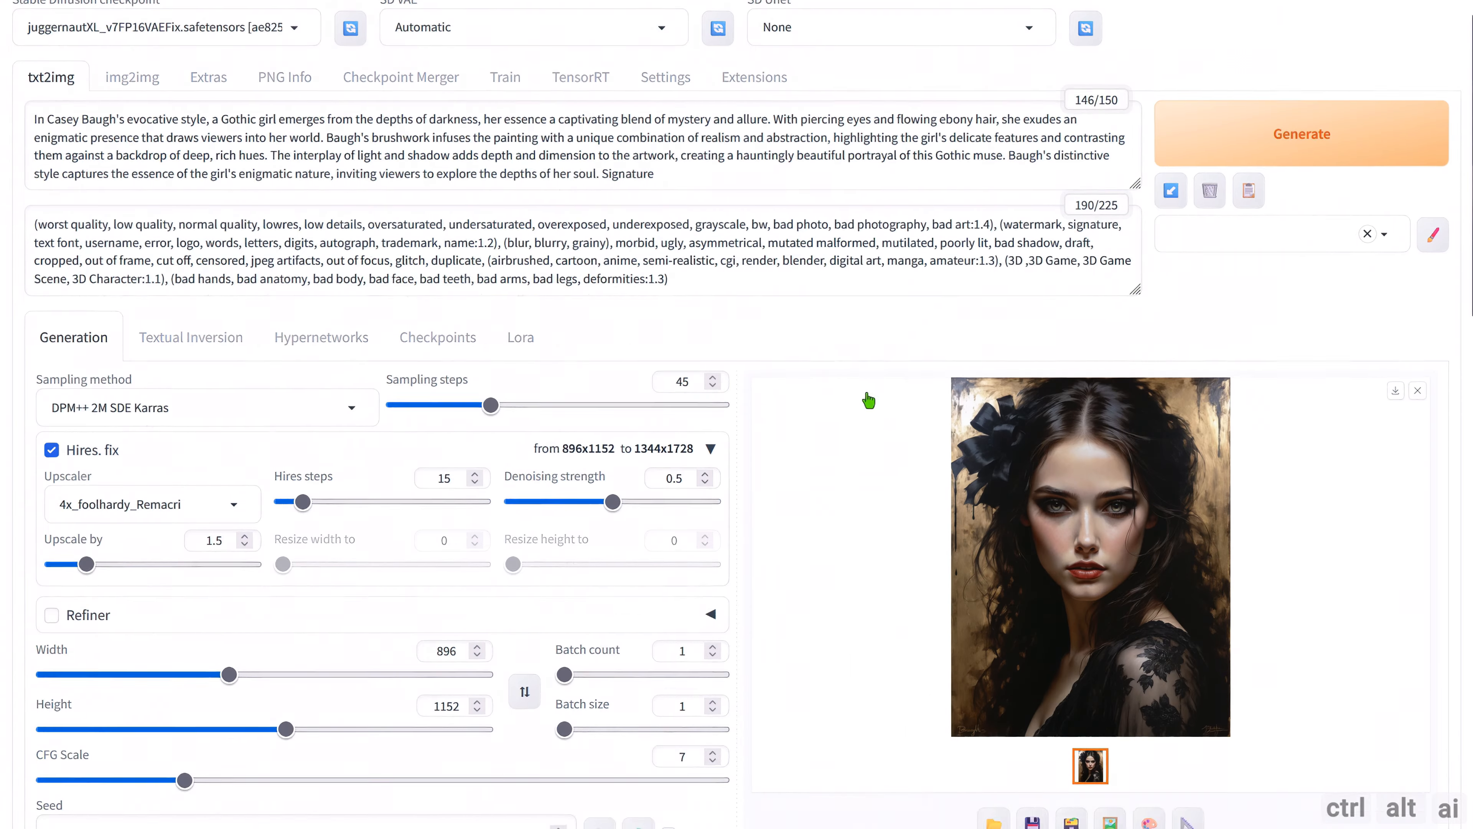
{"action": "scroll", "coordinate": [867, 418], "scroll_direction": "down", "scroll_amount": 10}
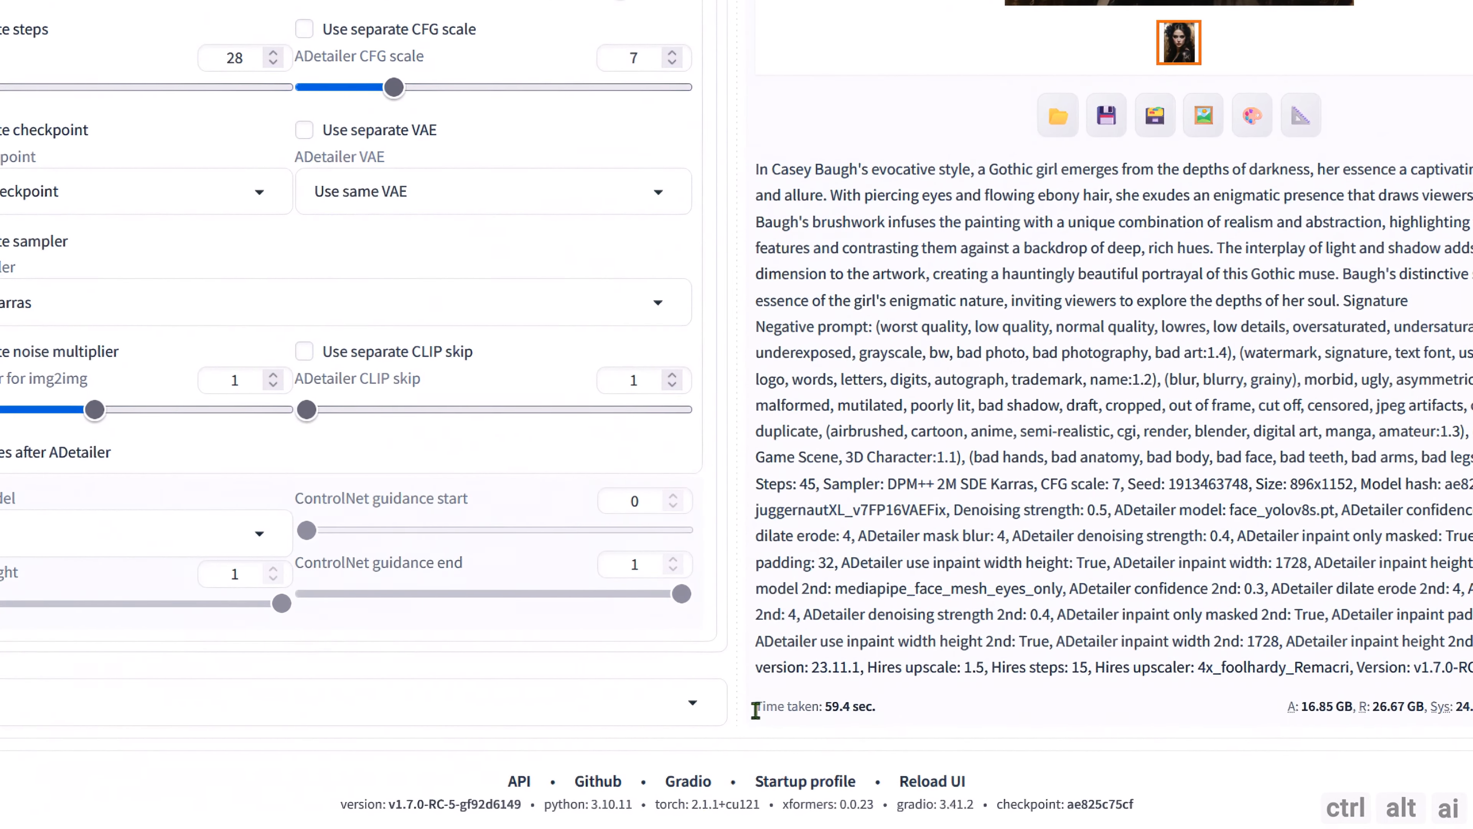
{"action": "left_click_drag", "start_coordinate": [751, 730], "coordinate": [862, 732]}
{"action": "left_click", "coordinate": [889, 710]}
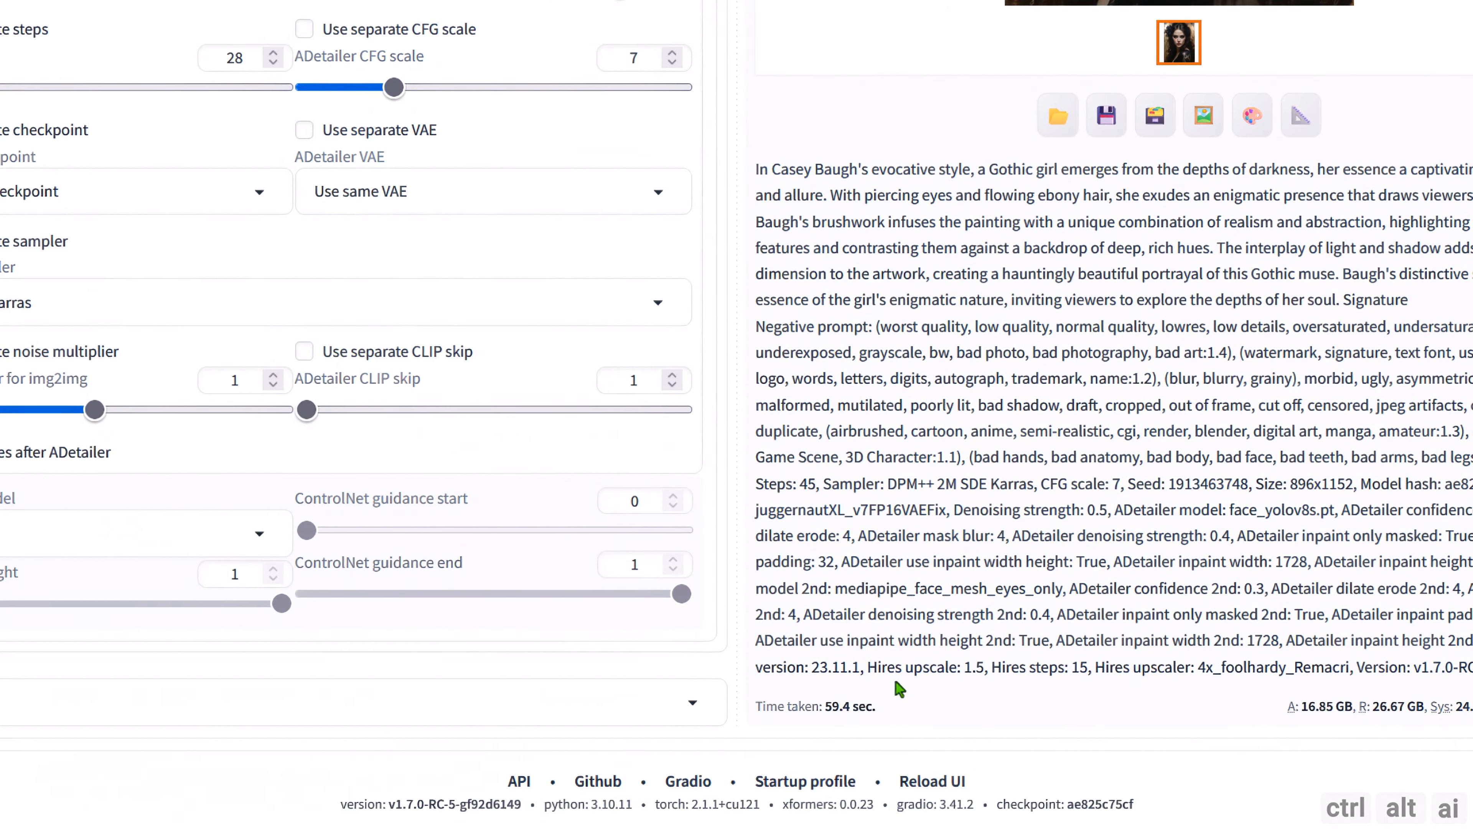
Set SD Unet to [TRT] juggernautXL_v7FP16VAEFix and generate the Gothic girl image again.
{"action": "scroll", "coordinate": [888, 542], "scroll_direction": "up", "scroll_amount": 20}
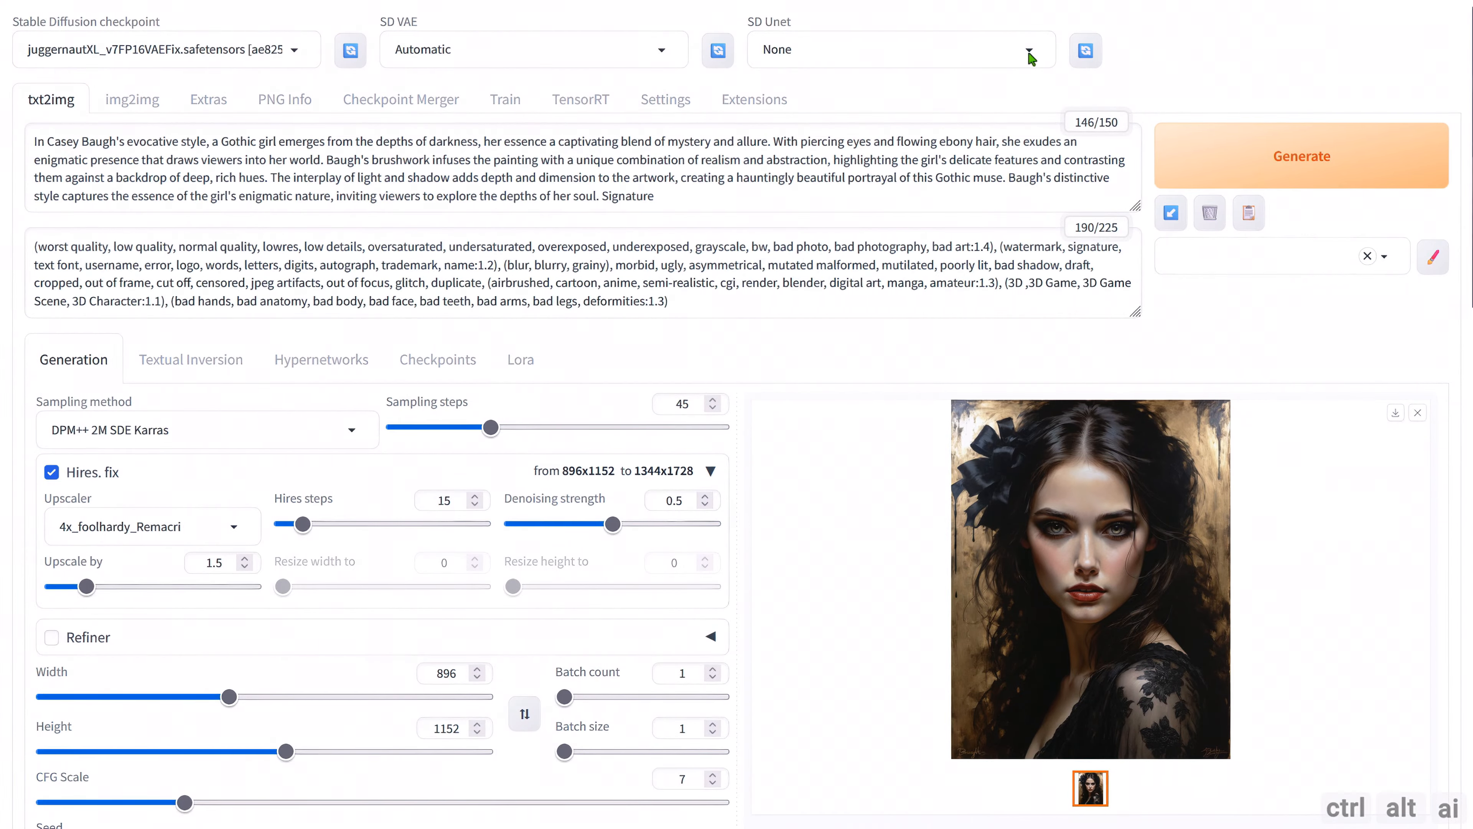
{"action": "left_click", "coordinate": [1035, 31]}
{"action": "left_click", "coordinate": [871, 106]}
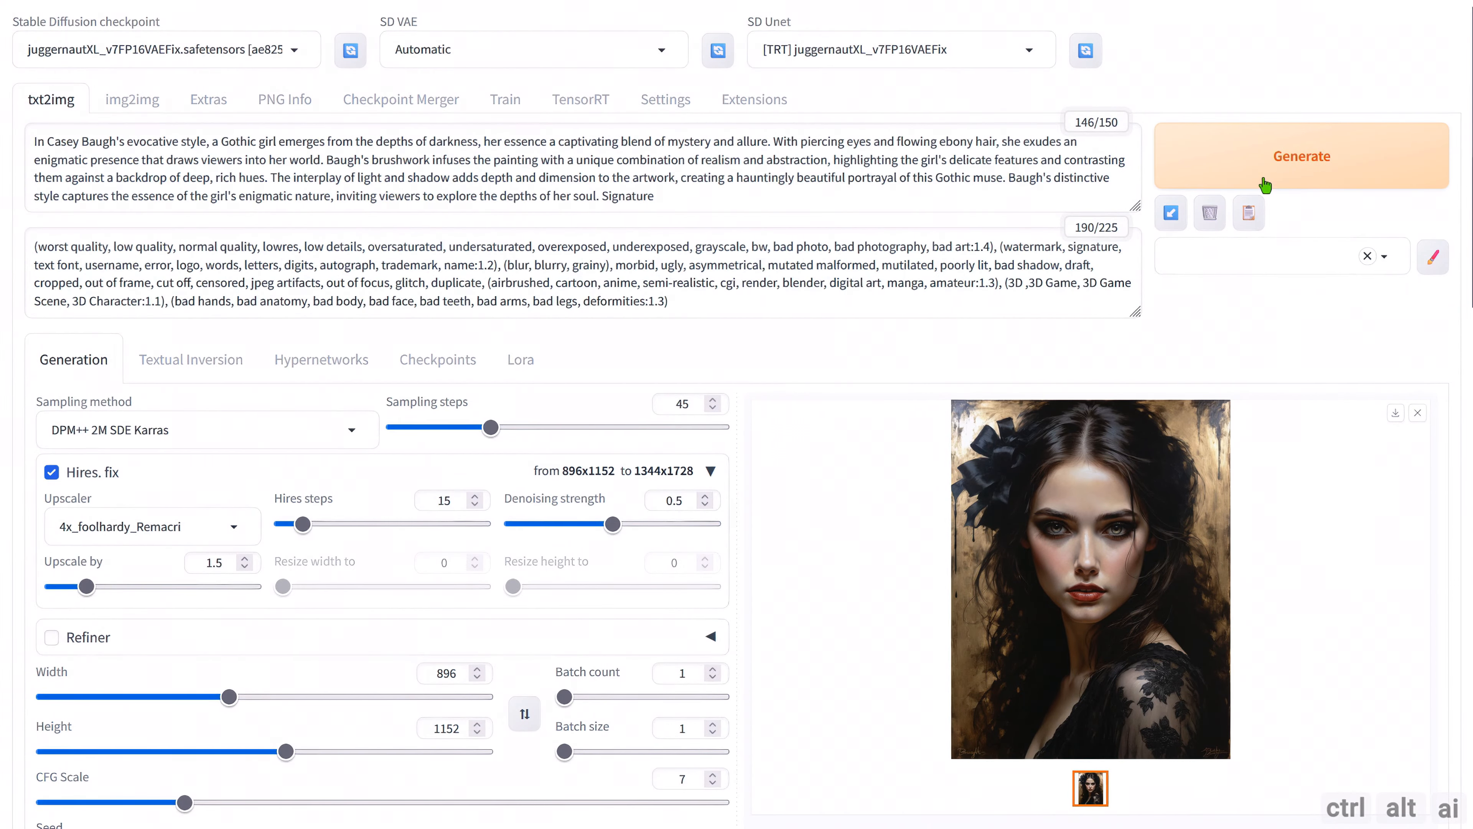
{"action": "left_click", "coordinate": [1265, 185]}
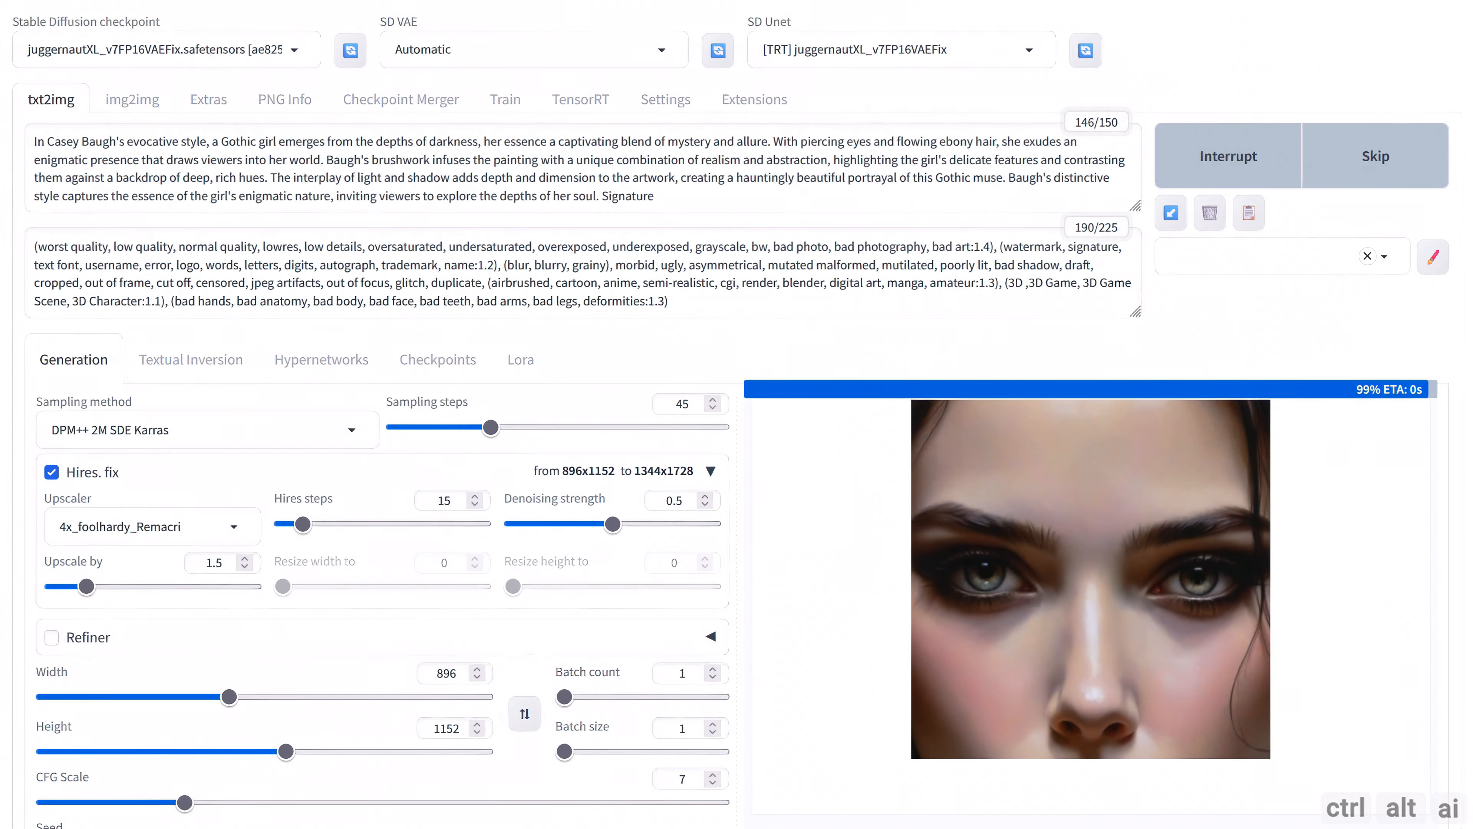
Check the time taken by the TensorRT generation in the output details below the image.
{"action": "scroll", "coordinate": [840, 572], "scroll_direction": "down", "scroll_amount": 10}
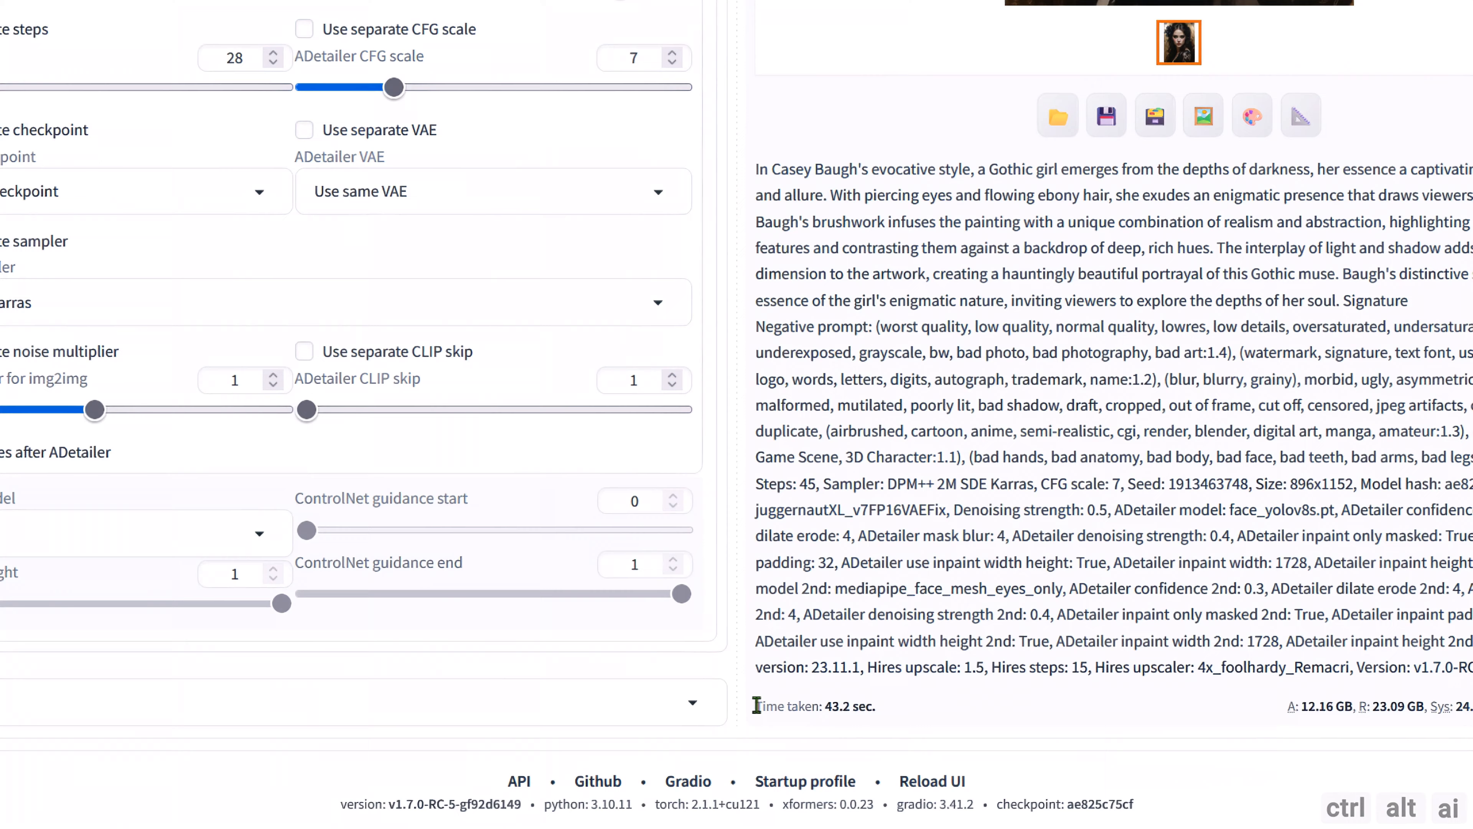
{"action": "left_click_drag", "start_coordinate": [753, 728], "coordinate": [854, 729]}
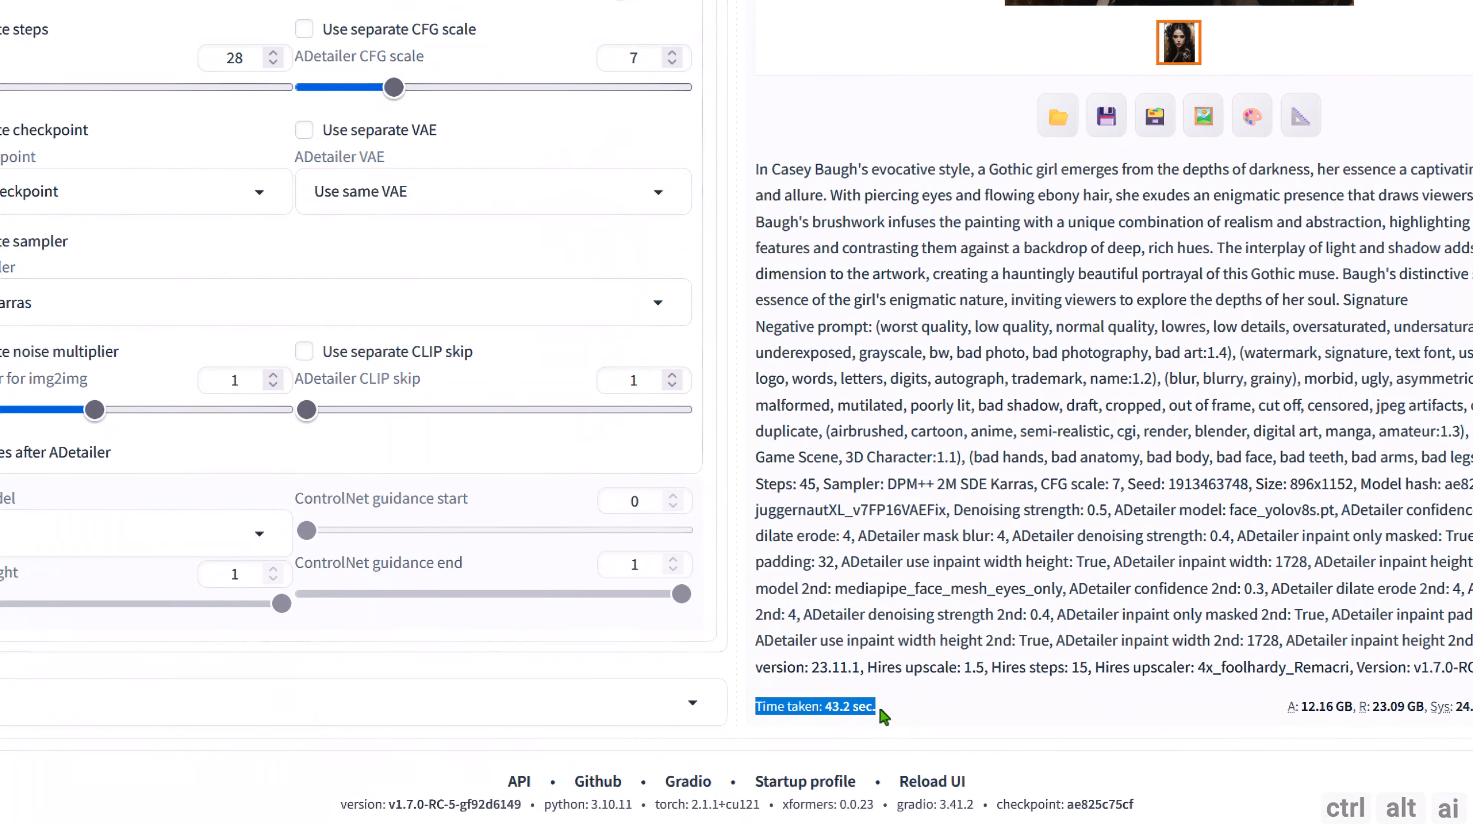
{"action": "left_click", "coordinate": [883, 716]}
Open the generated portrait on its own in a new browser tab and enlarge it to inspect the face.
{"action": "scroll", "coordinate": [849, 605], "scroll_direction": "up", "scroll_amount": 10}
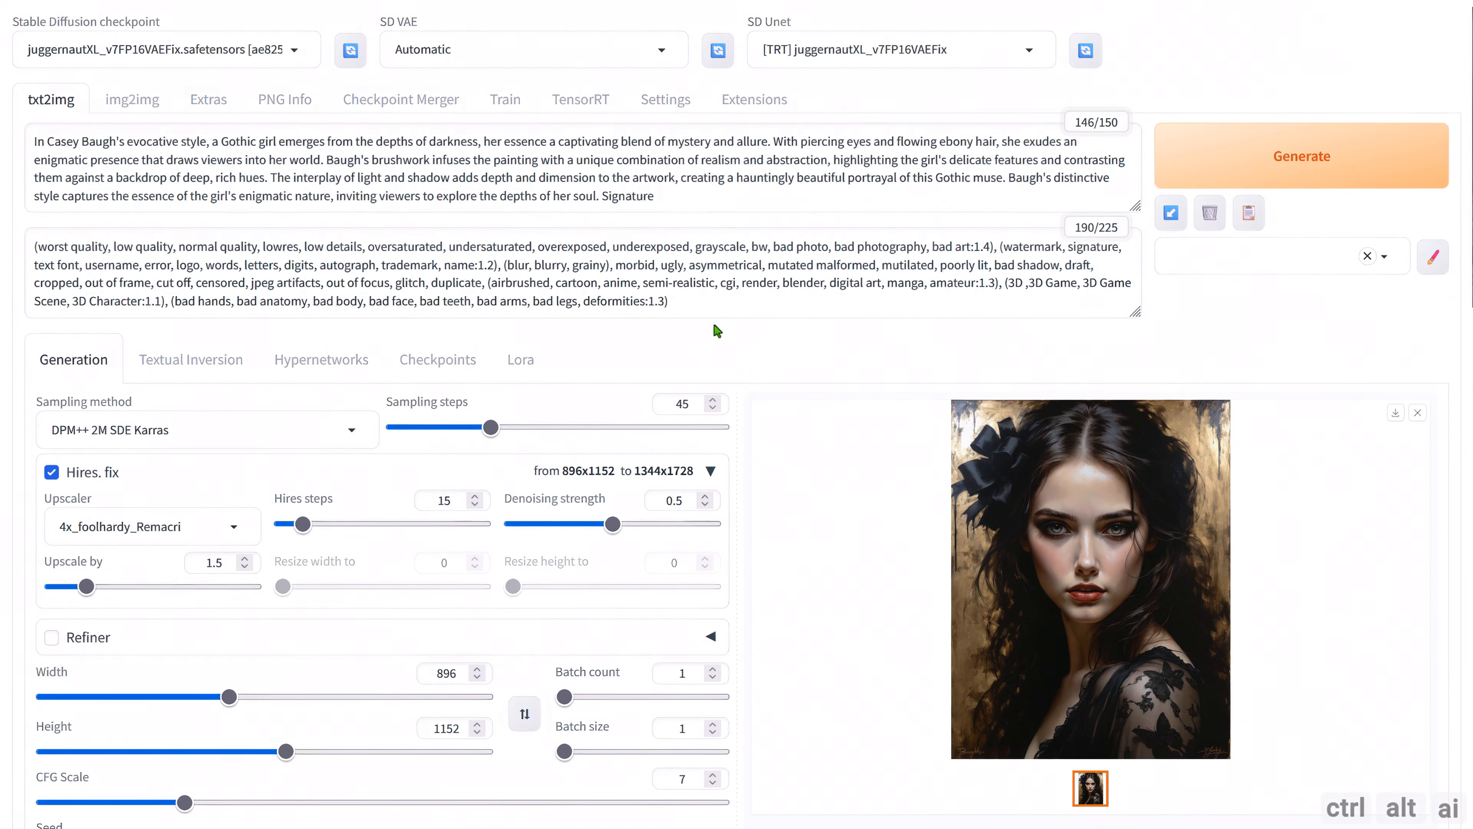
{"action": "right_click", "coordinate": [1037, 490]}
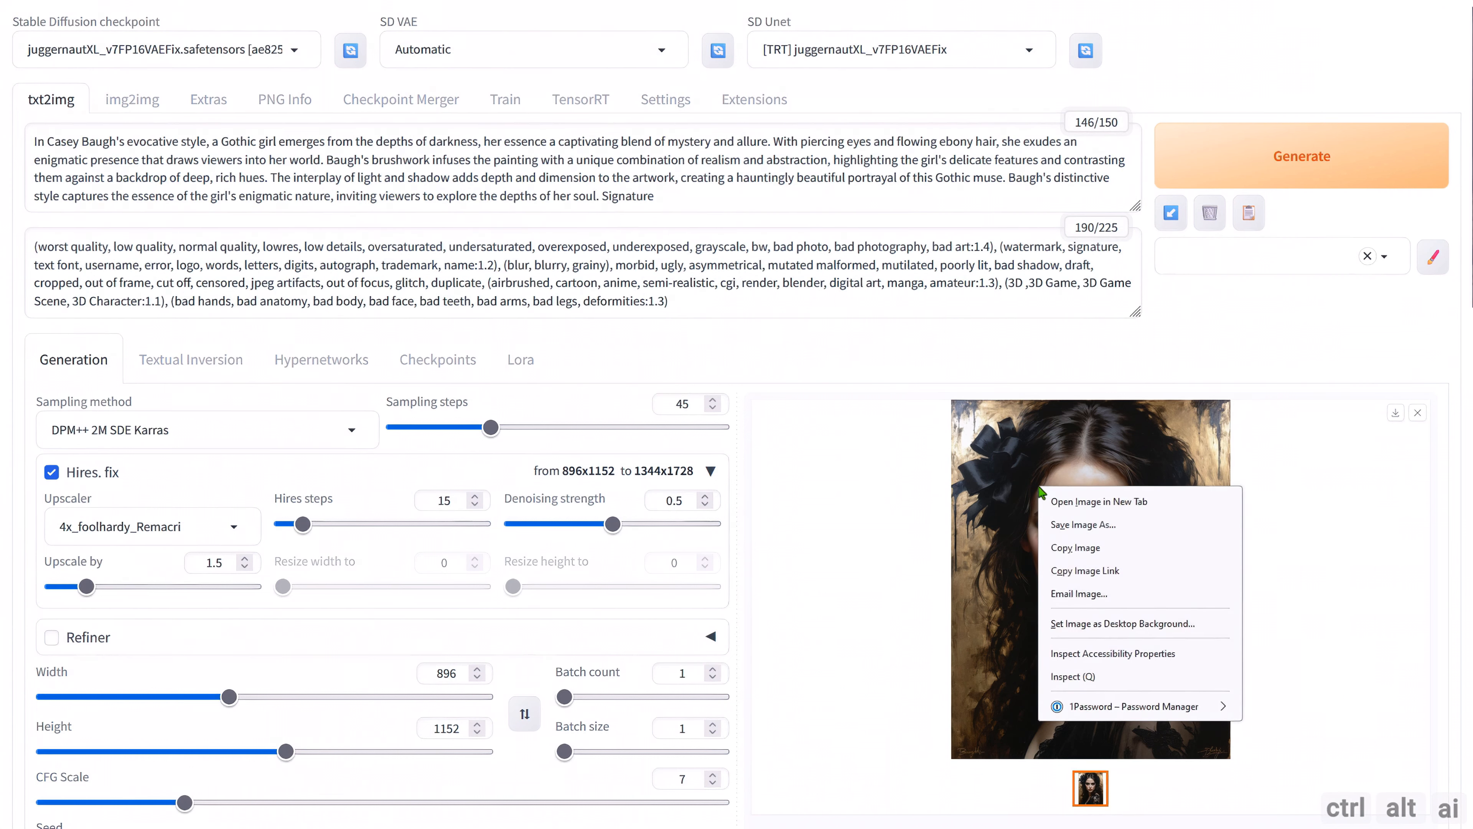
{"action": "left_click", "coordinate": [1065, 504]}
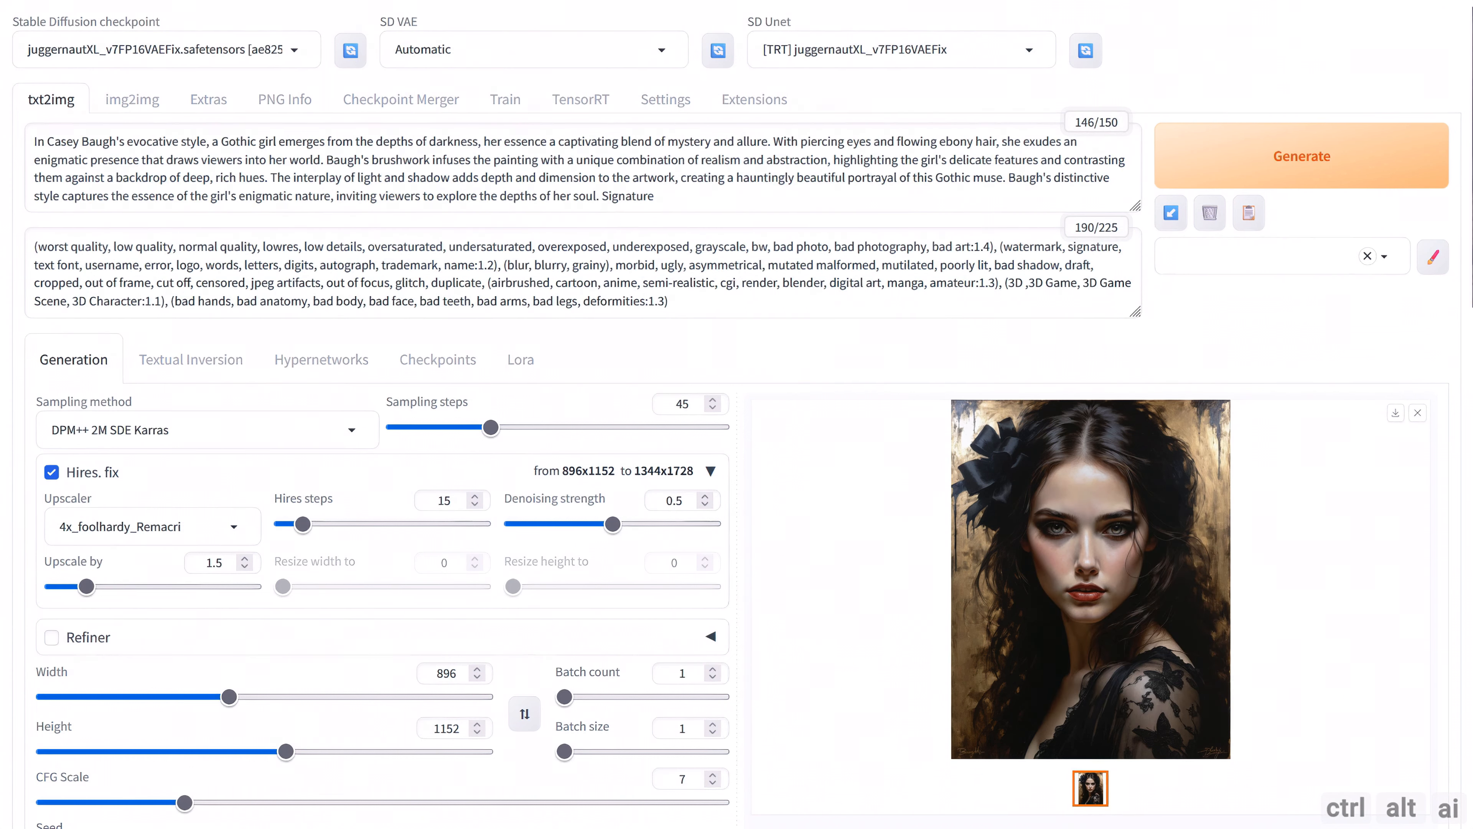
{"action": "left_click", "coordinate": [398, 0]}
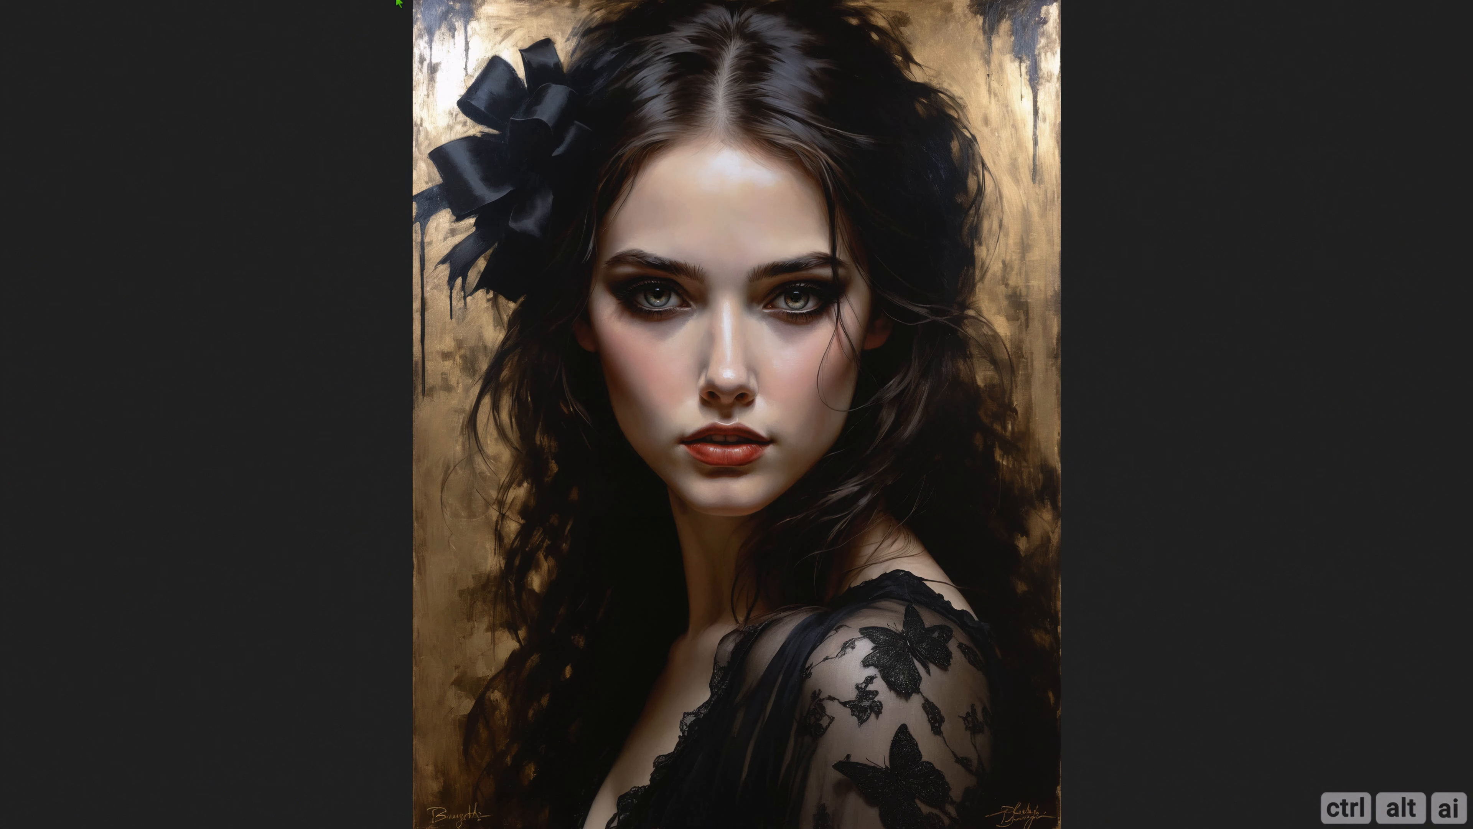
{"action": "left_click", "coordinate": [620, 171]}
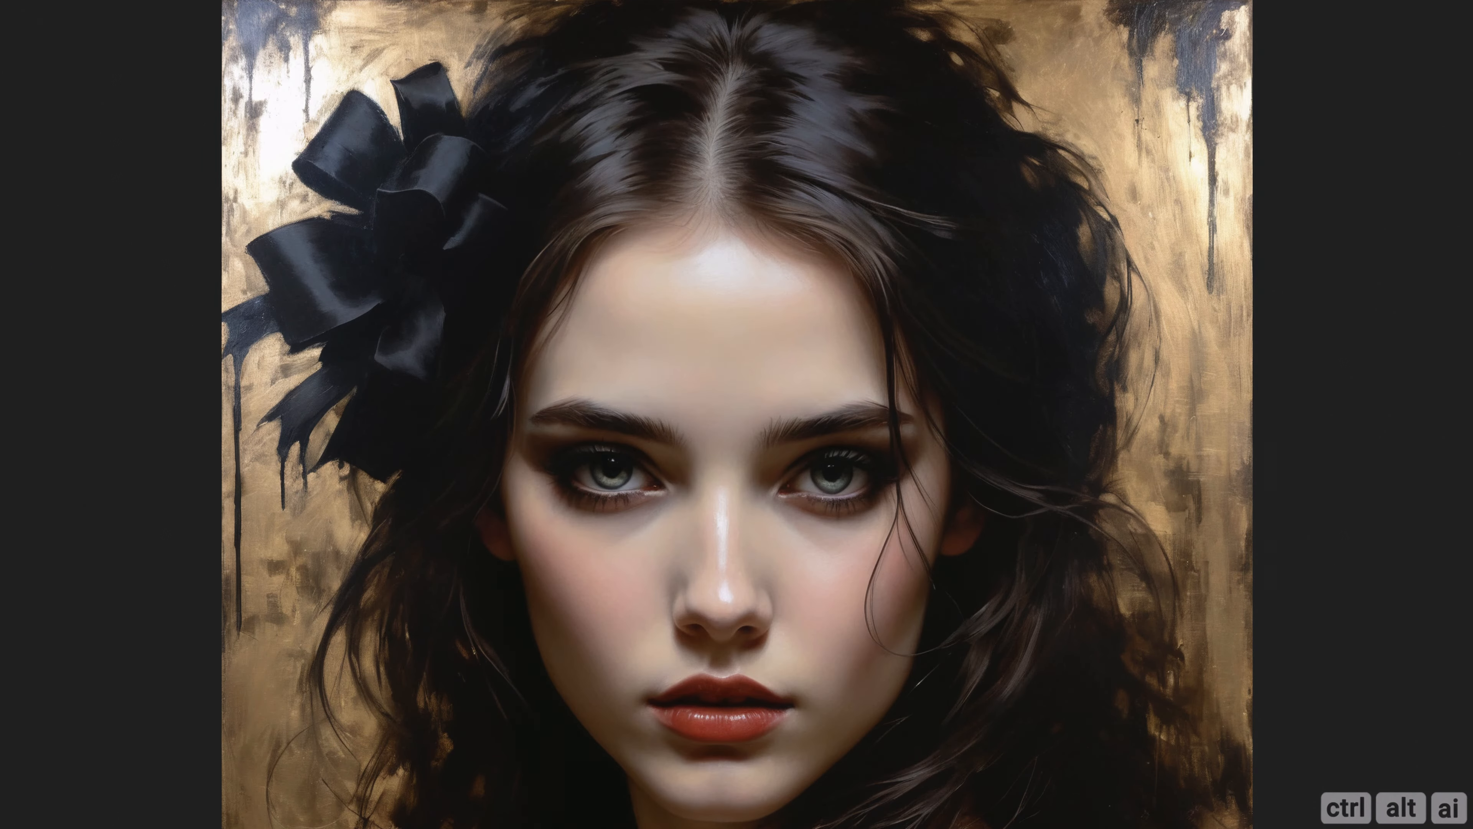